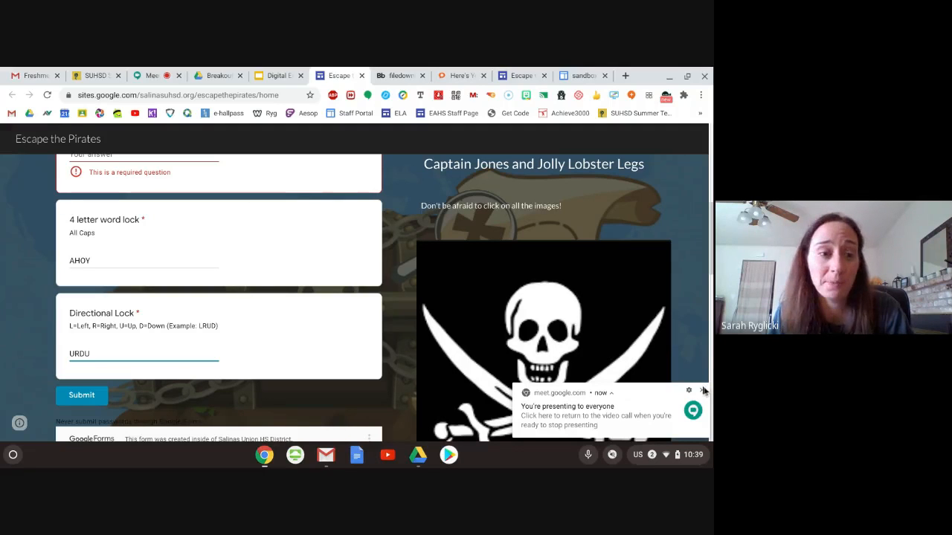
- Dismiss the presenting notification and look over the Escape the Pirates page down to the pirate cat, treasure map and game link
left_click(704, 391)
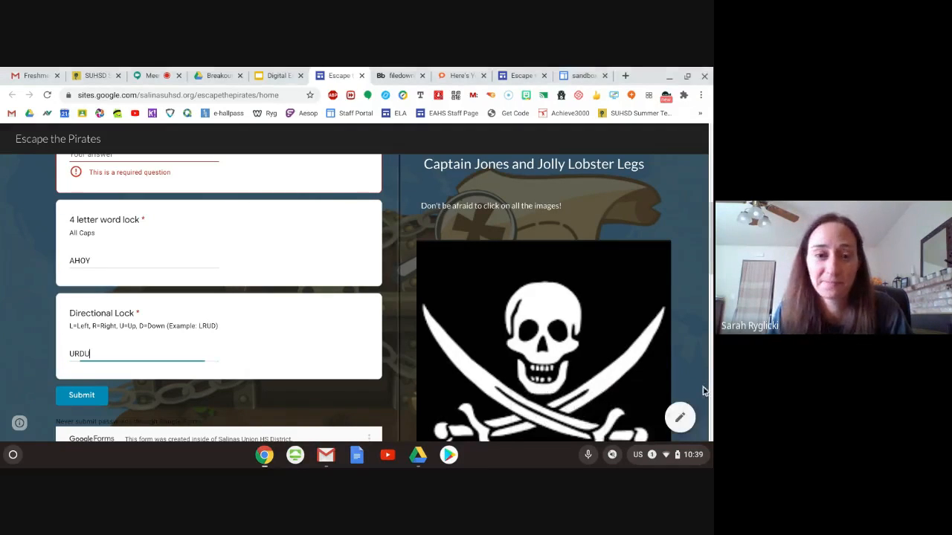
scroll(29, 281, "down", 3)
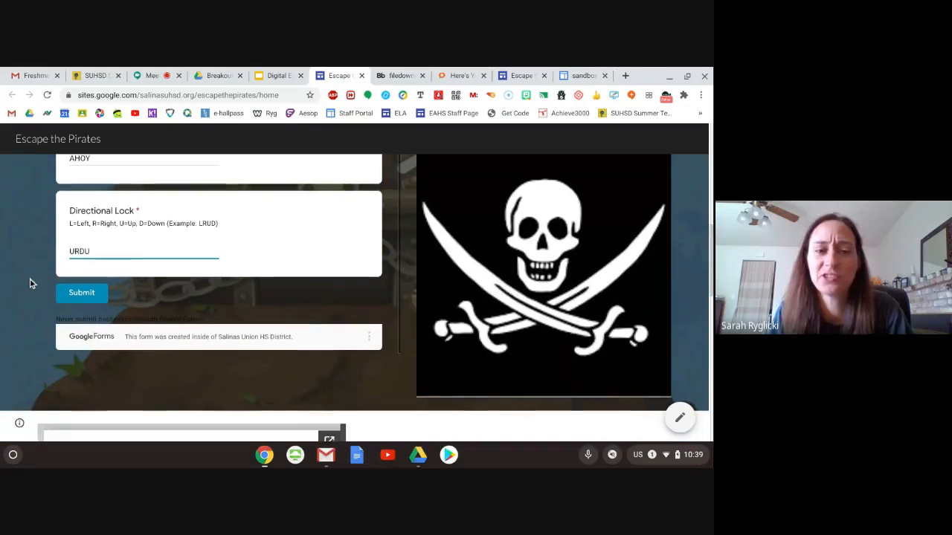
scroll(30, 281, "down", 3)
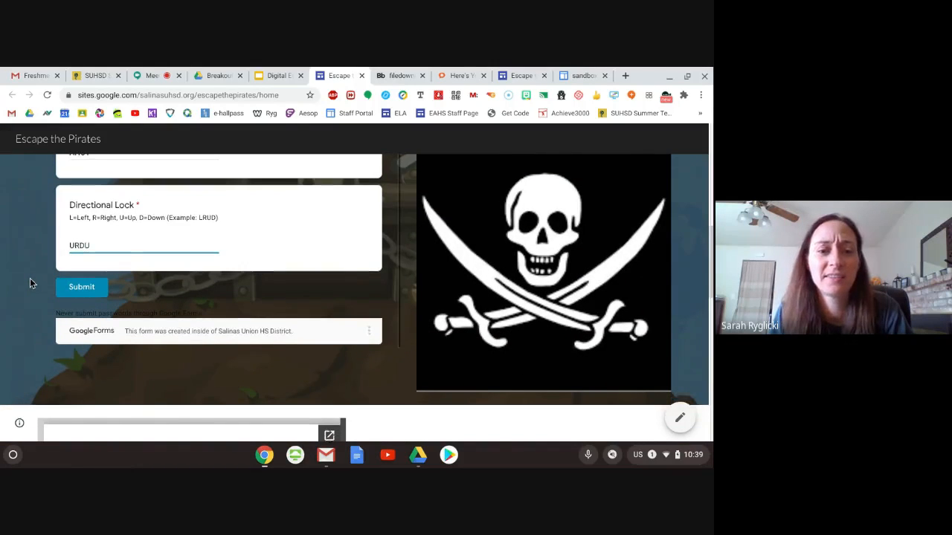
scroll(405, 330, "down", 5)
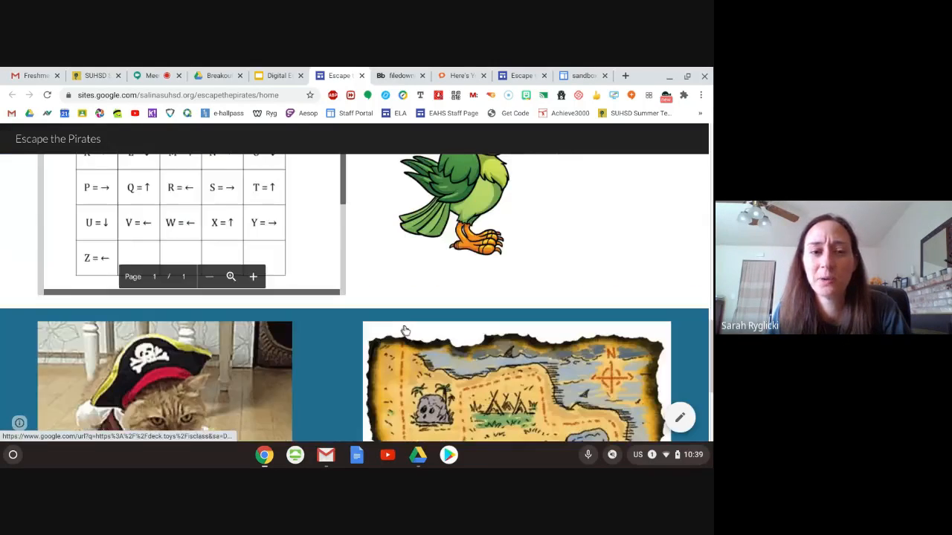
scroll(406, 330, "down", 3)
scroll(342, 296, "up", 2)
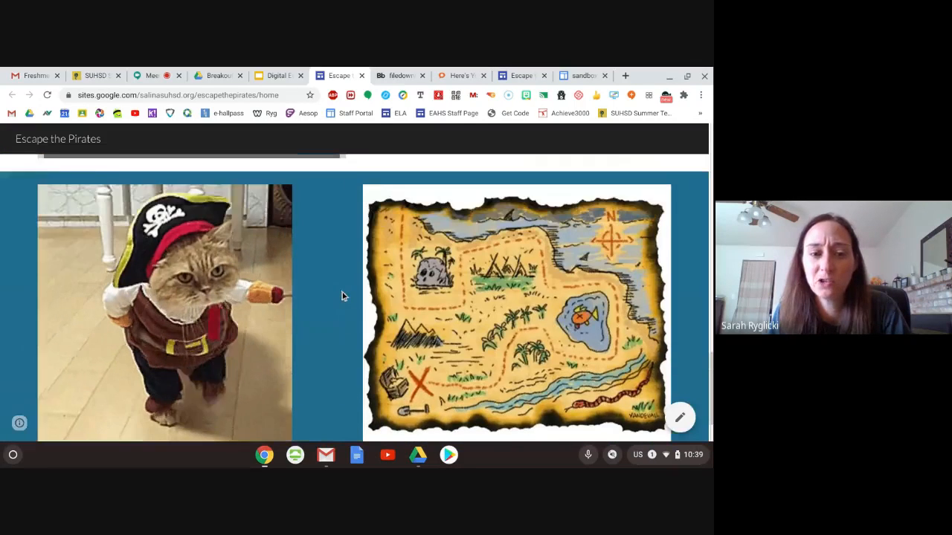
scroll(342, 296, "down", 1)
scroll(342, 296, "up", 1)
scroll(342, 295, "down", 1)
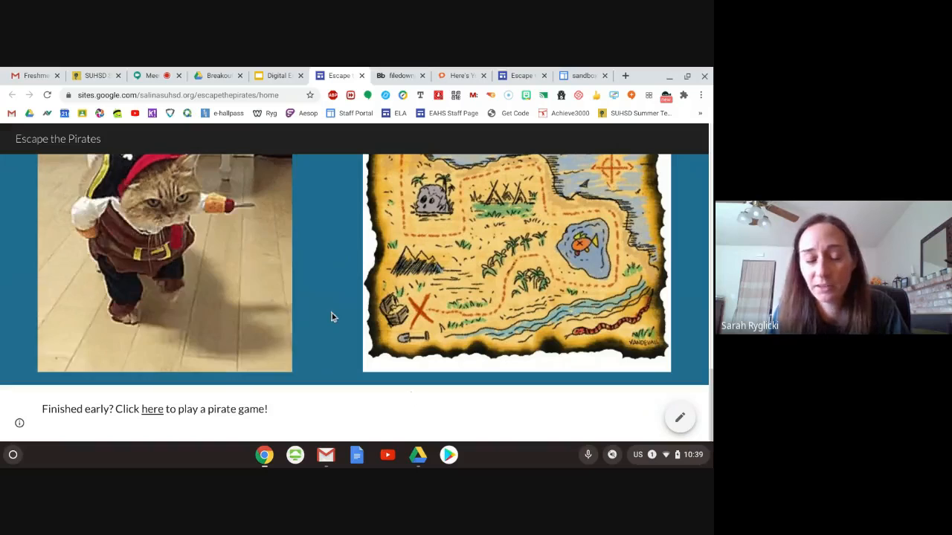
scroll(332, 315, "up", 2)
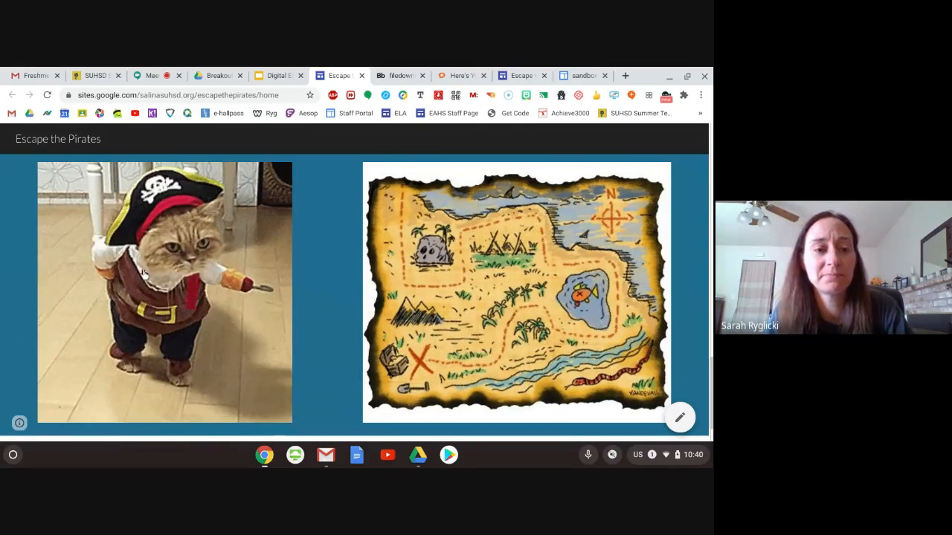
- Review the Online Pirate Translator linked from the pirate cat image, including its translation of "Hello!", and close its page
left_click(146, 278)
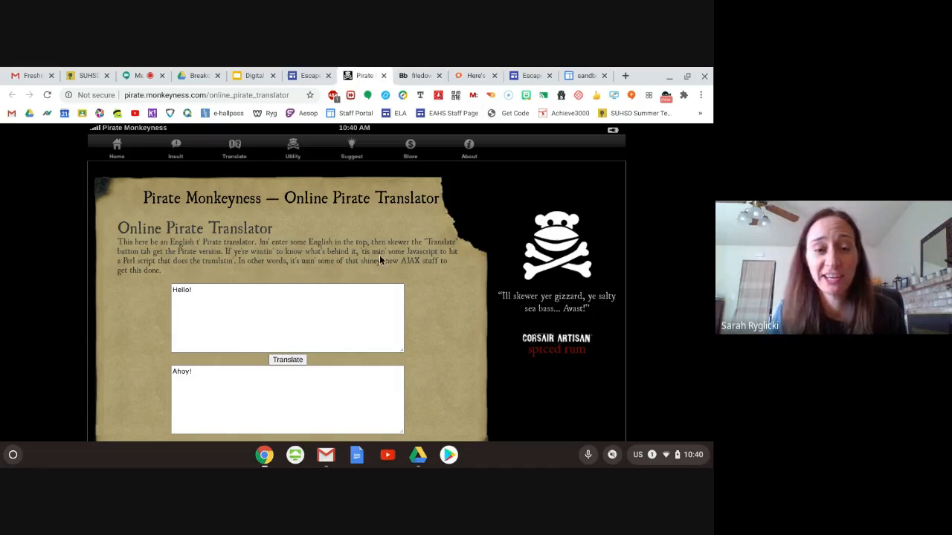
left_click(270, 359)
scroll(269, 351, "down", 2)
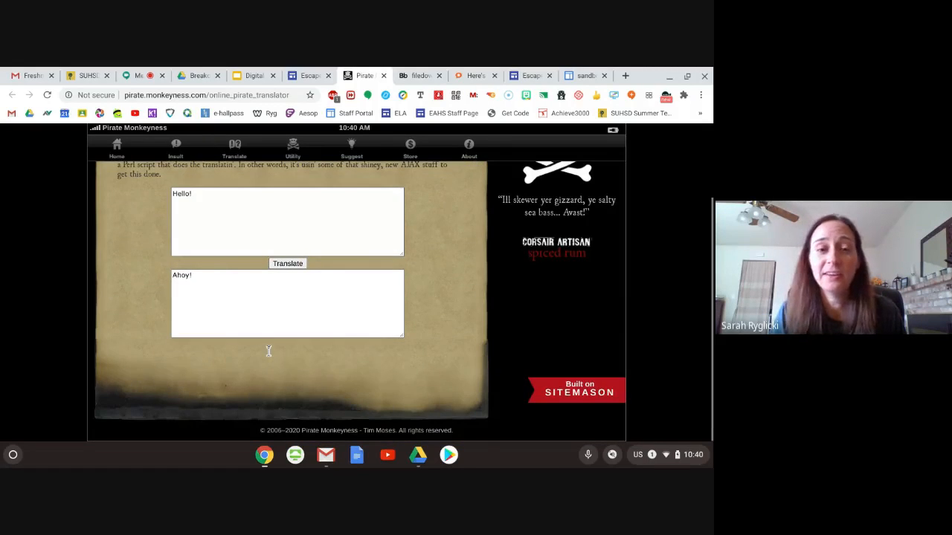
scroll(416, 271, "up", 2)
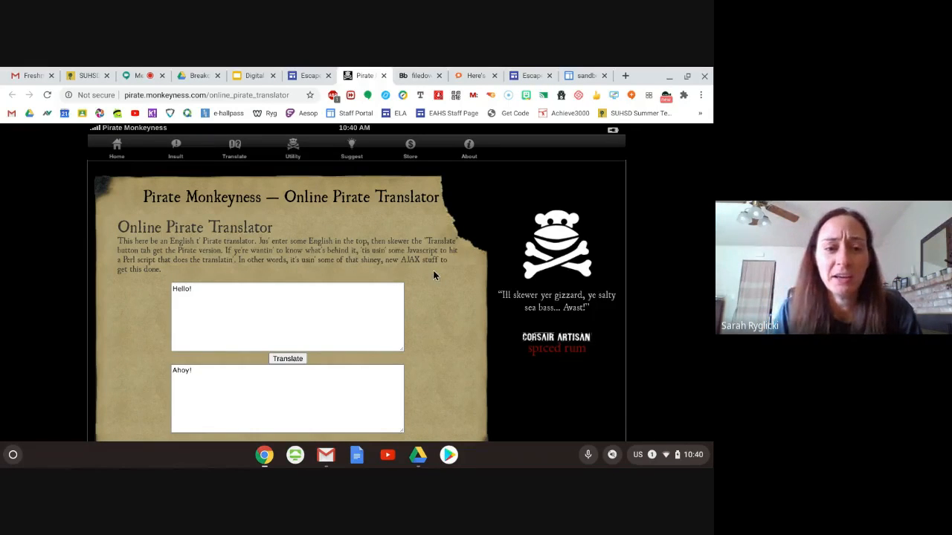
scroll(331, 271, "down", 2)
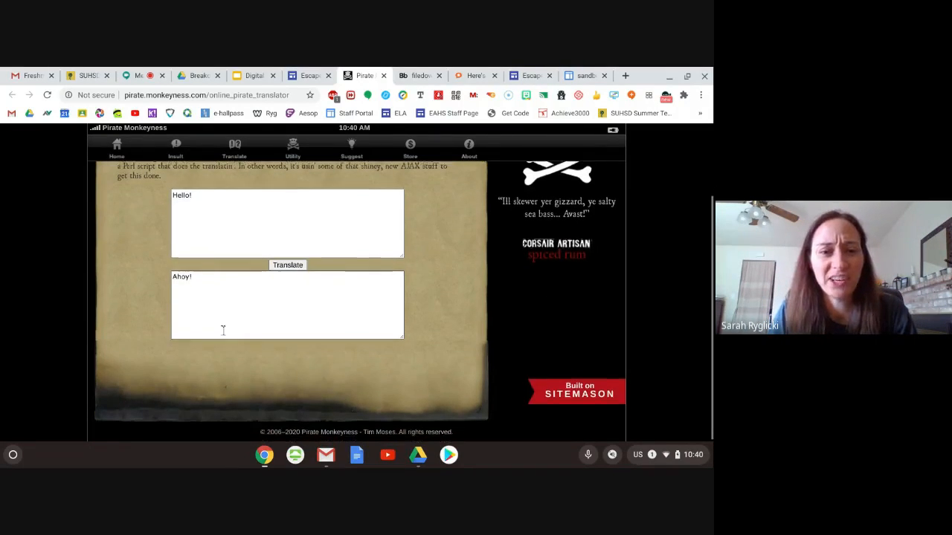
scroll(222, 328, "up", 2)
left_click(222, 330)
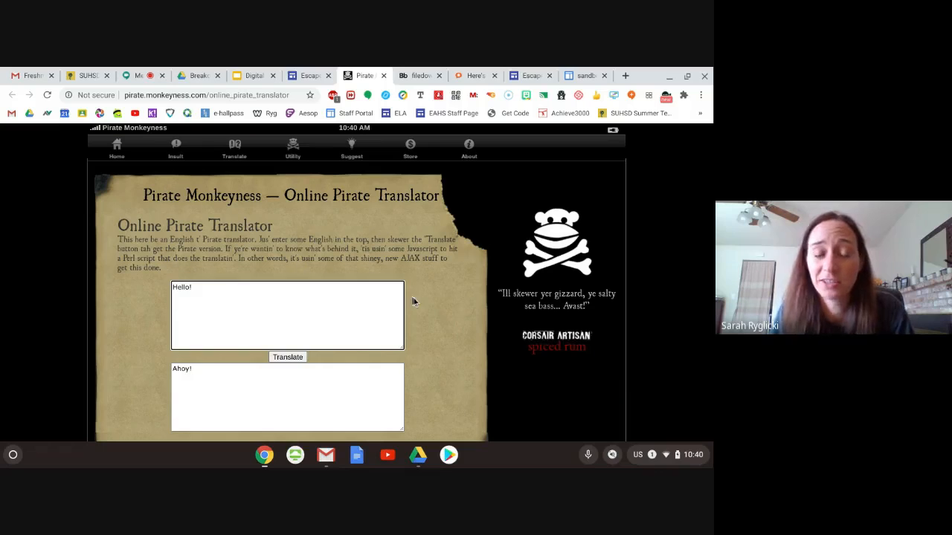
left_click(383, 76)
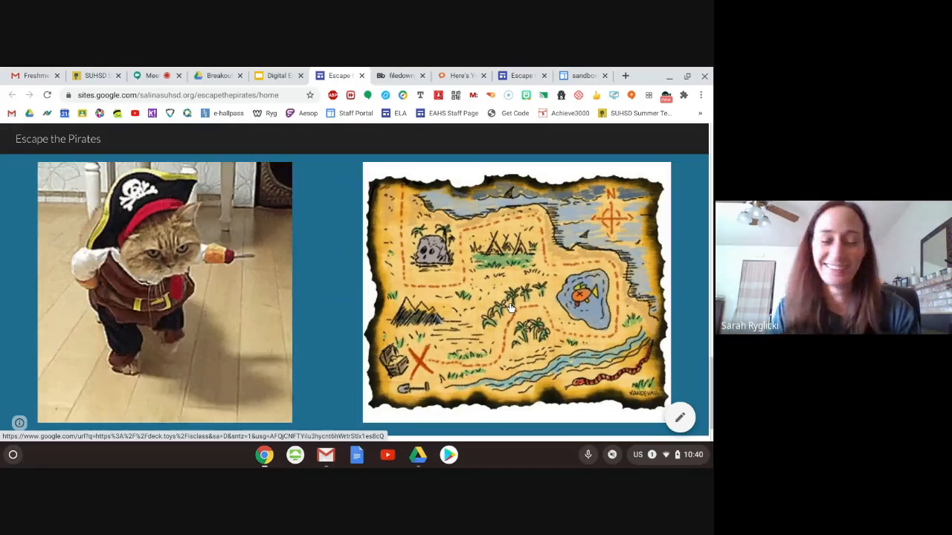
- Open the treasure map's Deck.Toys classroom as a demo student and complete the Start Here introduction
left_click(510, 308)
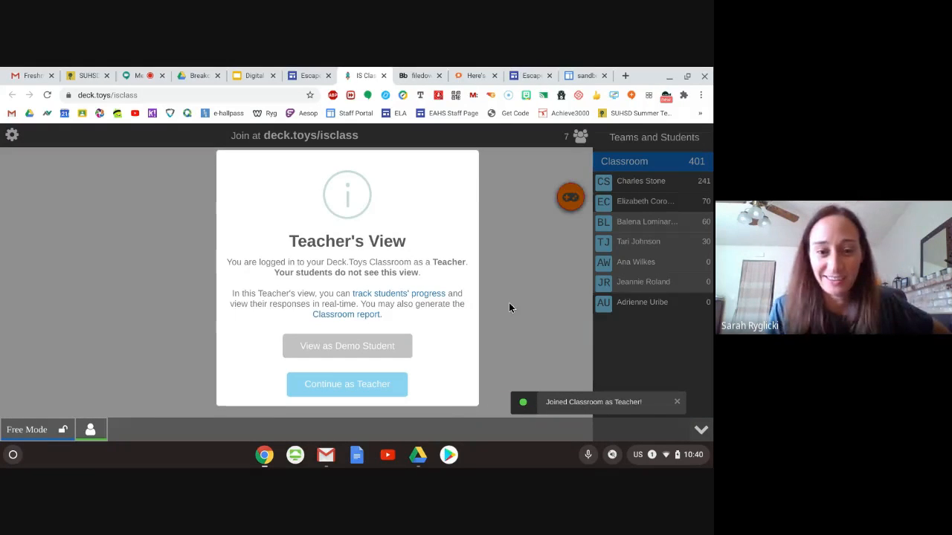
left_click(340, 347)
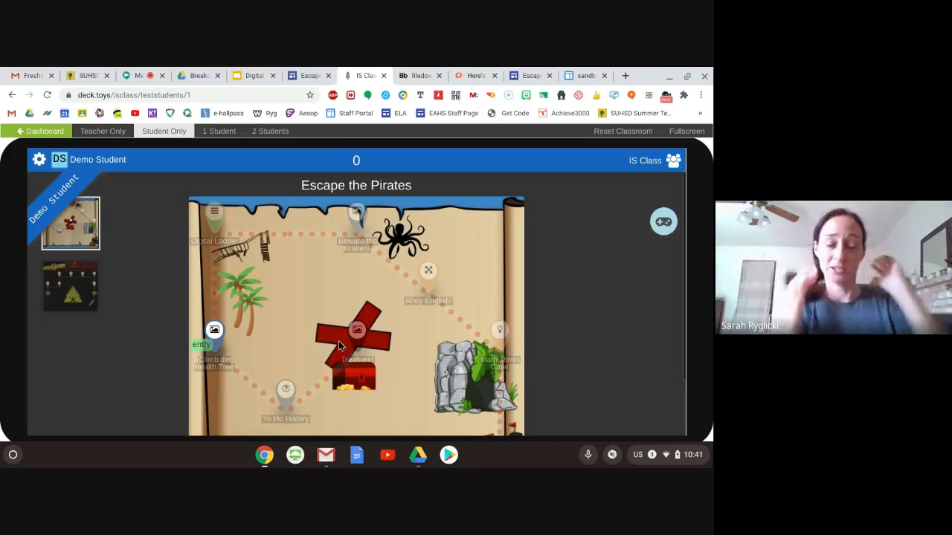
scroll(599, 322, "down", 2)
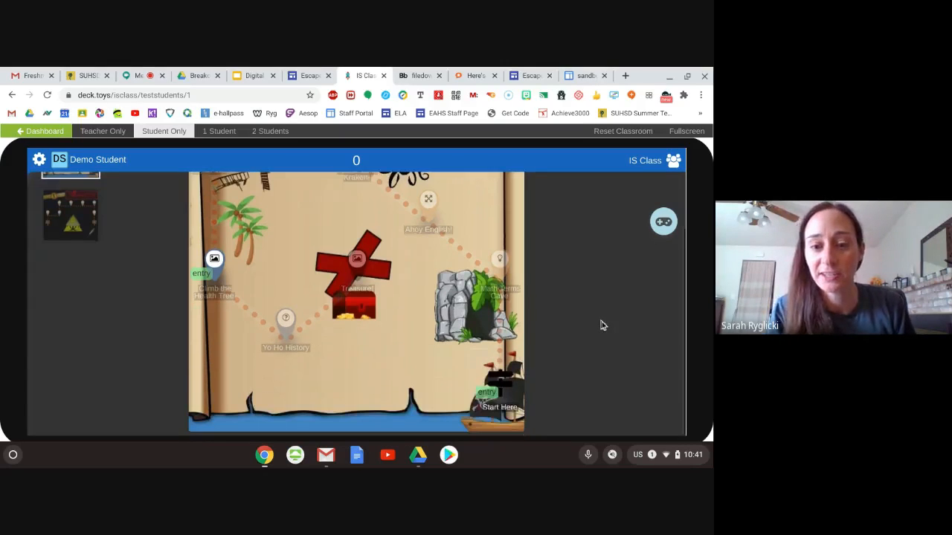
left_click(497, 400)
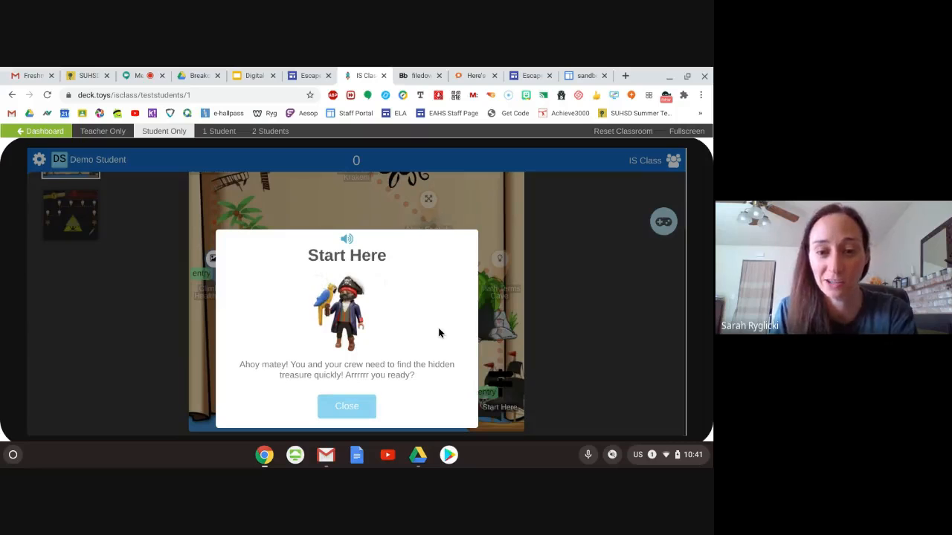
left_click(358, 406)
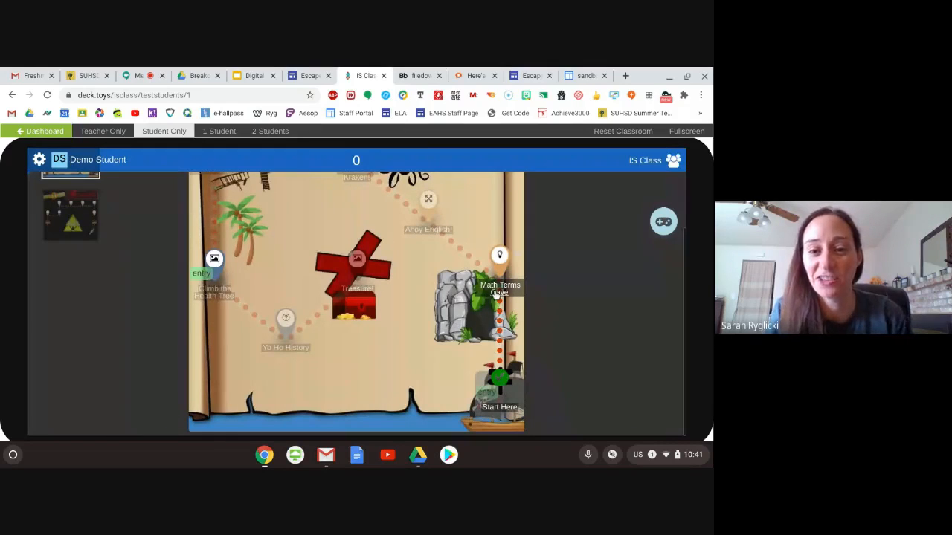
- Start the Math Terms Cave matching activity and try pairing the square picture with "Has 1 round surface and 1 flat surface"
left_click(496, 293)
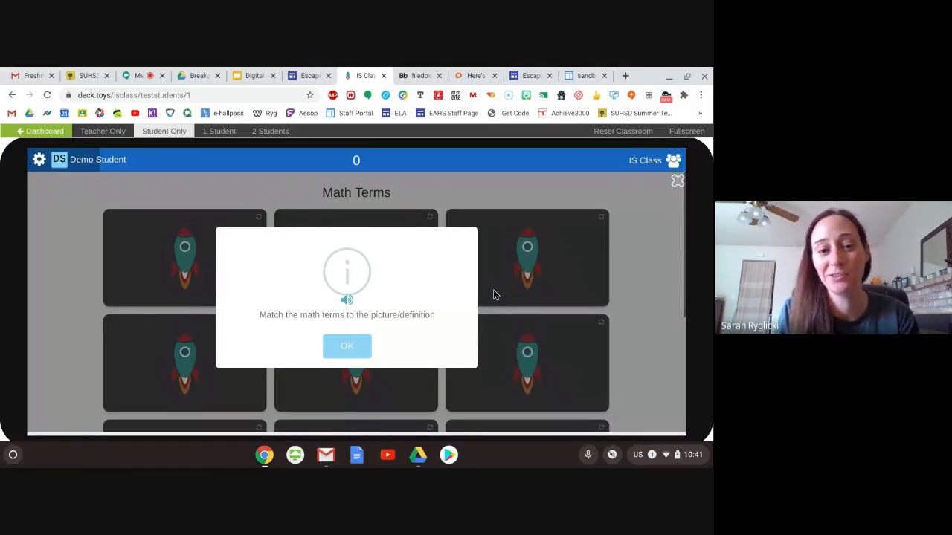
left_click(348, 347)
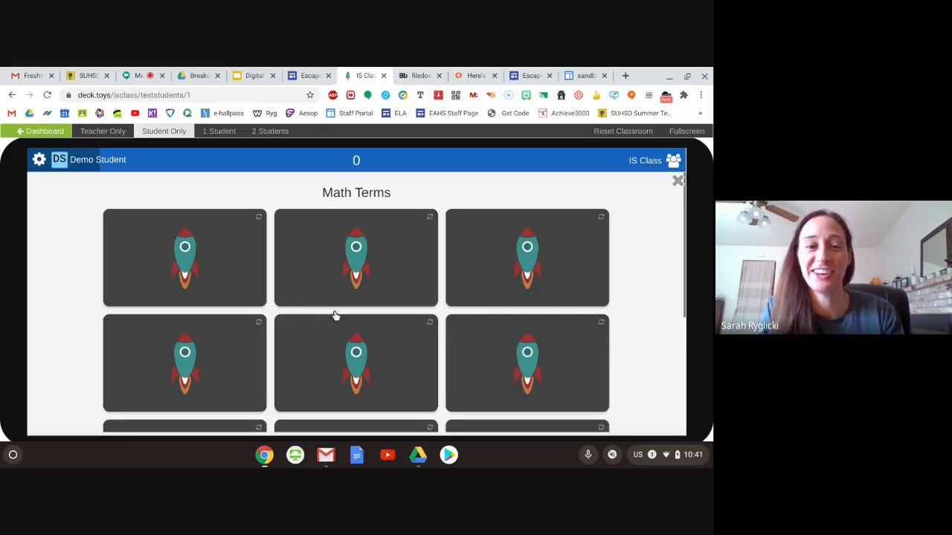
scroll(297, 298, "down", 1)
scroll(264, 273, "down", 1)
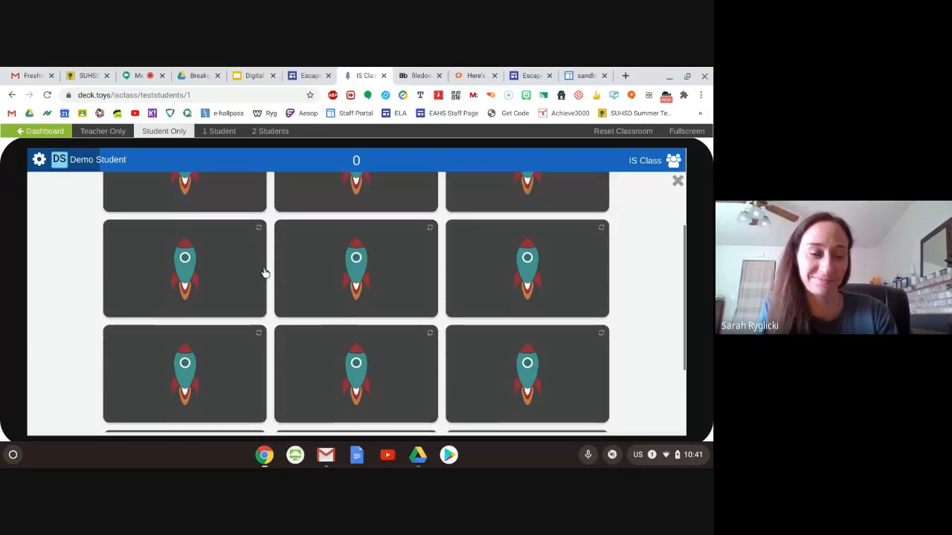
left_click(211, 271)
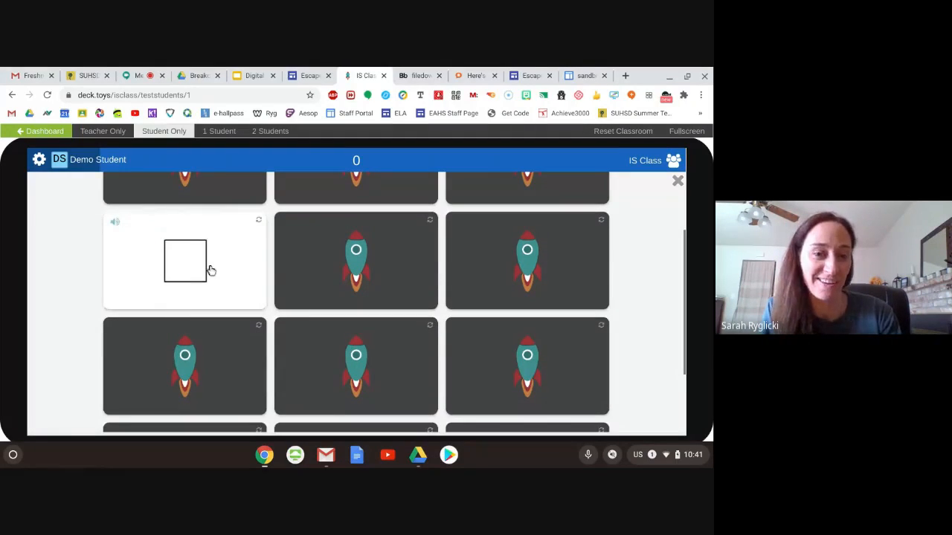
scroll(82, 304, "up", 1)
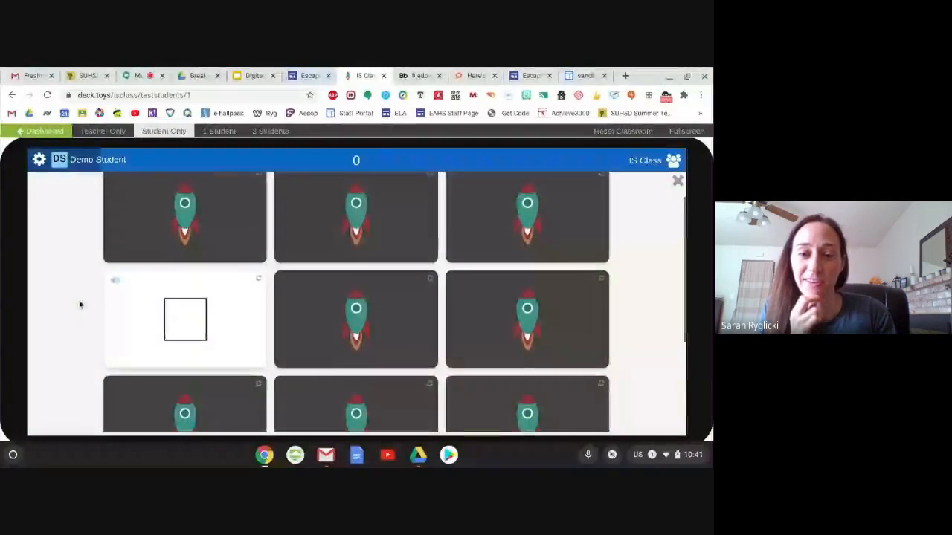
left_click(481, 318)
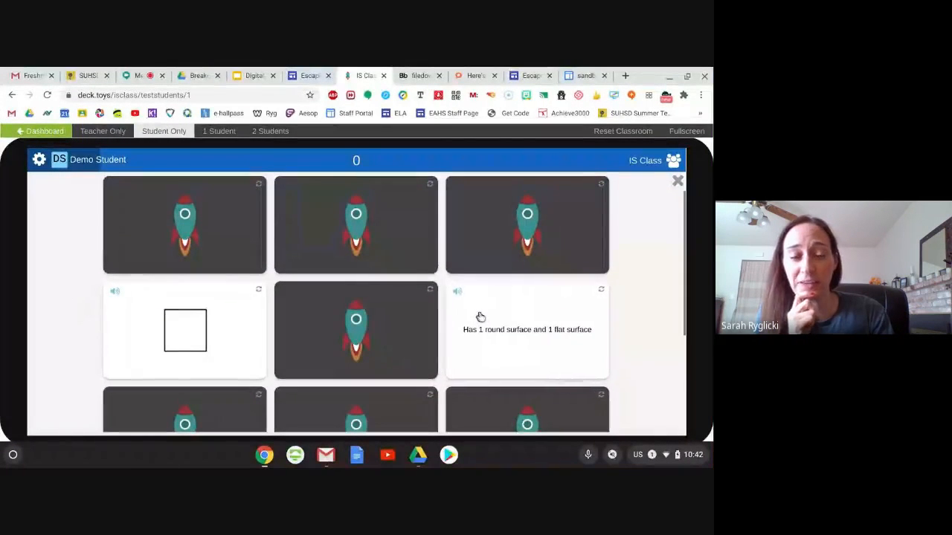
- Try pairing the Cylinder card with the Cone card, and the circle picture with "Square is a 2-dimensional shape"
left_click(389, 329)
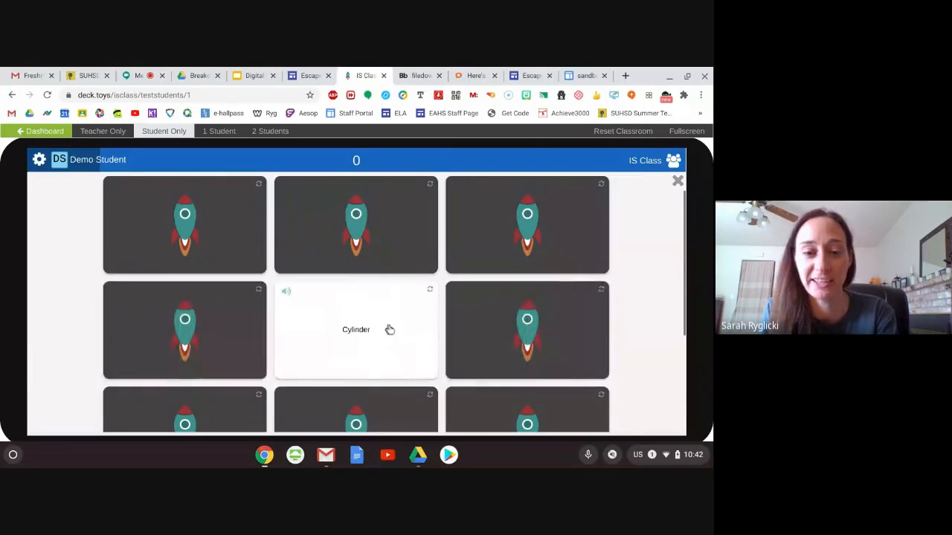
scroll(390, 329, "down", 1)
left_click(529, 351)
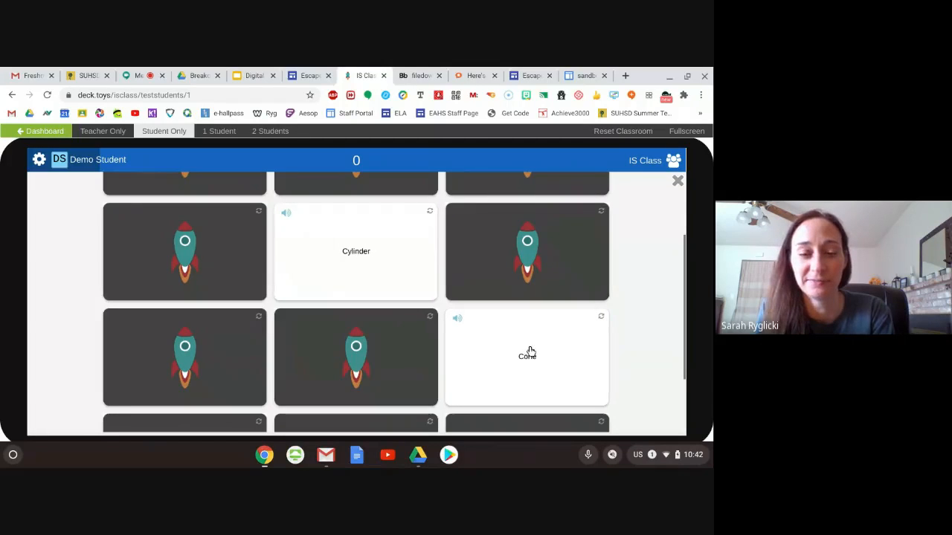
left_click(358, 364)
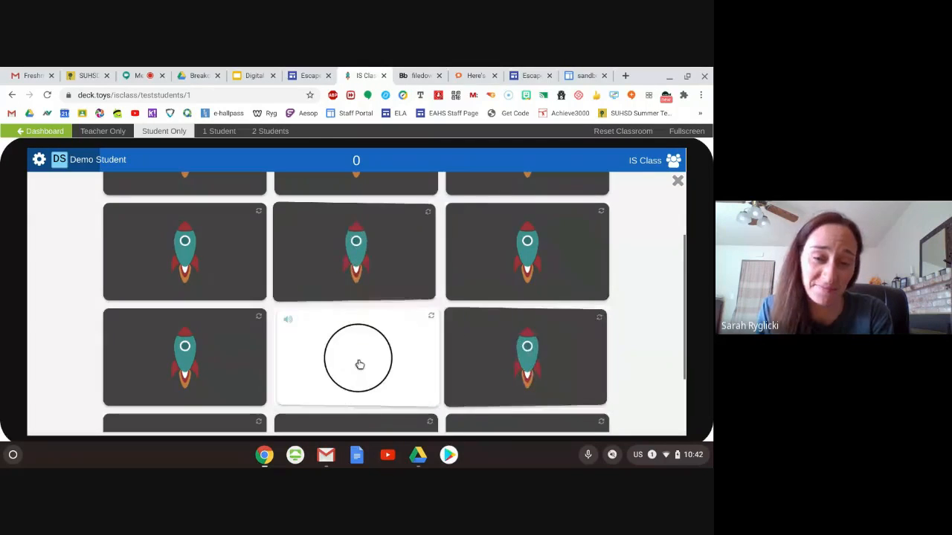
scroll(276, 382, "down", 3)
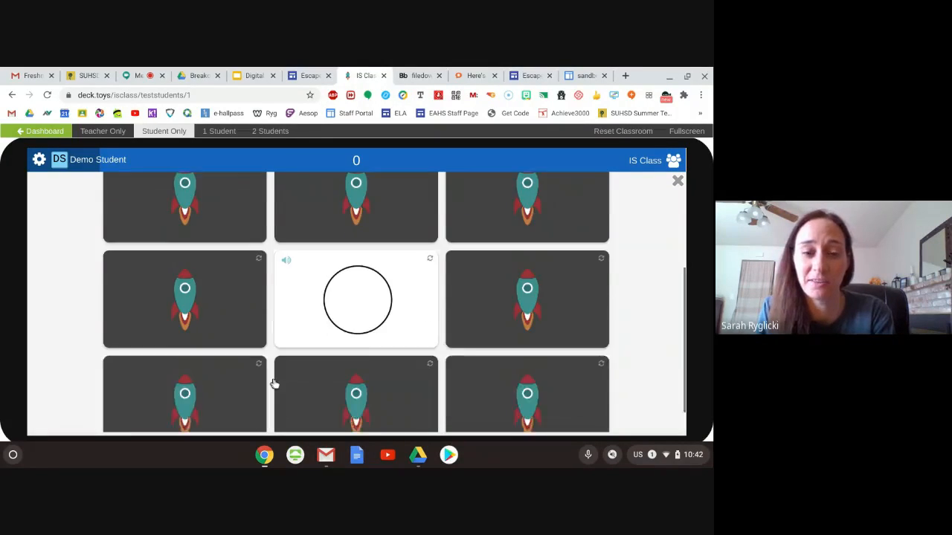
left_click(353, 379)
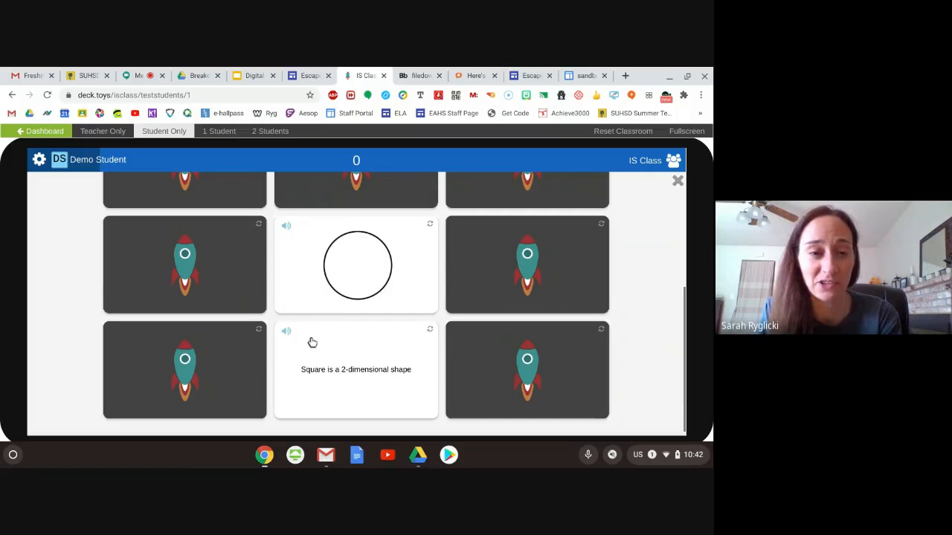
- Match the square picture with the "Square is a 2-dimensional shape" card
left_click(225, 196)
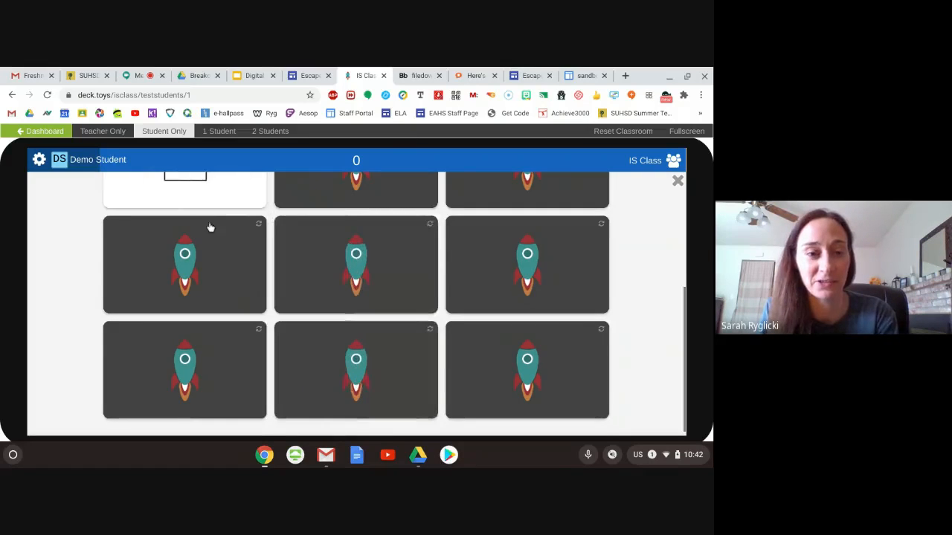
scroll(193, 282, "up", 1)
scroll(420, 332, "down", 1)
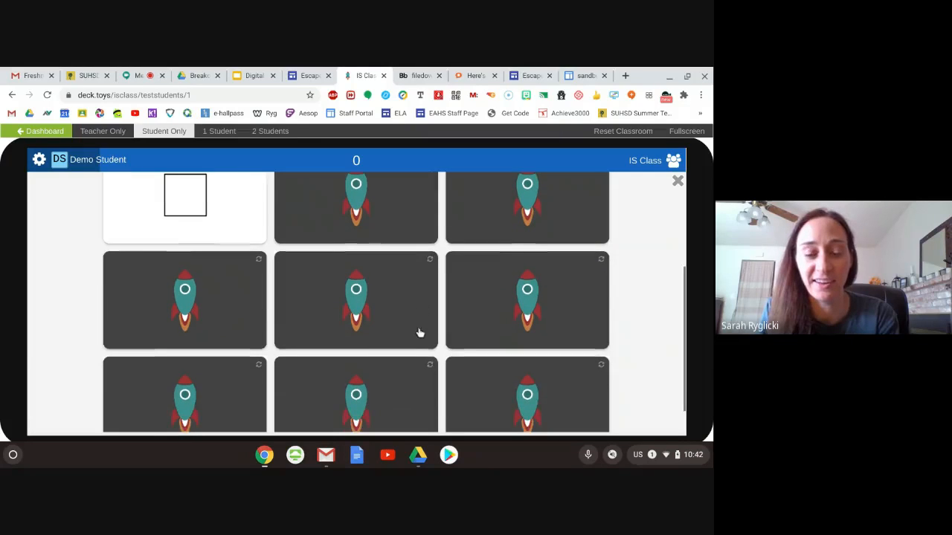
left_click(336, 421)
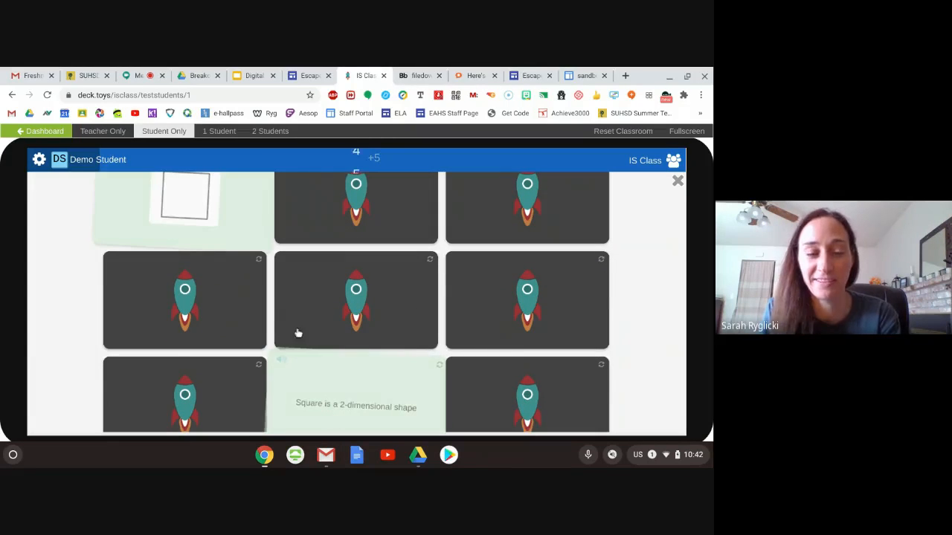
- Try pairing the Cone card in the first row with the sphere picture beside it
scroll(271, 335, "down", 1)
scroll(214, 372, "up", 2)
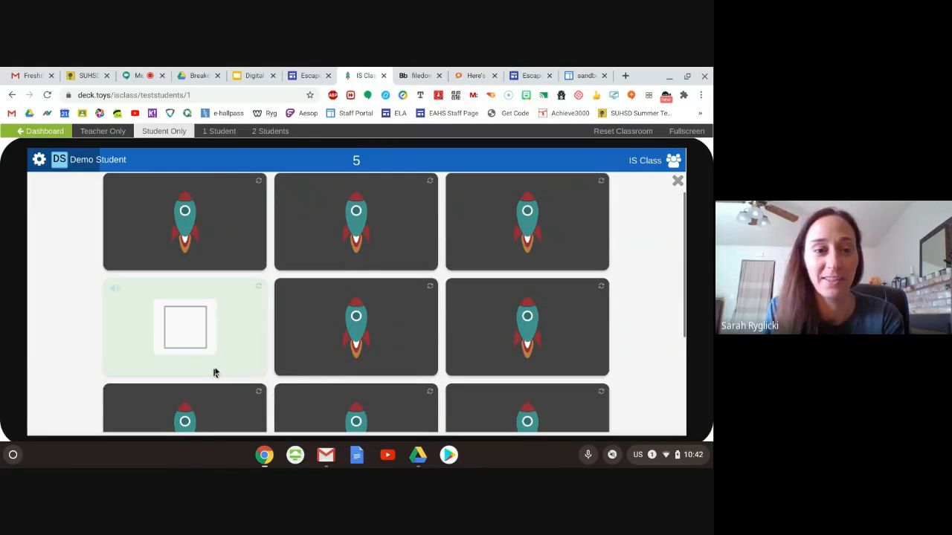
left_click(189, 228)
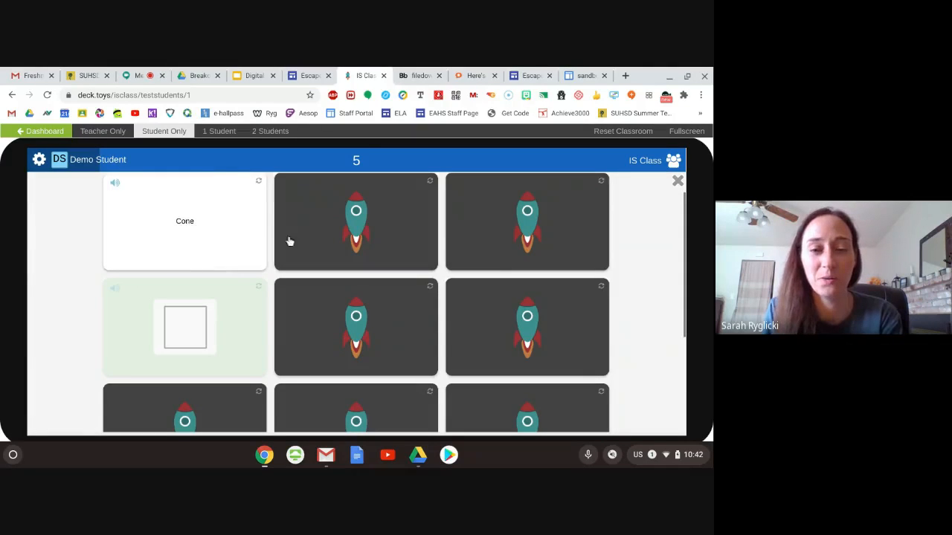
left_click(392, 229)
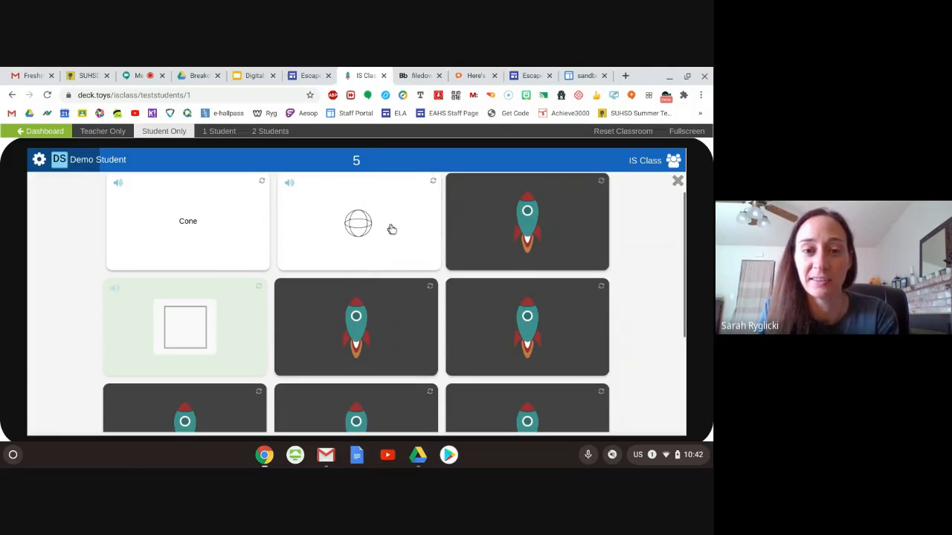
- Match the Sphere card with the sphere picture, and "Has 1 round surface and 1 flat surface" with the Cone card in the third row
left_click(522, 231)
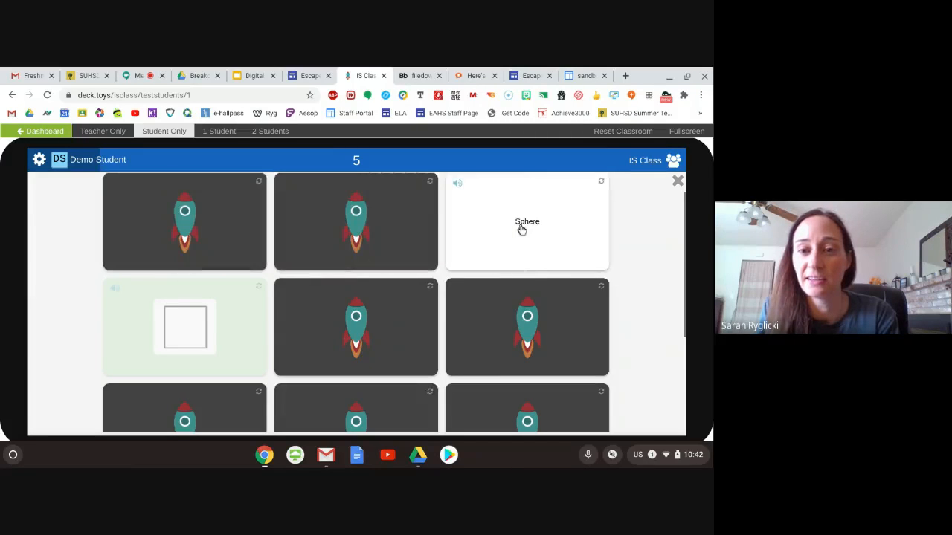
left_click(392, 248)
scroll(620, 276, "down", 1)
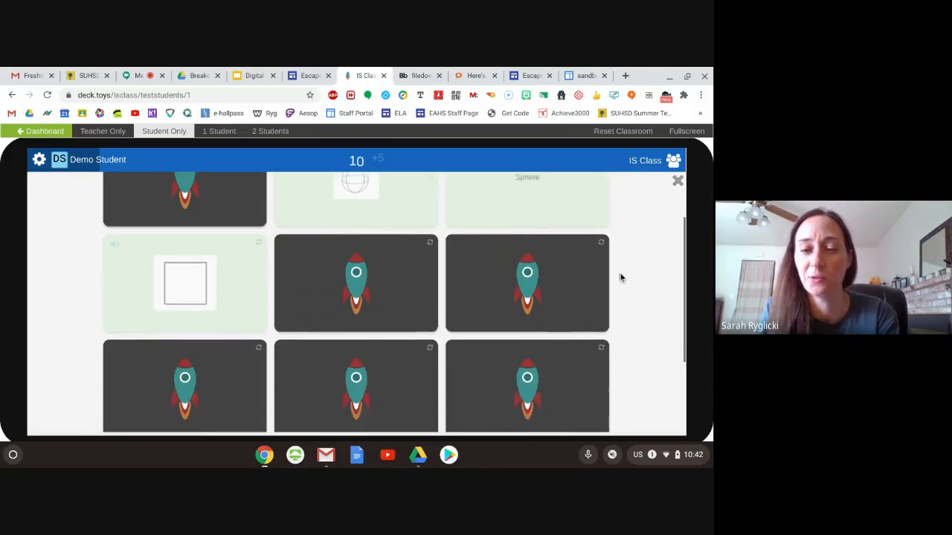
left_click(526, 274)
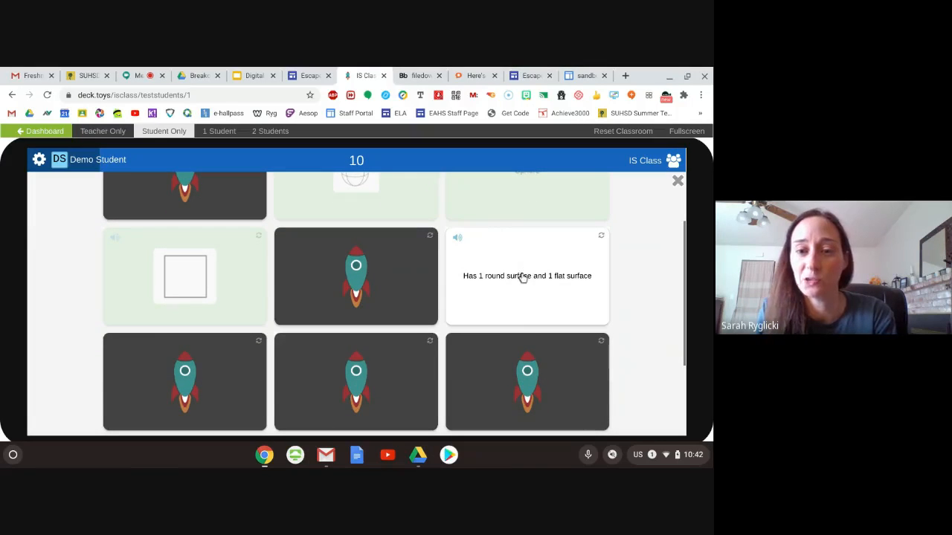
scroll(522, 303, "down", 1)
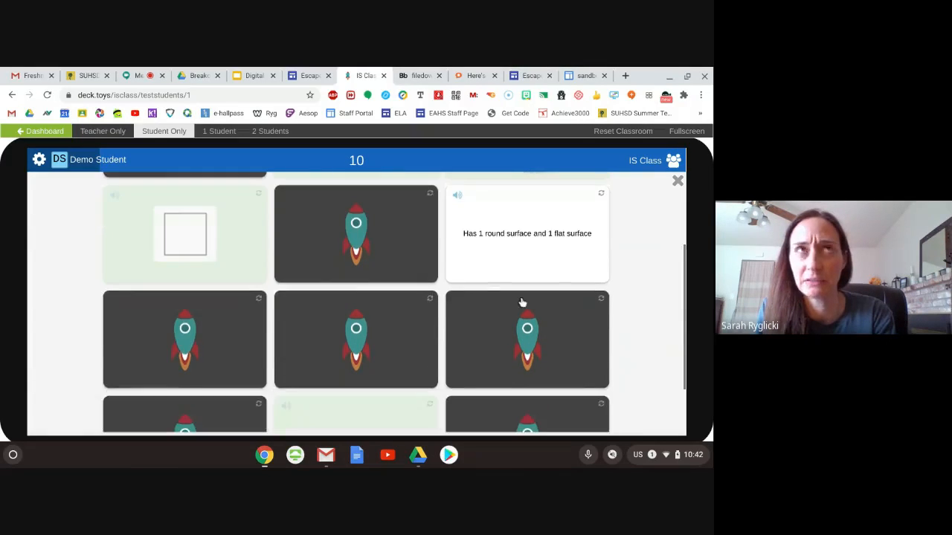
left_click(517, 347)
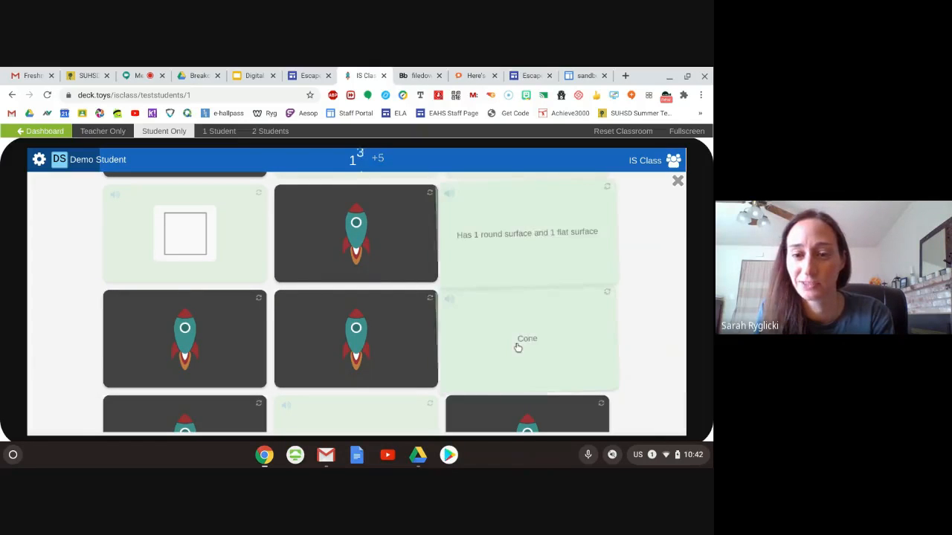
- Try pairing the cone picture in the last row with the circle picture
scroll(664, 313, "down", 1)
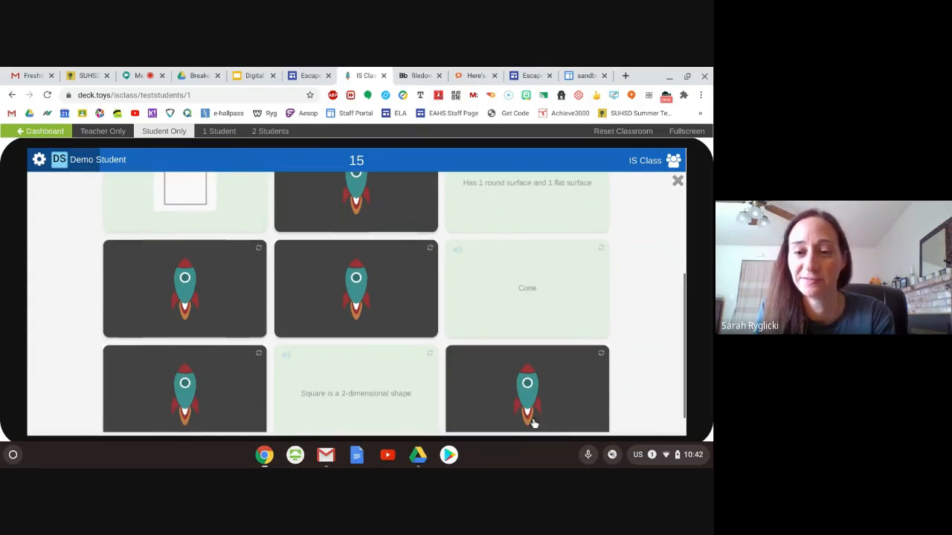
left_click(529, 393)
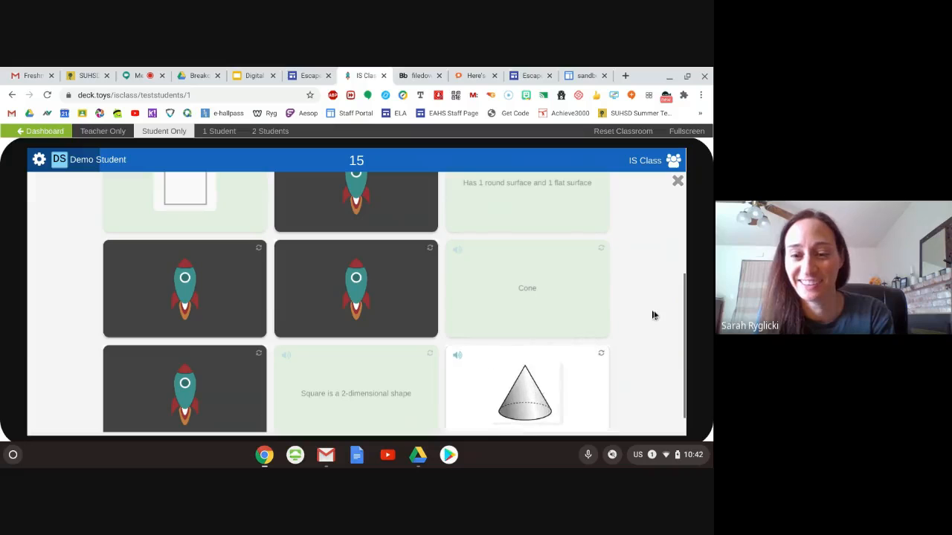
scroll(653, 317, "down", 1)
scroll(640, 321, "up", 2)
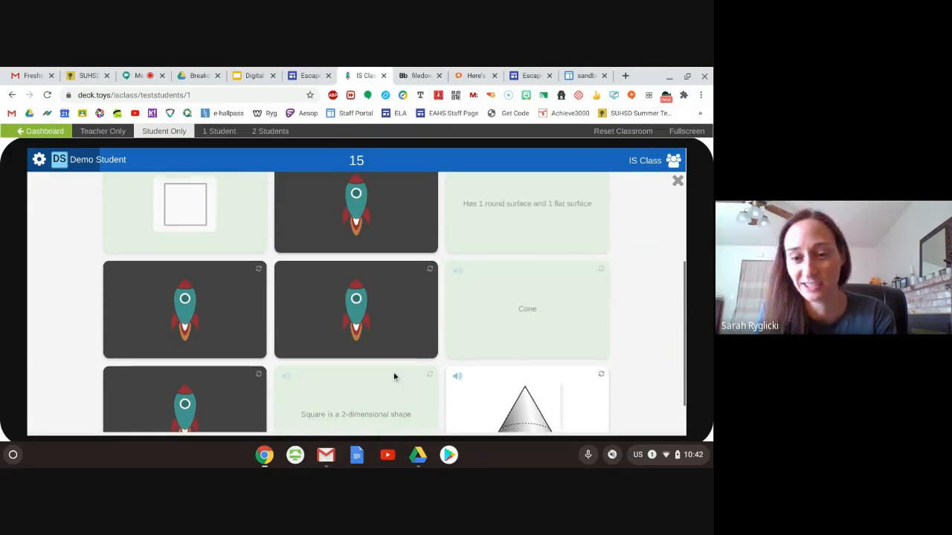
scroll(394, 370, "down", 2)
left_click(383, 303)
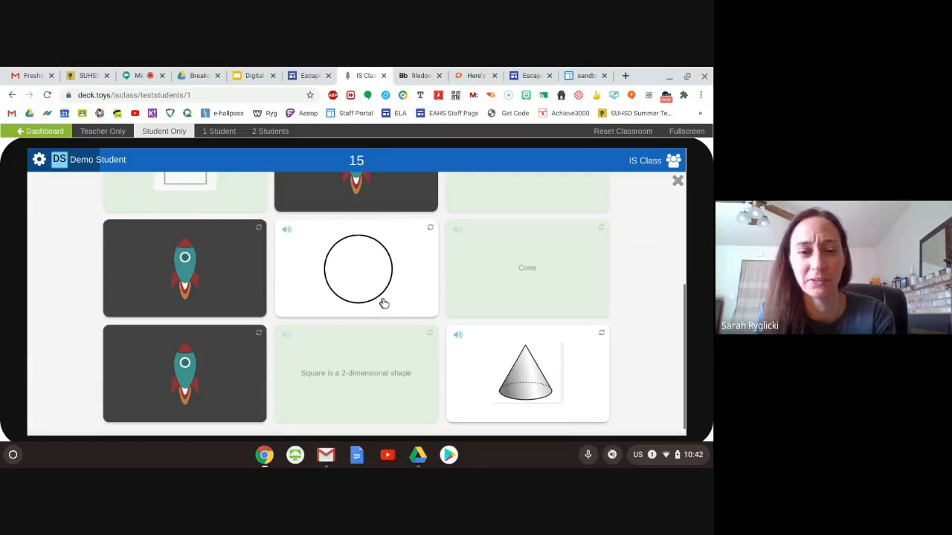
- Match the "Circle is a 2-dimensional shape" card with the circle picture
scroll(253, 302, "up", 1)
left_click(209, 311)
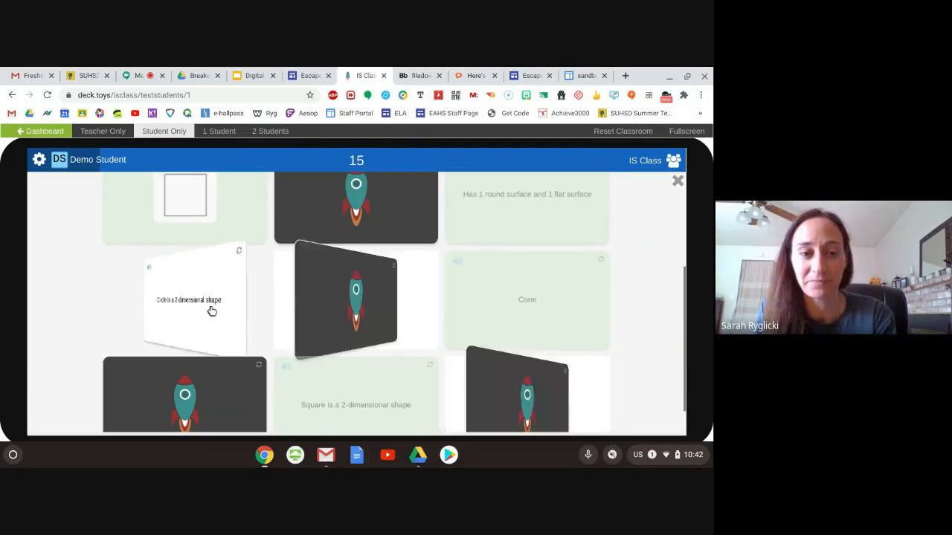
left_click(324, 299)
- Try pairing the "Has one round surface and 2 flat surfaces" card with the Cone card in the first row
scroll(112, 327, "down", 1)
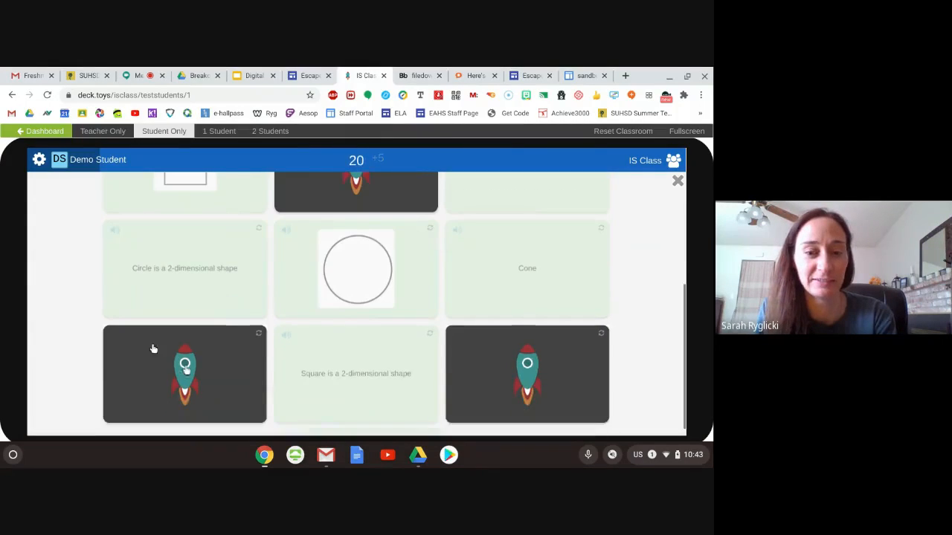
left_click(221, 391)
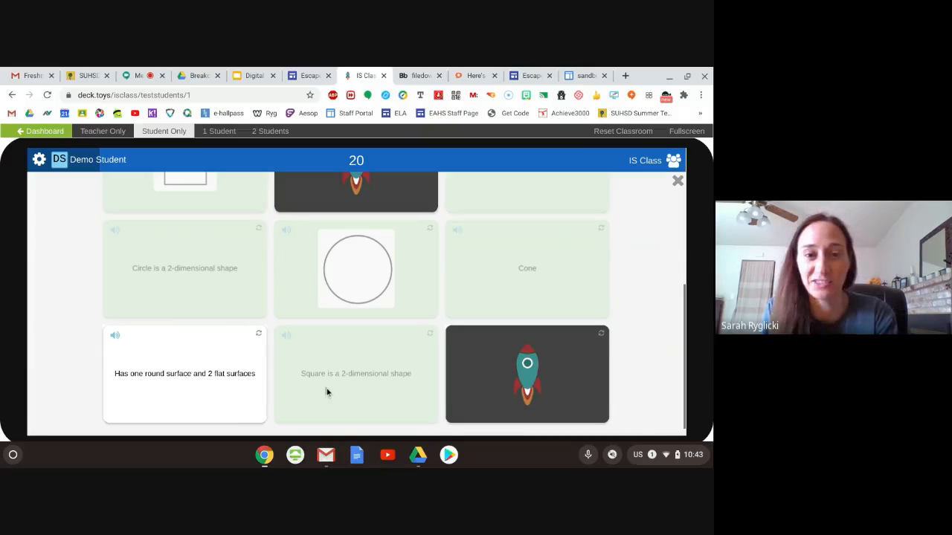
scroll(327, 393, "up", 3)
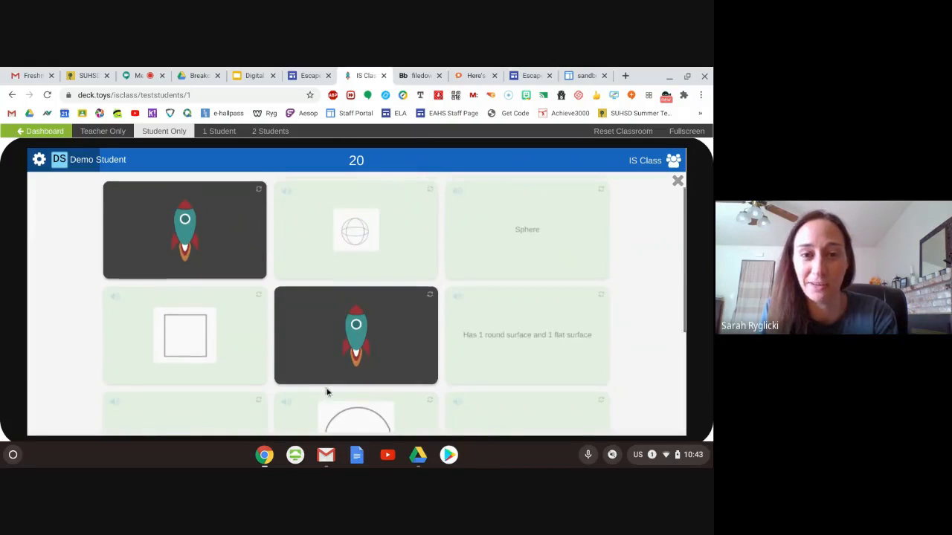
left_click(203, 295)
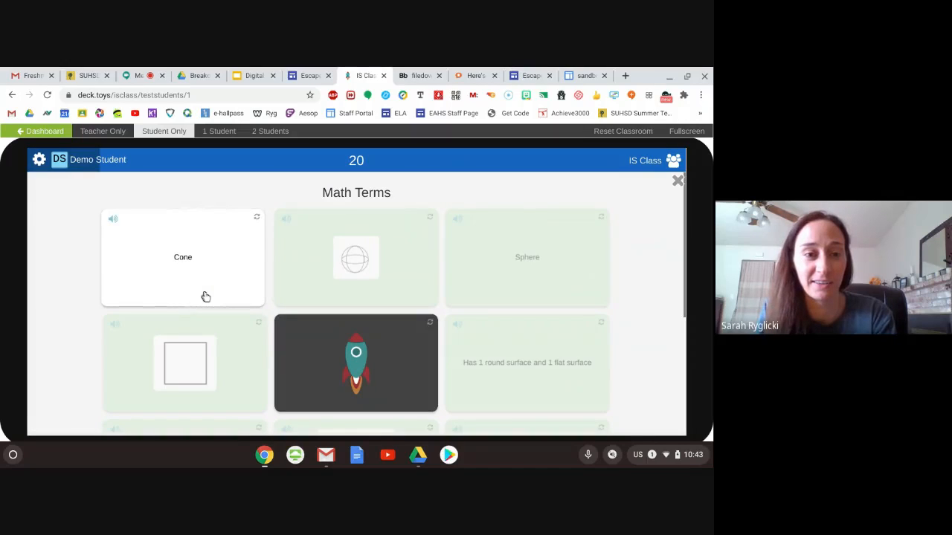
- Match the cone picture with the Cone card in the first row
scroll(77, 255, "down", 3)
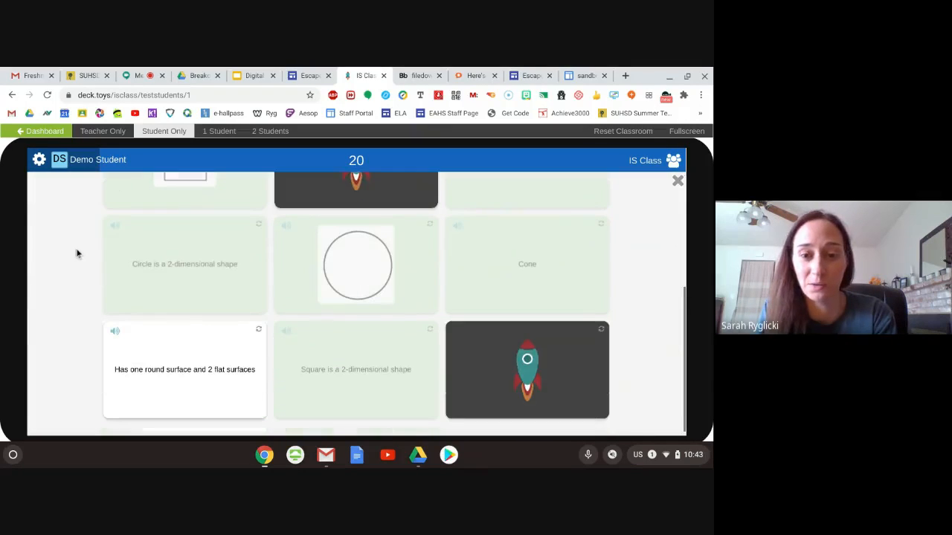
left_click(520, 373)
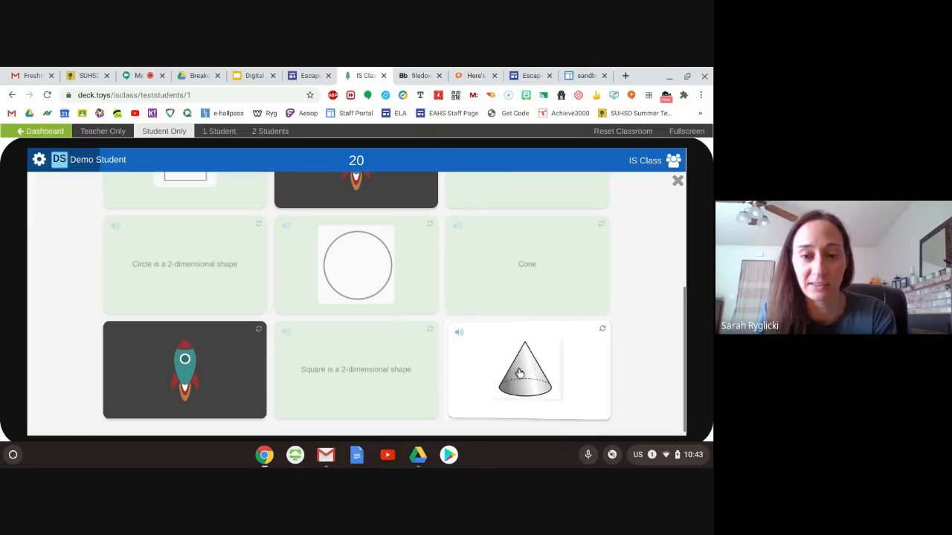
scroll(382, 370, "up", 3)
left_click(195, 270)
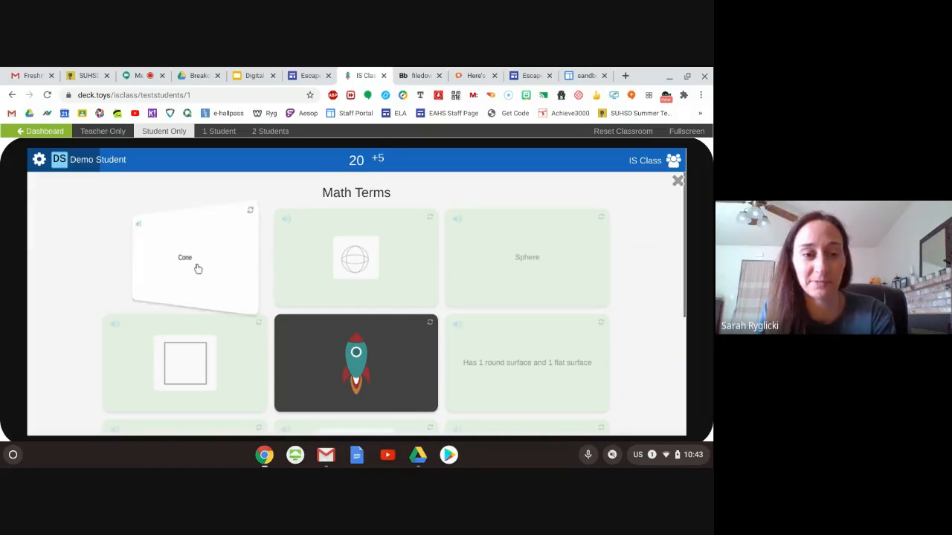
- Match the Cylinder card with "Has one round surface and 2 flat surfaces" and dismiss the results message
scroll(64, 284, "down", 1)
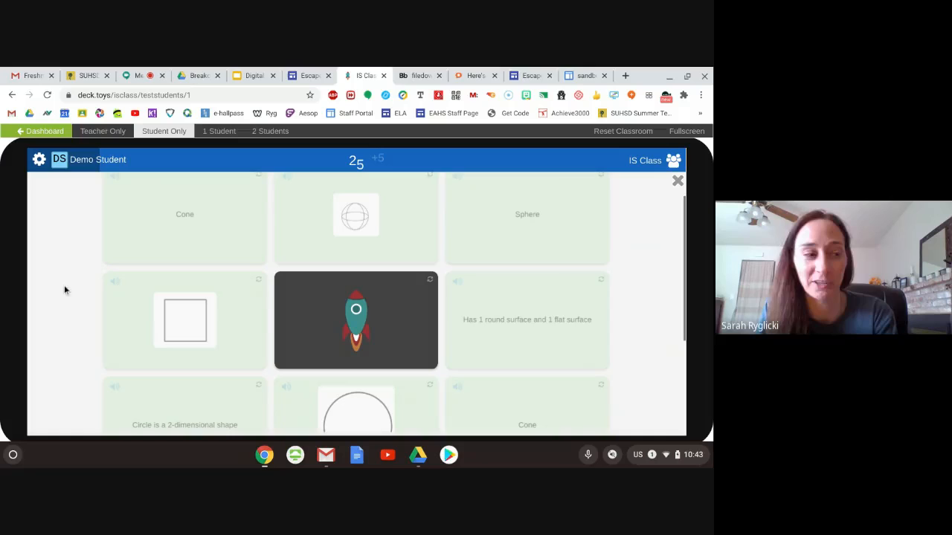
left_click(328, 310)
scroll(289, 312, "down", 4)
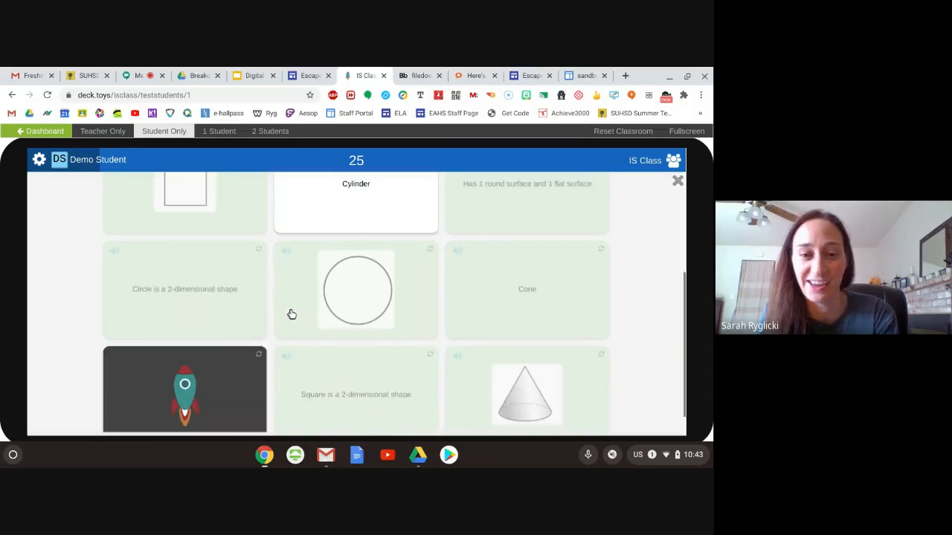
left_click(234, 366)
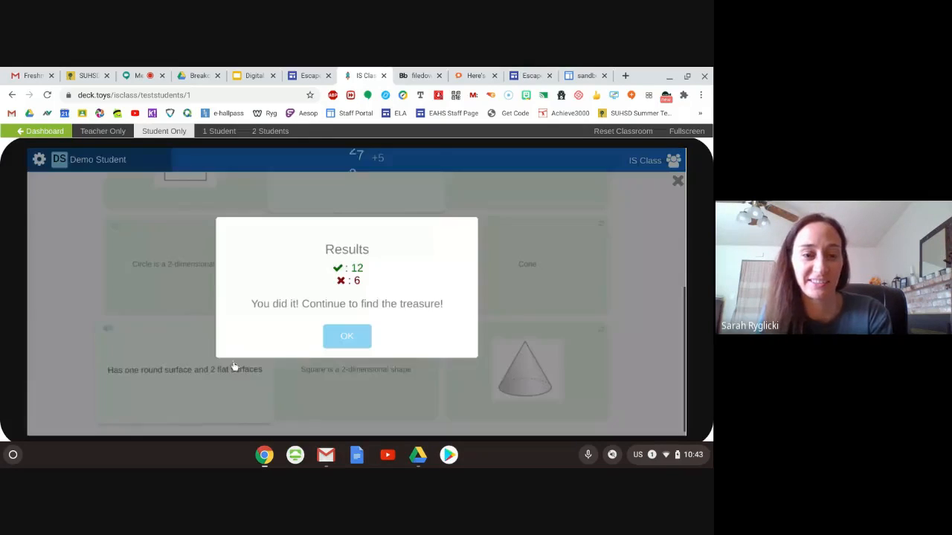
left_click(349, 340)
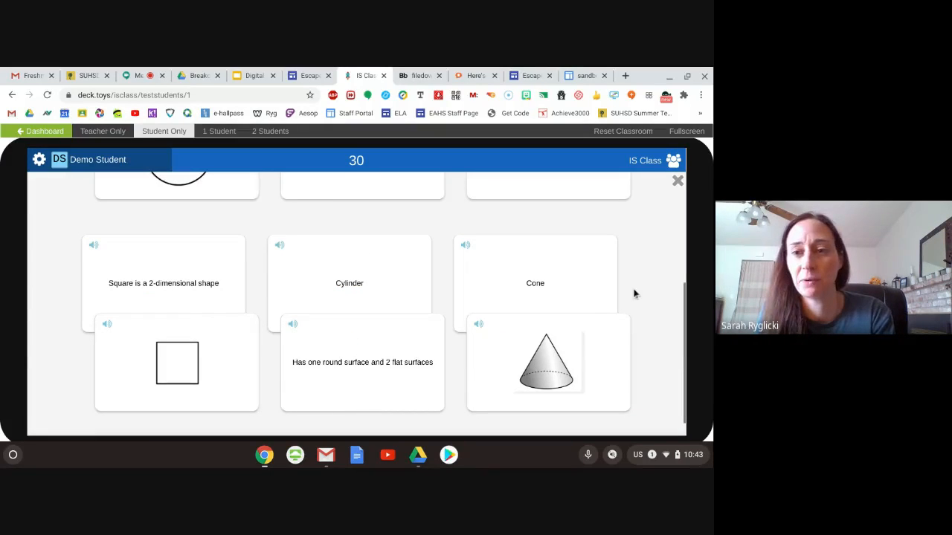
- Review the matched Math Terms pairs and close the activity to return to the treasure map
scroll(637, 278, "up", 3)
scroll(638, 280, "down", 1)
scroll(638, 280, "down", 2)
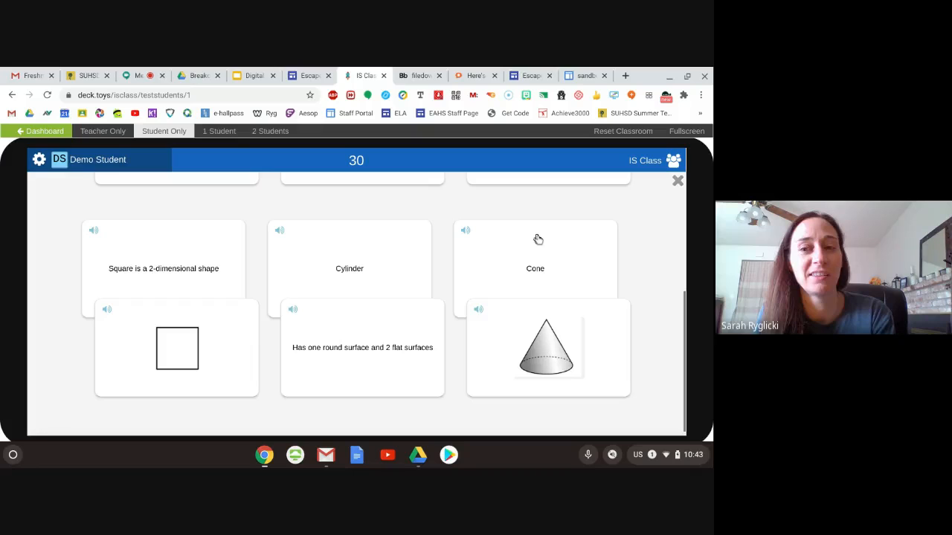
left_click(677, 183)
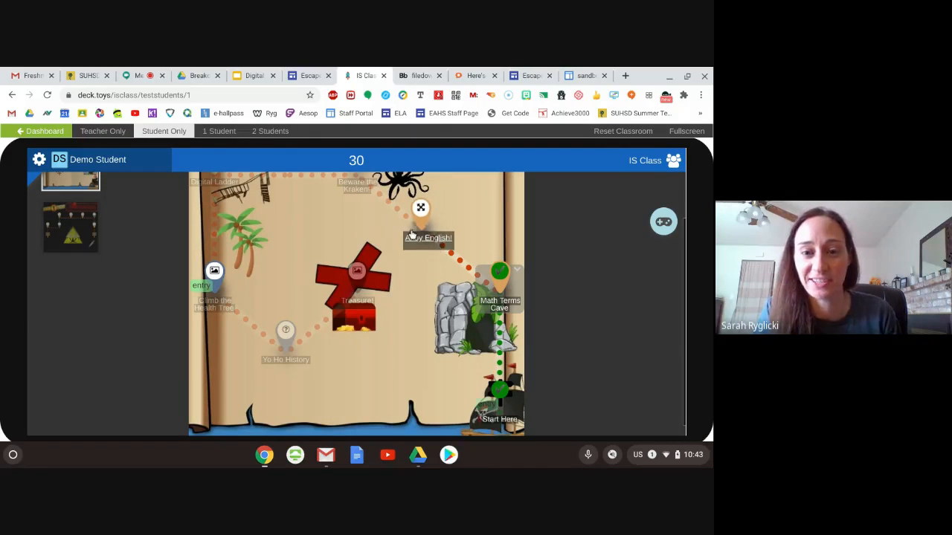
- Start the Ahoy English! activity on the map and look over the parts of speech and their definitions
left_click(428, 240)
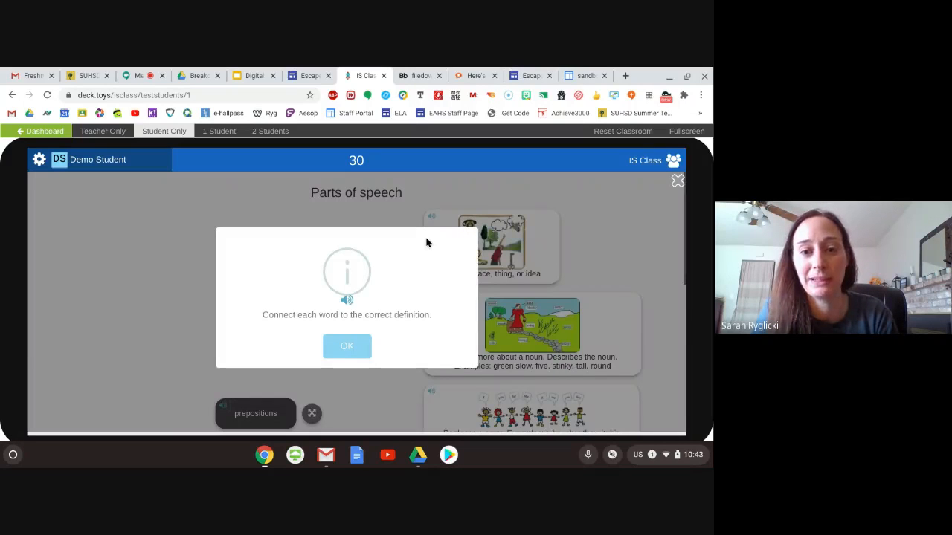
left_click(346, 349)
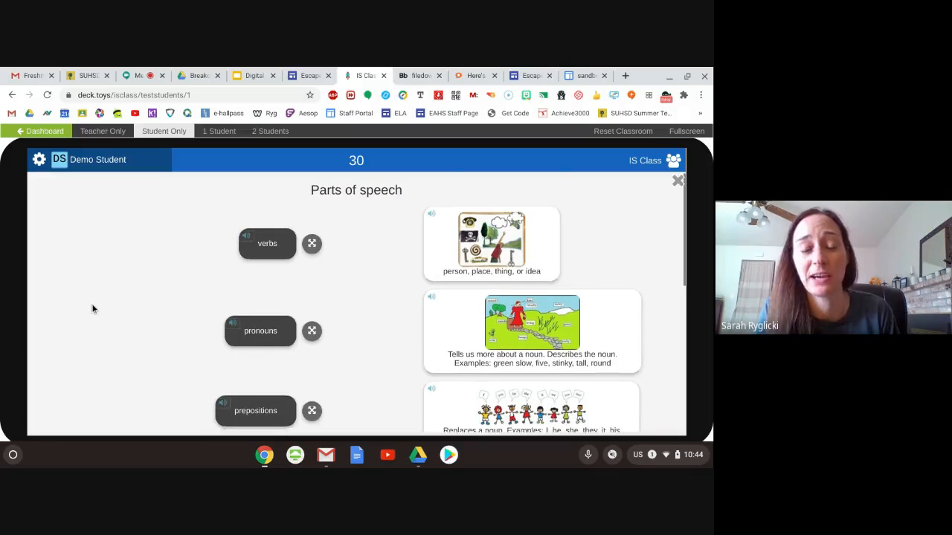
scroll(92, 309, "down", 1)
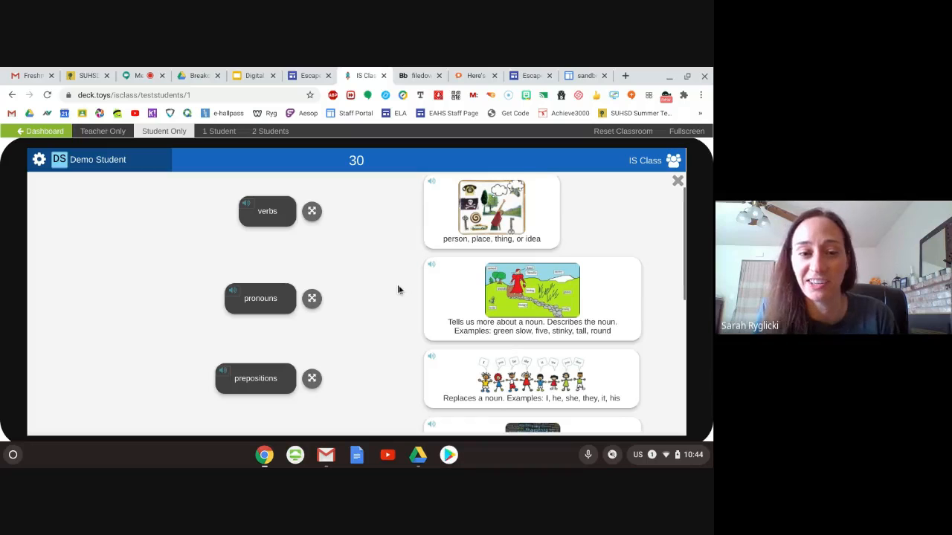
scroll(398, 290, "down", 1)
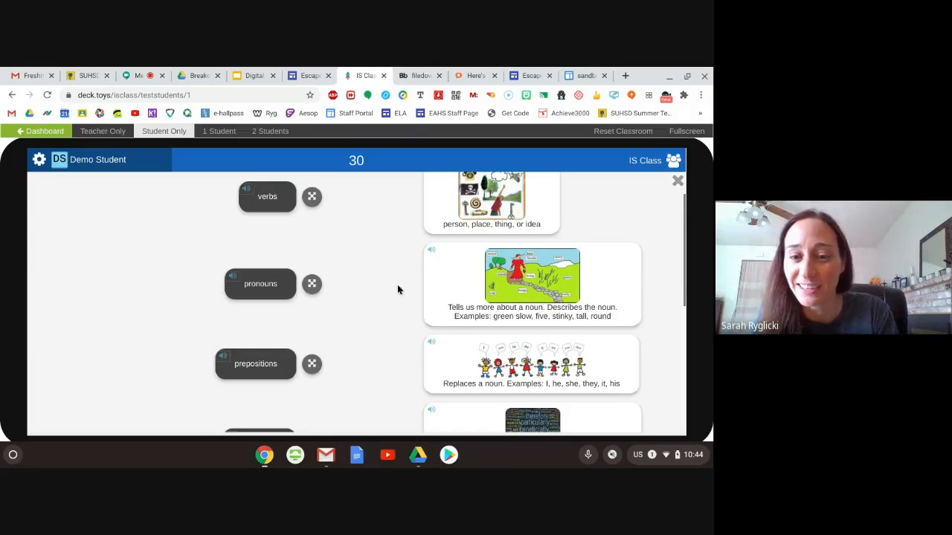
scroll(362, 258, "down", 5)
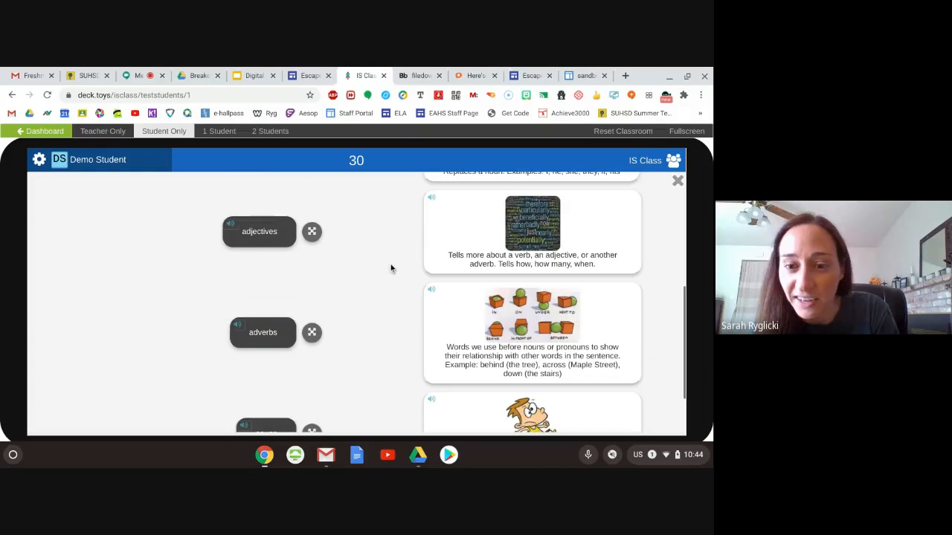
scroll(383, 258, "down", 2)
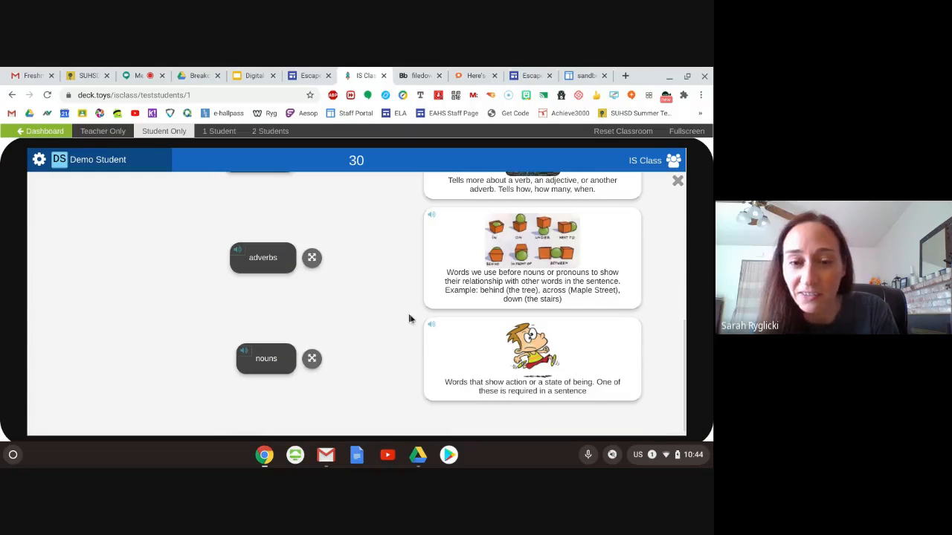
scroll(397, 314, "up", 5)
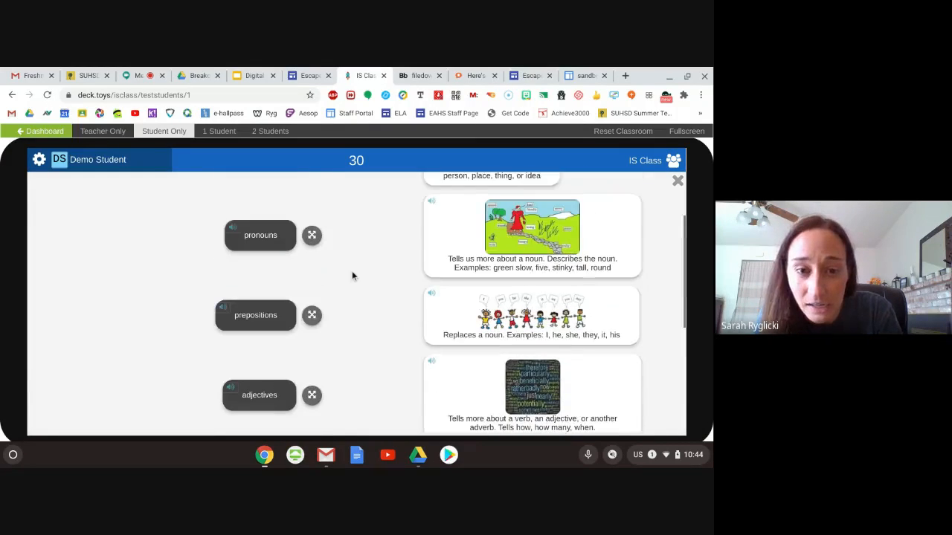
scroll(350, 273, "up", 2)
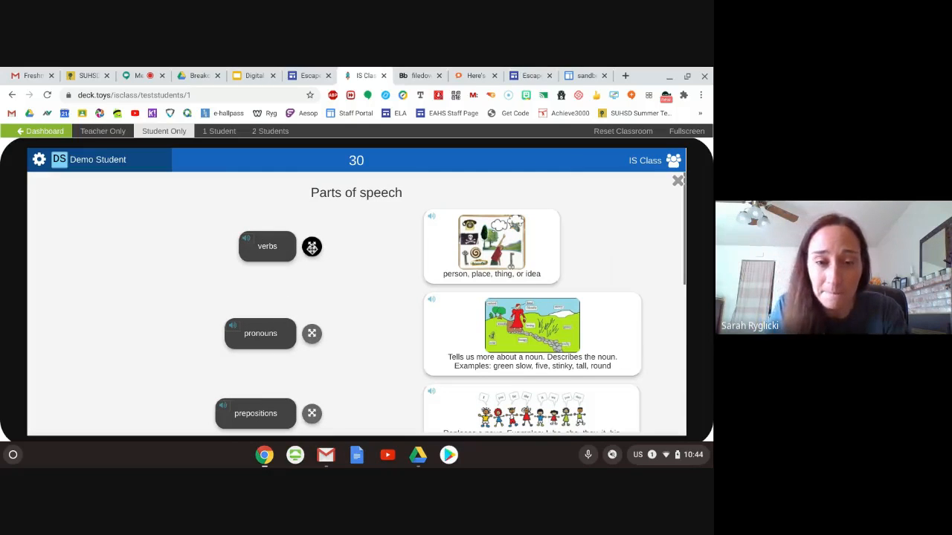
- Connect "verbs" to the definition "Words that show action or a state of being"
left_click_drag(311, 246, 331, 272)
scroll(332, 272, "down", 2)
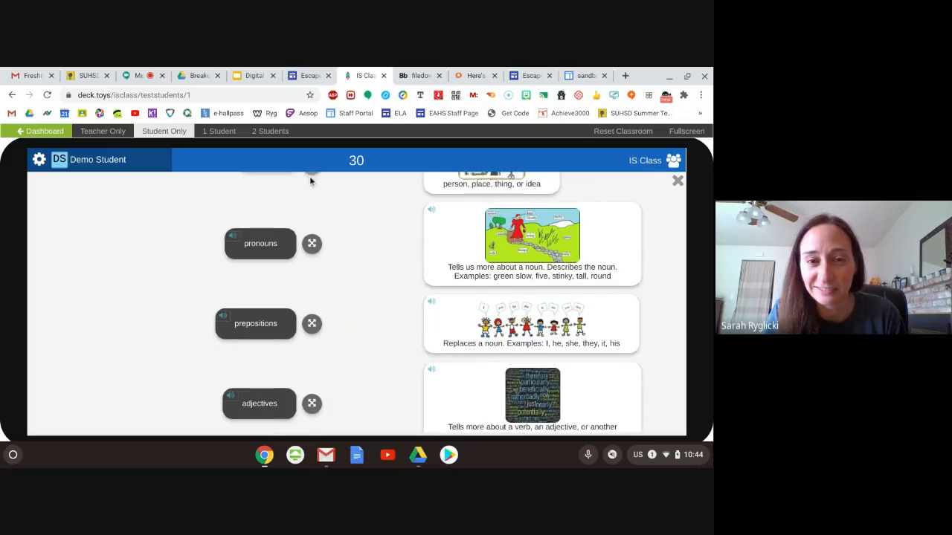
scroll(310, 176, "up", 1)
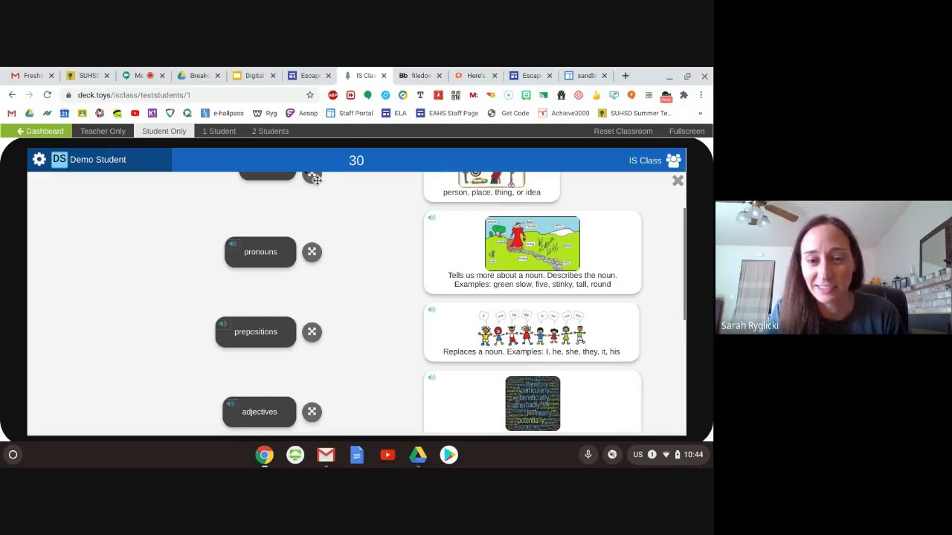
left_click_drag(315, 178, 394, 352)
scroll(394, 352, "down", 3)
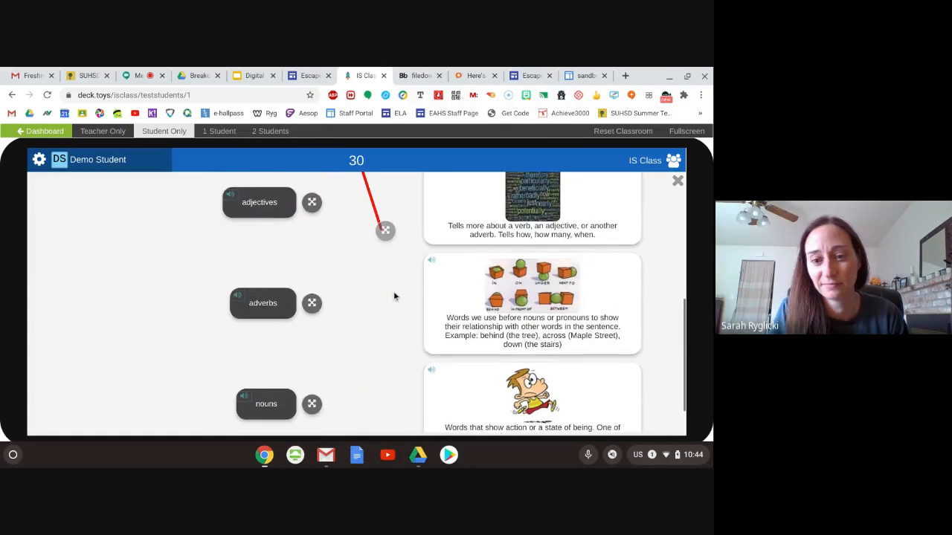
scroll(394, 291, "down", 1)
left_click_drag(385, 192, 429, 355)
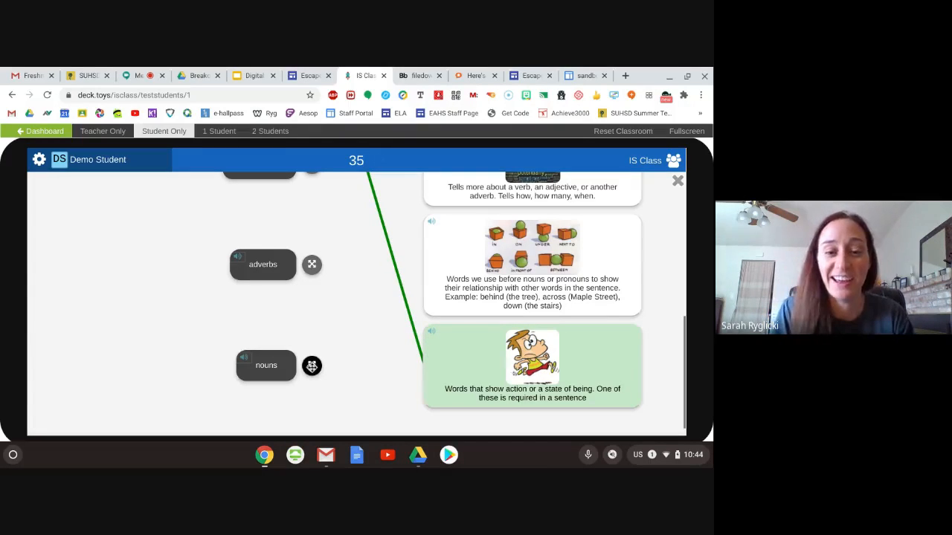
- Connect "nouns" to the definition "person, place, thing, or idea"
left_click_drag(312, 366, 386, 191)
scroll(401, 327, "up", 5)
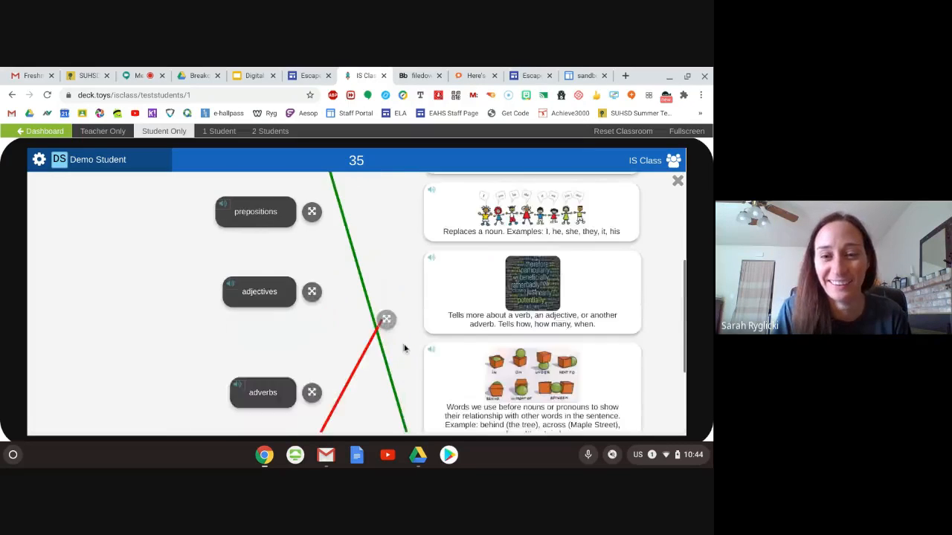
scroll(403, 348, "down", 1)
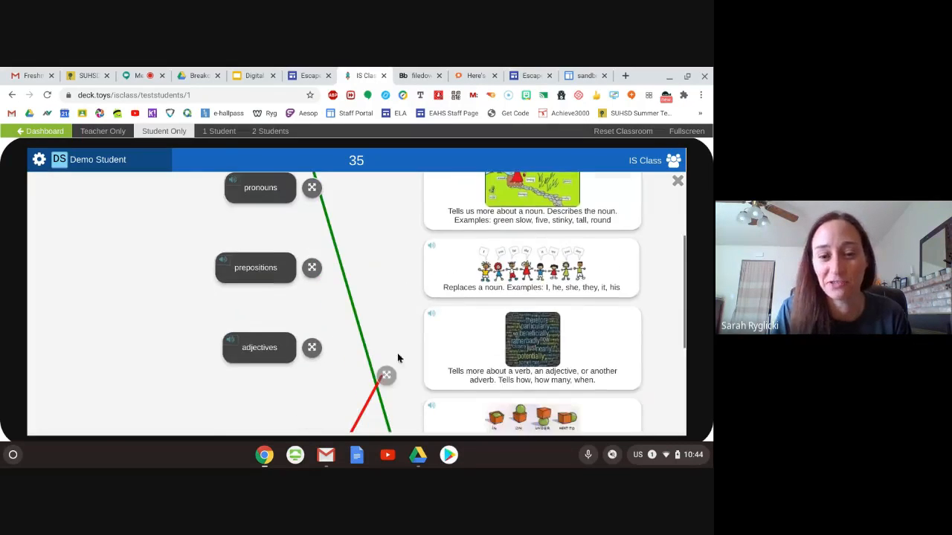
left_click_drag(385, 376, 392, 257)
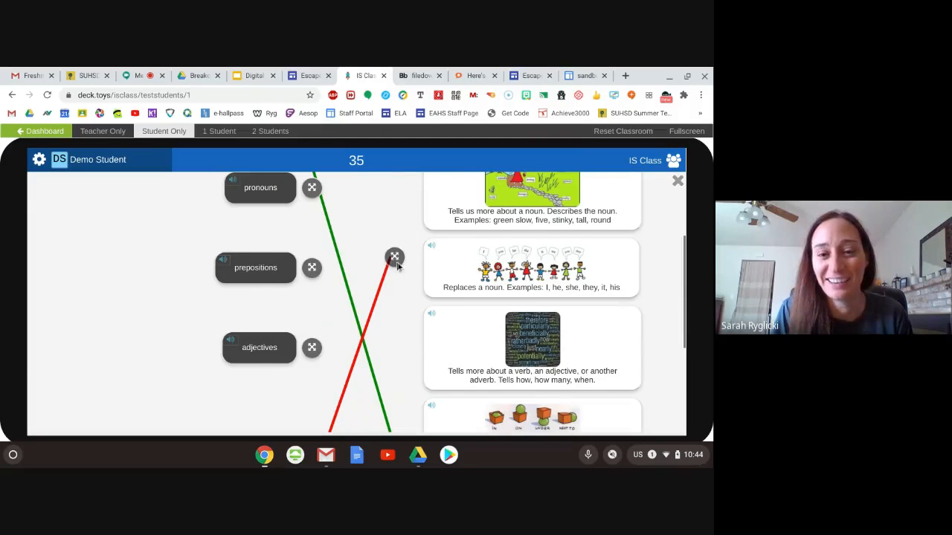
scroll(410, 305, "up", 2)
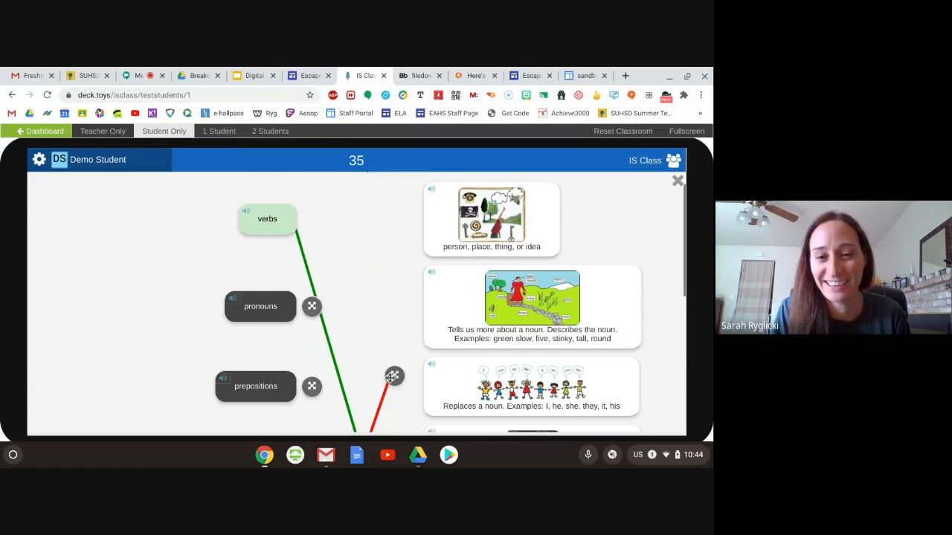
left_click_drag(392, 377, 431, 226)
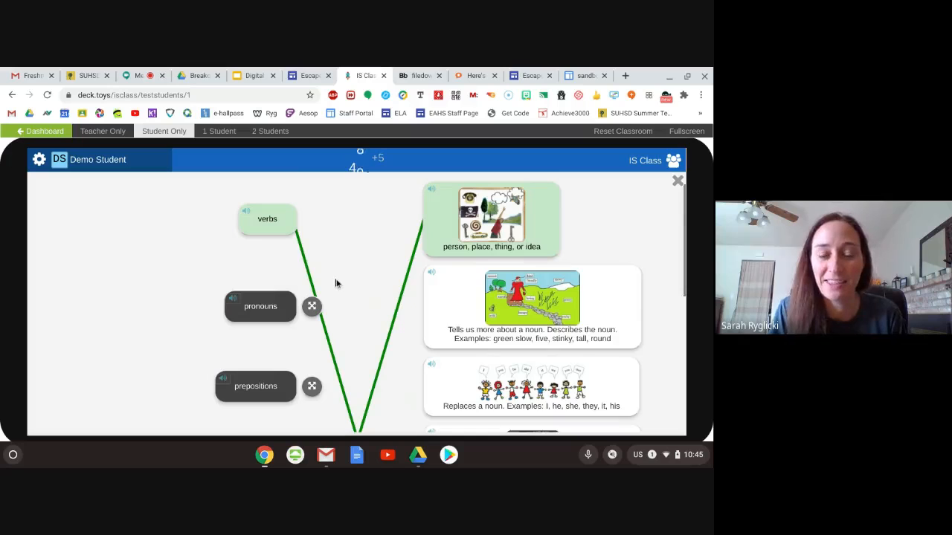
- Connect "pronouns" to "Replaces a noun" and "adjectives" to "Tells us more about a noun"
scroll(336, 284, "down", 1)
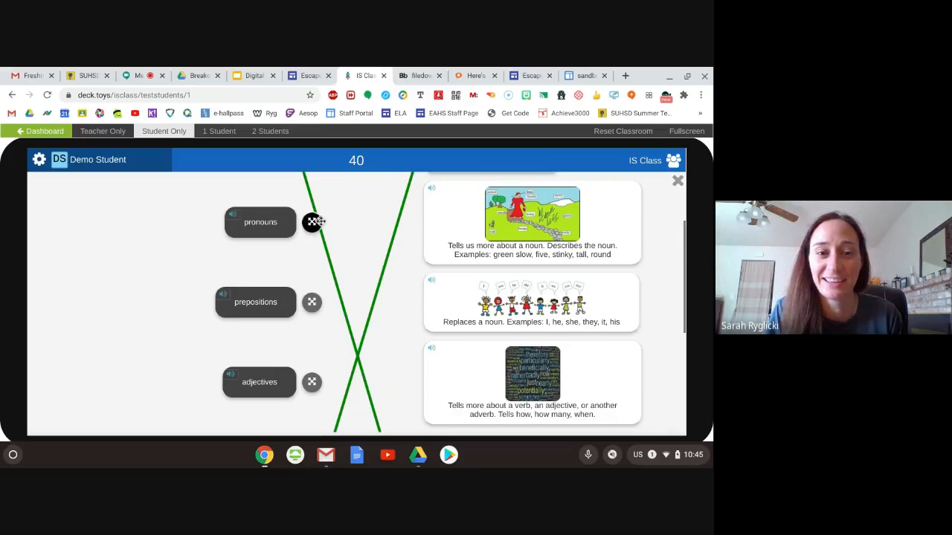
left_click_drag(311, 222, 436, 307)
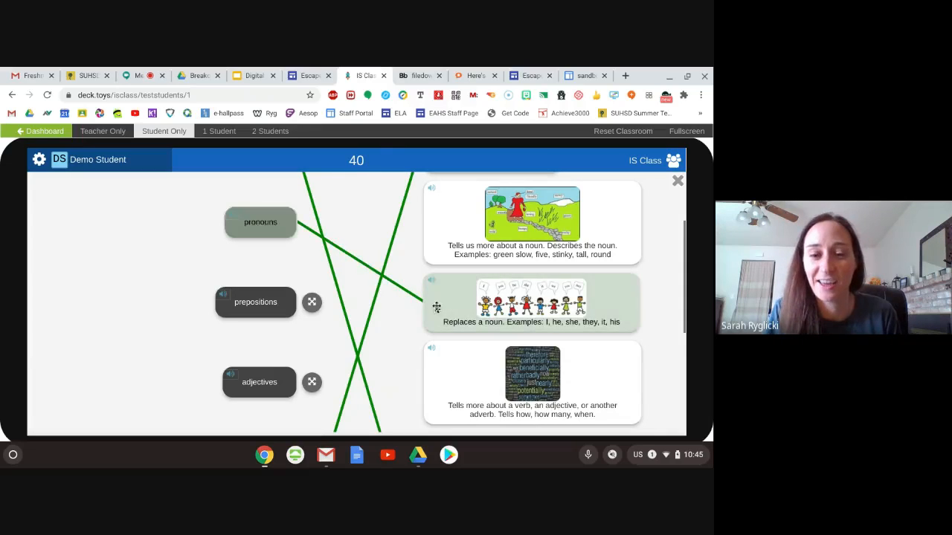
scroll(365, 334, "down", 2)
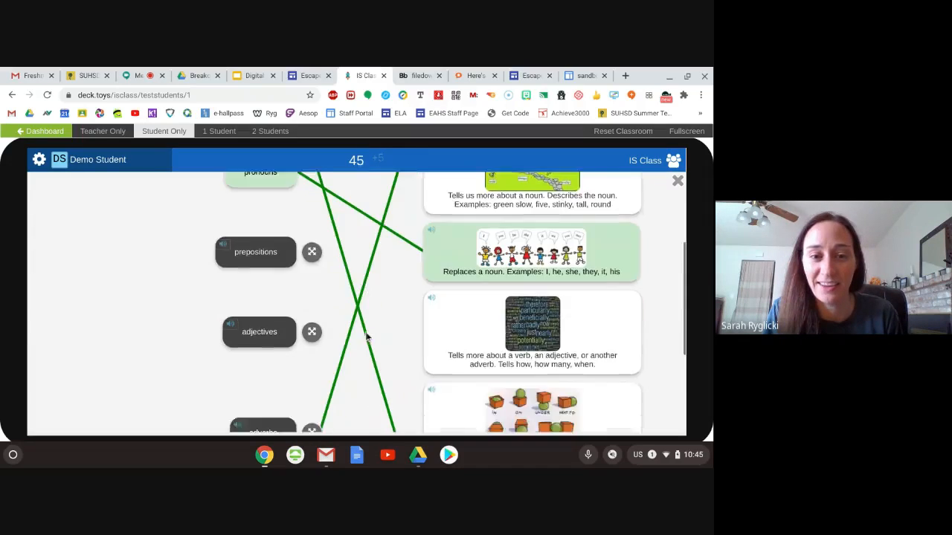
scroll(365, 335, "up", 1)
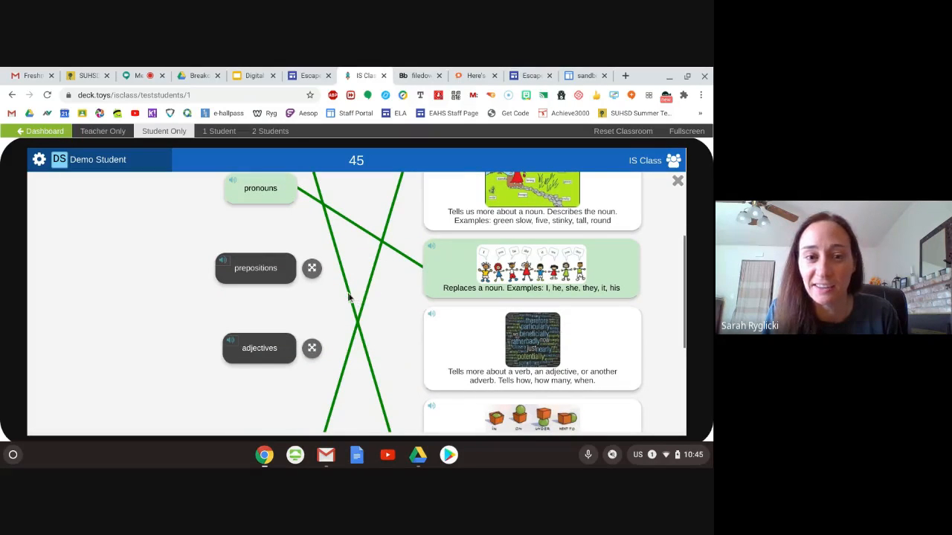
scroll(350, 298, "down", 1)
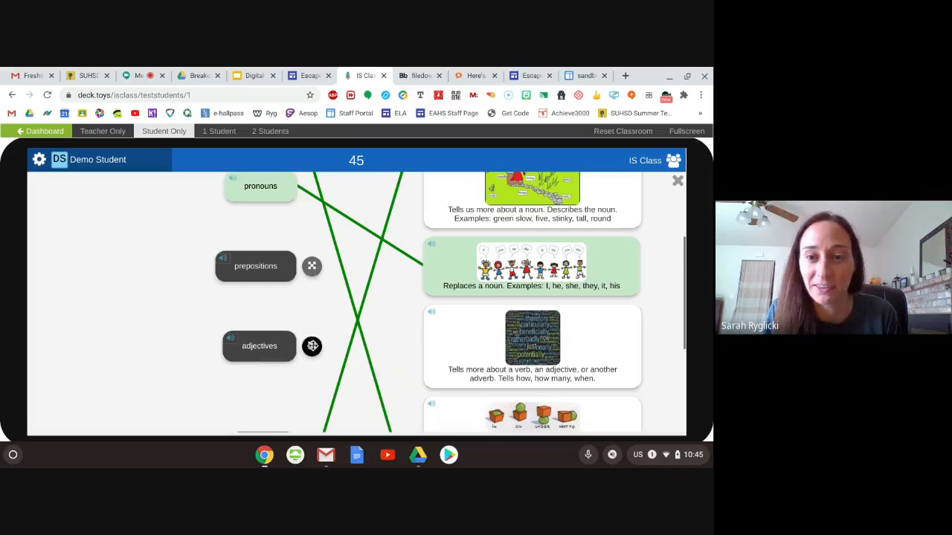
left_click_drag(312, 346, 464, 204)
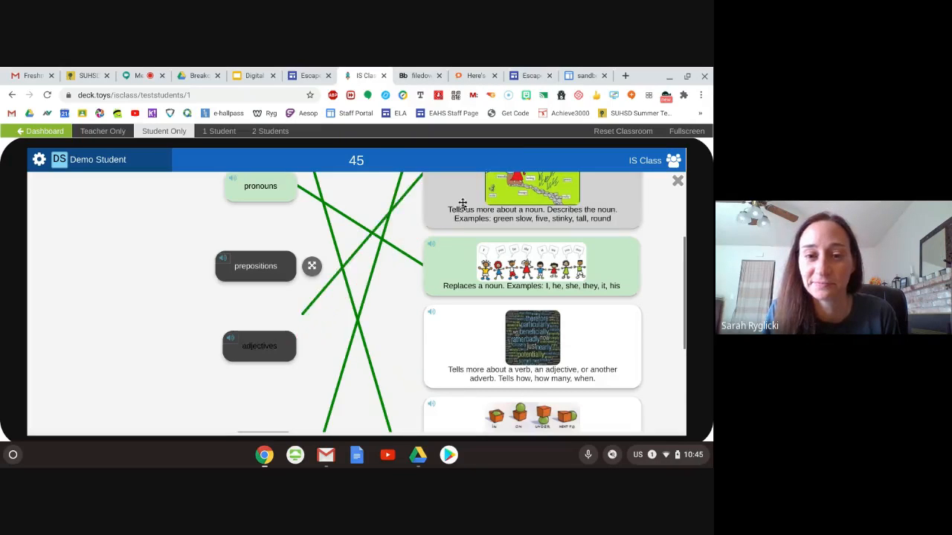
- Connect "adverbs" to "Tells more about a verb" and "prepositions" to "Words we use before nouns or pronouns", and return to the map
scroll(319, 284, "down", 1)
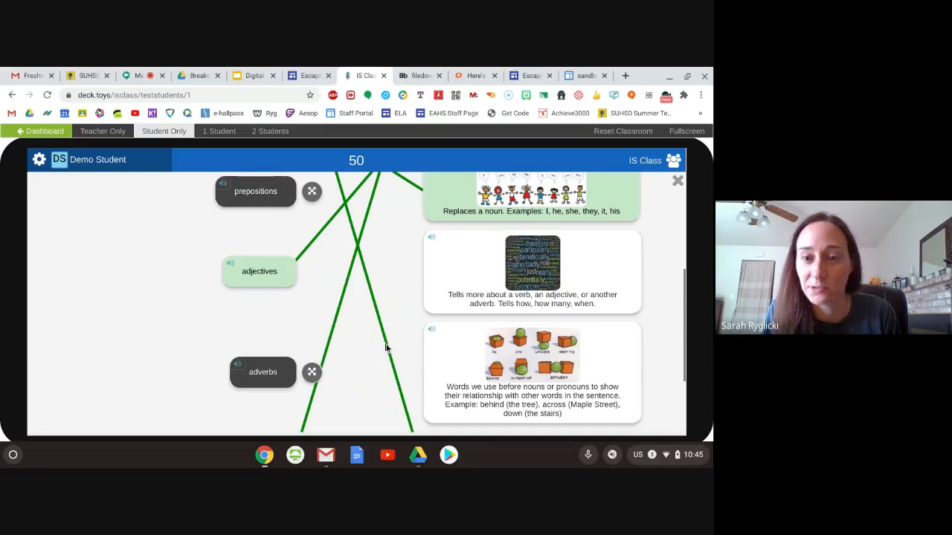
left_click_drag(311, 372, 436, 273)
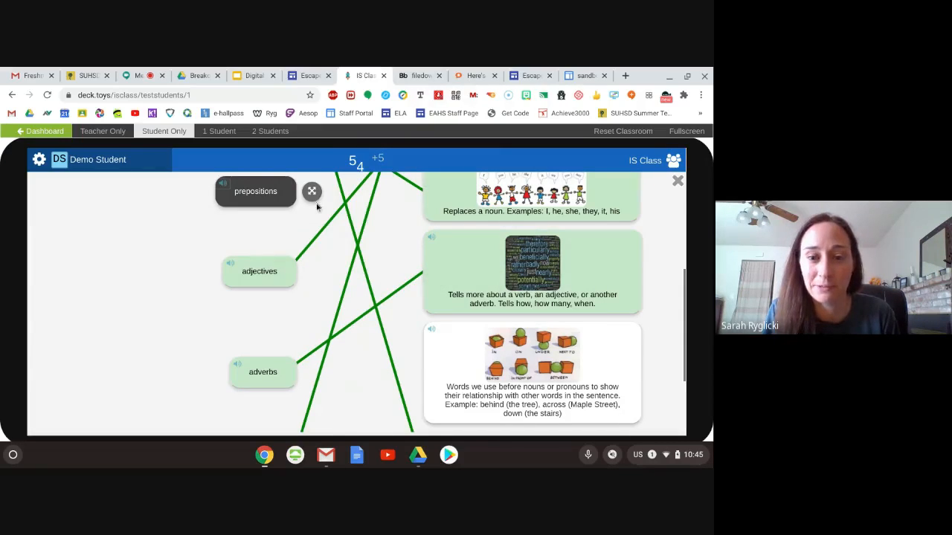
left_click_drag(311, 192, 435, 364)
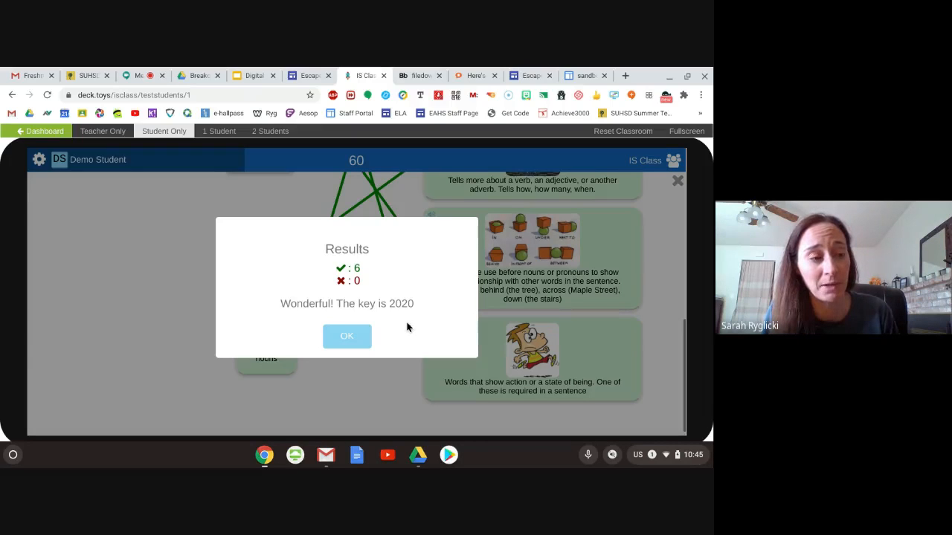
left_click(354, 337)
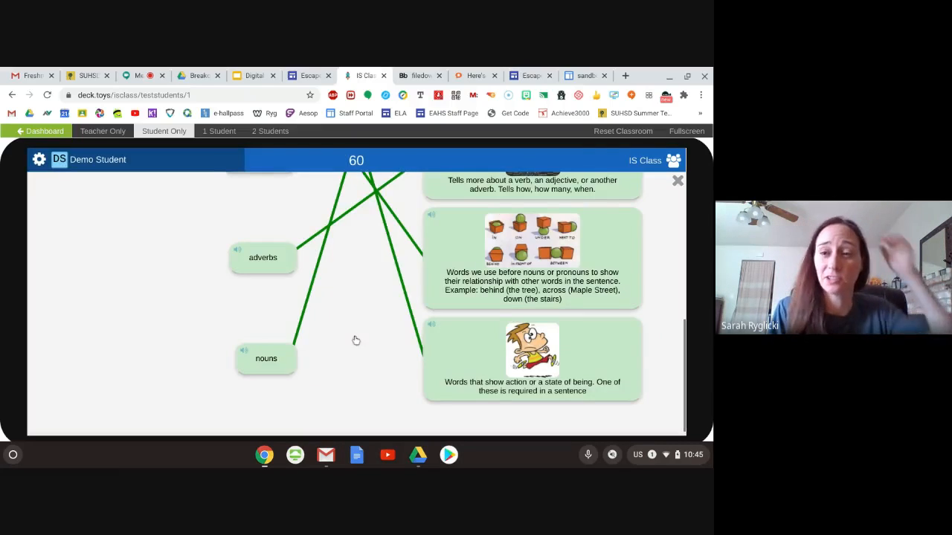
left_click(677, 186)
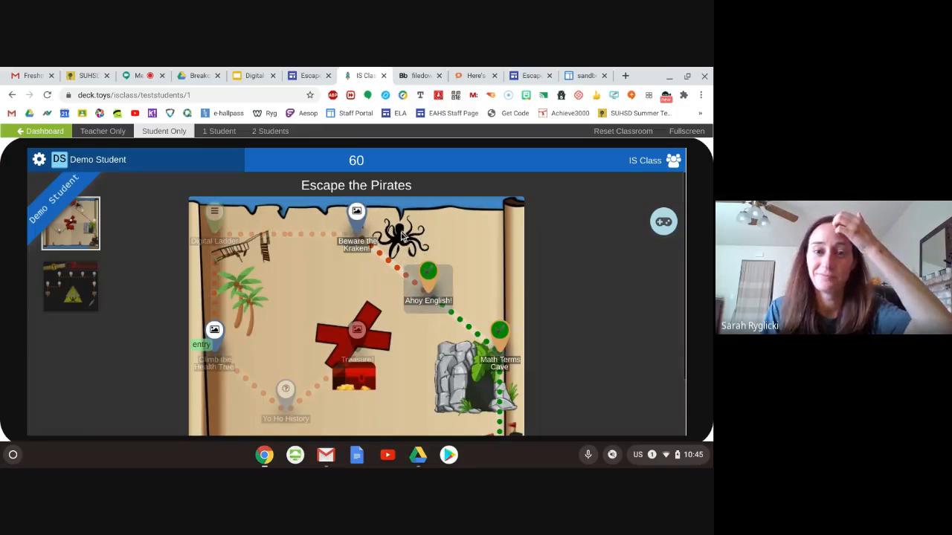
- Start the Beware the Kraken! activity on the map and read the question below its picture
left_click(352, 247)
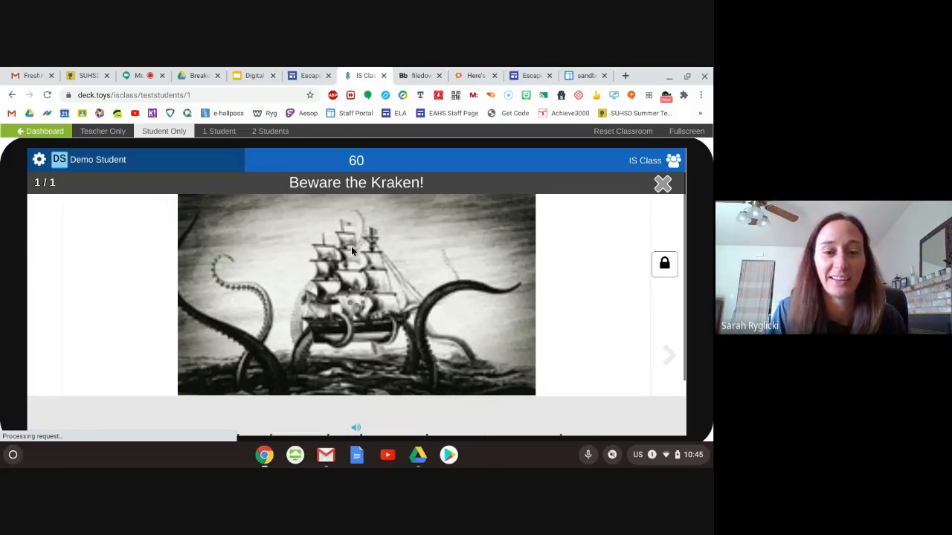
scroll(412, 254, "down", 1)
scroll(412, 254, "down", 1)
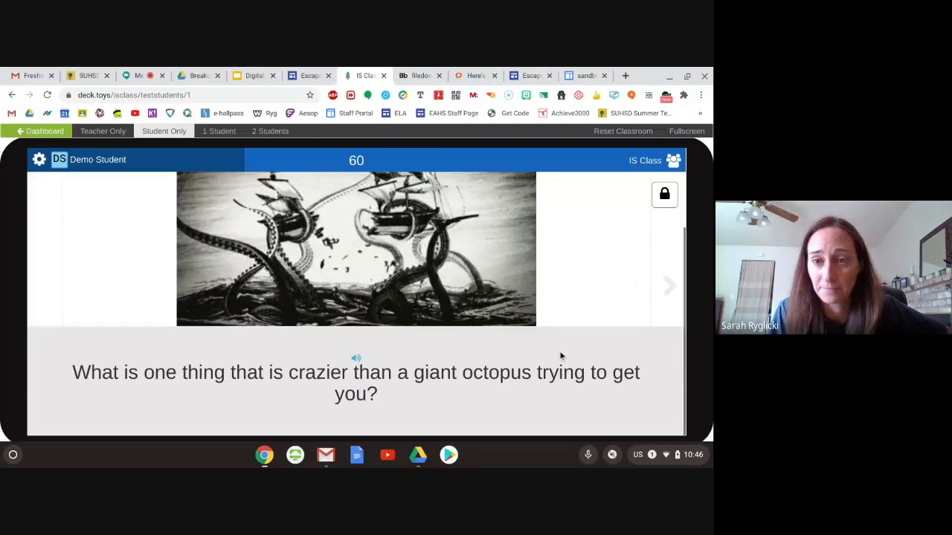
- Unlock the Kraken's number lock with the password given after the last challenge, and close the activity
left_click(664, 196)
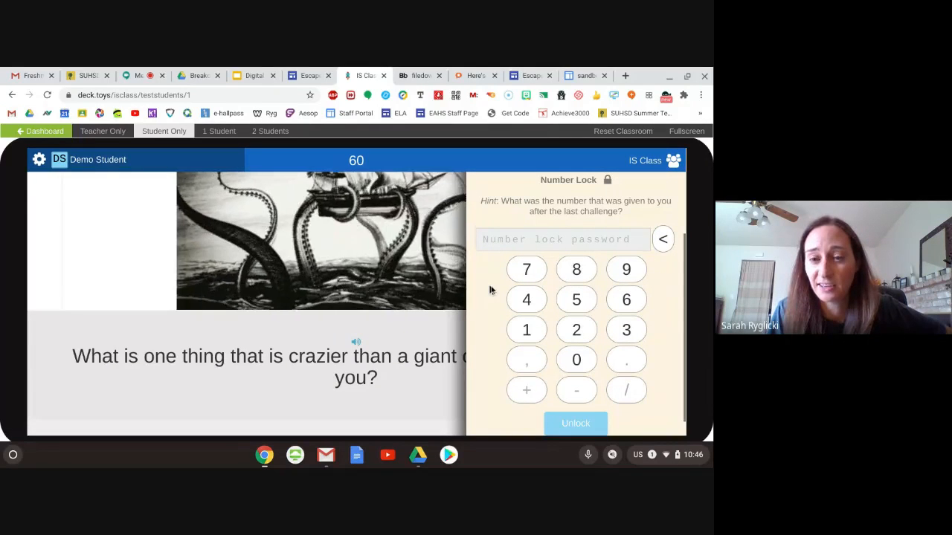
left_click(576, 331)
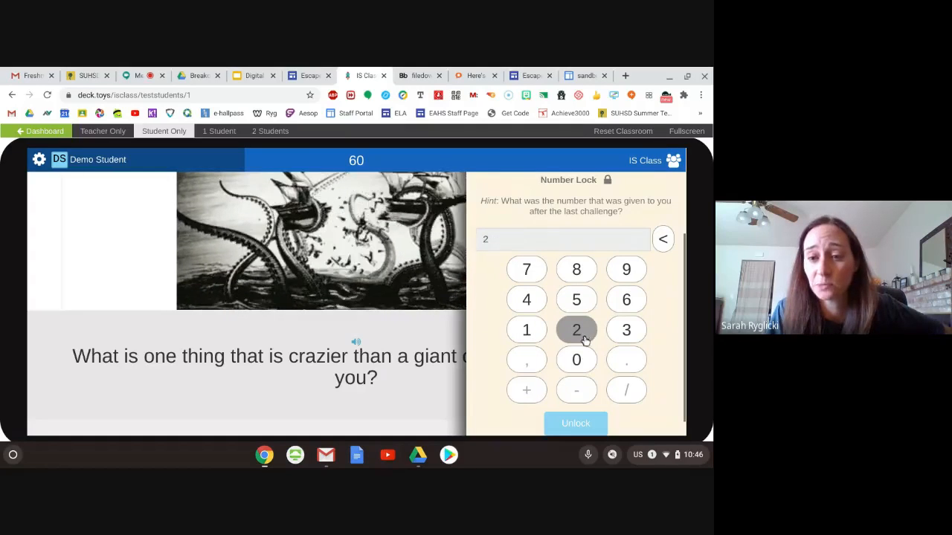
left_click(577, 360)
left_click(576, 334)
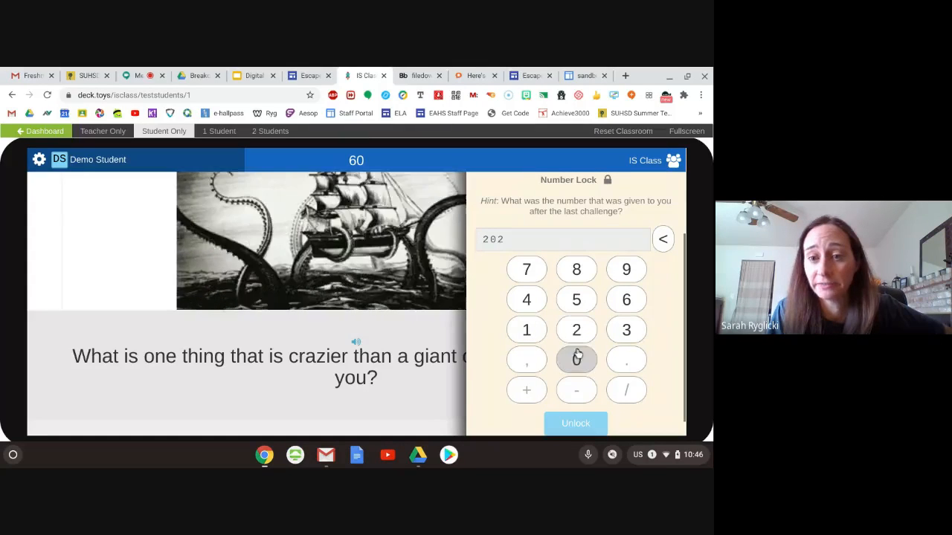
left_click(575, 358)
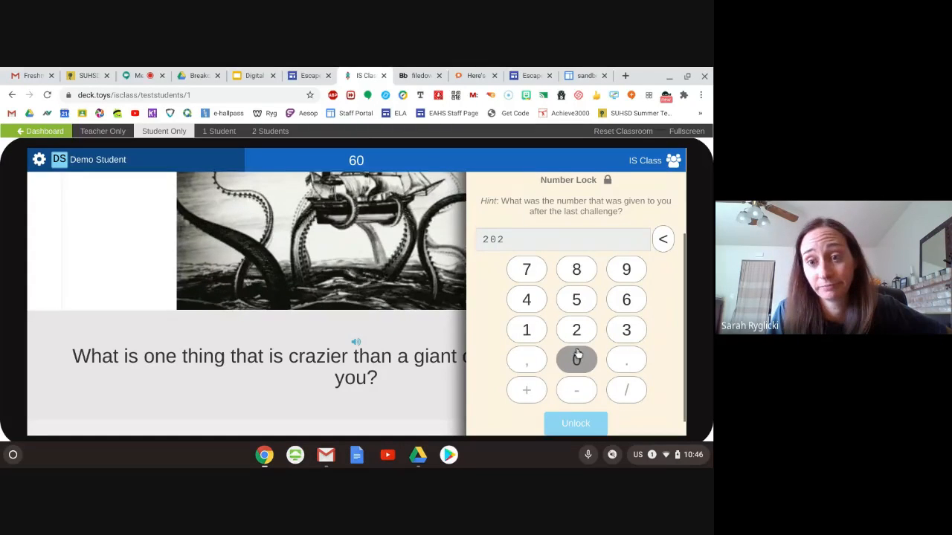
left_click(567, 425)
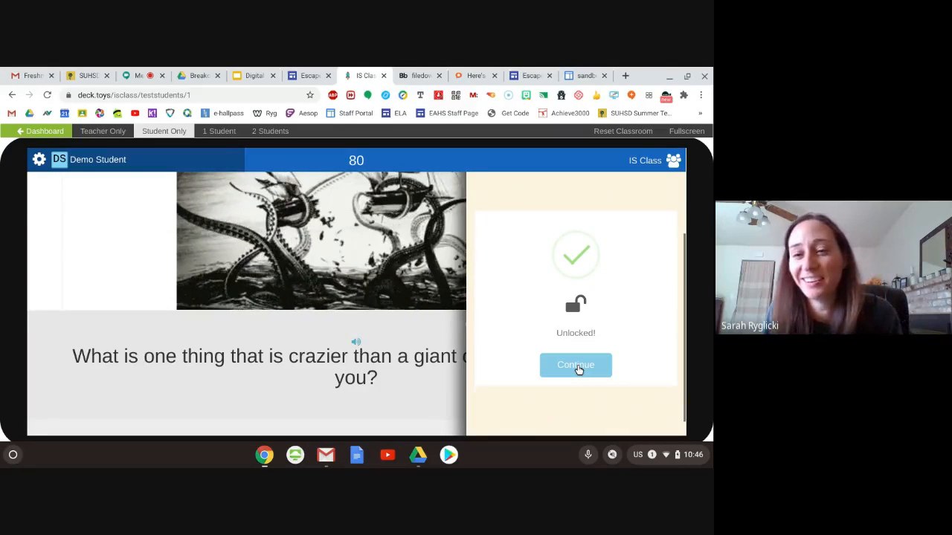
left_click(585, 368)
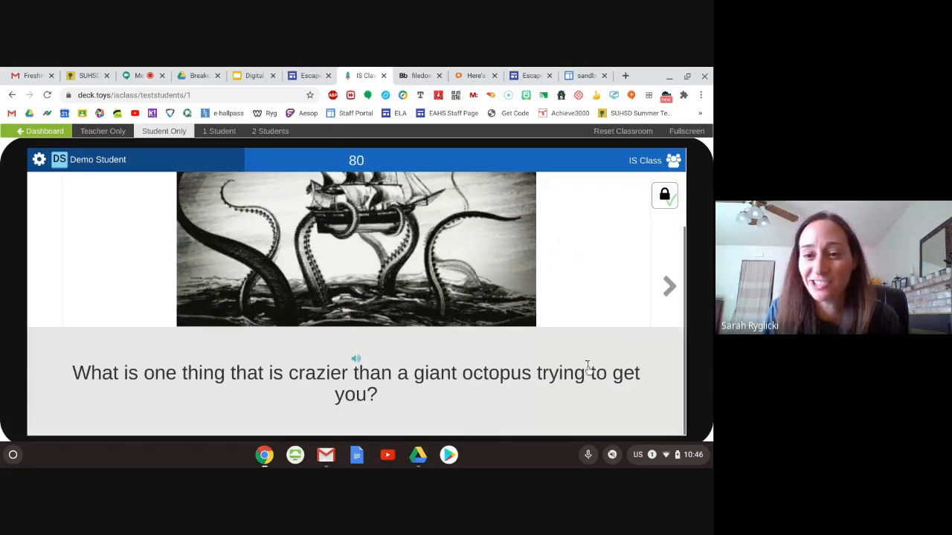
left_click(668, 292)
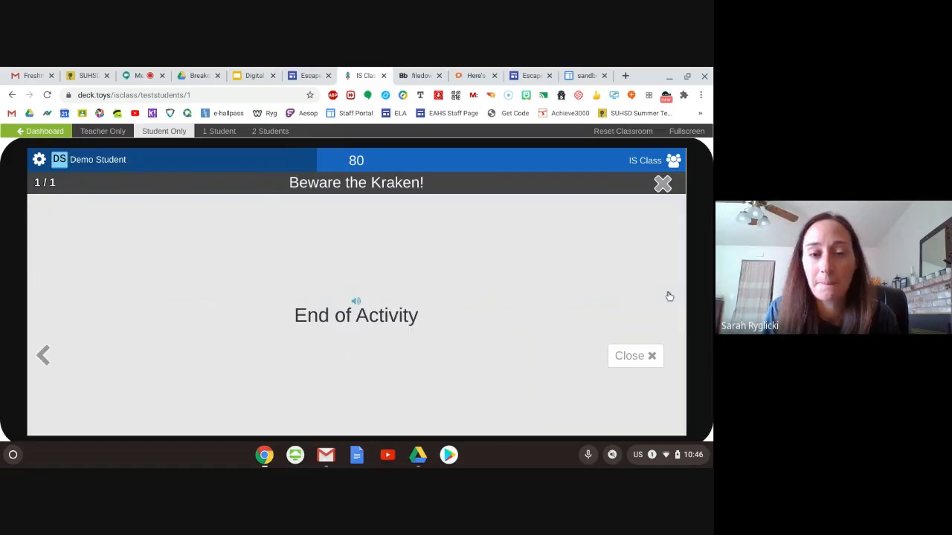
left_click(662, 183)
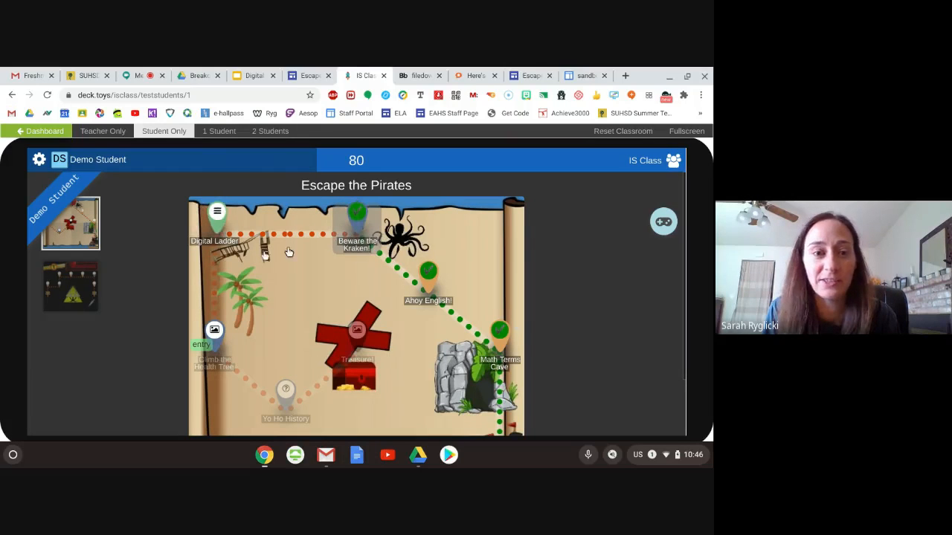
- Start the Digital Ladder activity and match "Cookies" with the definition about small computer text files placed by visited sites
left_click(210, 238)
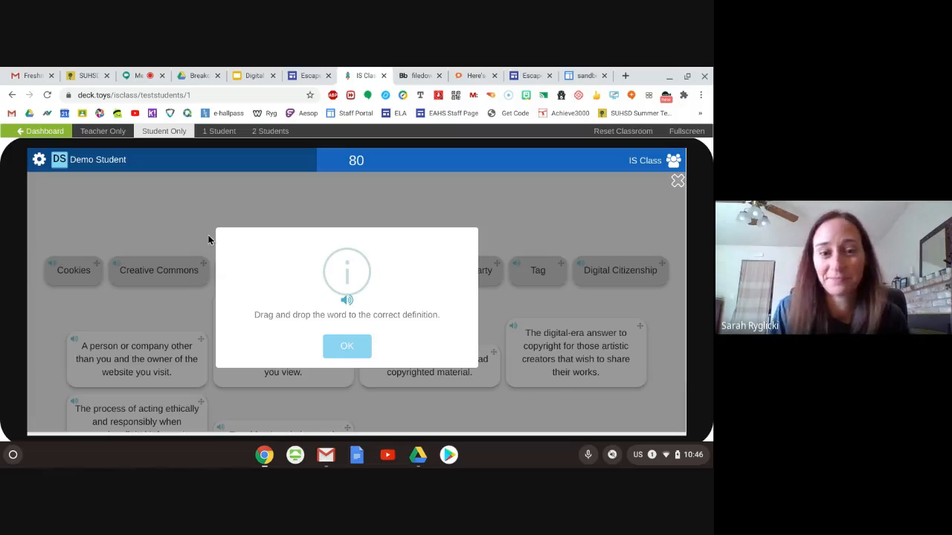
left_click(334, 351)
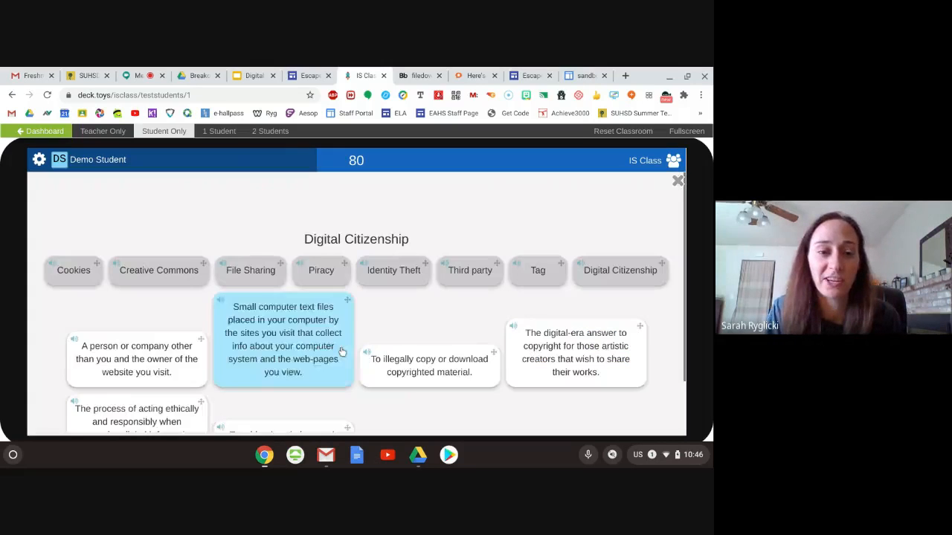
scroll(139, 316, "down", 1)
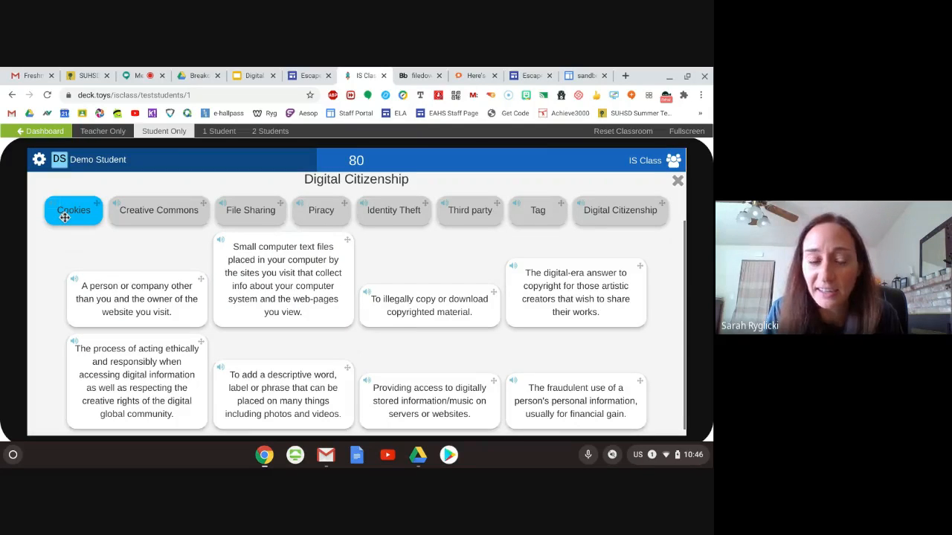
scroll(64, 218, "down", 1)
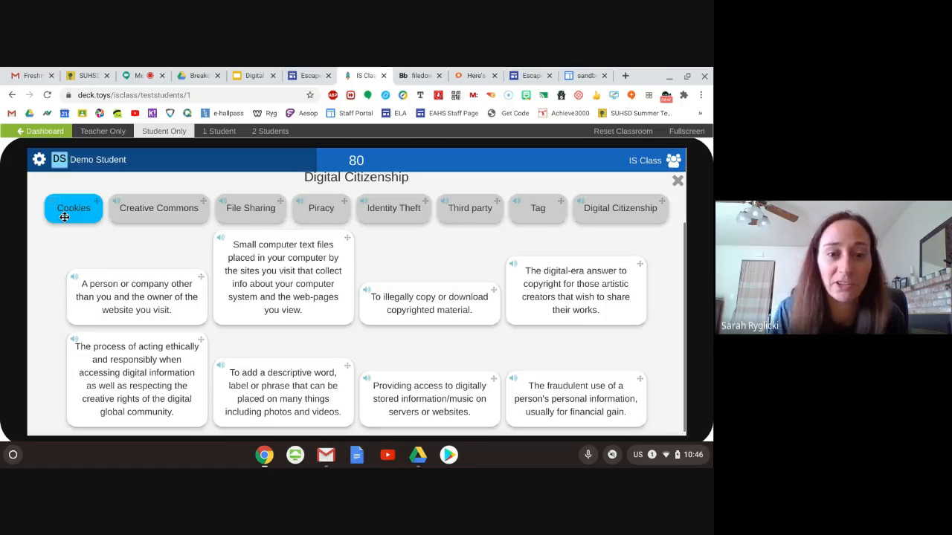
left_click_drag(65, 217, 286, 299)
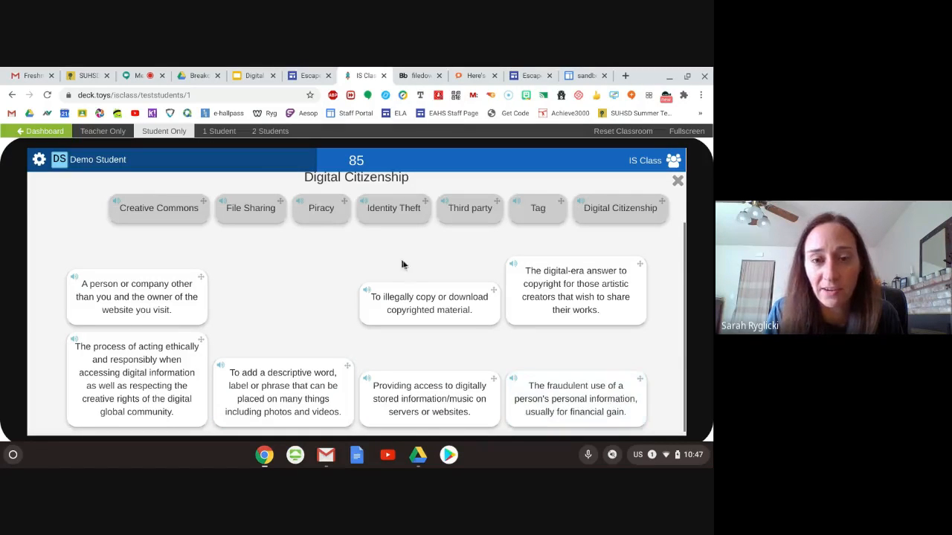
- Try "Piracy" on the fraudulent use of personal information definition, and match "Third party", "Piracy" and "Creative Commons" with their correct definitions
left_click_drag(324, 214, 550, 401)
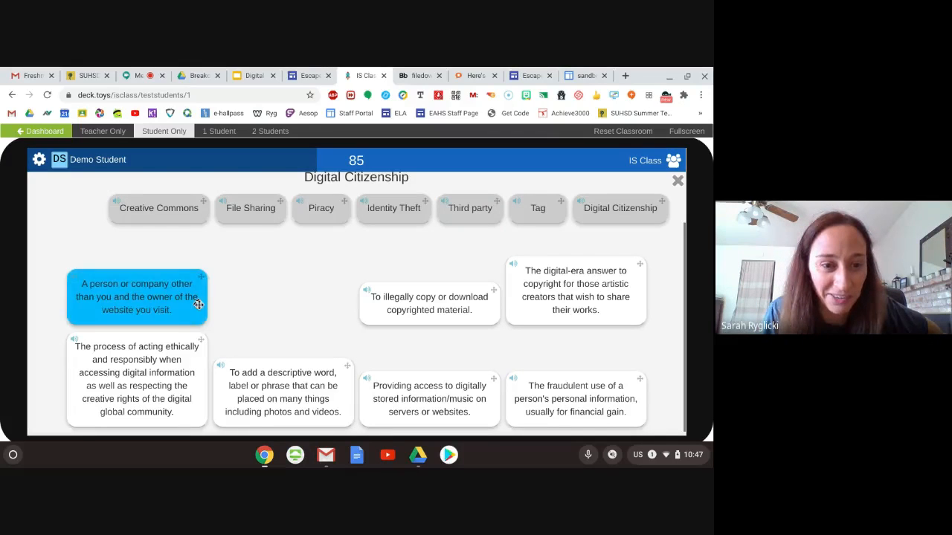
left_click_drag(447, 217, 141, 297)
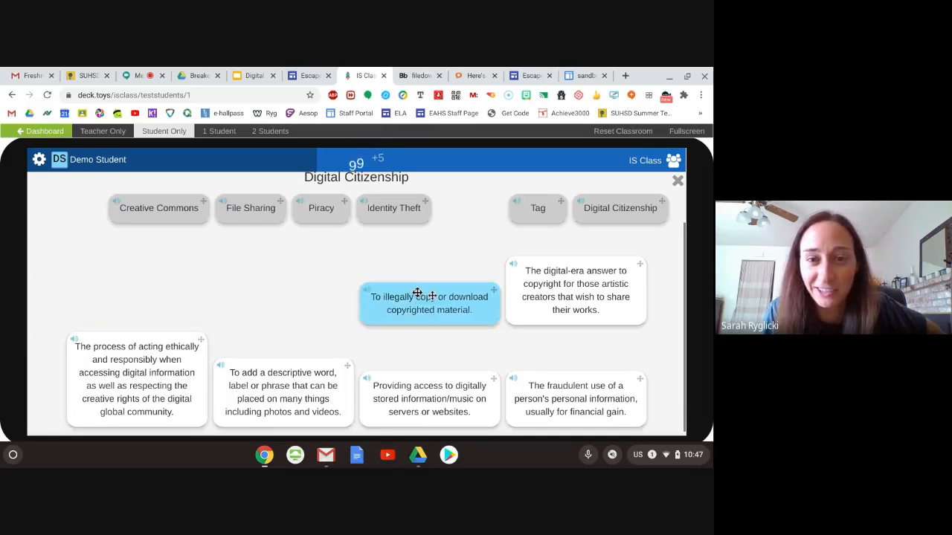
left_click_drag(314, 203, 421, 308)
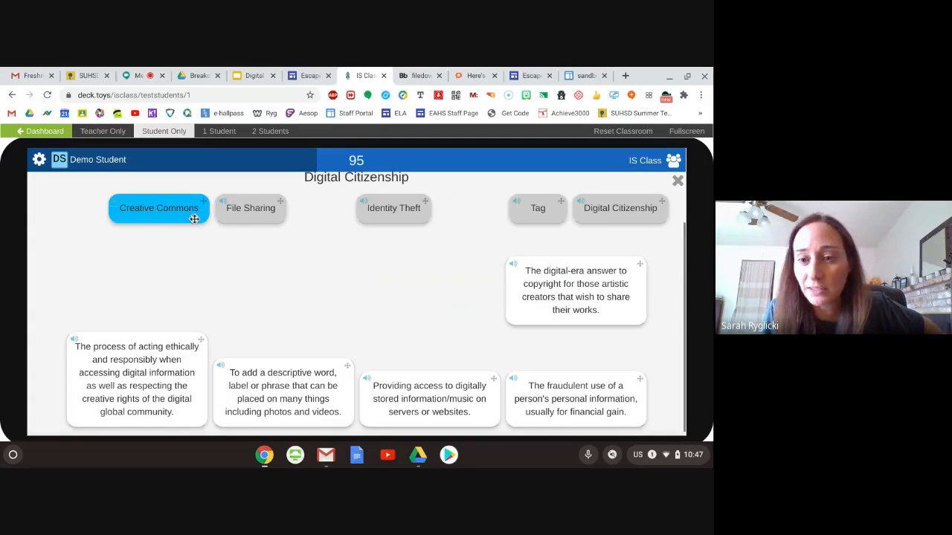
left_click_drag(195, 219, 574, 290)
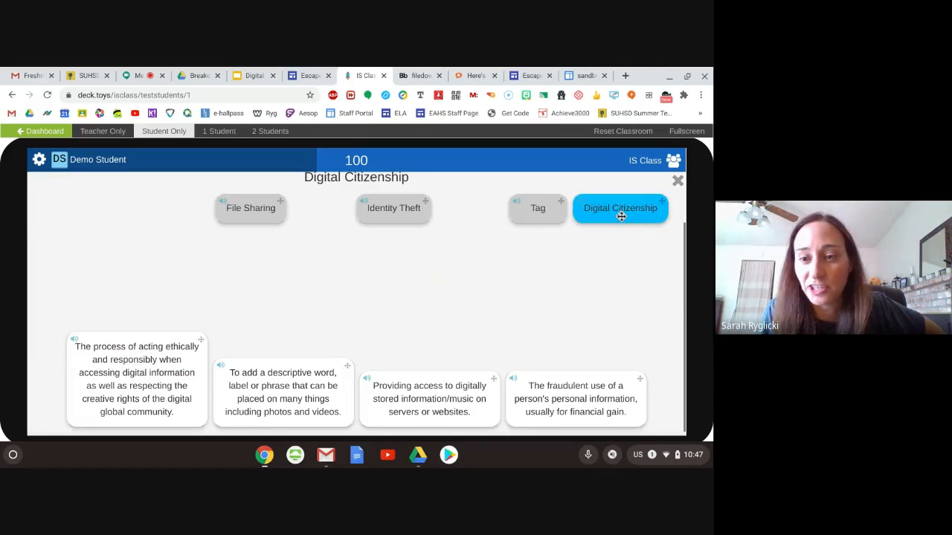
- Match "Digital Citizenship", "Identity Theft", "File Sharing" and "Tag" with their correct definitions, and close the Digital Ladder activity
left_click_drag(620, 213, 148, 390)
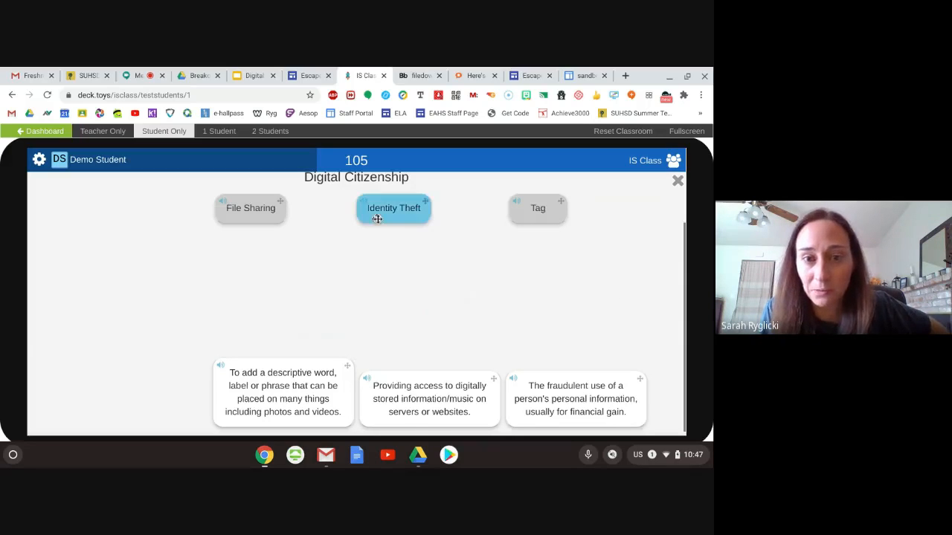
left_click_drag(377, 216, 555, 399)
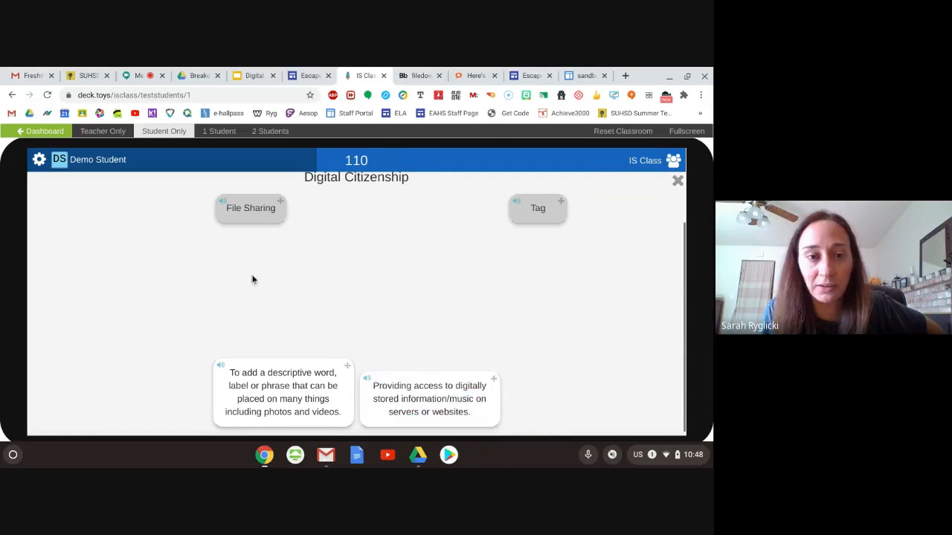
left_click_drag(244, 217, 424, 397)
left_click_drag(537, 210, 257, 387)
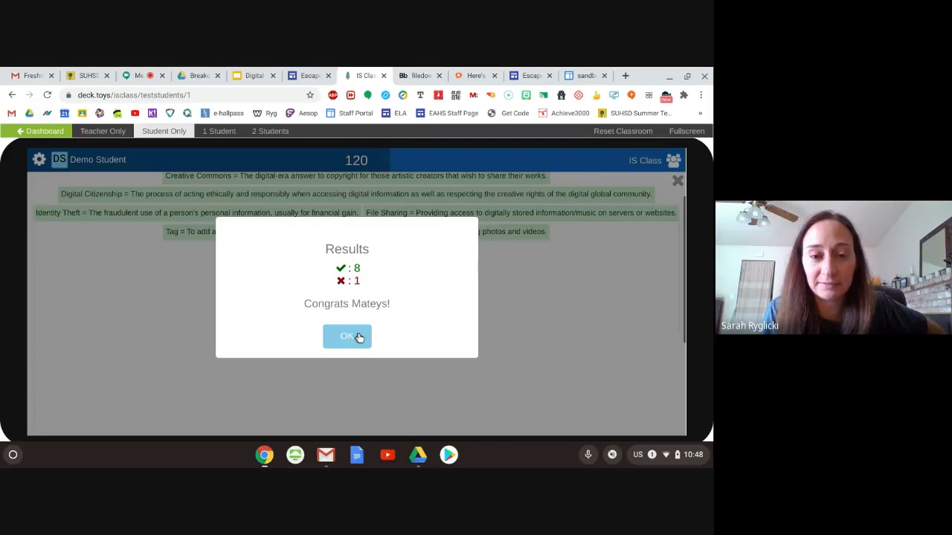
left_click(357, 337)
scroll(523, 344, "up", 1)
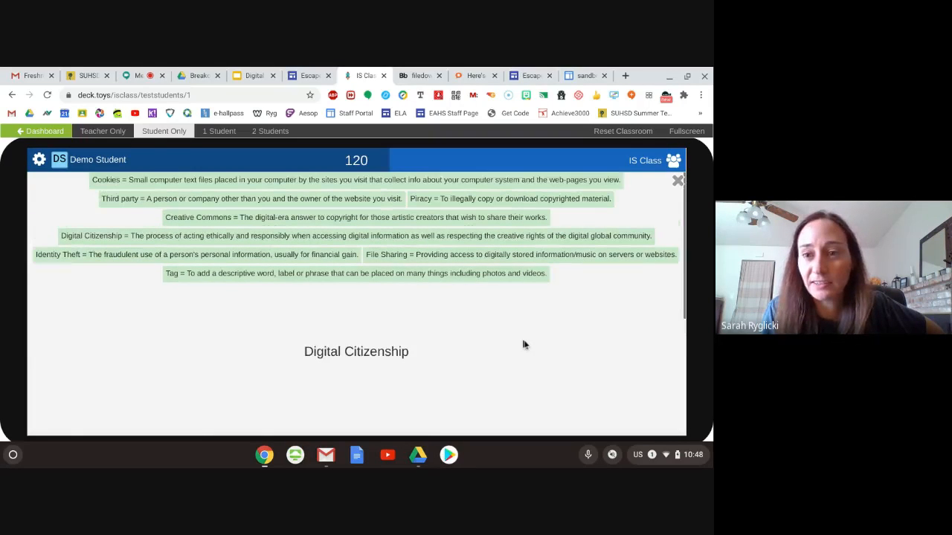
left_click(678, 183)
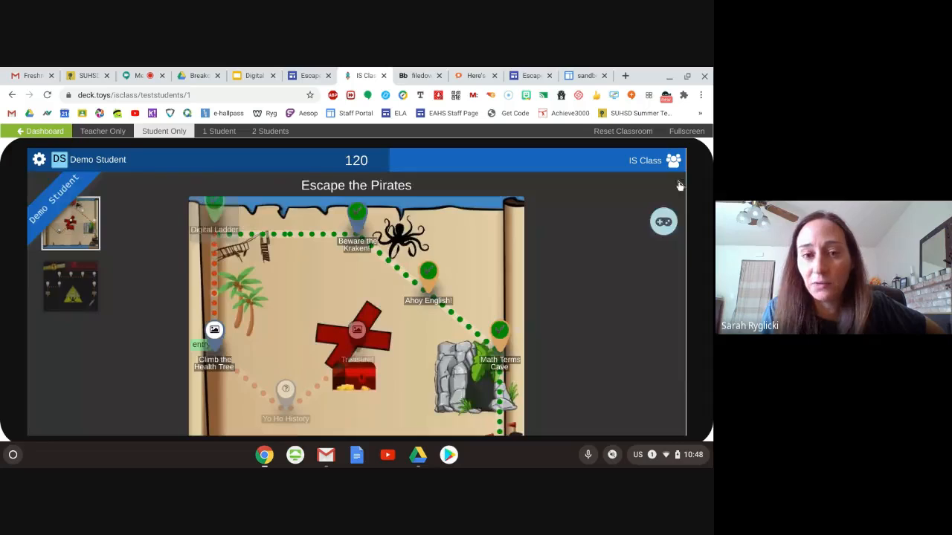
- Start the Climb the Health Tree activity and submit 70% as the answer to how much of the body is water
left_click(213, 330)
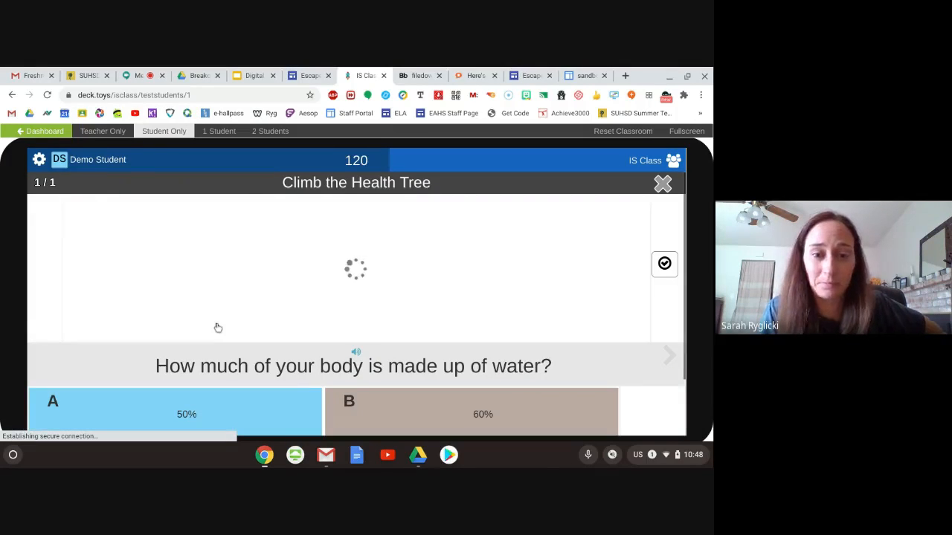
scroll(516, 324, "down", 1)
scroll(516, 323, "down", 1)
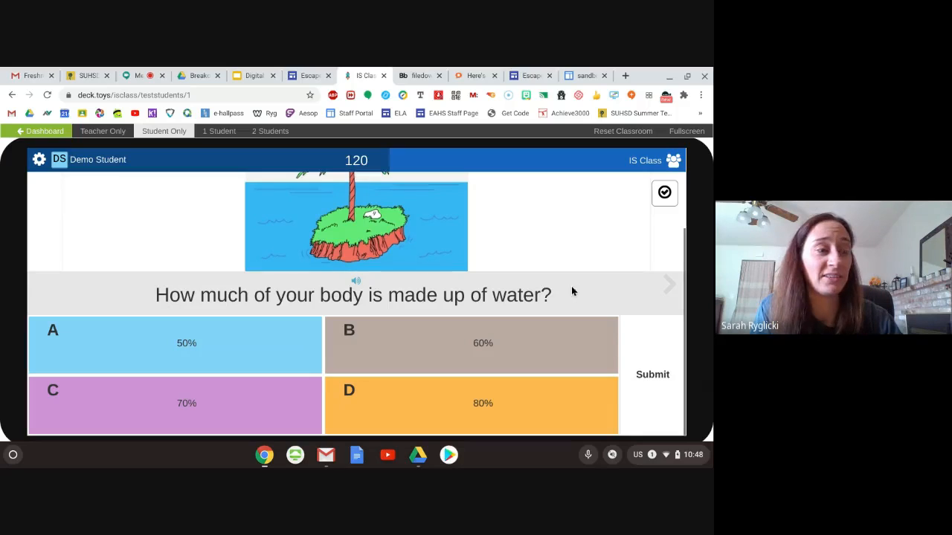
left_click(231, 426)
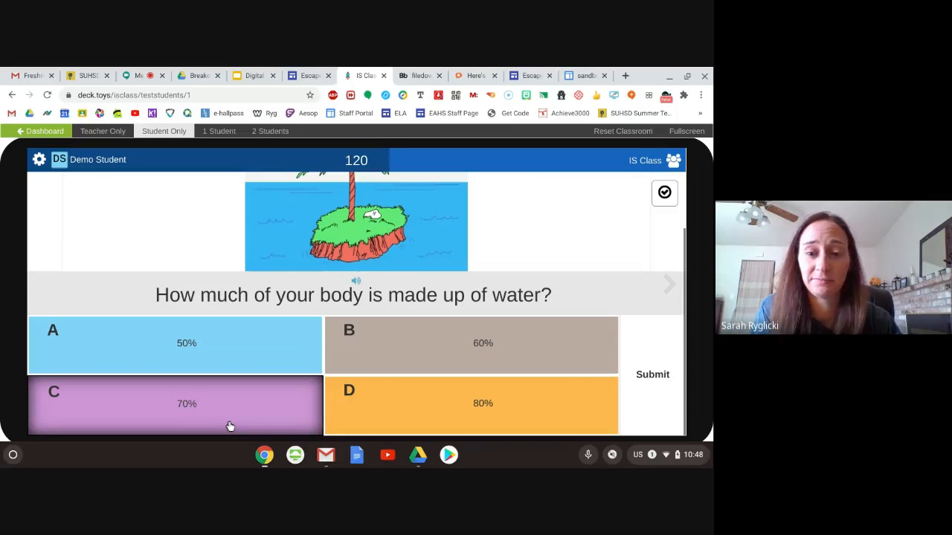
left_click(654, 375)
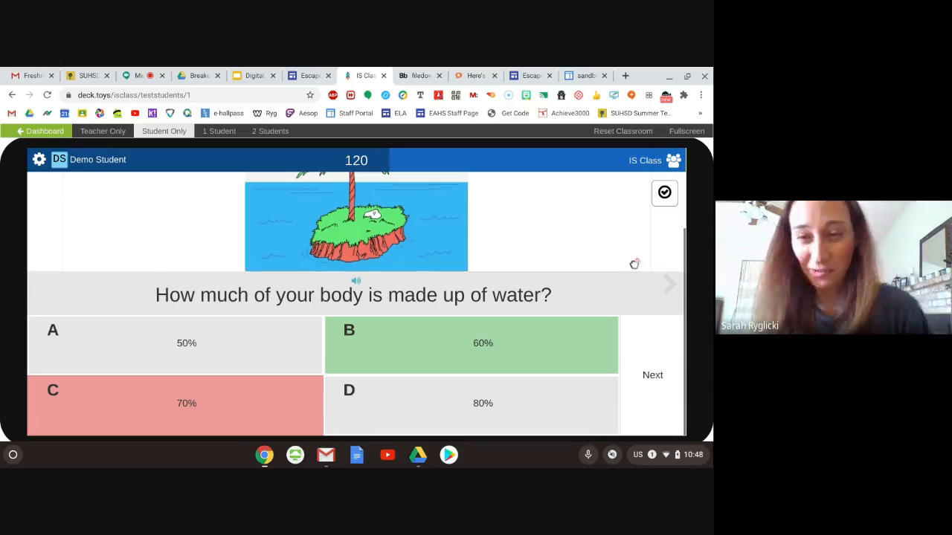
- Submit "Answer Option 1" for the slide's extra question, and finish and close the Climb the Health Tree activity
left_click(656, 368)
left_click(665, 195)
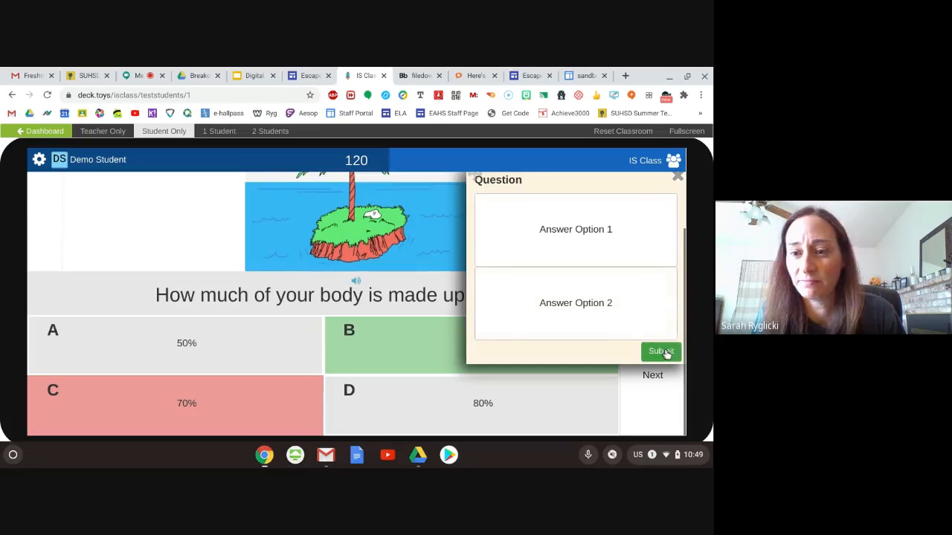
left_click(584, 227)
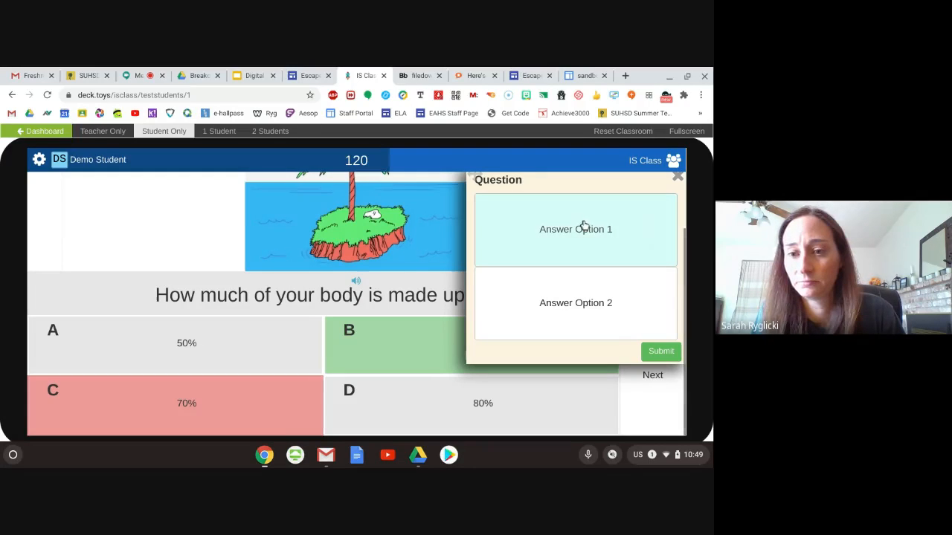
left_click(659, 351)
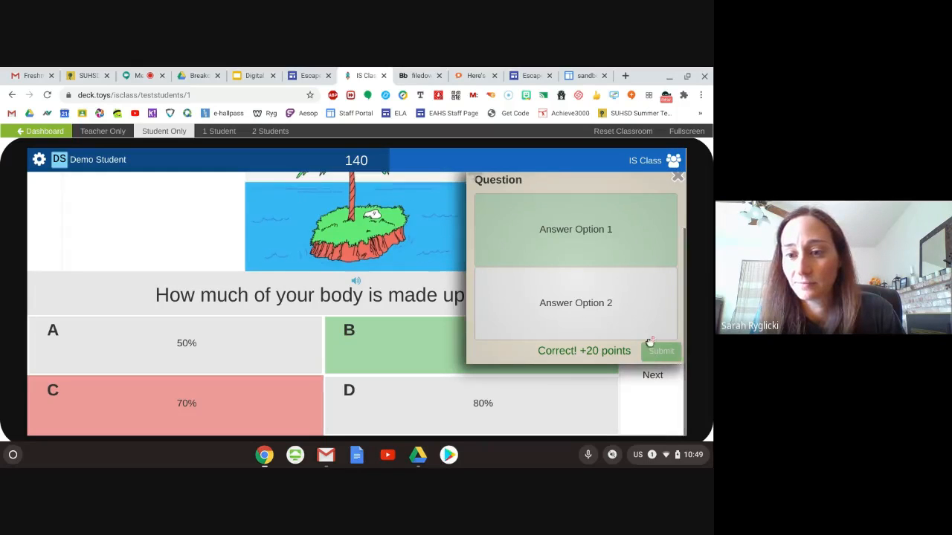
left_click(675, 183)
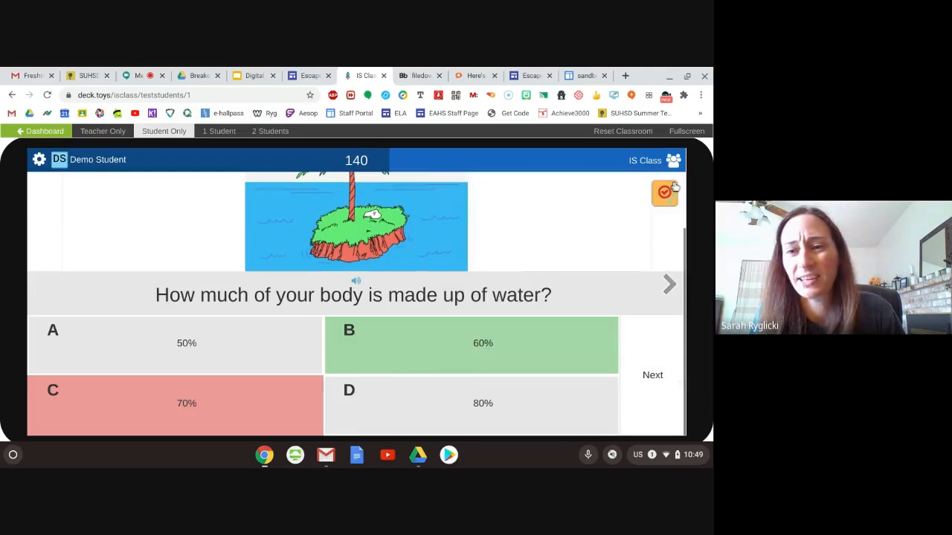
left_click(667, 354)
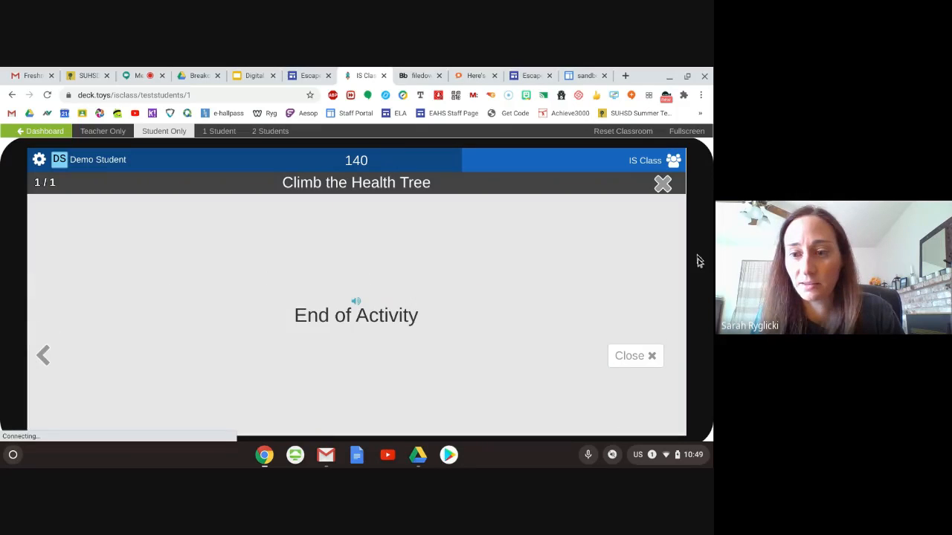
left_click(629, 356)
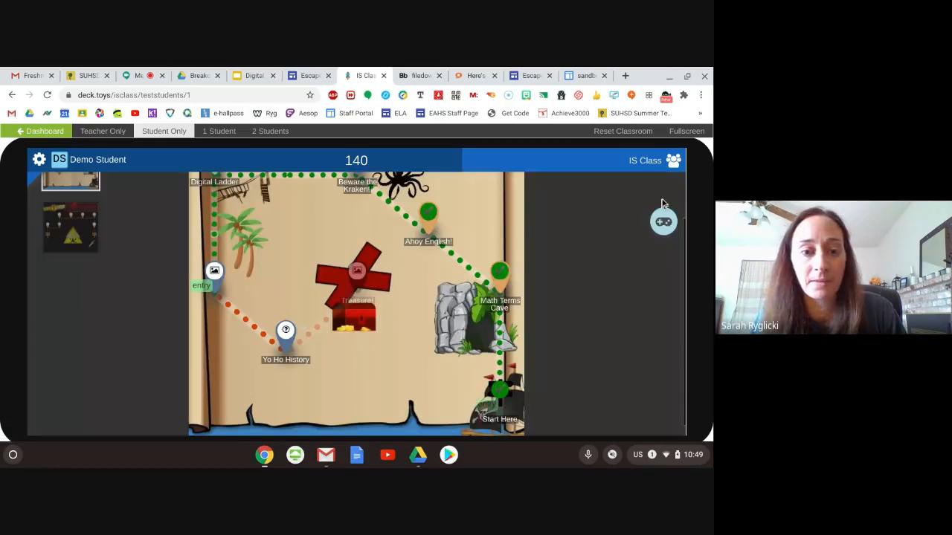
- Start the Yo Ho History activity, dismiss its instructions and read the answer choices for Imperialism
left_click(286, 331)
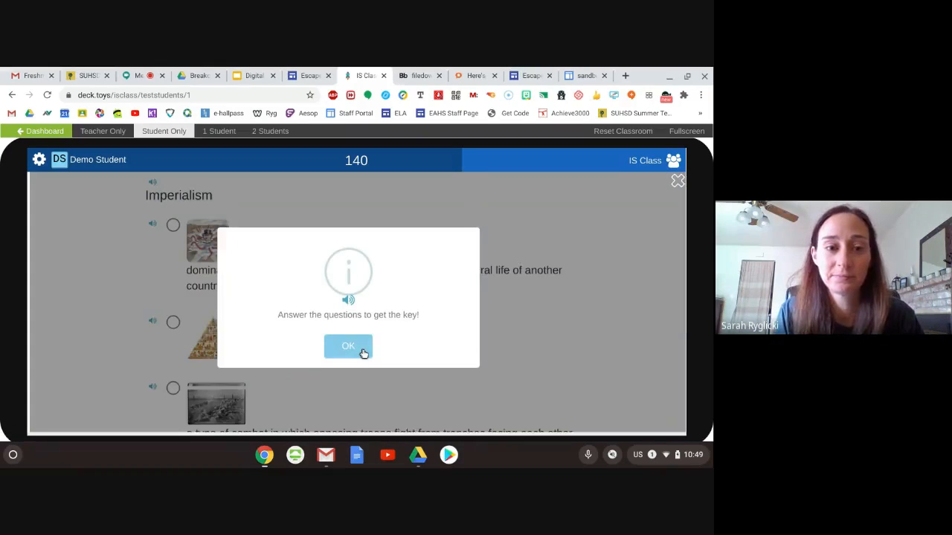
left_click(362, 351)
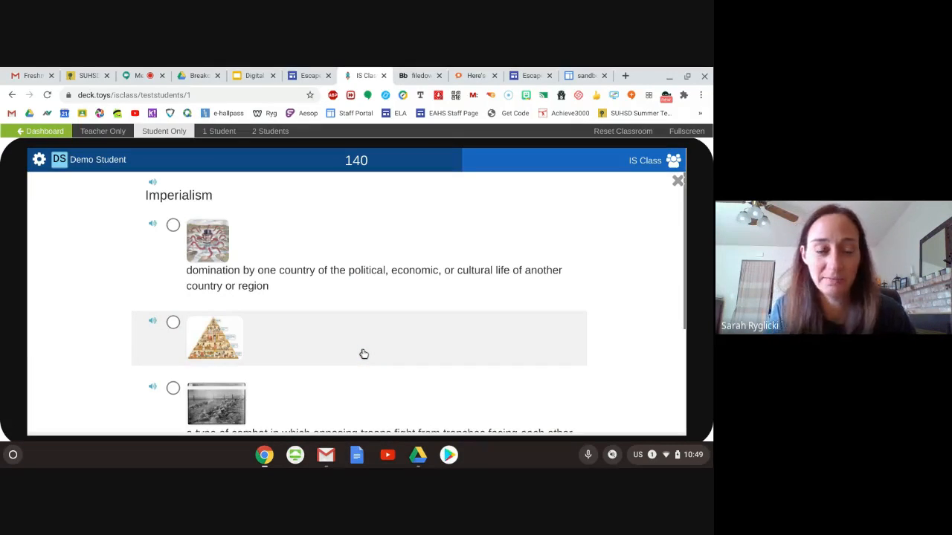
scroll(347, 315, "down", 2)
scroll(347, 315, "up", 2)
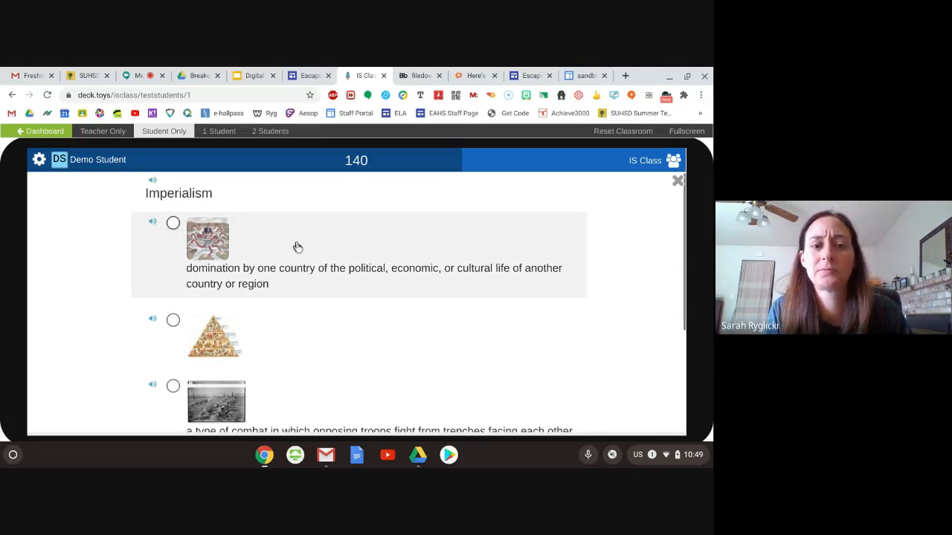
scroll(297, 250, "down", 2)
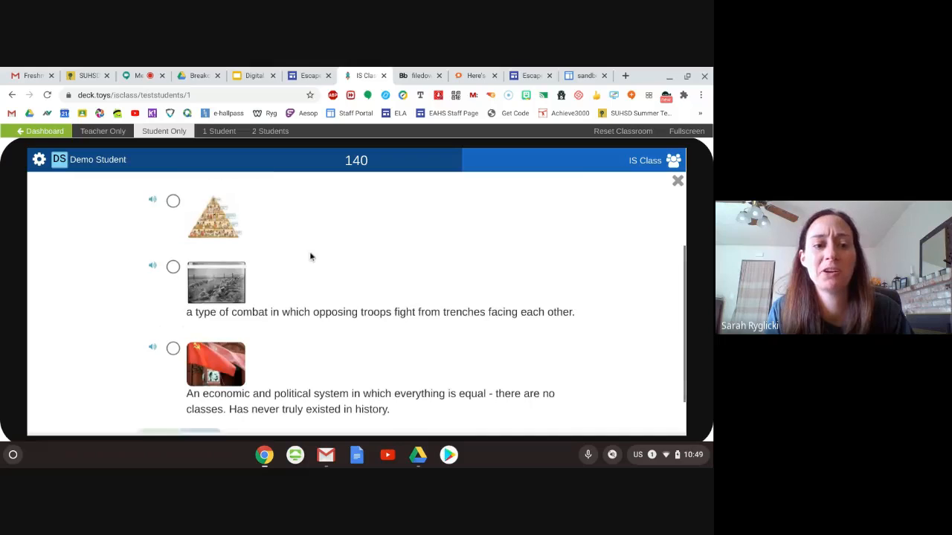
scroll(364, 291, "up", 2)
scroll(365, 291, "down", 3)
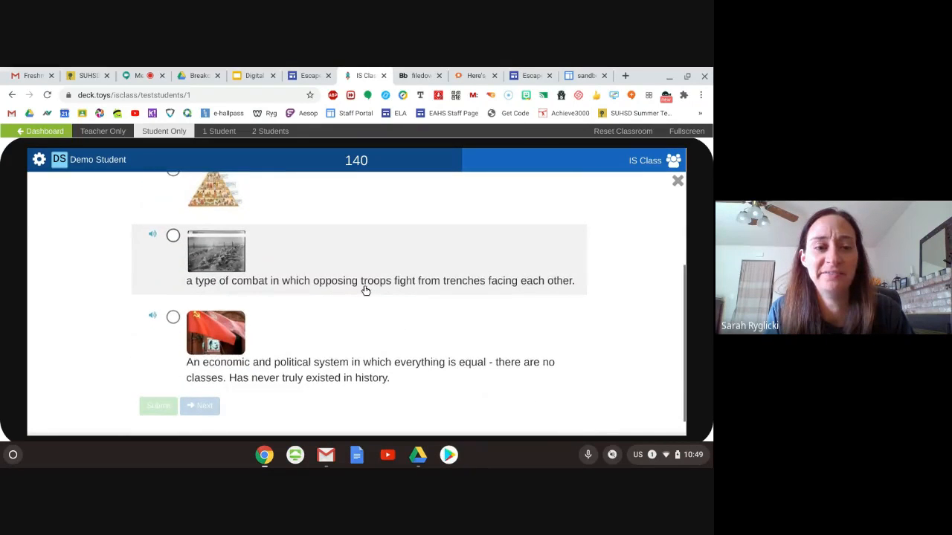
scroll(365, 291, "up", 2)
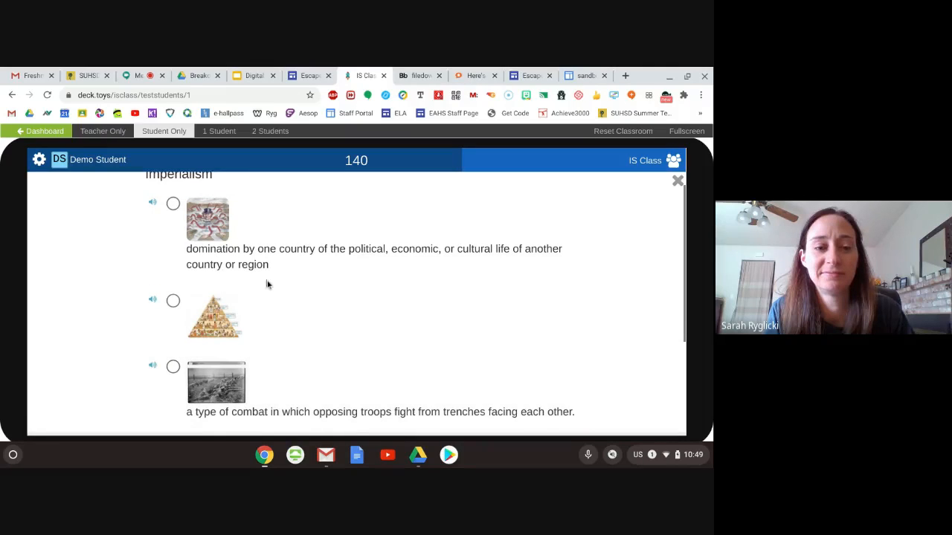
scroll(268, 285, "up", 1)
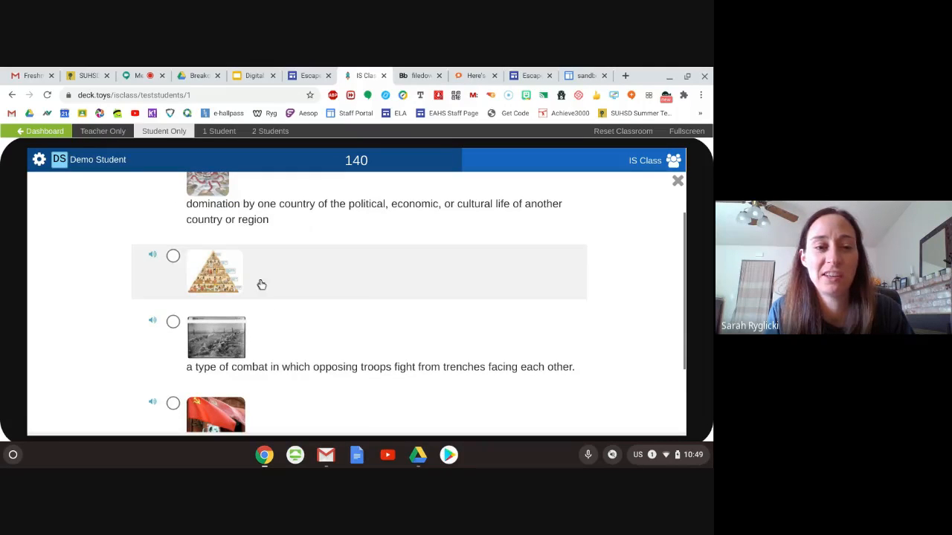
- Submit the pyramid picture as the answer for Imperialism, review the marked answers and go on to the next question
left_click(172, 255)
scroll(278, 278, "down", 3)
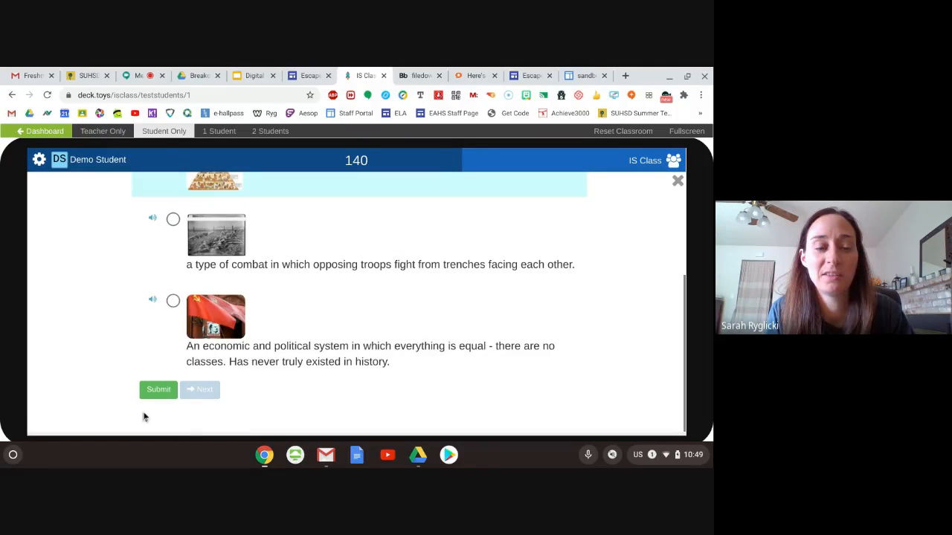
left_click(151, 390)
scroll(344, 351, "up", 3)
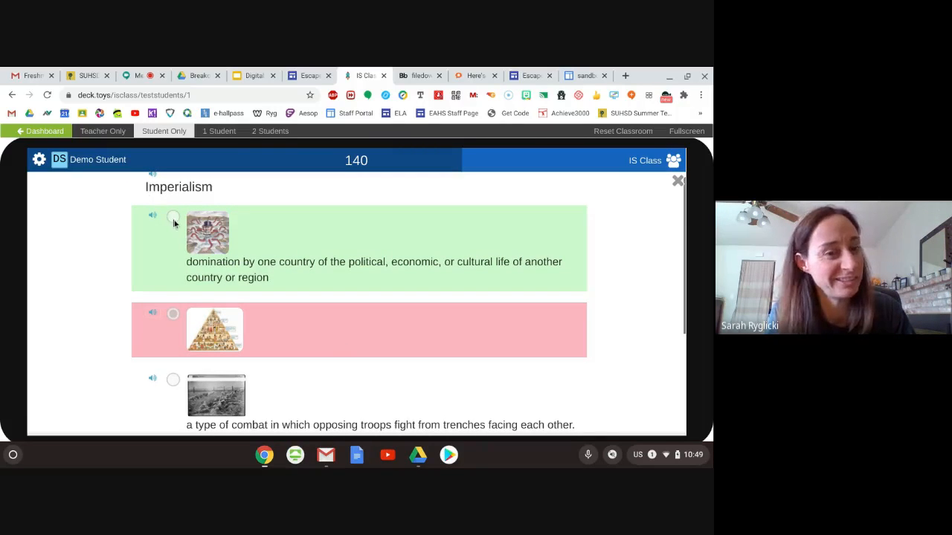
scroll(278, 308, "down", 3)
left_click(215, 390)
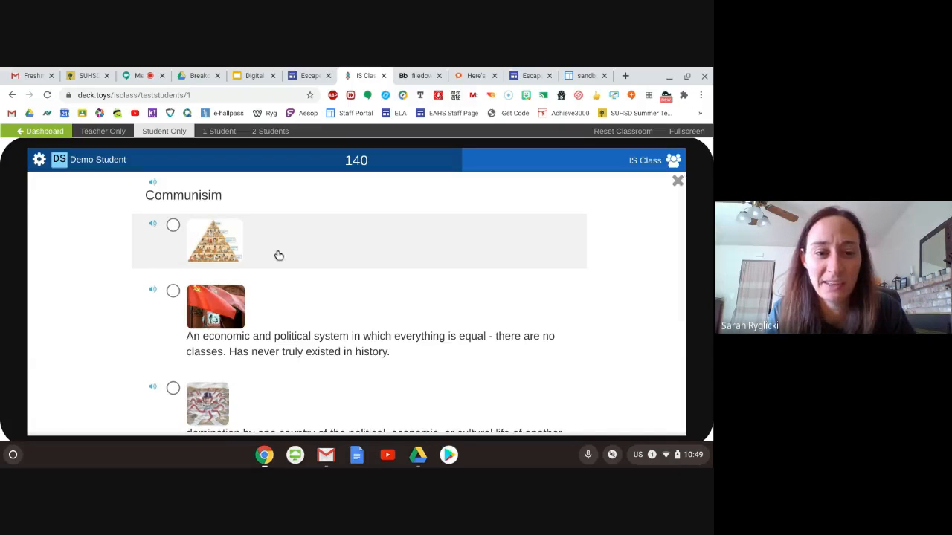
- Submit the economic and political system in which everything is equal as the answer for Communism, and continue to the next question
scroll(175, 296, "down", 3)
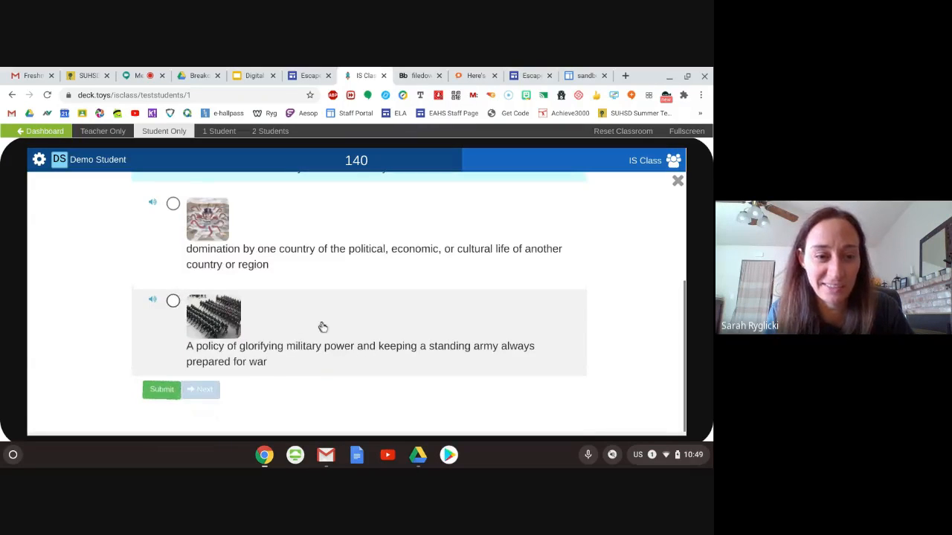
left_click(159, 391)
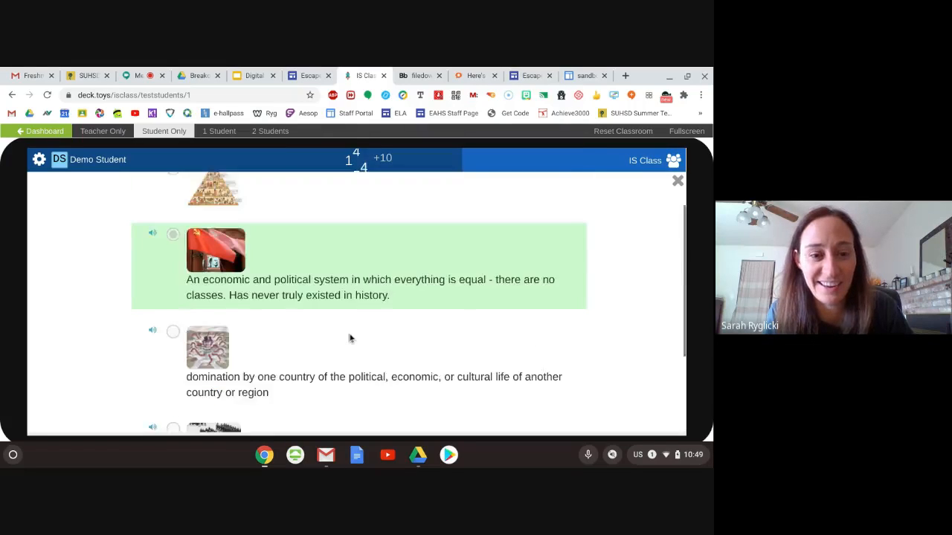
scroll(349, 339, "down", 3)
left_click(196, 392)
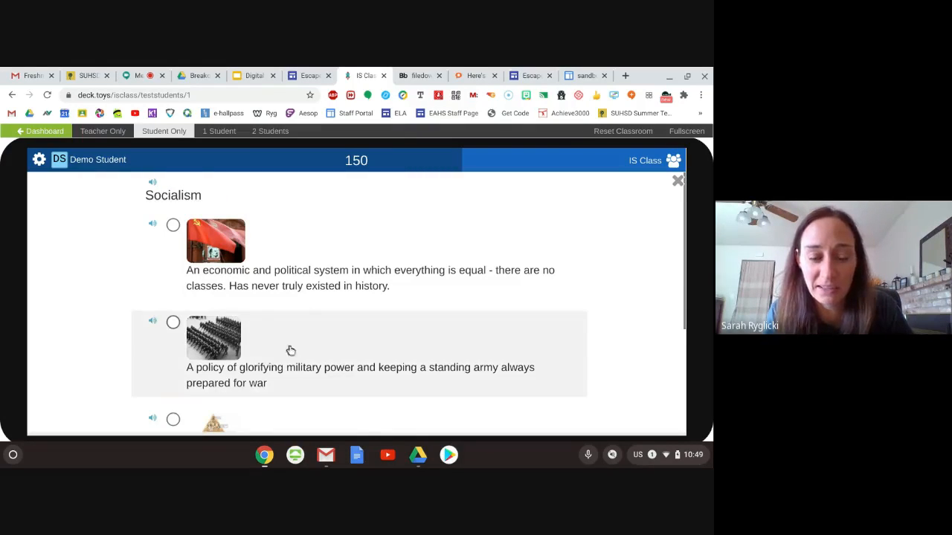
- Submit the policy of glorifying military power as the answer for Socialism, and continue to the next question
scroll(287, 349, "down", 3)
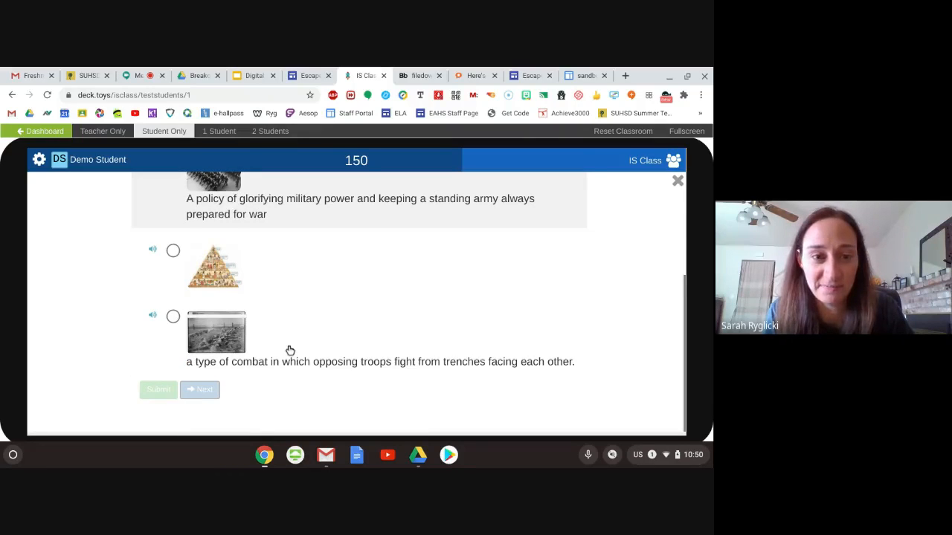
scroll(290, 351, "up", 3)
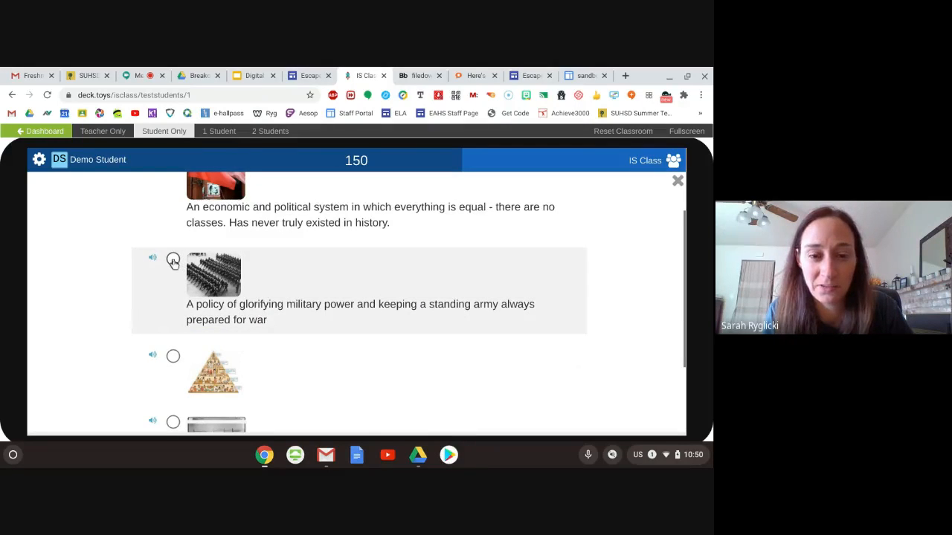
left_click(173, 261)
scroll(169, 334, "down", 2)
left_click(160, 391)
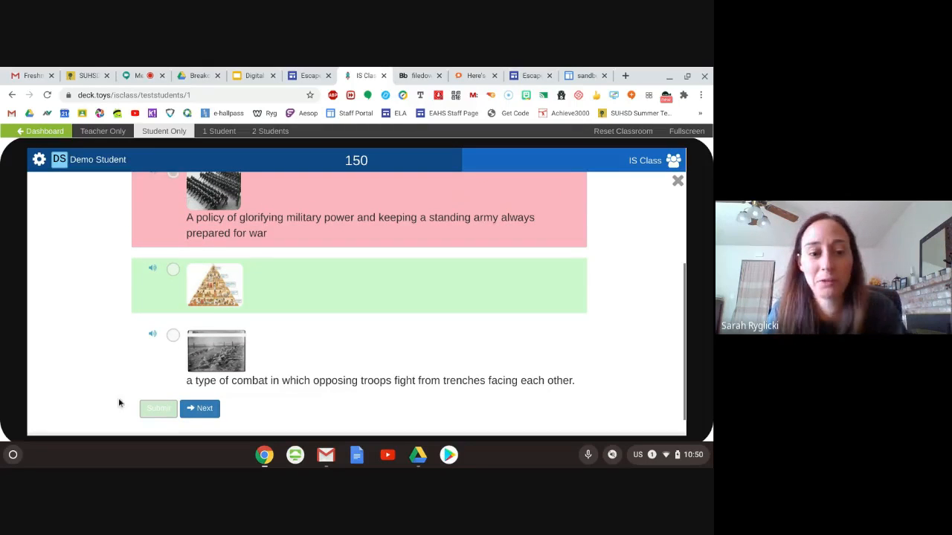
left_click(198, 409)
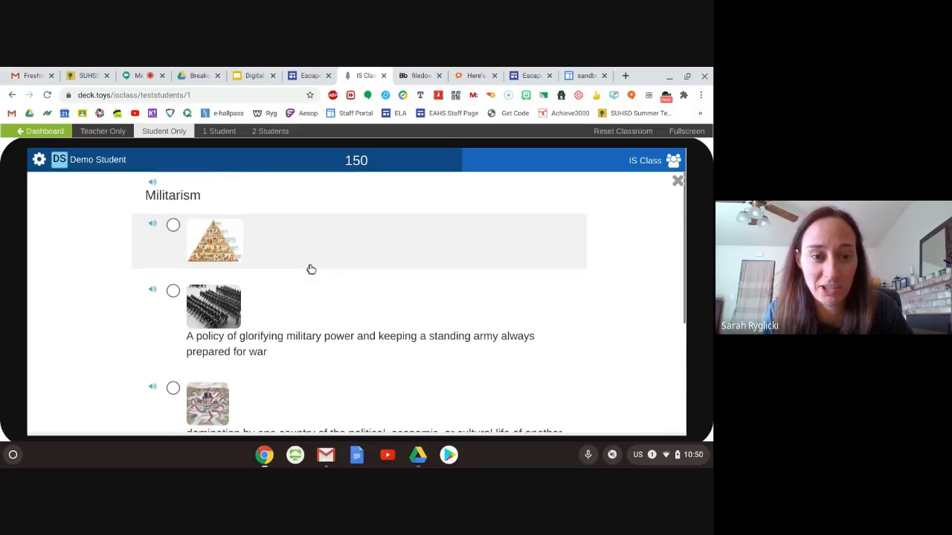
- Submit the policy of glorifying military power and keeping a standing army as the answer for Militarism
scroll(310, 269, "down", 1)
left_click(172, 210)
scroll(202, 364, "down", 2)
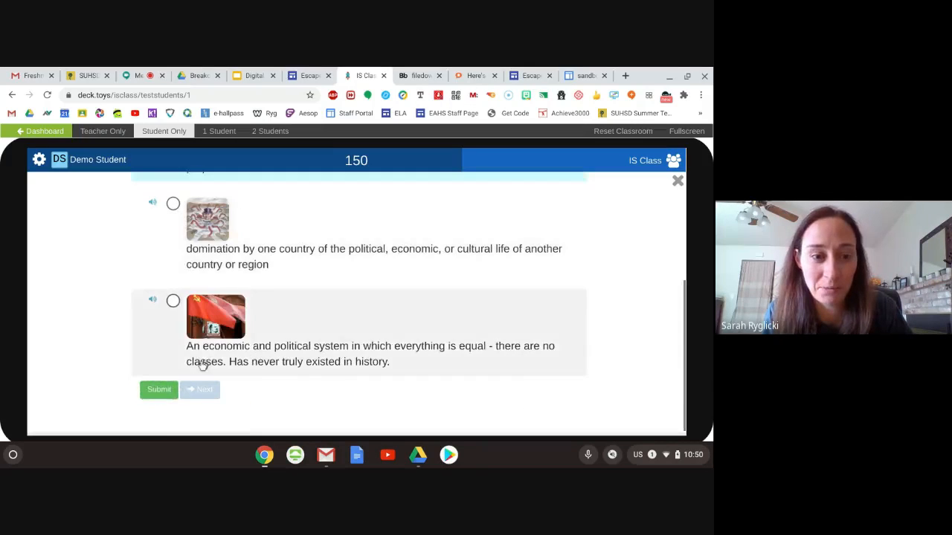
left_click(160, 392)
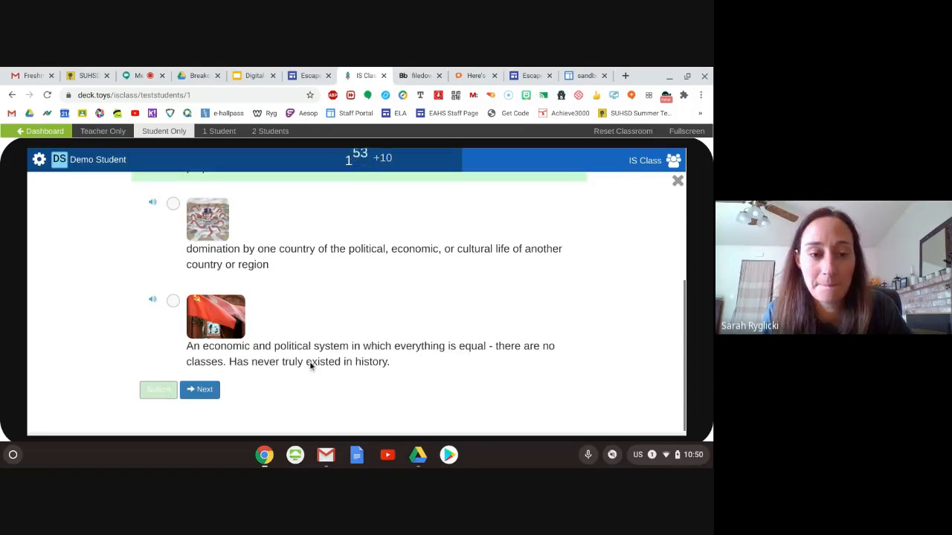
scroll(285, 364, "up", 1)
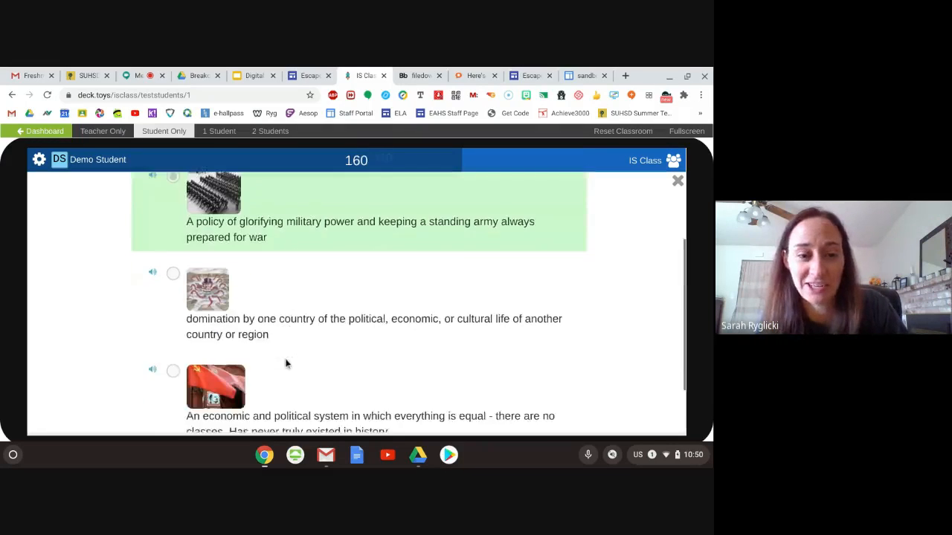
- Review the marked answers for Militarism and continue to the next question
scroll(286, 364, "down", 1)
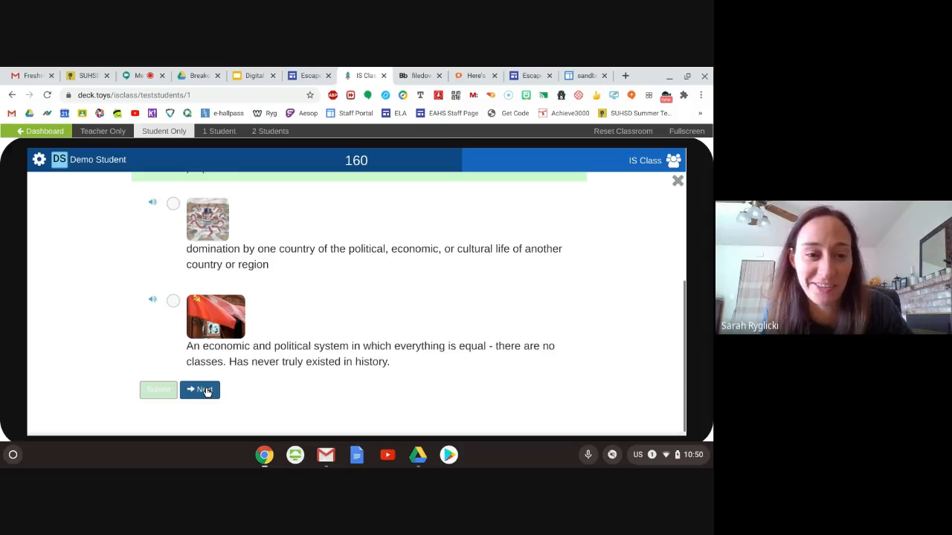
scroll(326, 354, "up", 2)
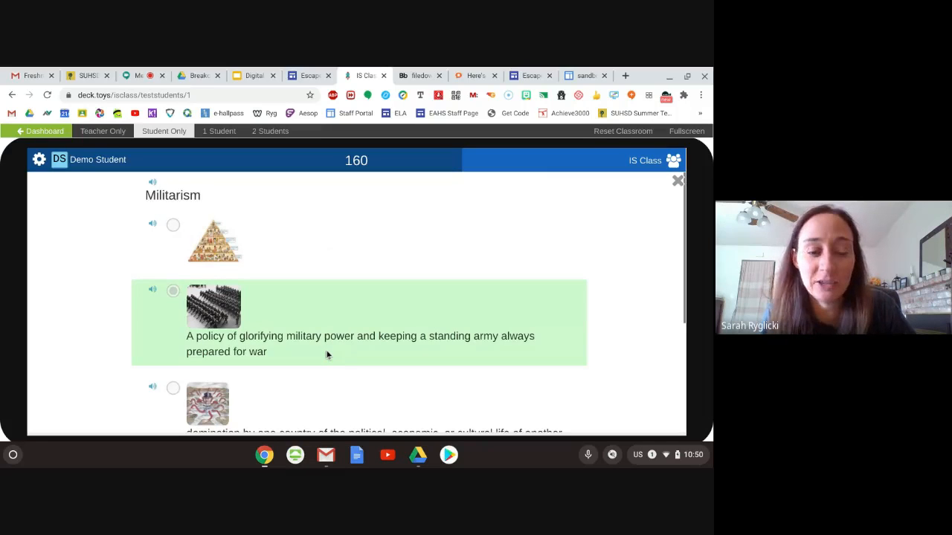
scroll(326, 354, "down", 2)
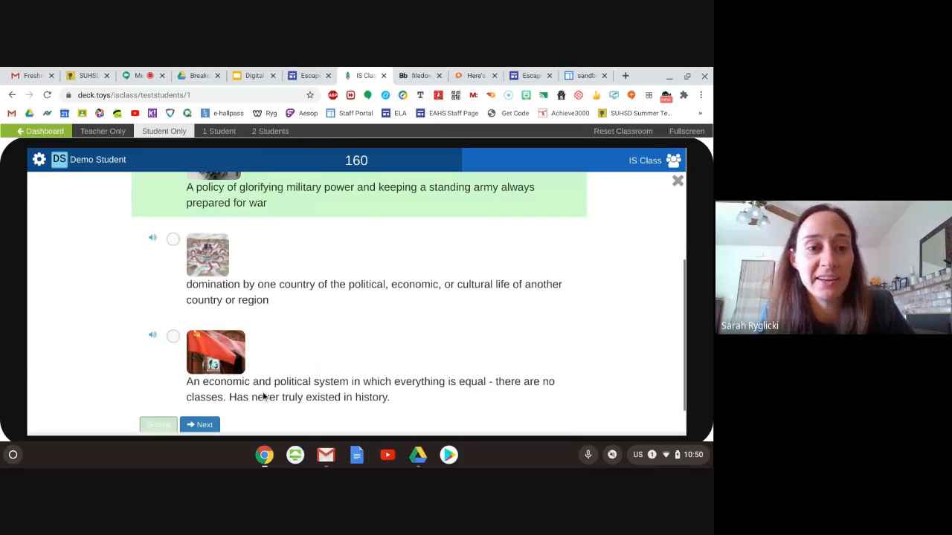
left_click(199, 424)
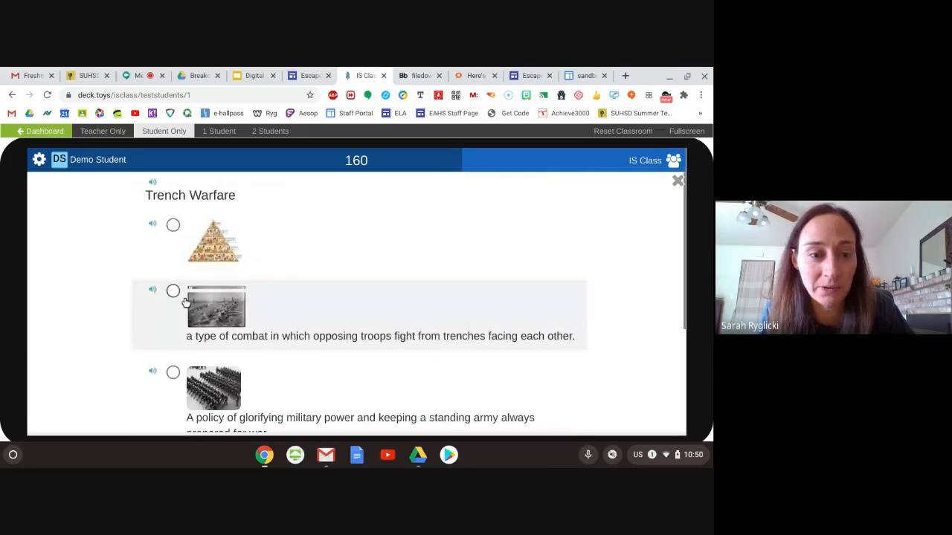
- Submit the combat in which opposing troops fight from trenches as the answer for Trench Warfare, then finish the quiz and return to the map
left_click(165, 294)
scroll(106, 317, "down", 2)
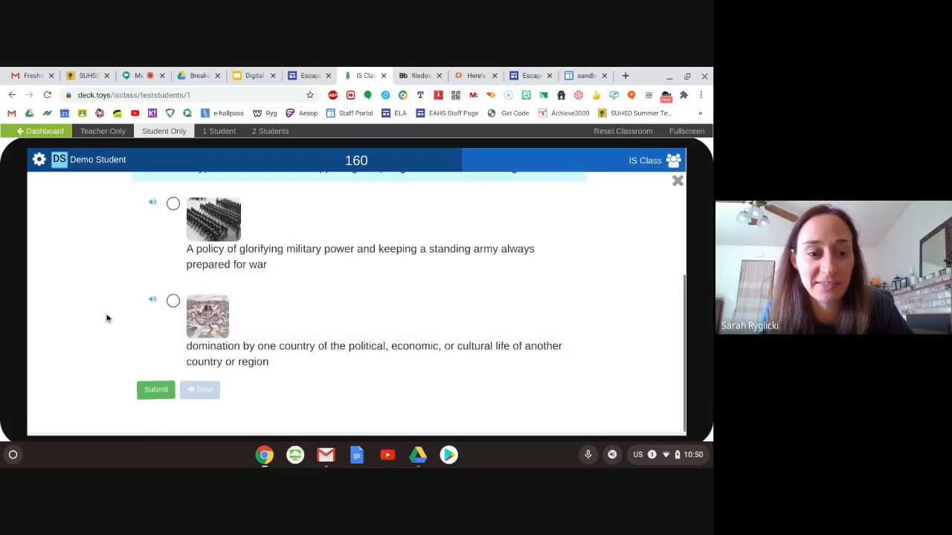
left_click(165, 390)
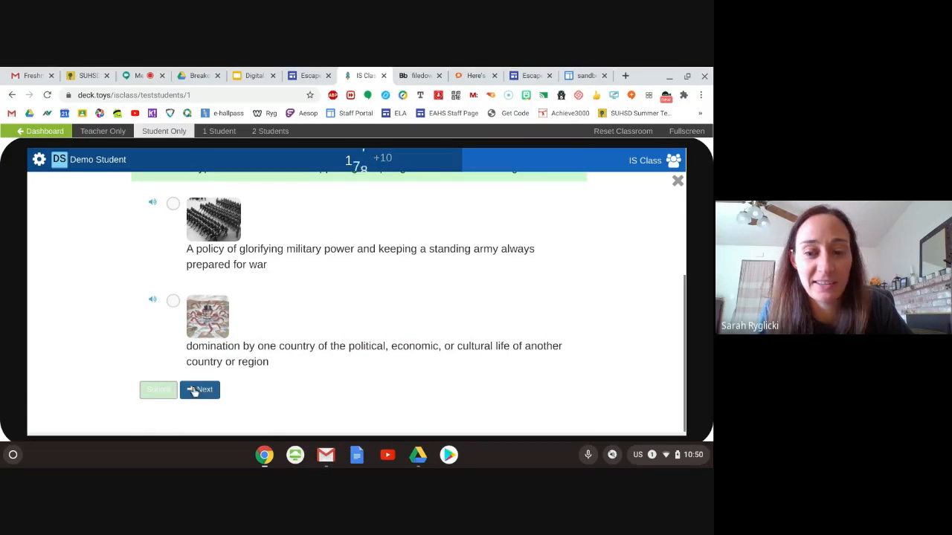
left_click(196, 390)
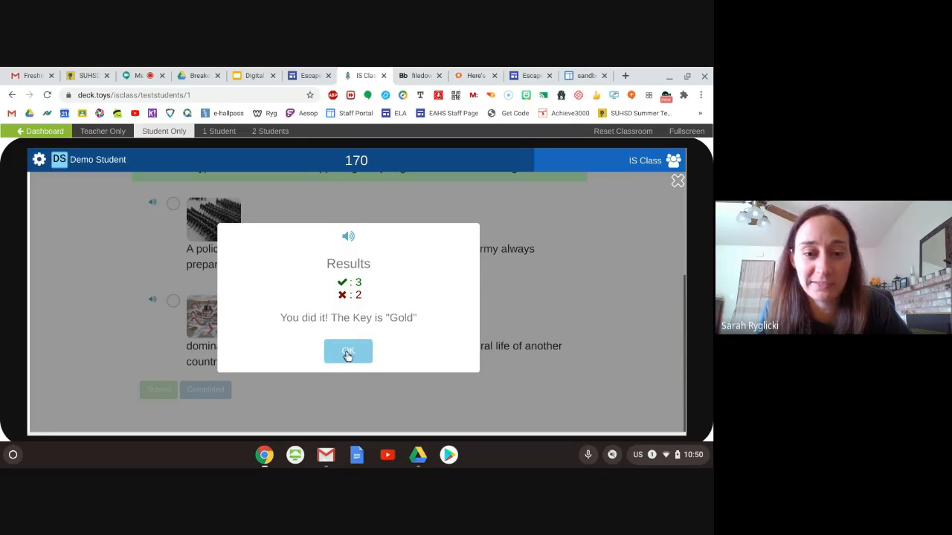
left_click(347, 354)
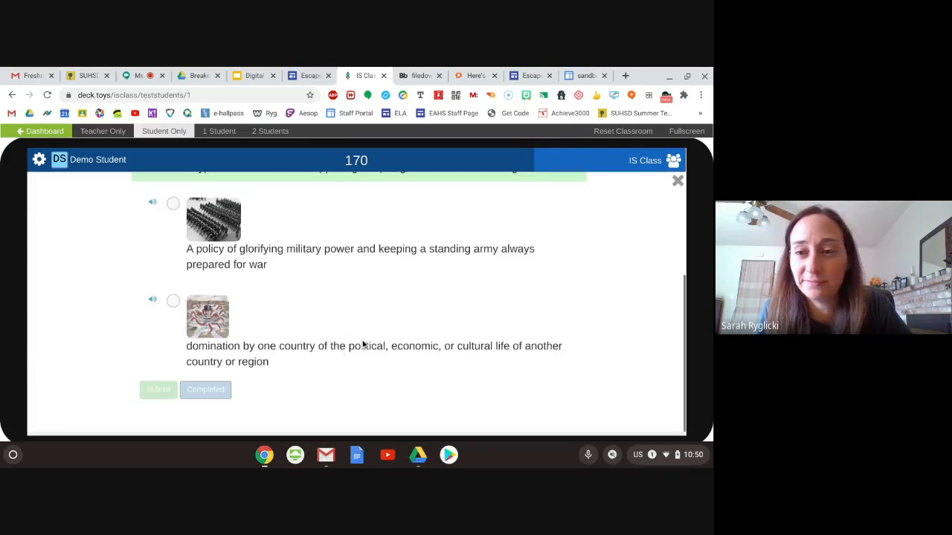
left_click(678, 182)
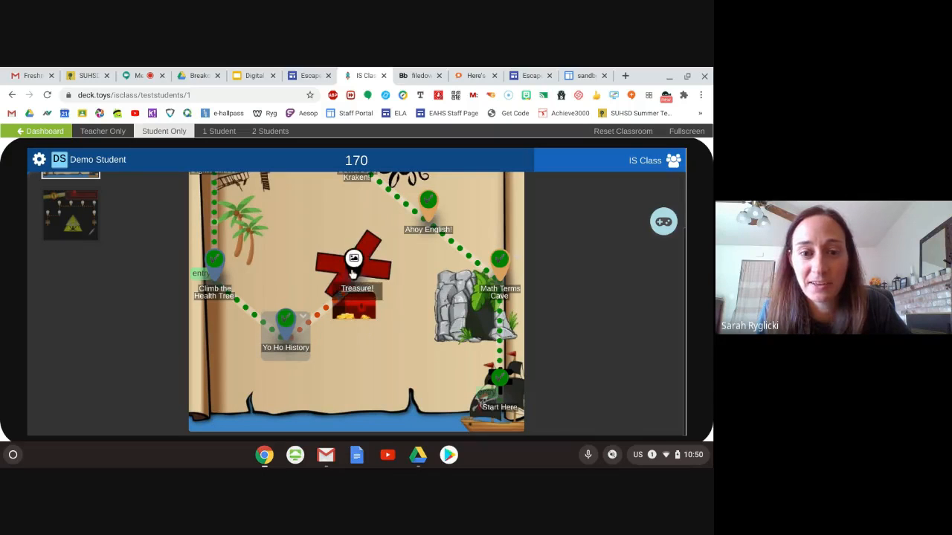
- Open the Treasure! activity on the map and unlock the chest's text lock with the key GOLD
left_click(363, 304)
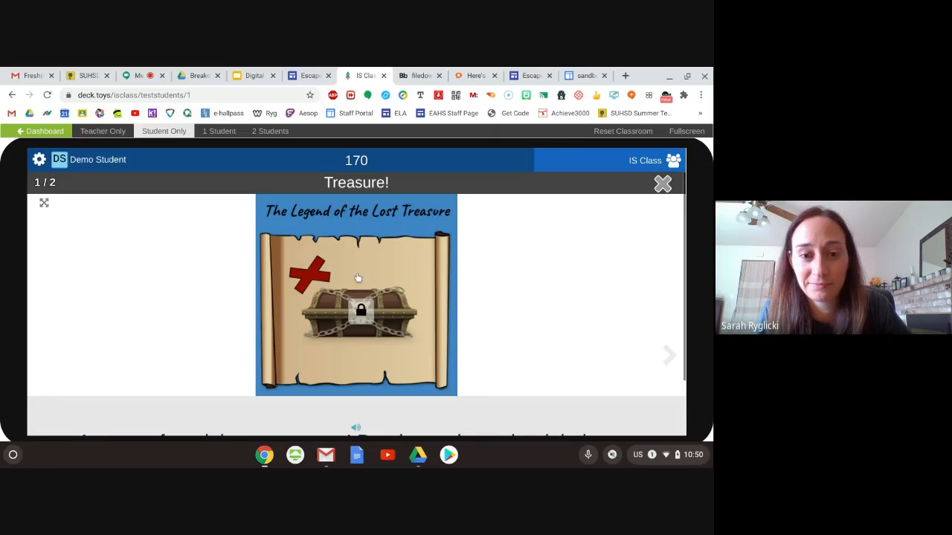
left_click(362, 316)
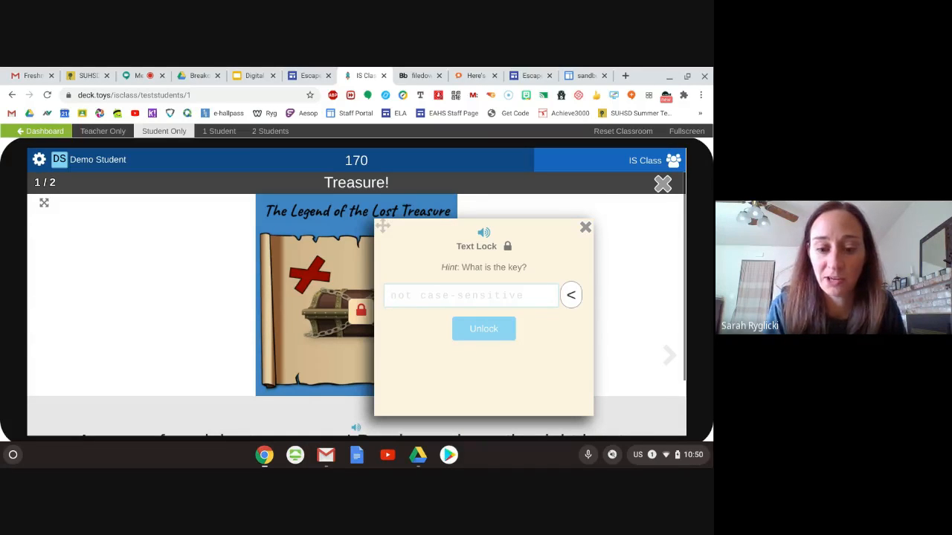
type("GOLD")
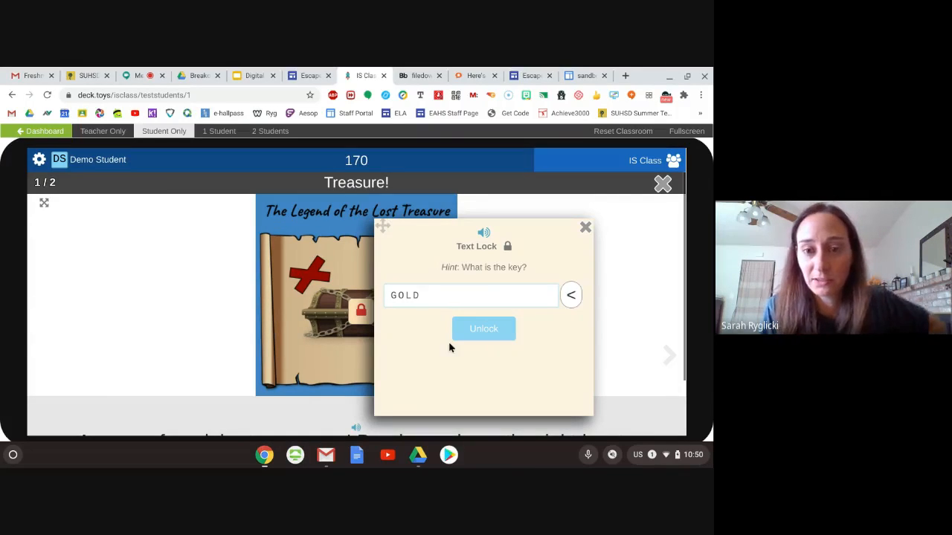
left_click(483, 328)
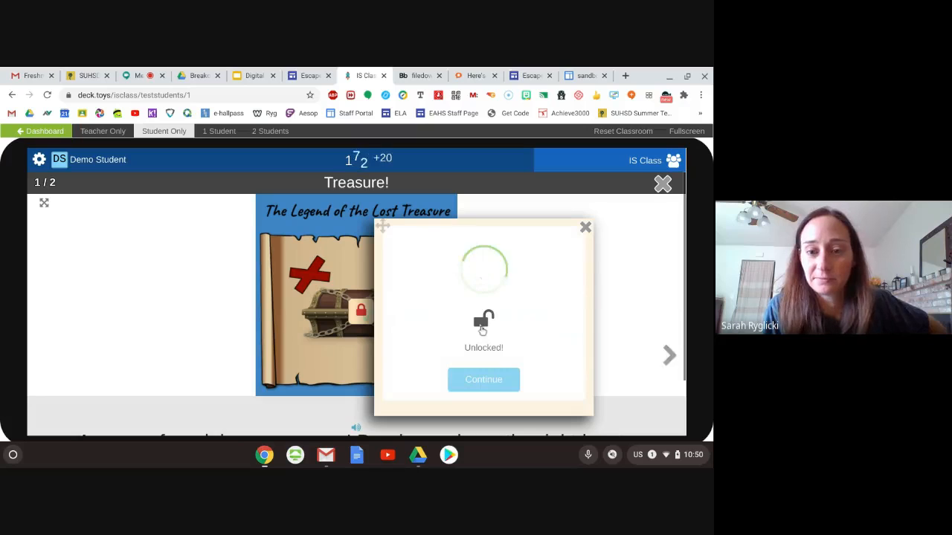
left_click(486, 384)
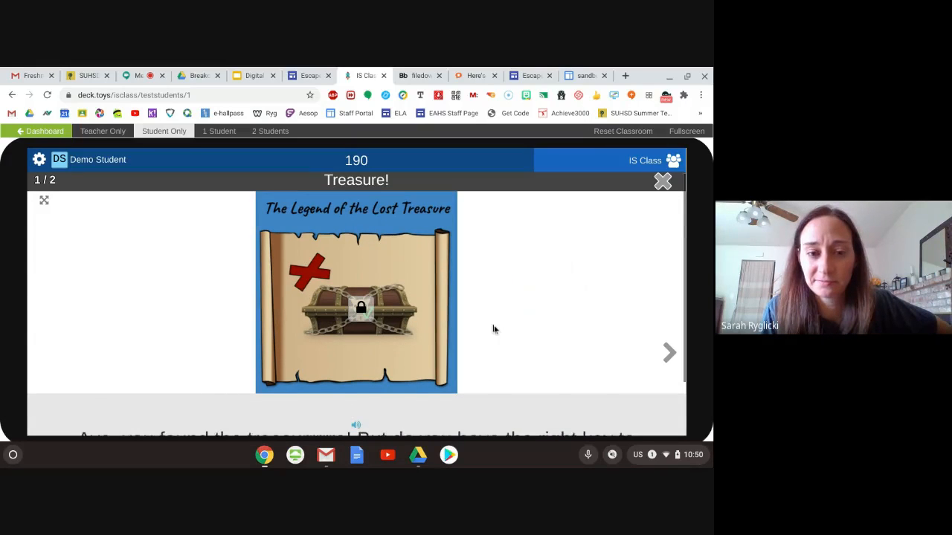
- Read the treasure message and go on to the second Treasure! slide to read the number lock's secret code
scroll(493, 329, "down", 2)
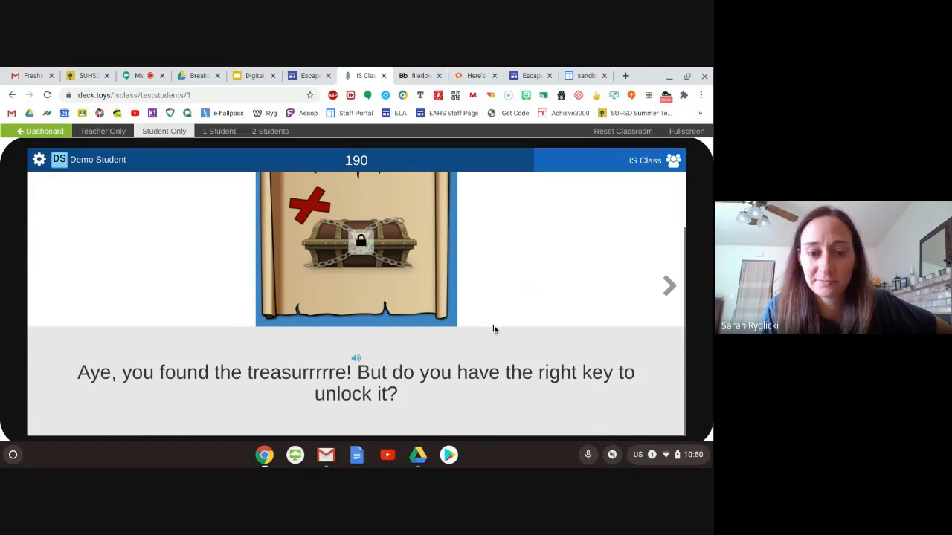
left_click(667, 284)
scroll(478, 238, "down", 2)
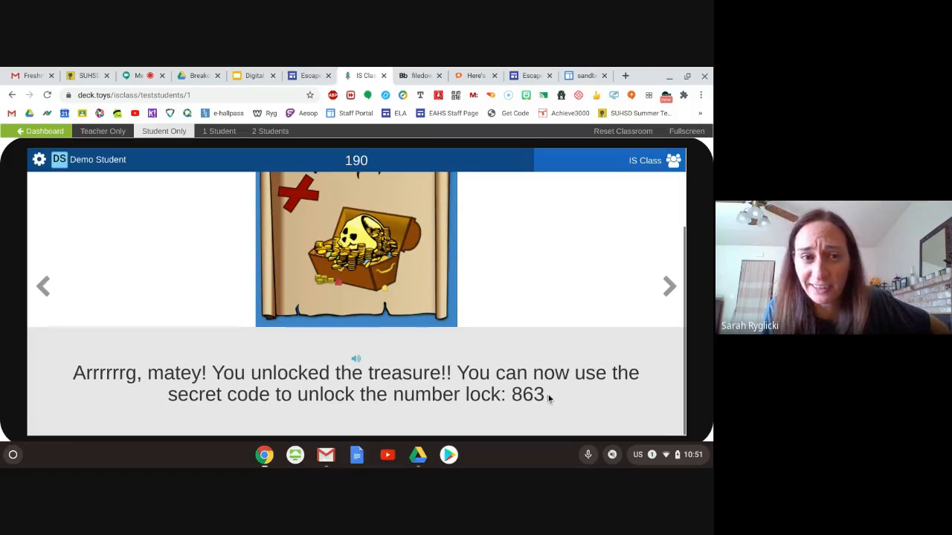
- Switch to the Escape the Pirates site, enter 863 for the 3 digit number lock and submit the Treasure Chest Locks form
left_click(307, 85)
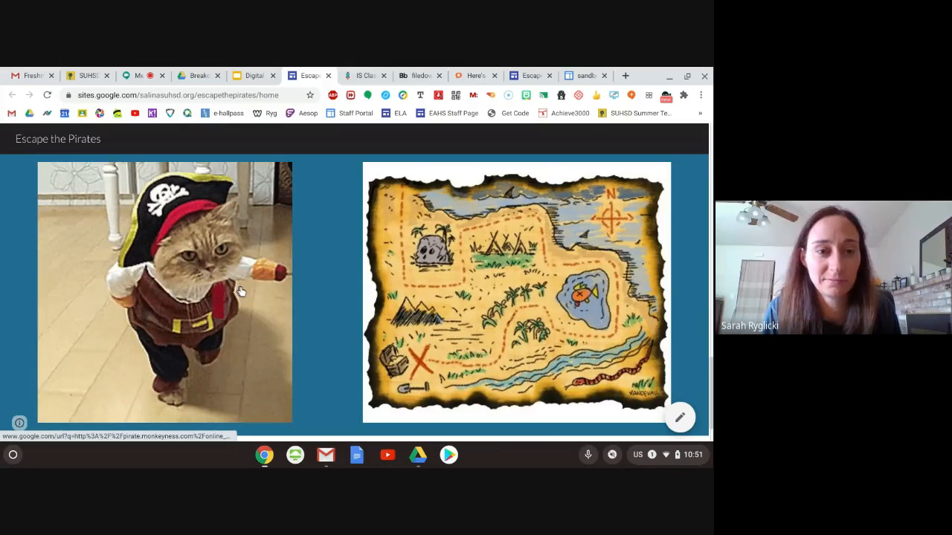
scroll(240, 292, "down", 15)
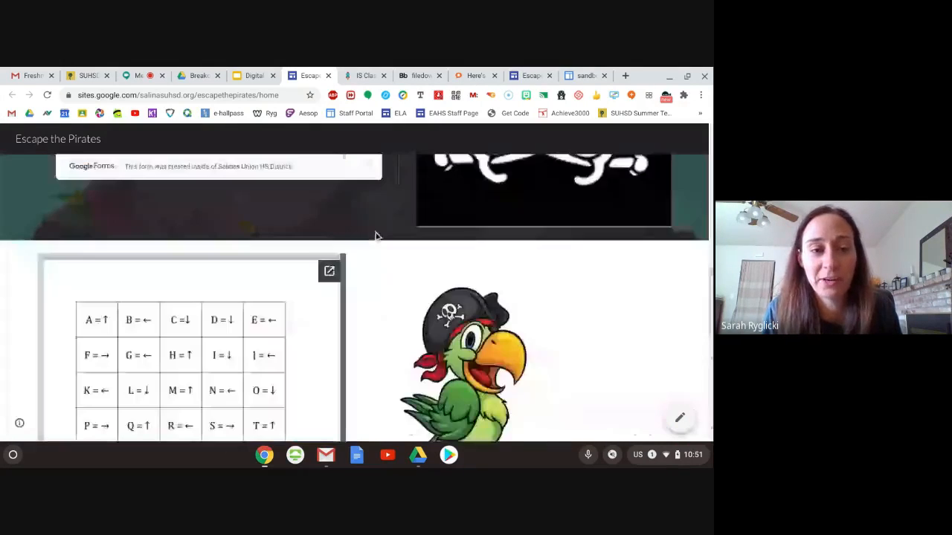
scroll(94, 285, "up", 2)
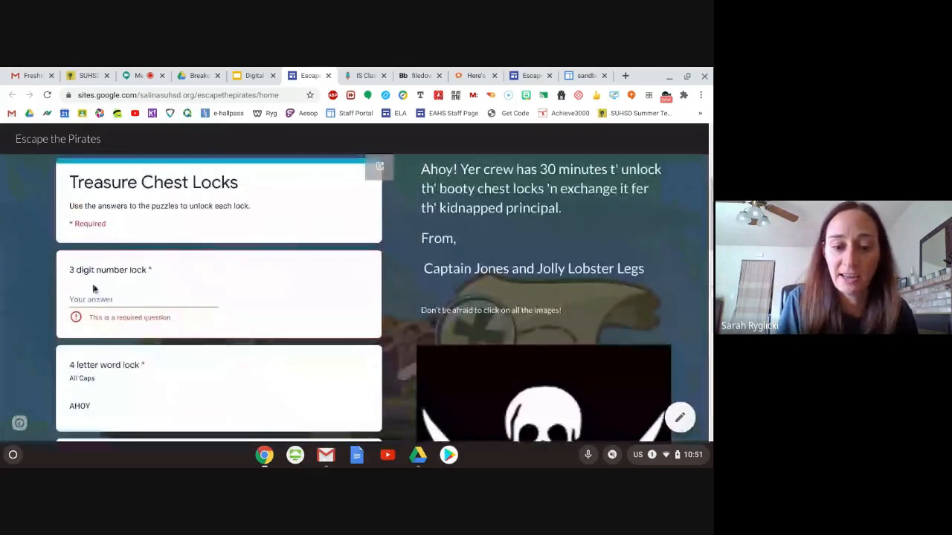
left_click(96, 299)
type("863")
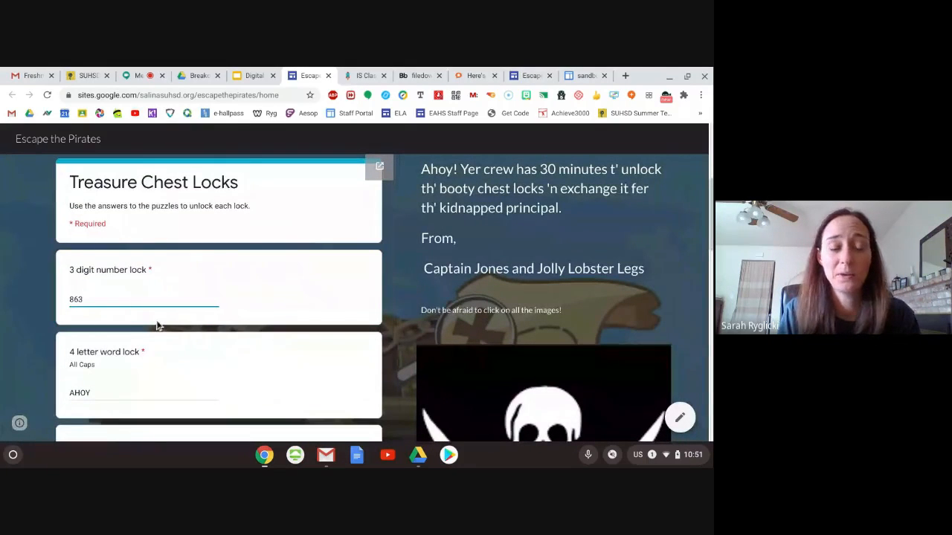
scroll(172, 324, "down", 3)
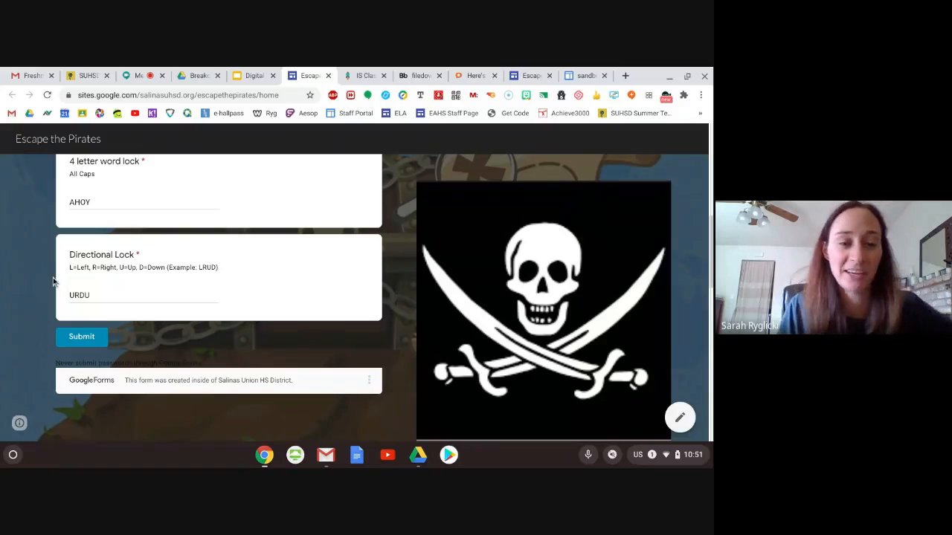
left_click(81, 336)
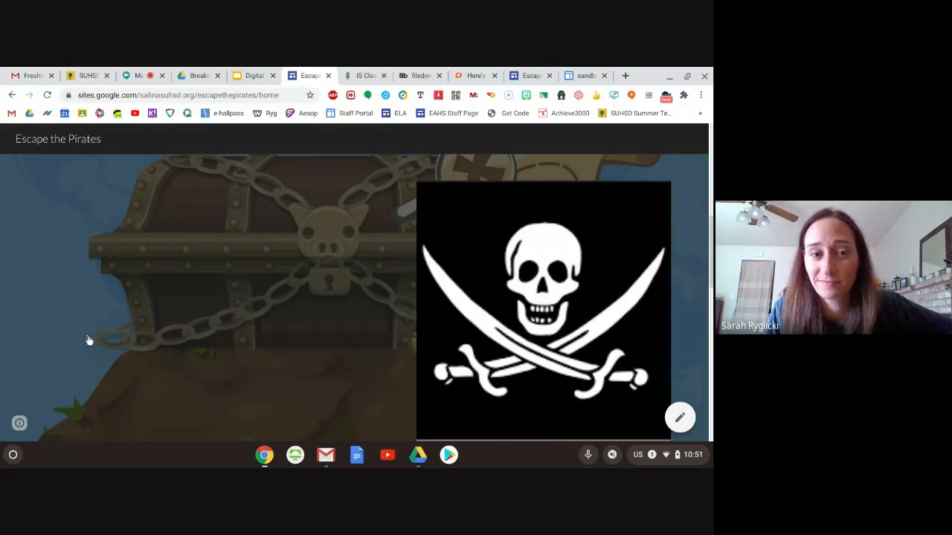
- Examine the Treasure Chest Locks confirmation message and look over the puzzle clues on the Escape the Pirates page
scroll(216, 315, "up", 3)
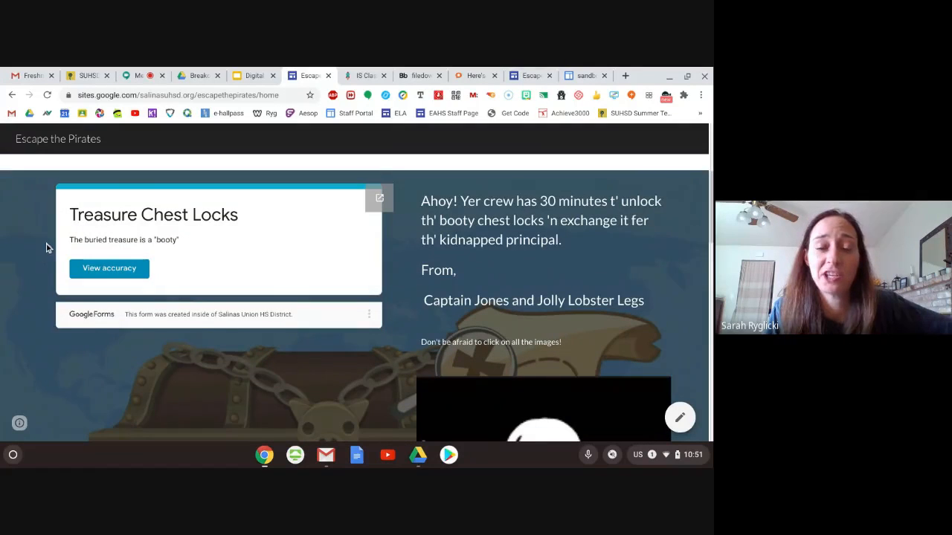
scroll(46, 248, "up", 1)
scroll(47, 248, "down", 1)
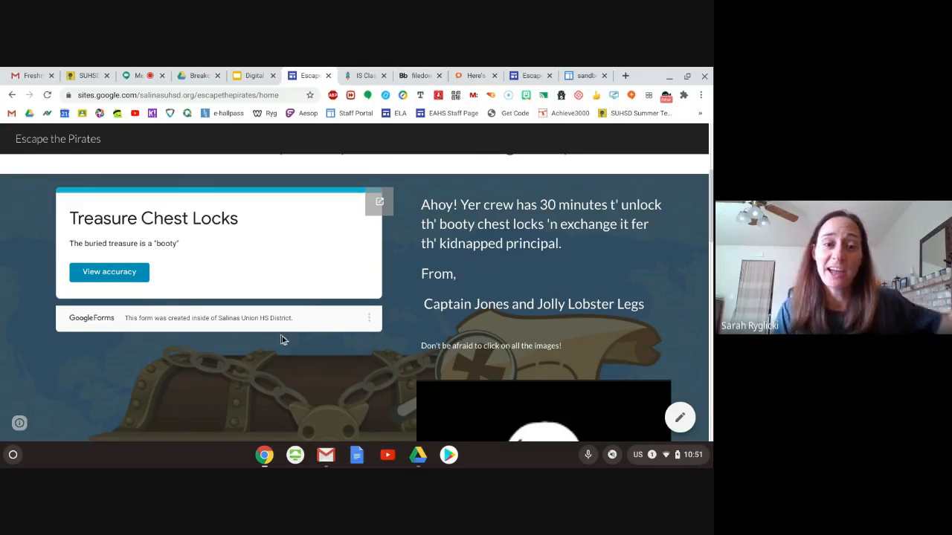
scroll(418, 350, "down", 1)
scroll(418, 351, "down", 2)
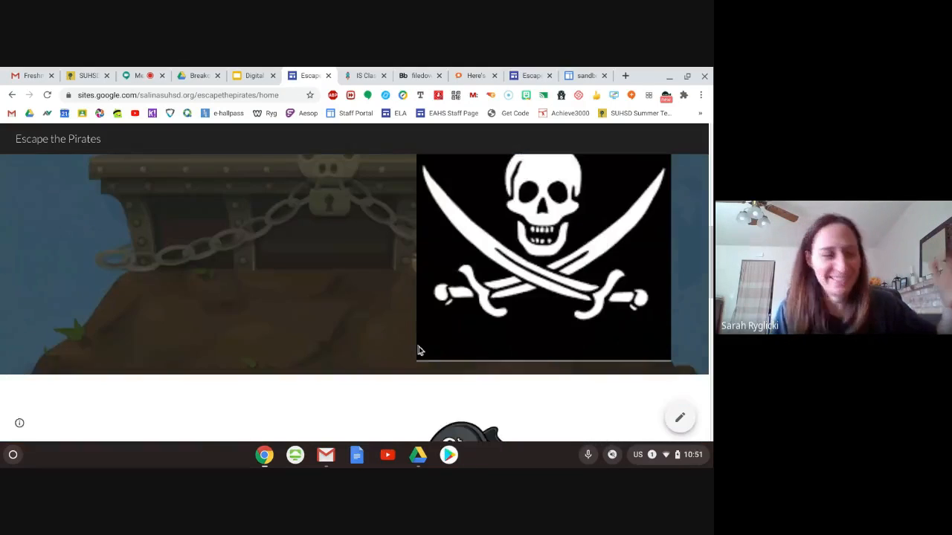
scroll(351, 318, "down", 4)
scroll(350, 319, "up", 6)
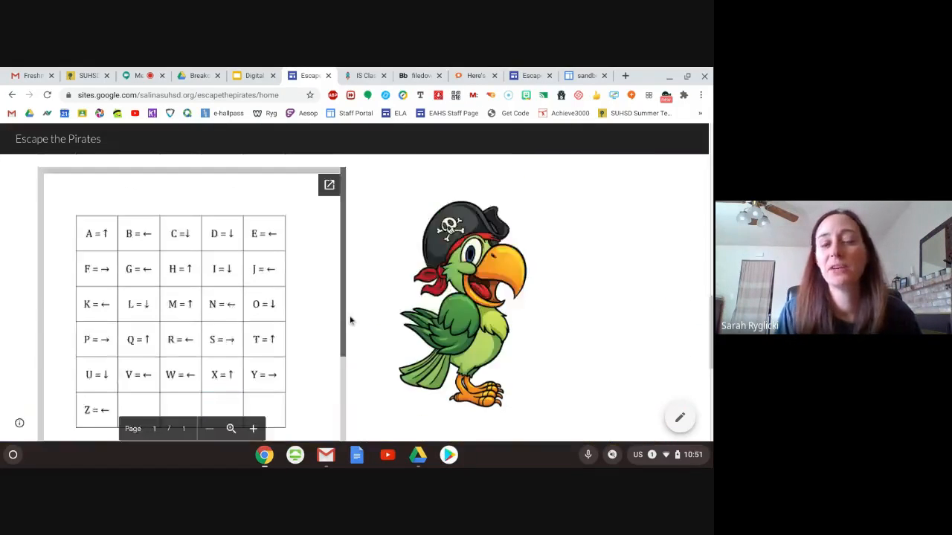
scroll(349, 320, "up", 2)
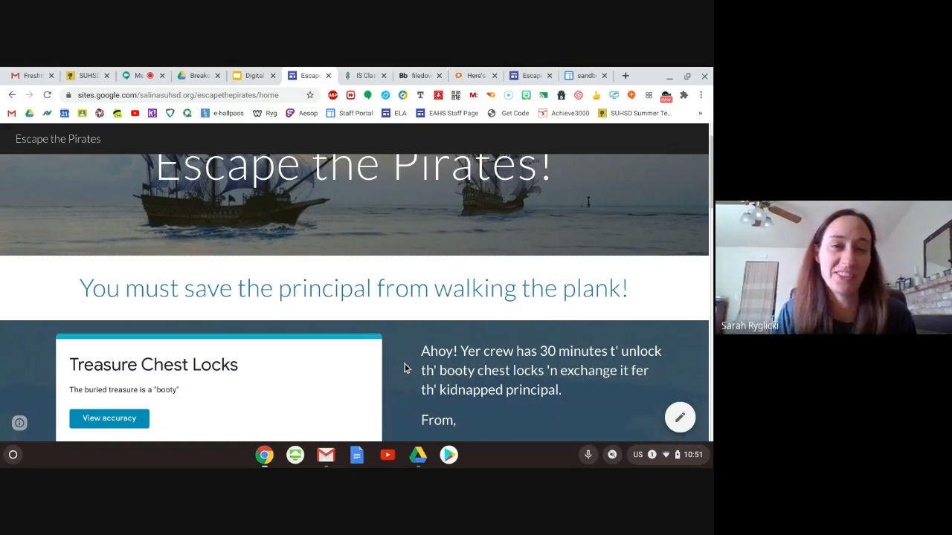
- Switch to the Digital presentation and advance from the Escape the Pirates! slide to the Breakout Edu slide
left_click(249, 76)
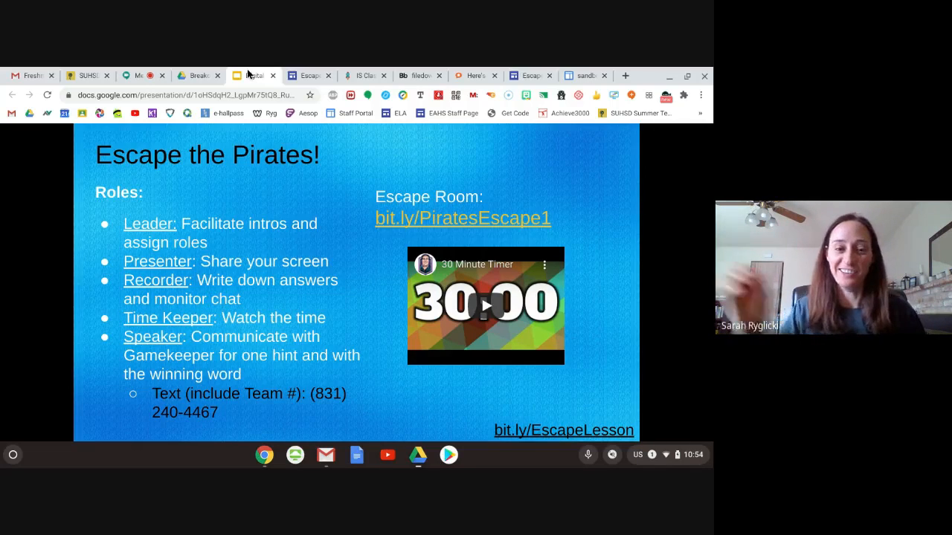
left_click(350, 313)
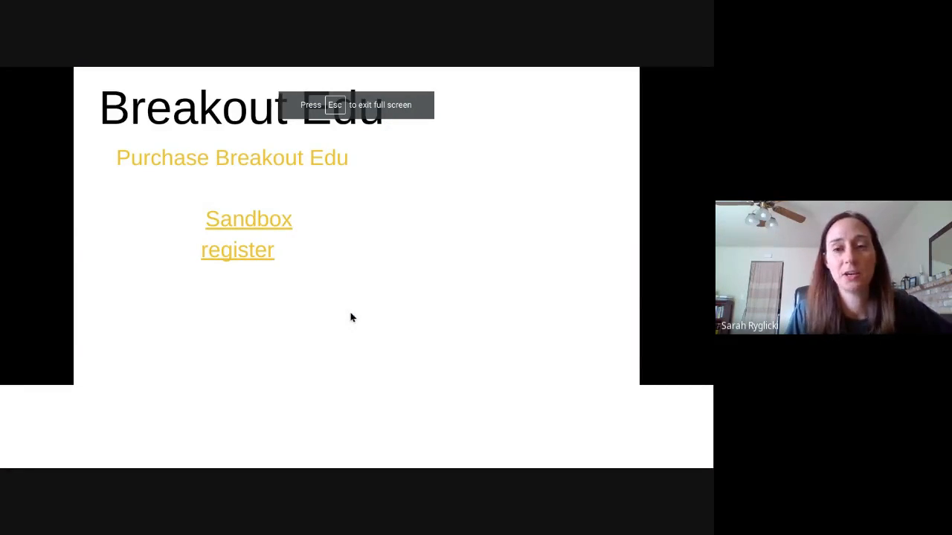
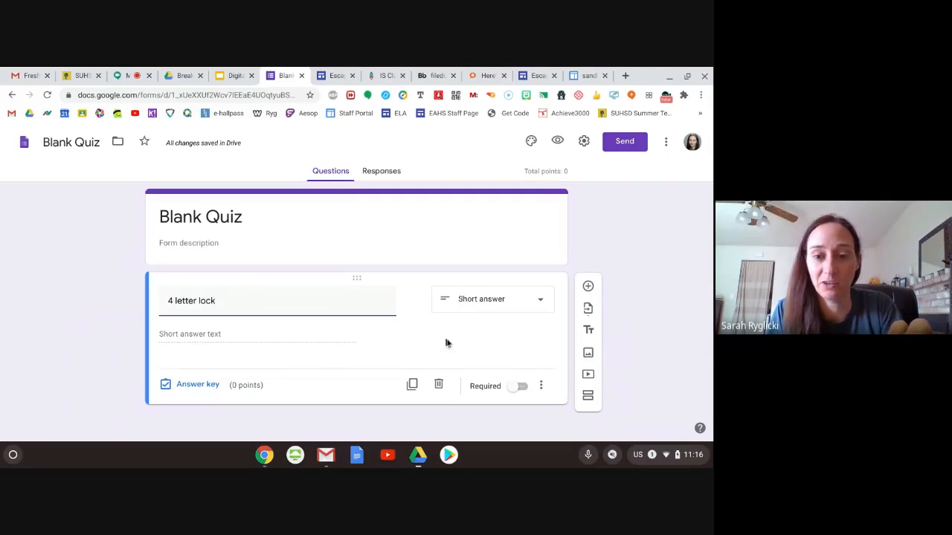
- Make the 4 letter lock question required and add response validation with the Text and Contains rule
left_click(514, 389)
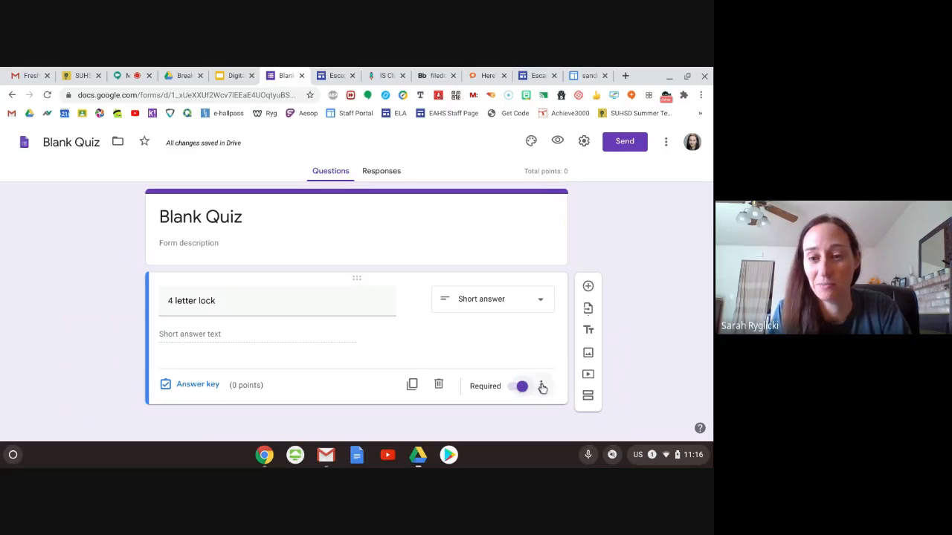
left_click(542, 386)
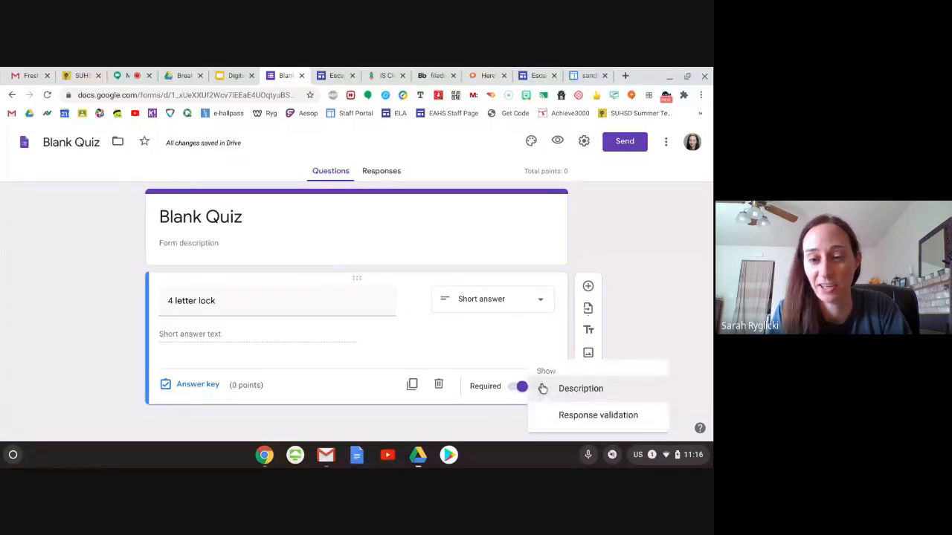
left_click(563, 416)
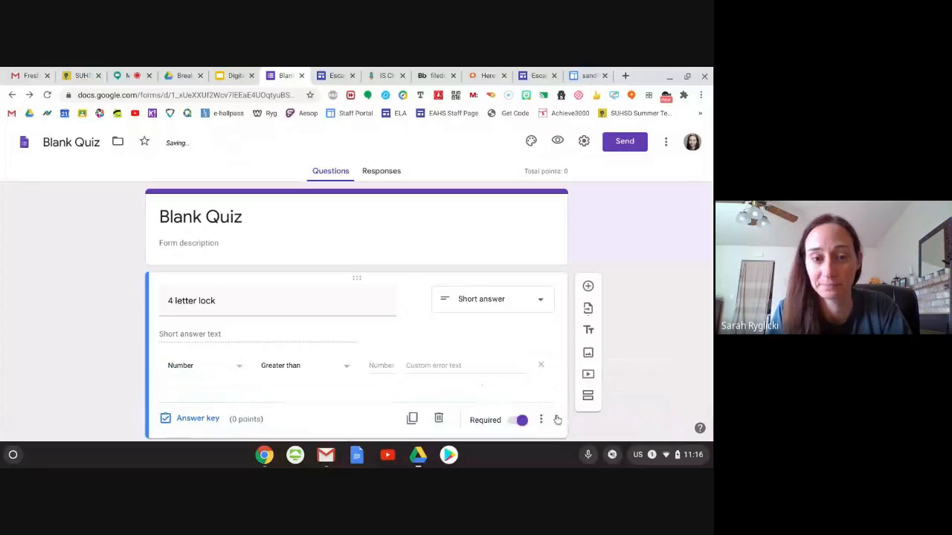
left_click(235, 369)
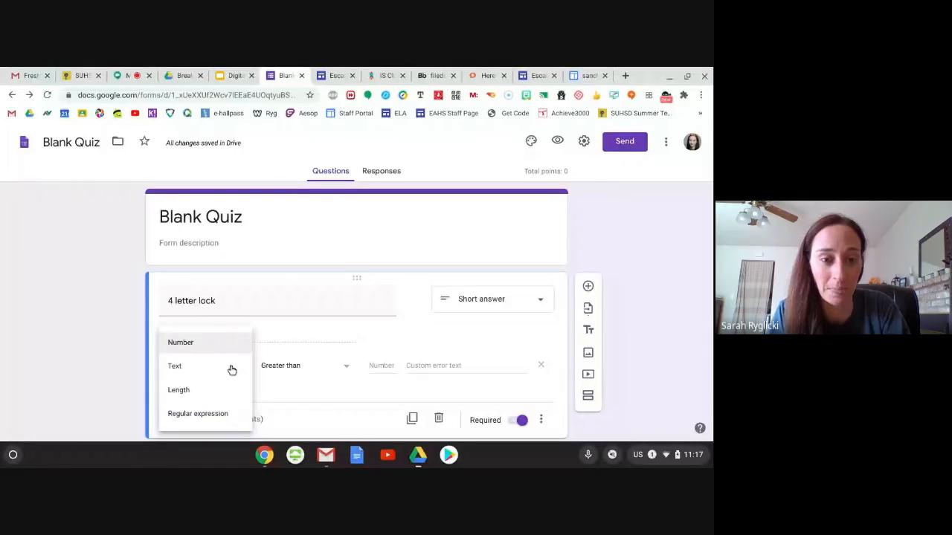
left_click(187, 368)
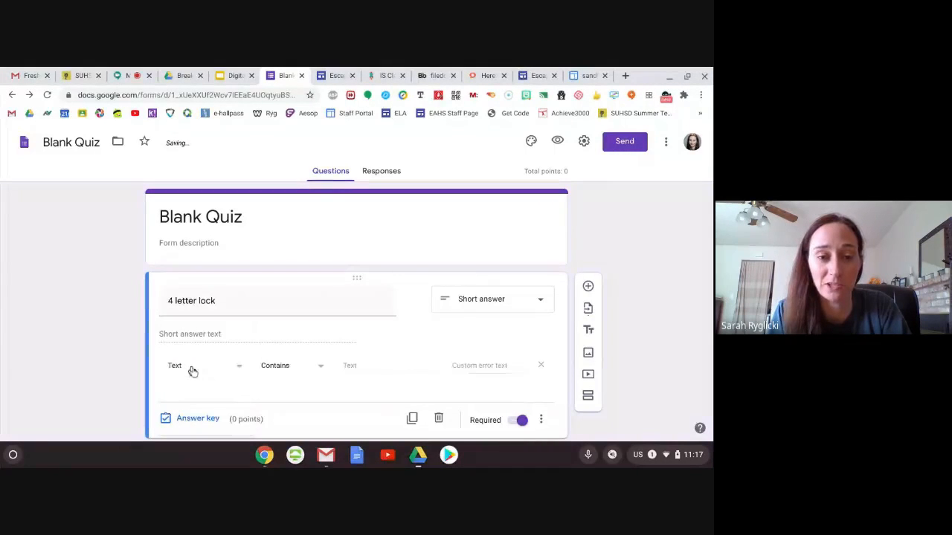
left_click(281, 368)
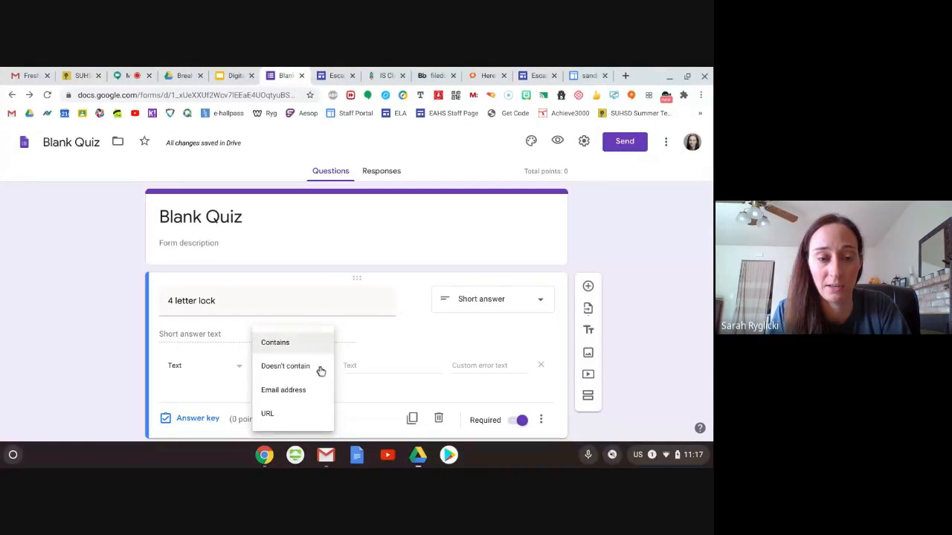
left_click(276, 352)
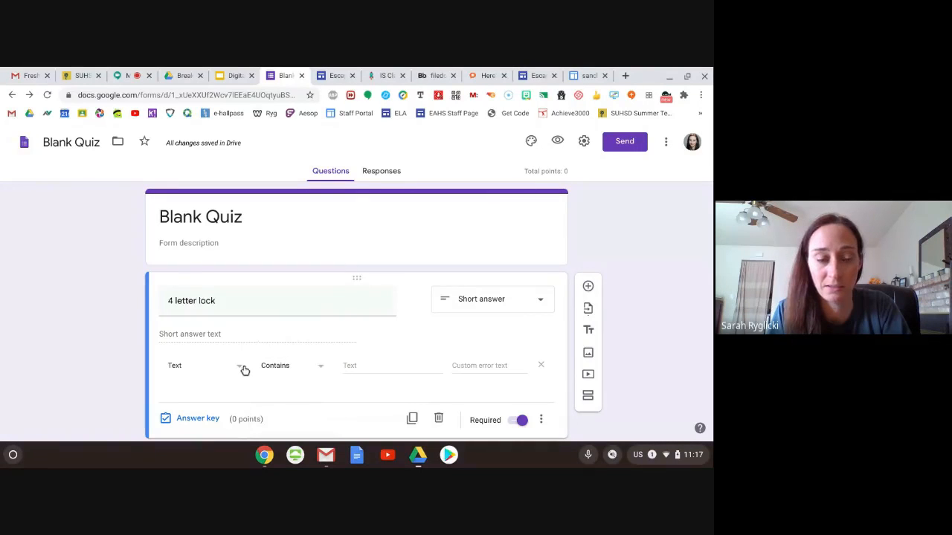
- Set the required answer text for the 4 letter lock's validation to ROCK in capital letters
left_click(396, 365)
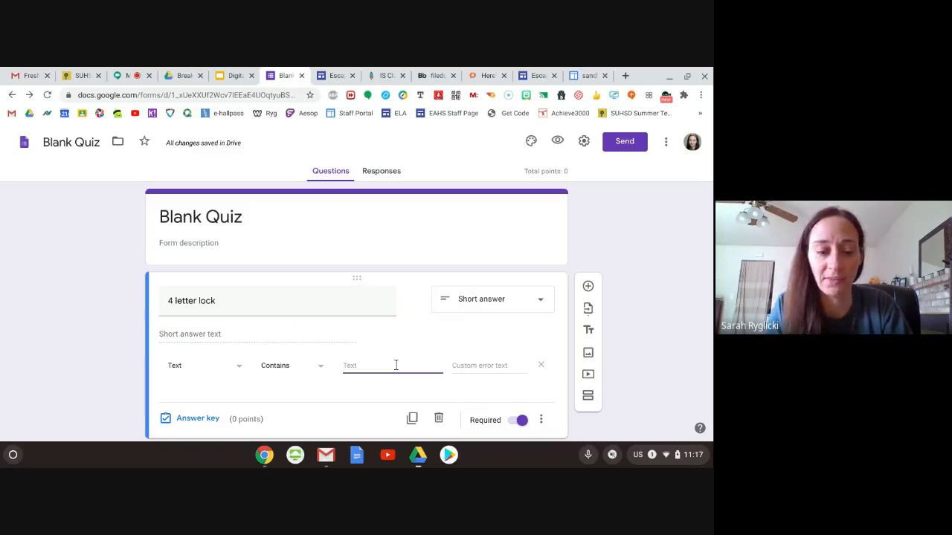
type("Rock")
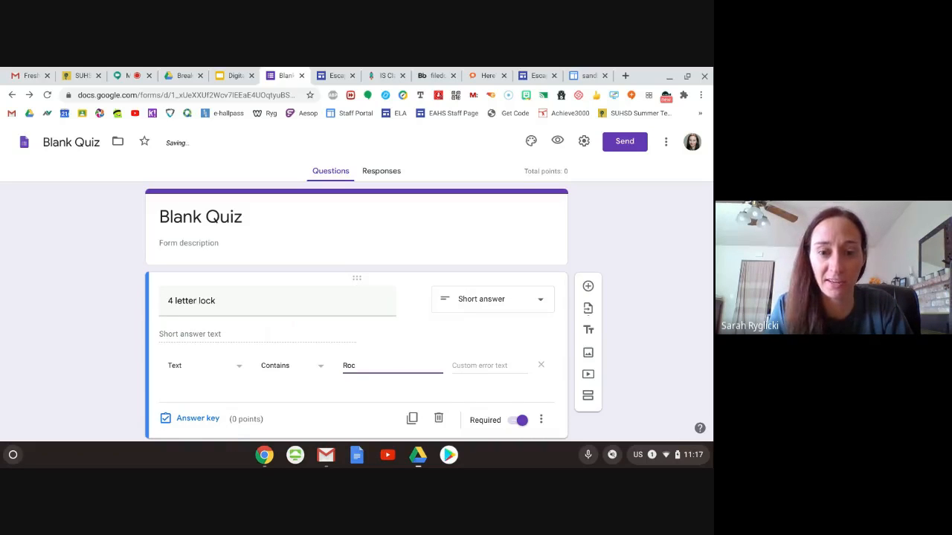
key("BackSpace")
key("BackSpace")
type("OCK")
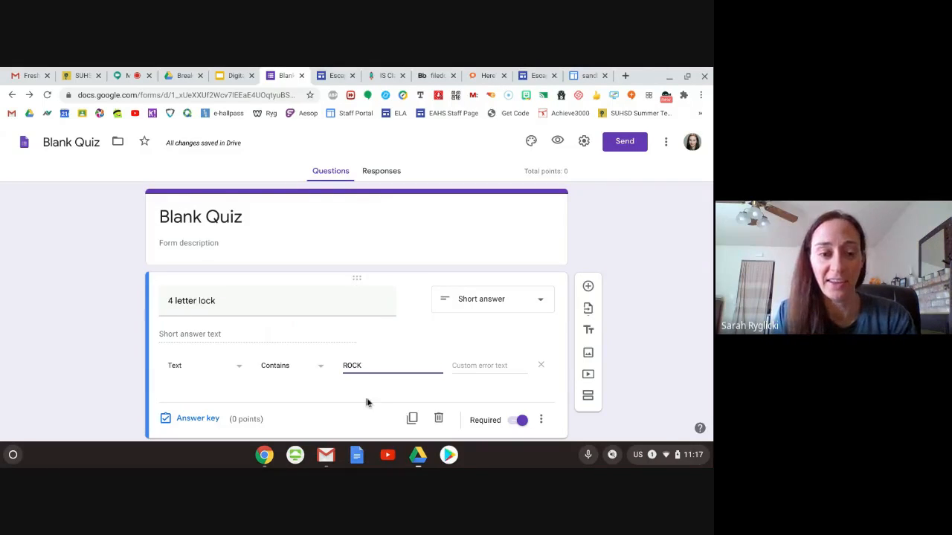
- Show a description on the 4 letter lock question and enter "All Caps" in it
left_click(541, 420)
left_click(564, 394)
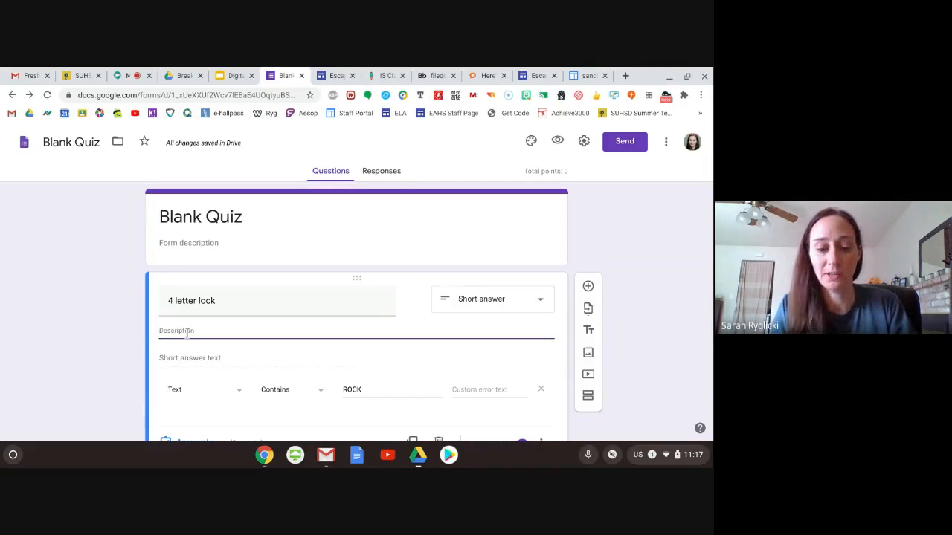
type("All Caps")
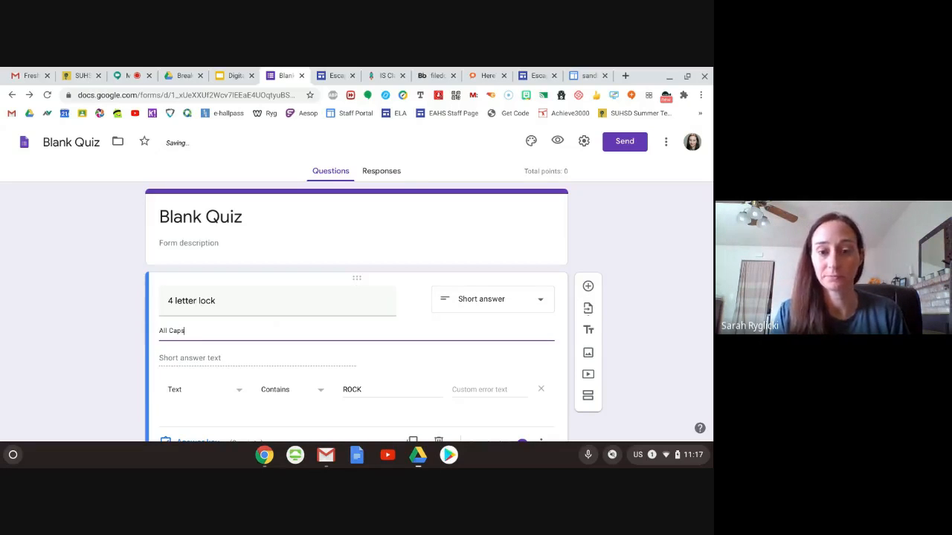
left_click(608, 281)
- Add a new question below the 4 letter lock and title it "4 digit number lock"
scroll(607, 283, "down", 2)
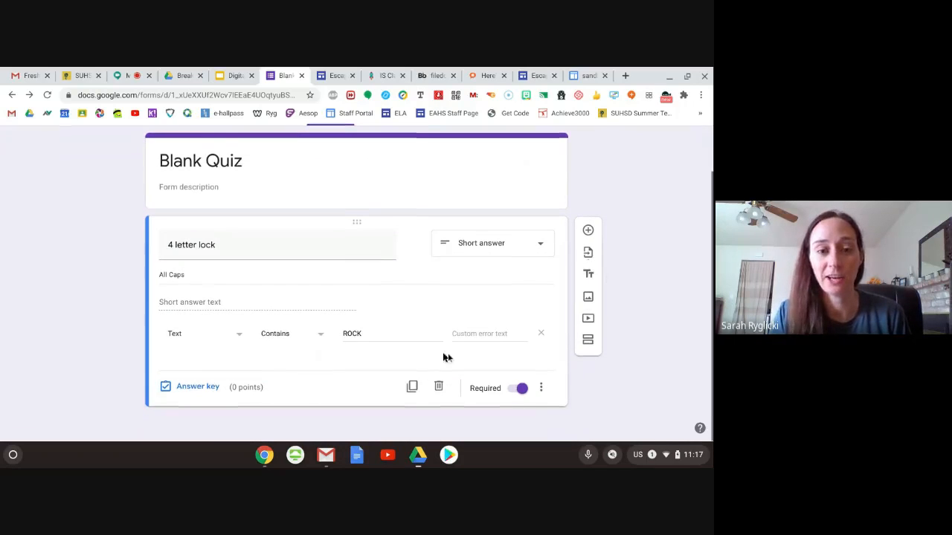
left_click(588, 231)
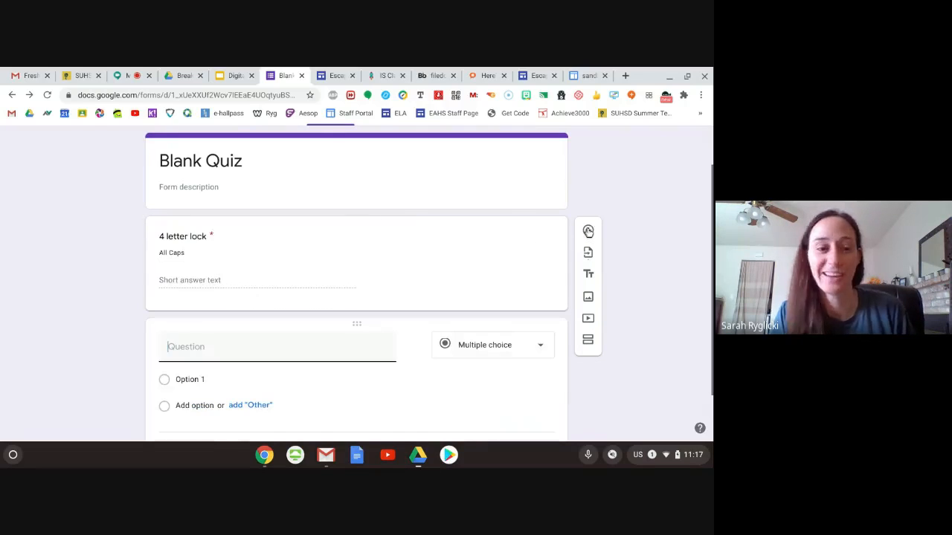
left_click(246, 352)
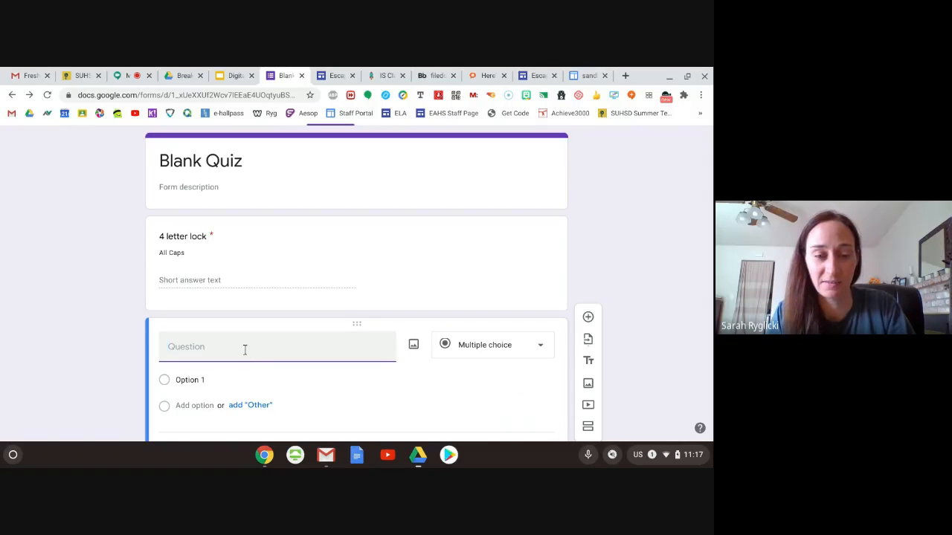
type("4")
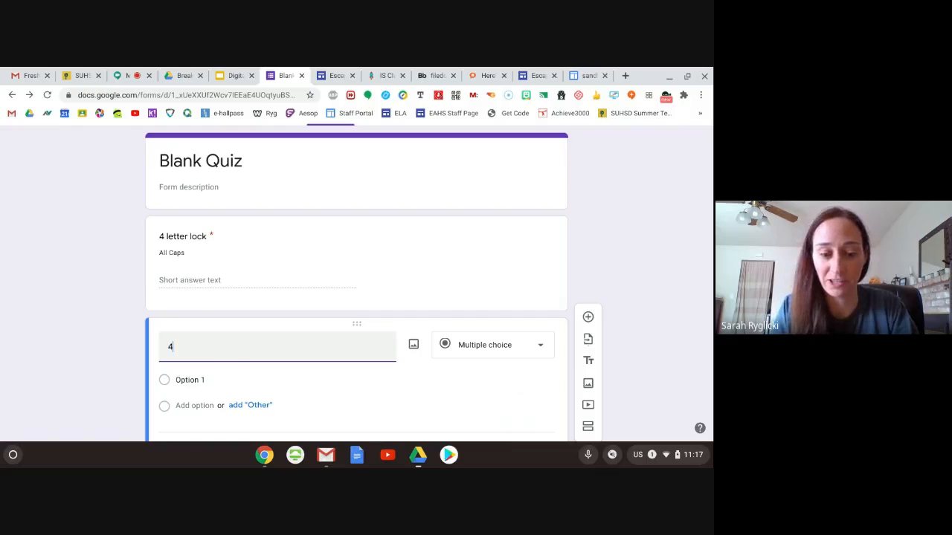
type(" digit number lock")
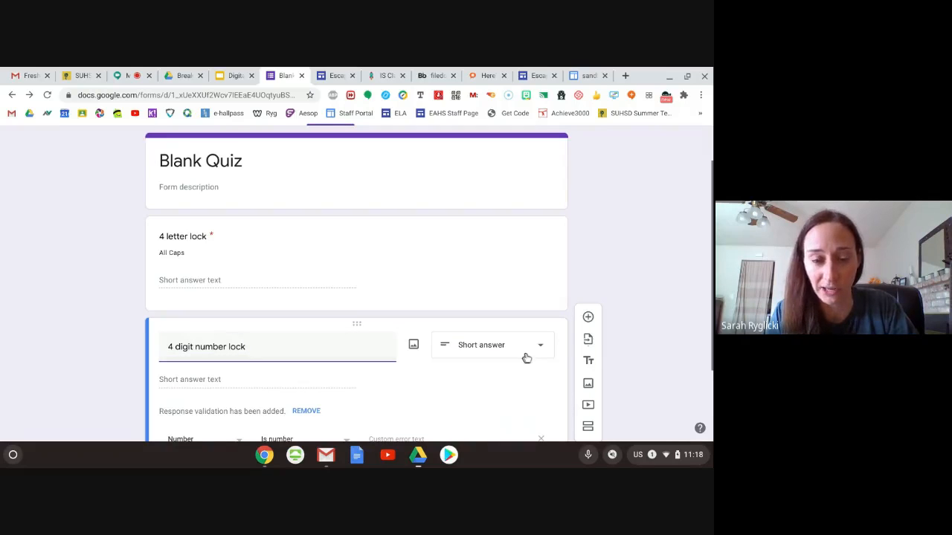
- Make the 4 digit number lock question required and set its response validation to Text, Contains, 1234
scroll(424, 372, "down", 1)
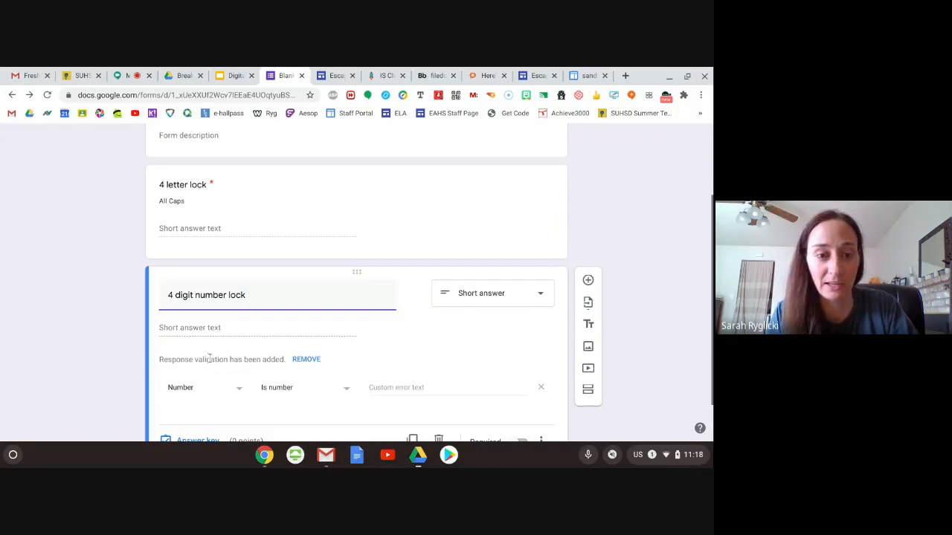
scroll(473, 355, "down", 1)
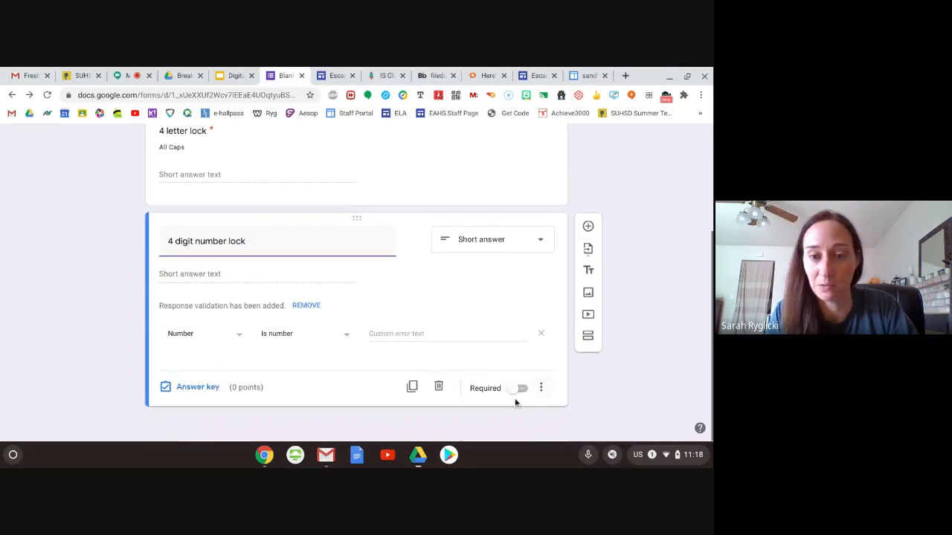
left_click(516, 392)
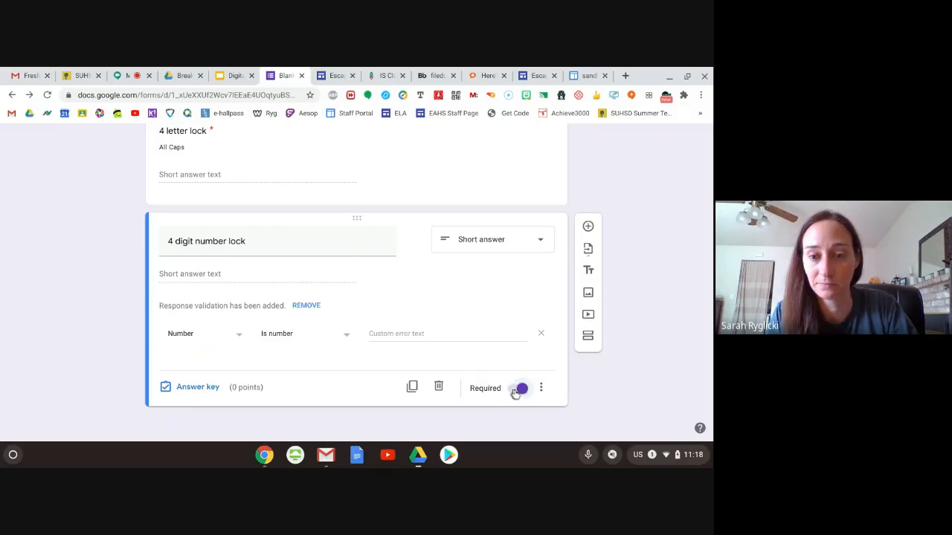
left_click(545, 388)
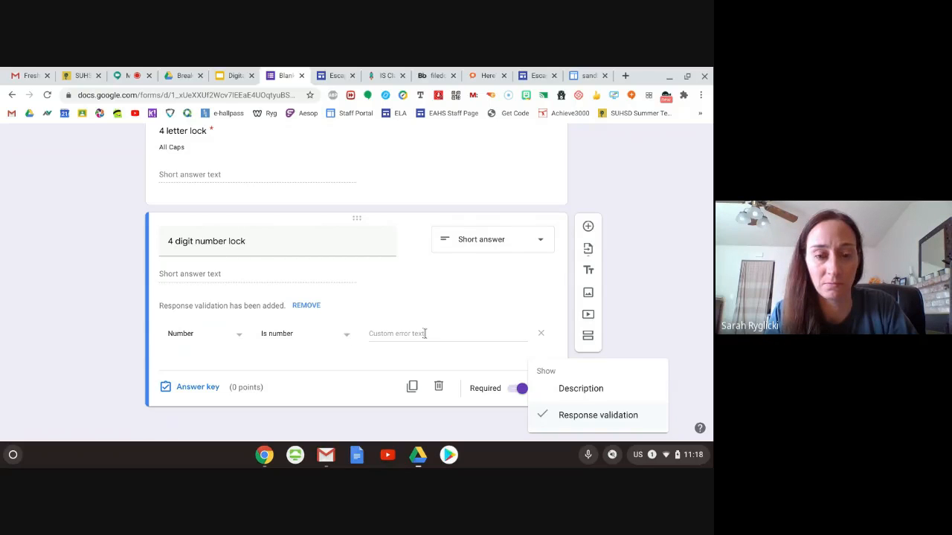
left_click(226, 336)
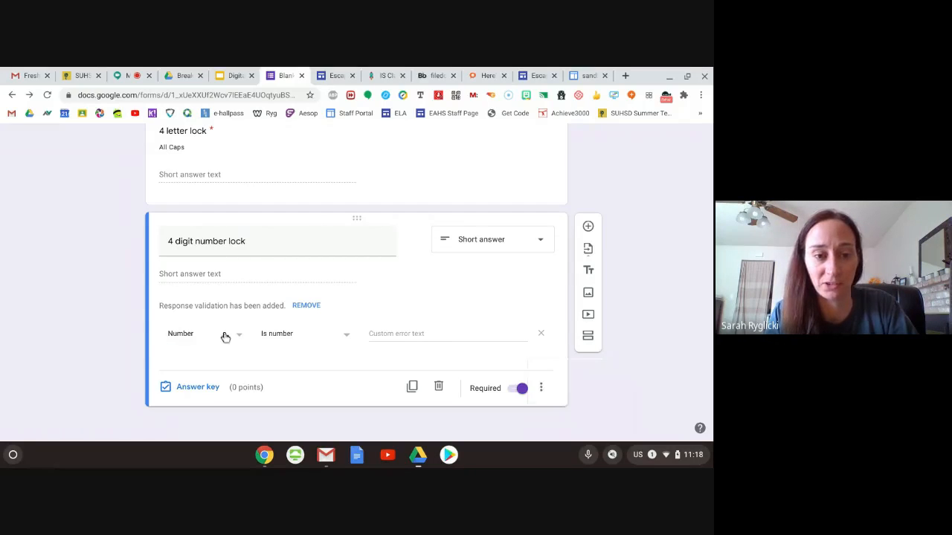
left_click(238, 339)
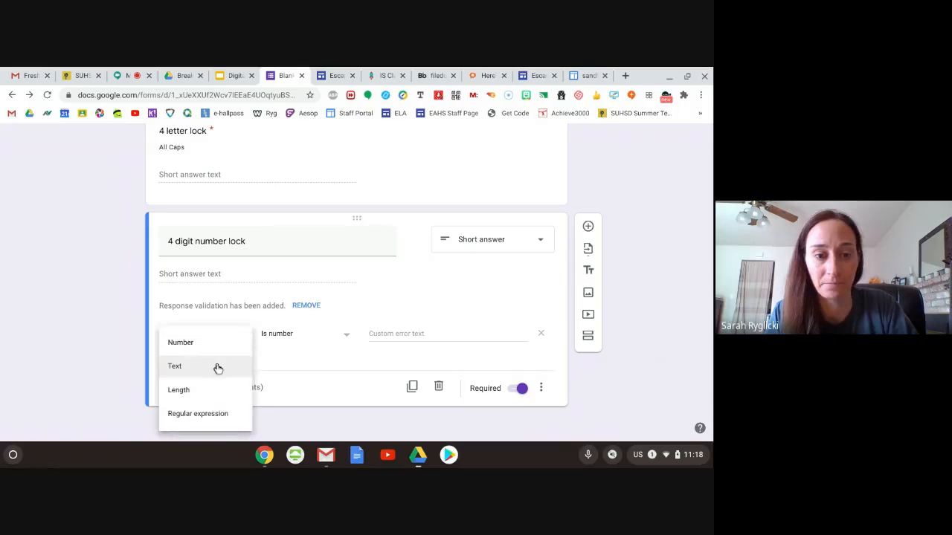
left_click(215, 367)
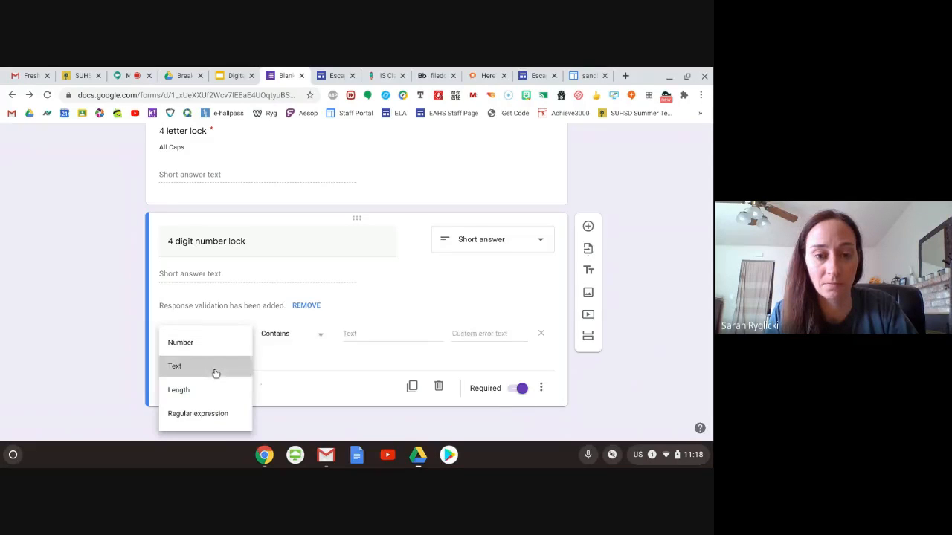
left_click(363, 332)
type("1234")
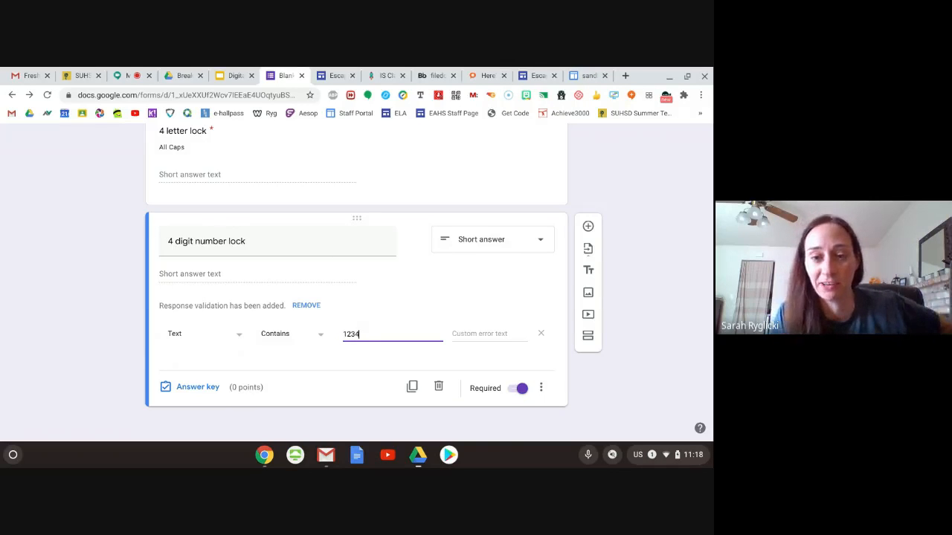
- Enter "Try Again" as the custom error text for the 4 digit number lock
left_click(491, 334)
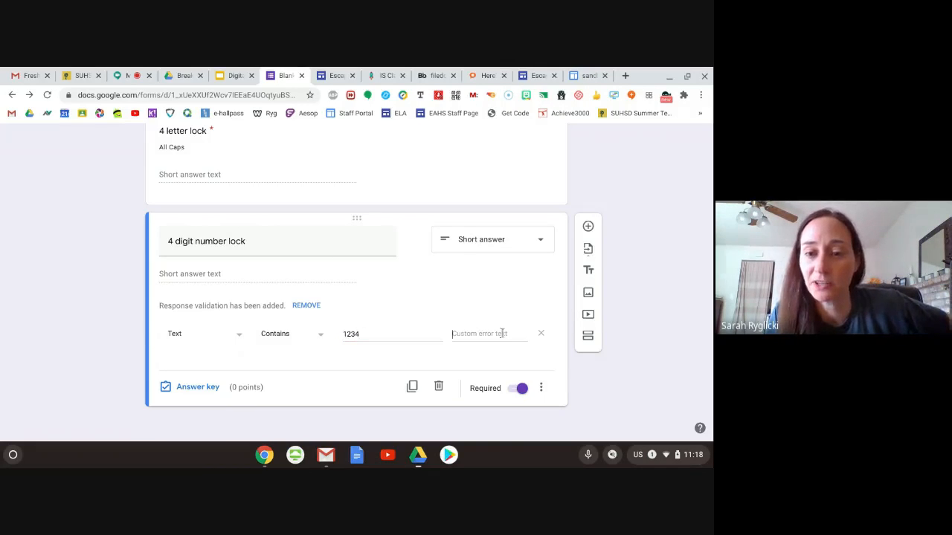
type("Try")
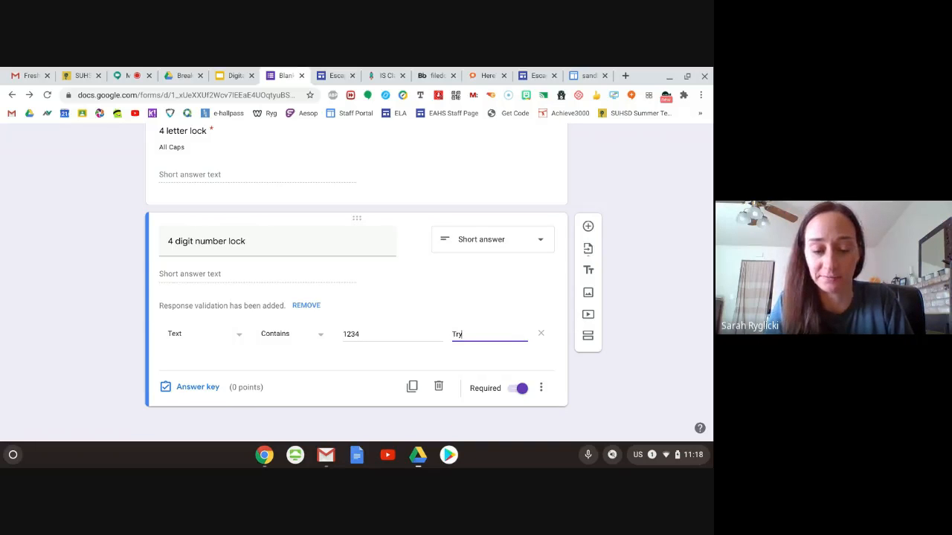
type(" Aga")
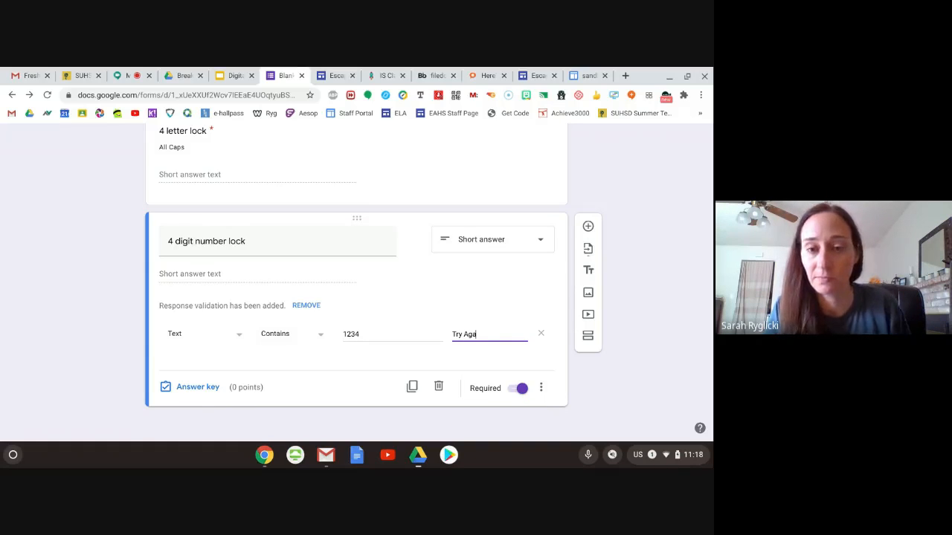
type("in")
- Go back to the 4 letter lock question and enter "Try again" as its custom error text
scroll(480, 276, "up", 3)
left_click(425, 263)
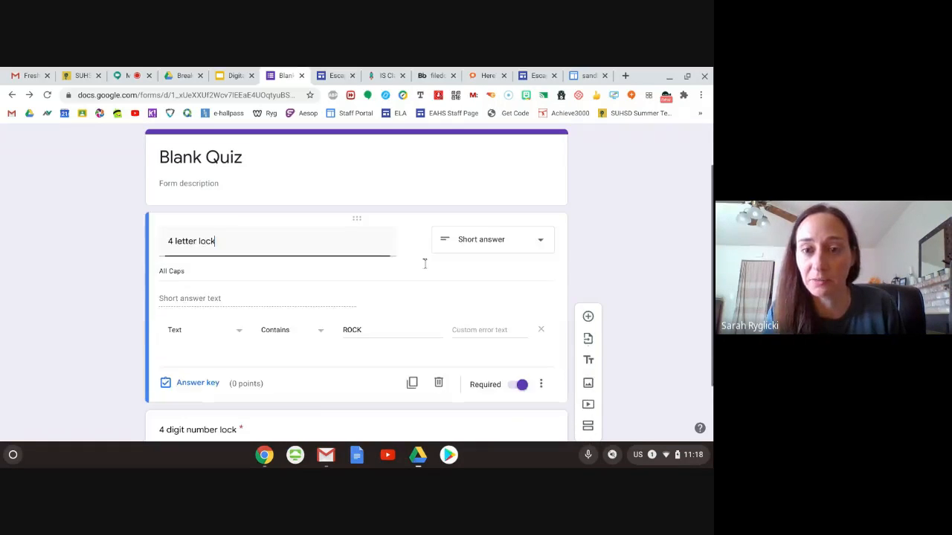
left_click(478, 330)
type("Try again")
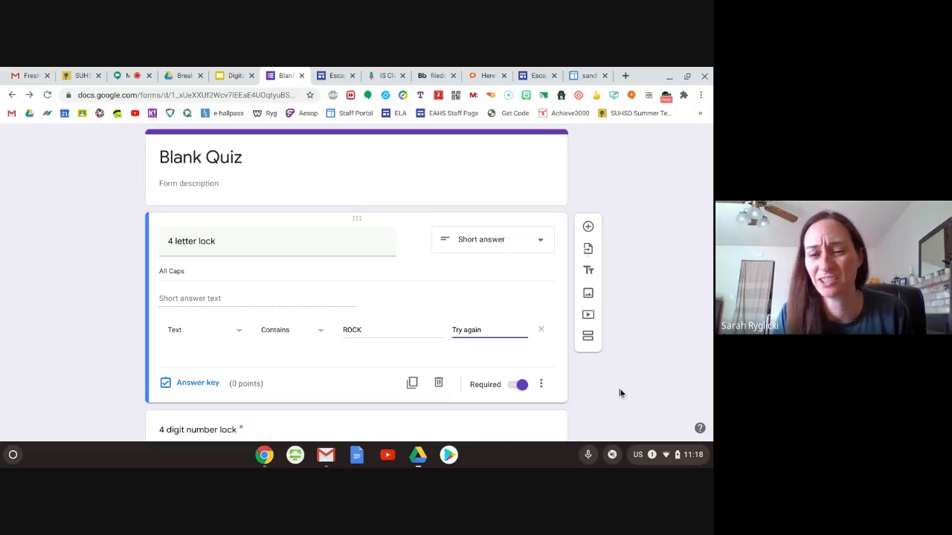
- Add a new question after the 4 digit number lock and title it "Directional Lock"
scroll(621, 372, "down", 2)
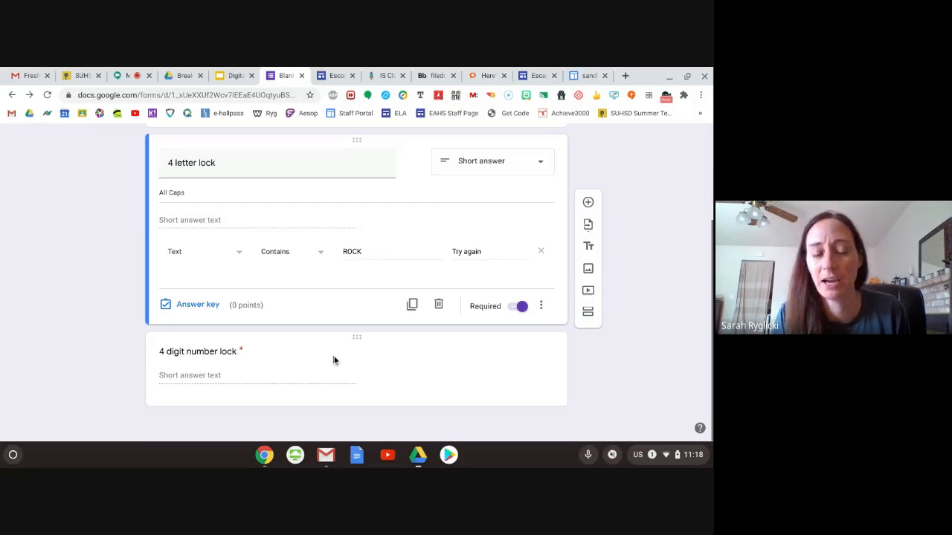
left_click(274, 392)
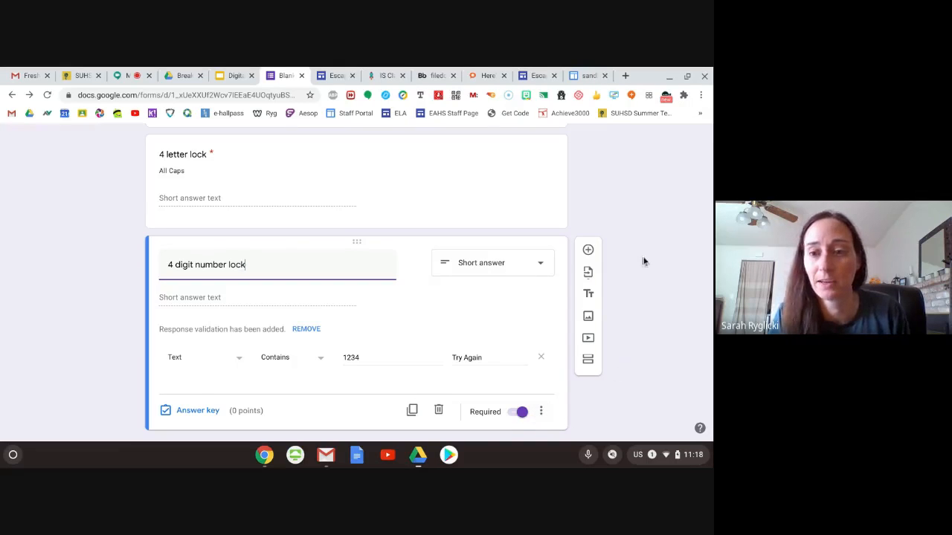
left_click(587, 251)
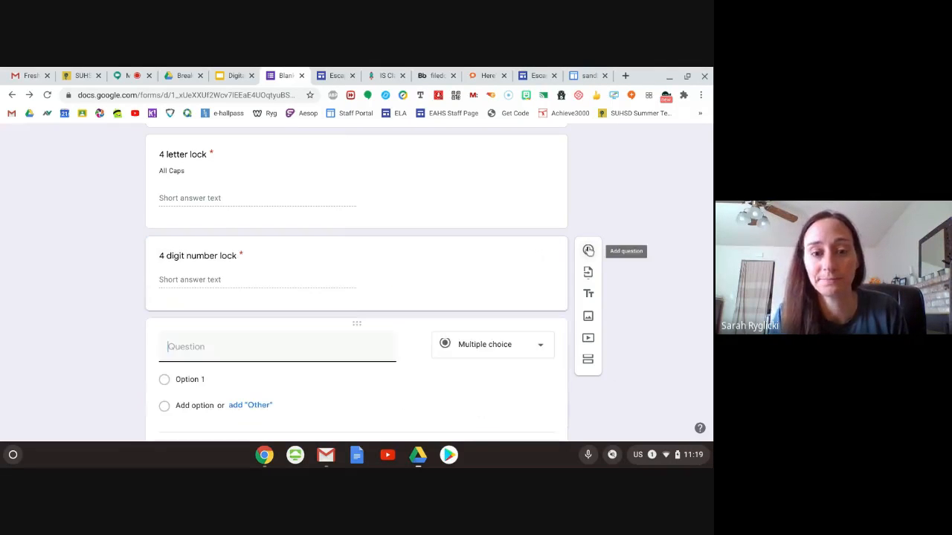
type("Directio")
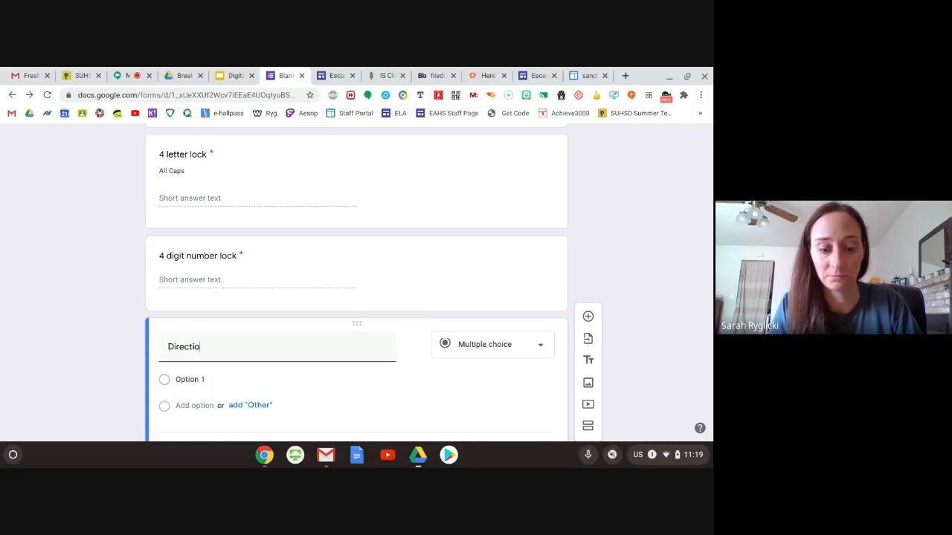
type("nal Lock")
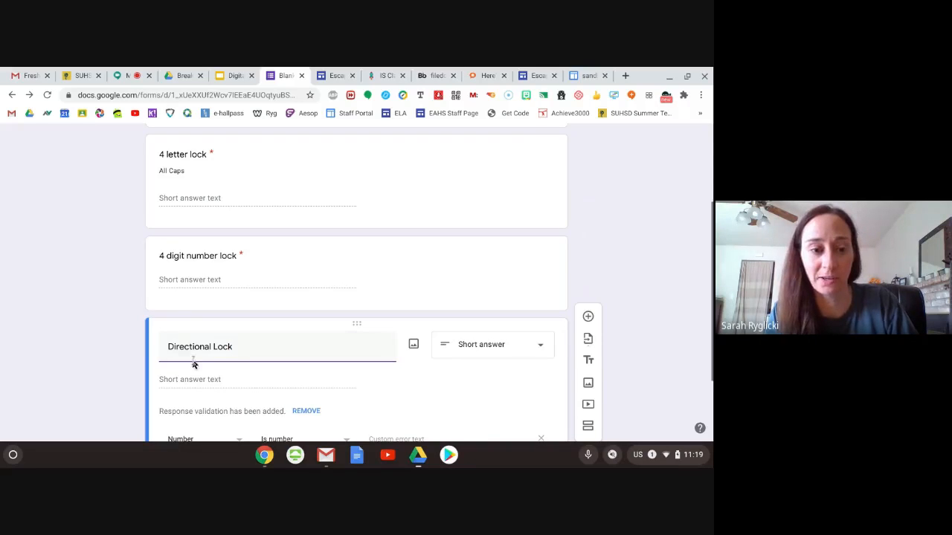
- Change the new question's title to all lowercase, "directional lock"
left_click(168, 346)
key("Delete")
type("d")
left_click(216, 346)
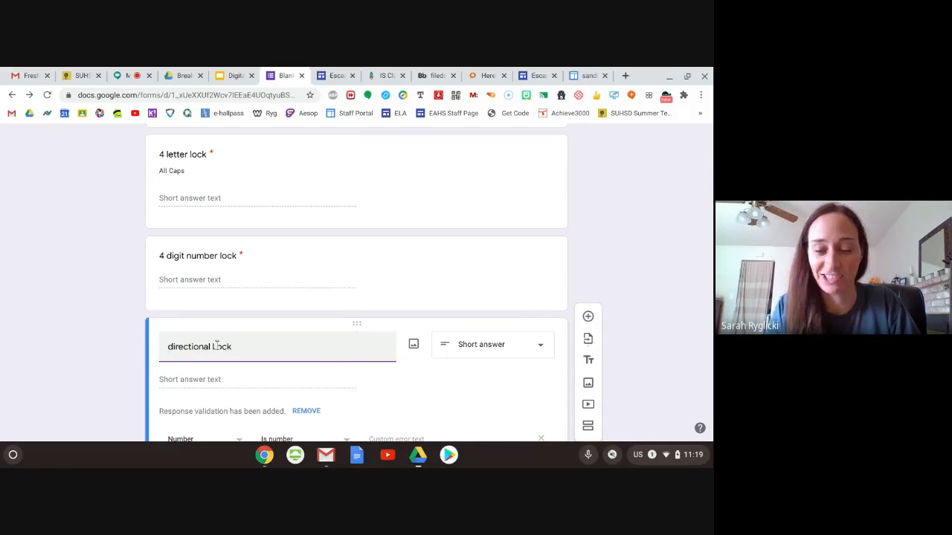
key("BackSpace")
type("l")
- Set the directional lock question's response validation to Text, Contains, UDLR
scroll(382, 382, "down", 3)
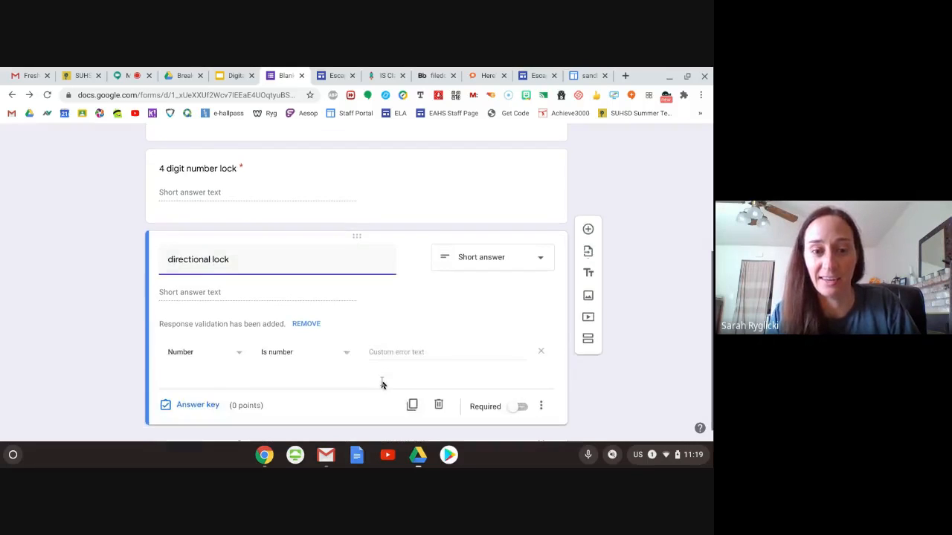
left_click(238, 343)
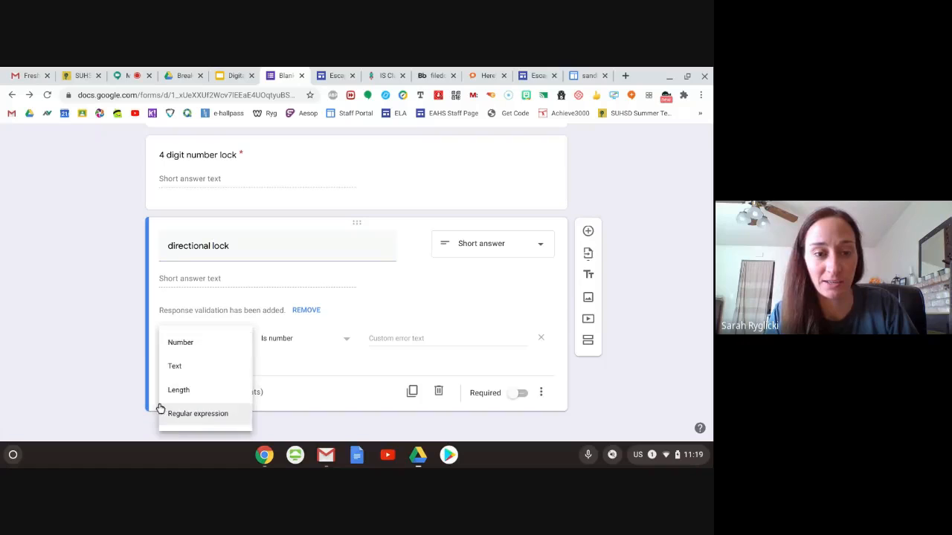
left_click(184, 370)
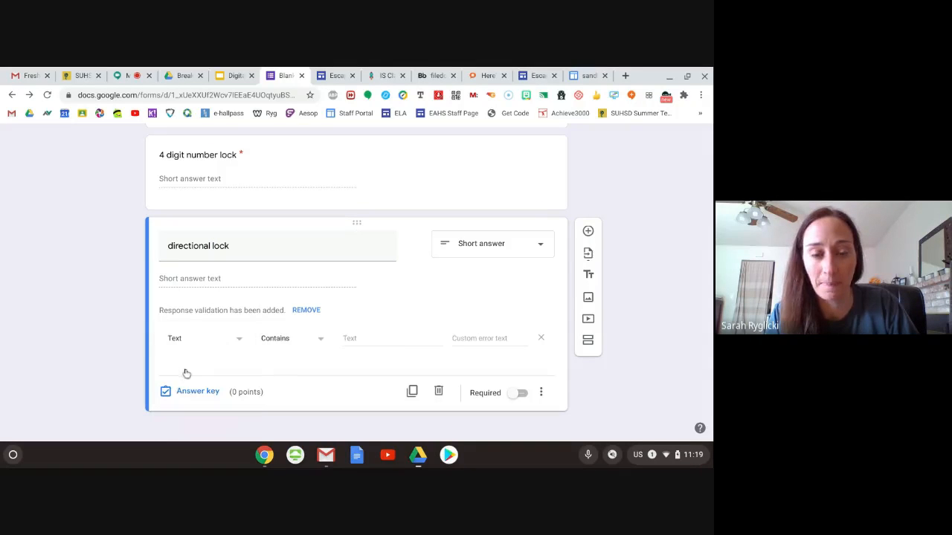
left_click(354, 339)
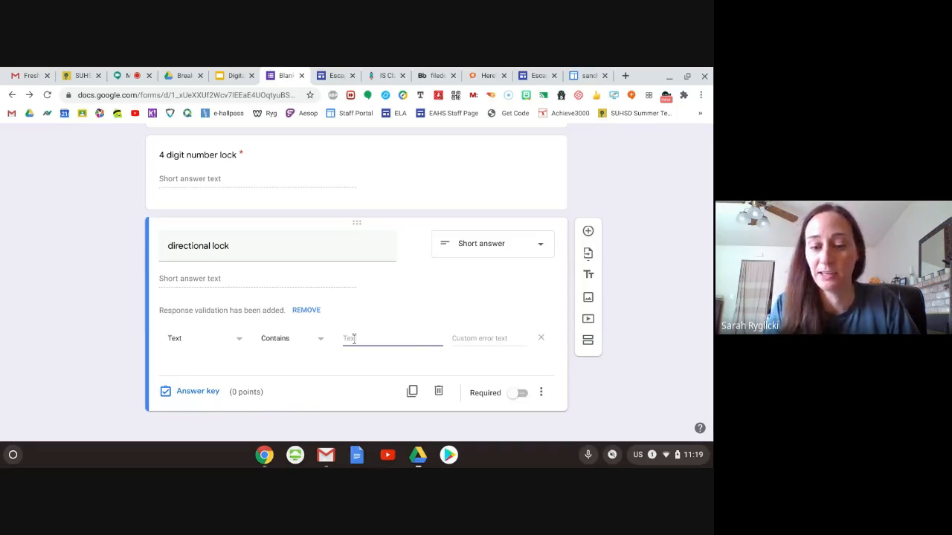
type("UDLR")
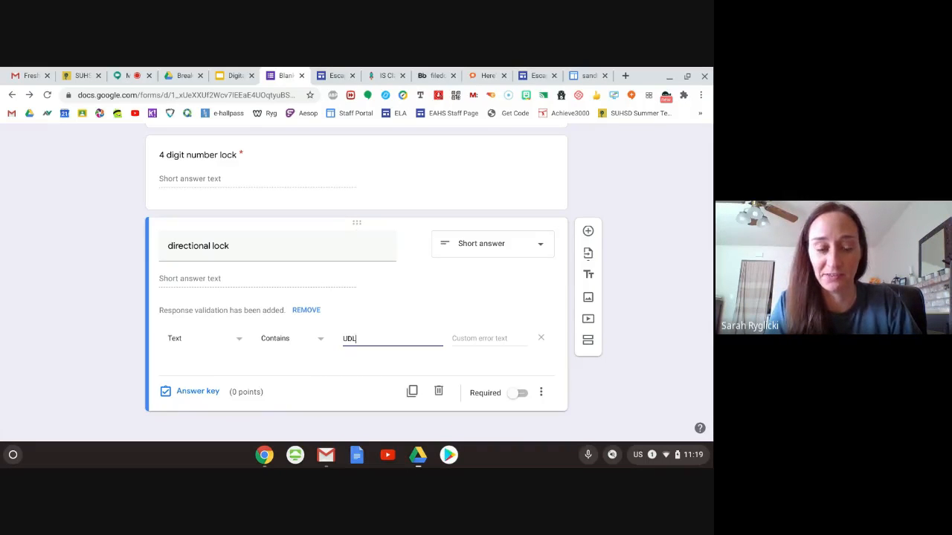
- Enter "Try Again" as the directional lock's custom error text and make the question required
left_click(495, 336)
type("TryAga")
key("BackSpace")
key("BackSpace")
type("gain")
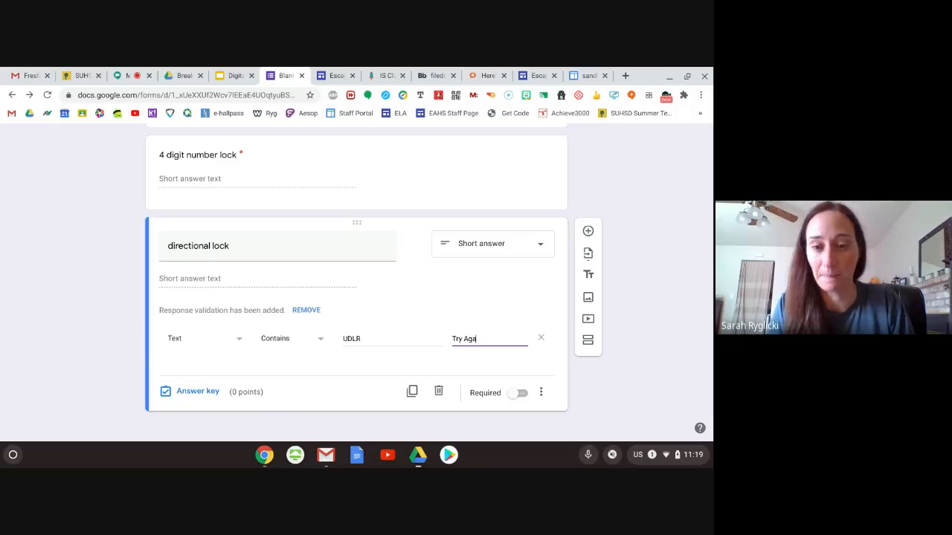
left_click(520, 393)
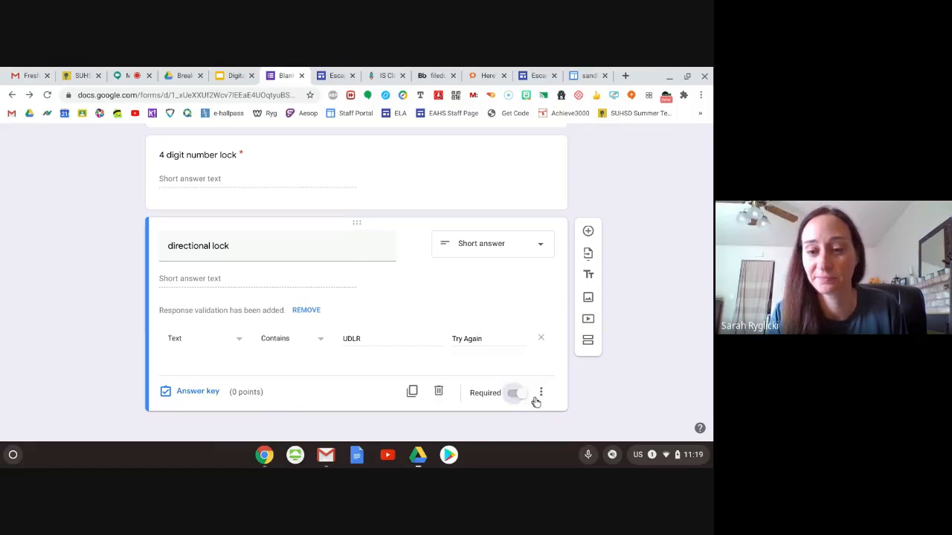
- Add a description to the directional lock question reading "U=Up, D=Down, L=Left, R=Right"
left_click(542, 393)
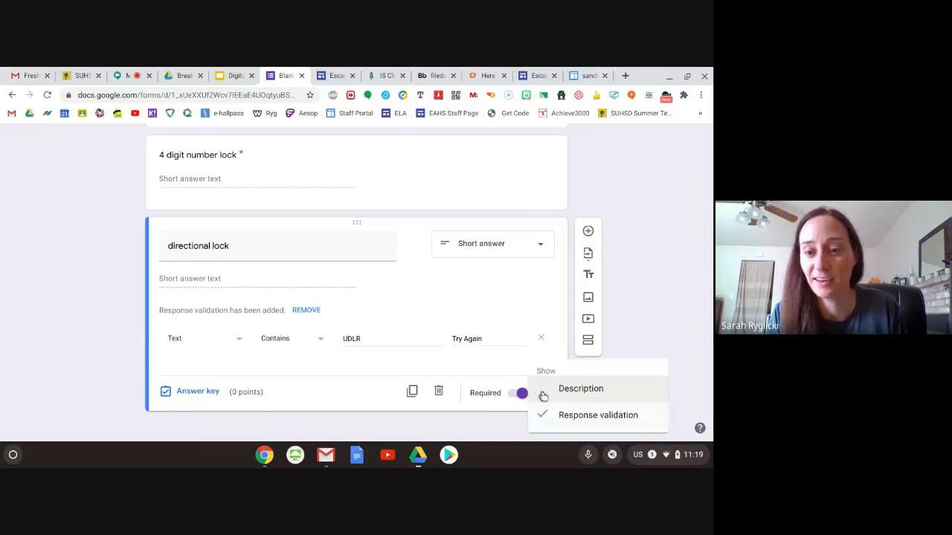
left_click(565, 391)
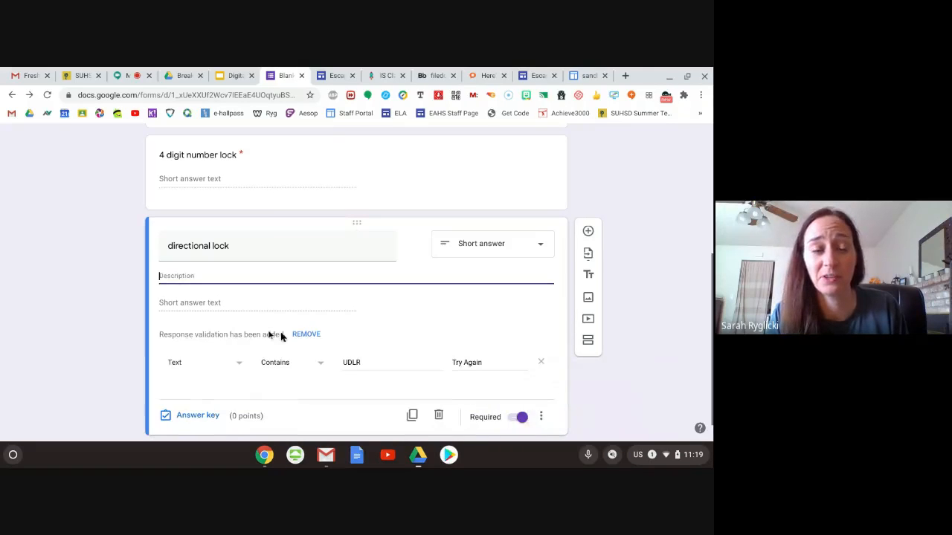
type("u=Up")
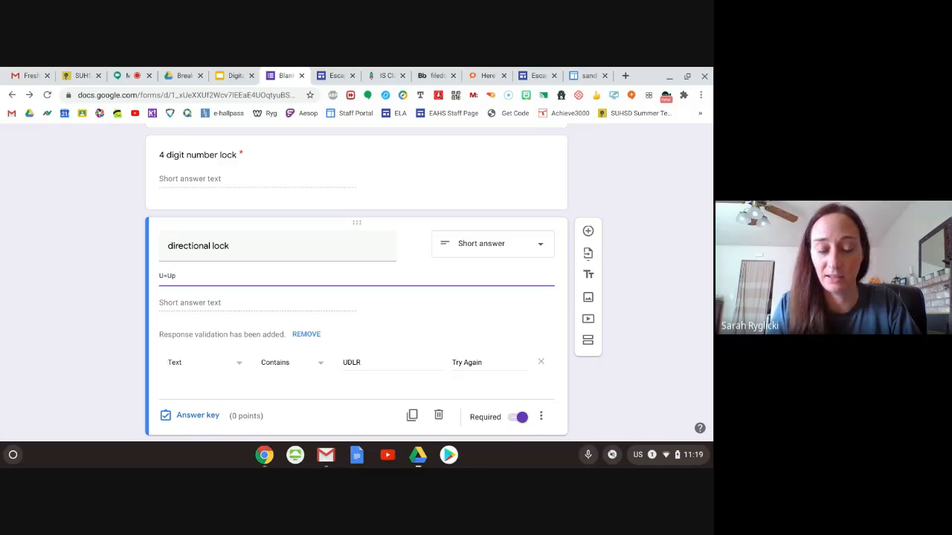
type(", D=")
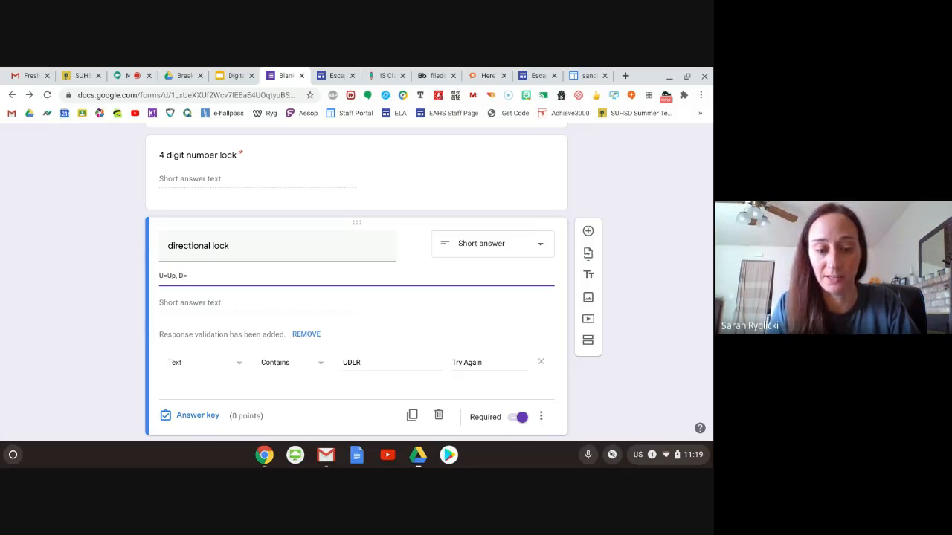
type("Down")
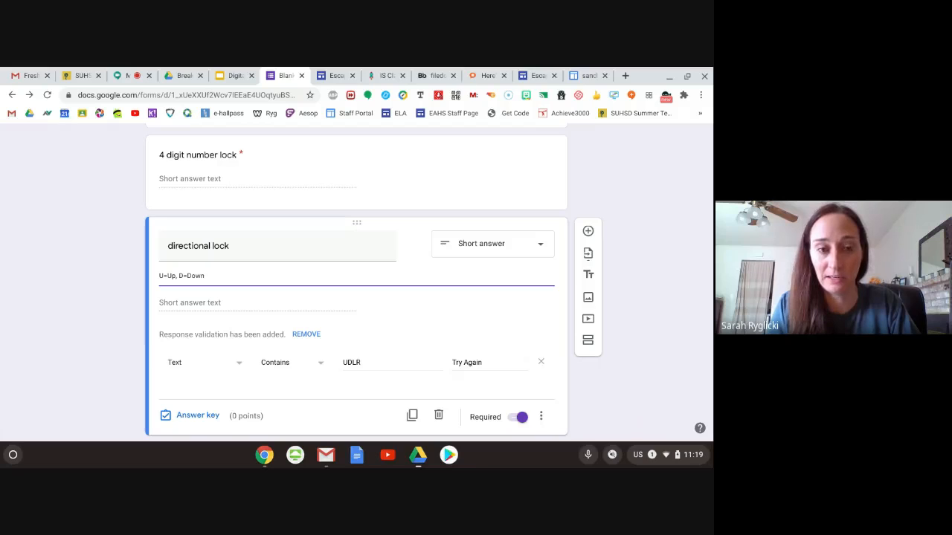
type(", L")
key("BackSpace")
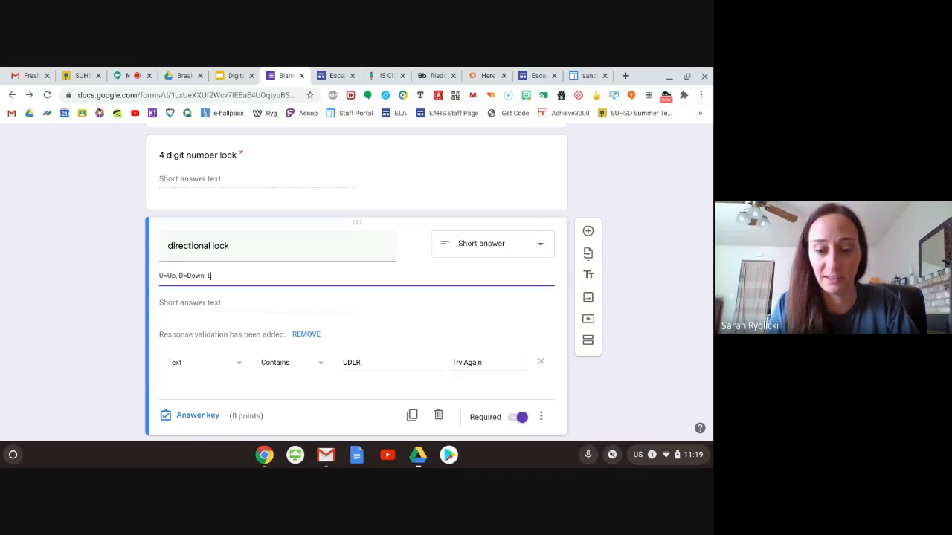
type("=Left")
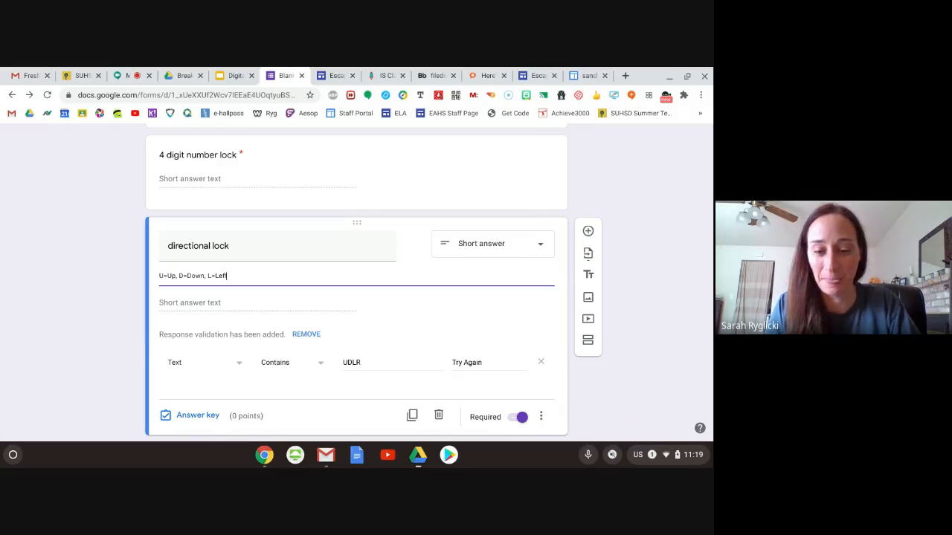
type(", R=")
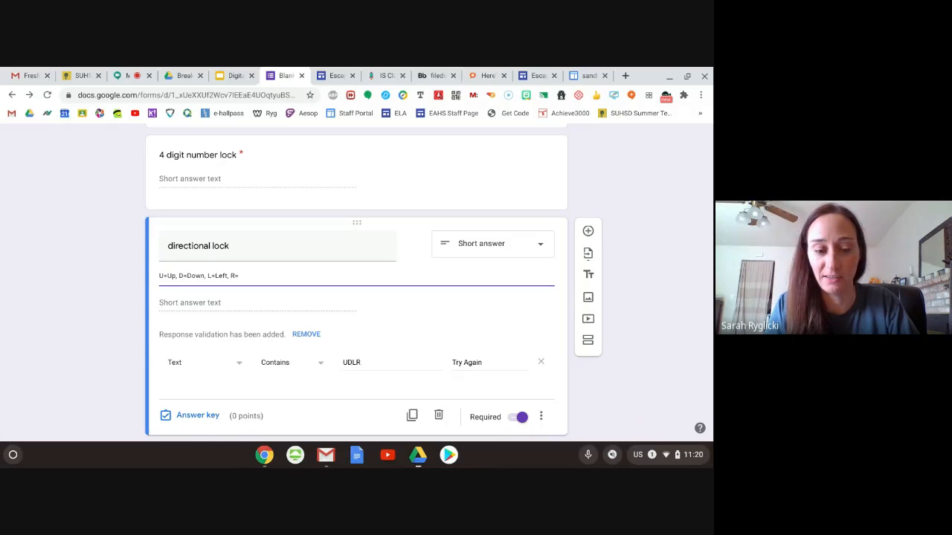
type("Right")
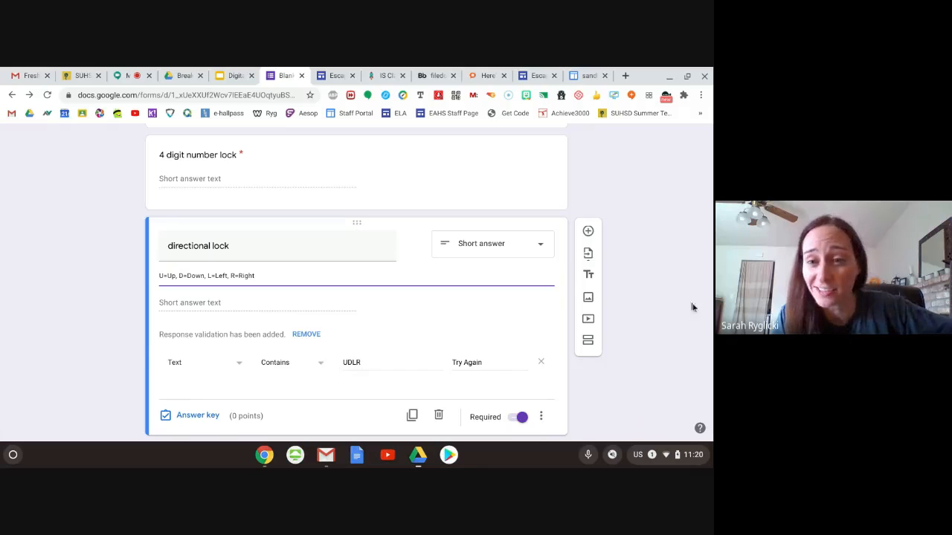
- Open the presentation settings of the quiz
scroll(662, 304, "up", 3)
scroll(655, 312, "up", 1)
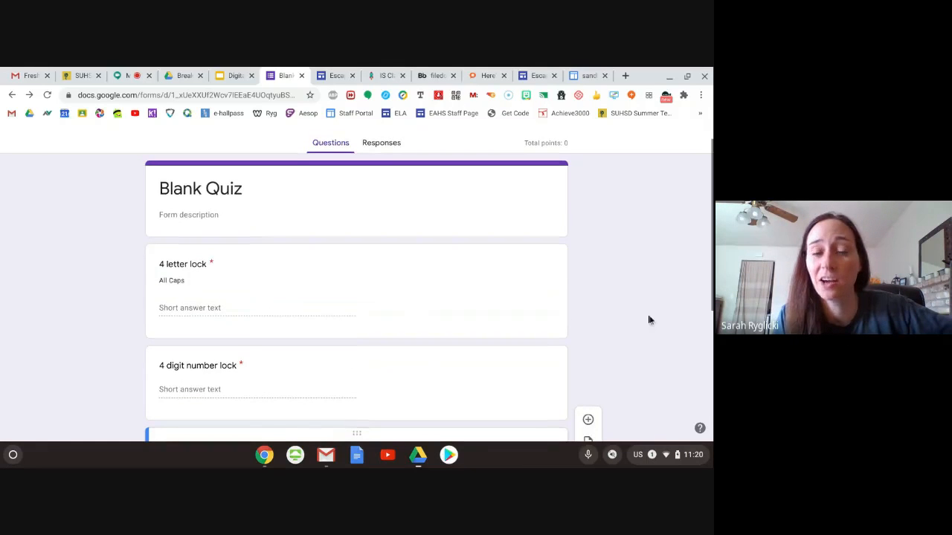
scroll(632, 305, "up", 1)
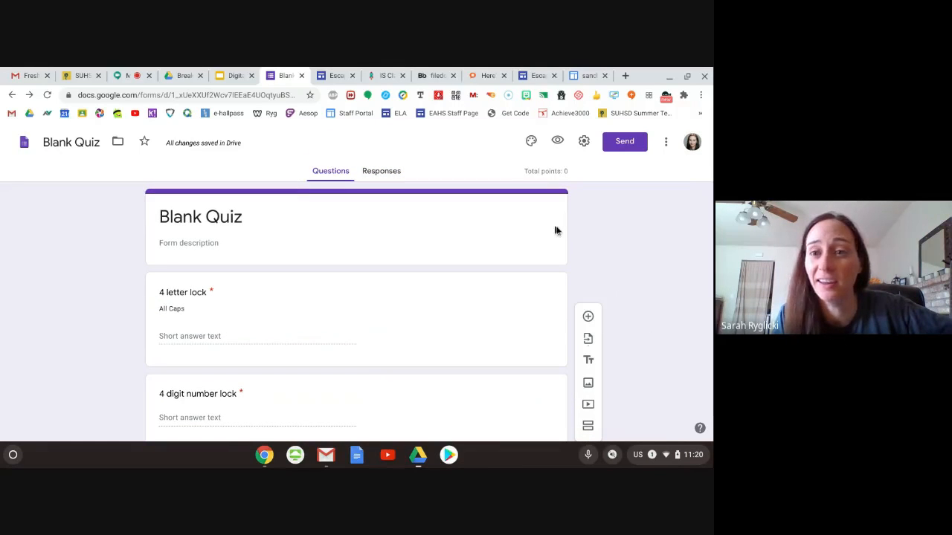
left_click(583, 145)
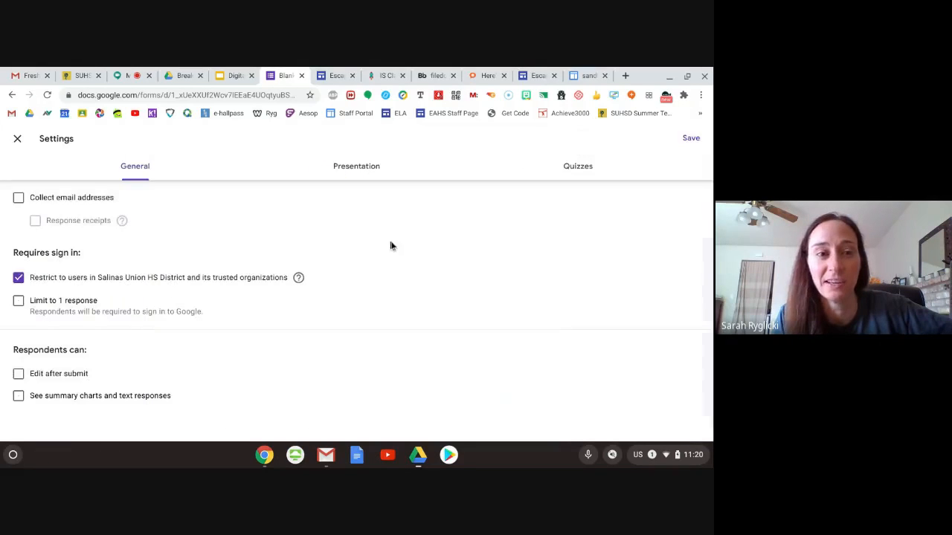
left_click(360, 171)
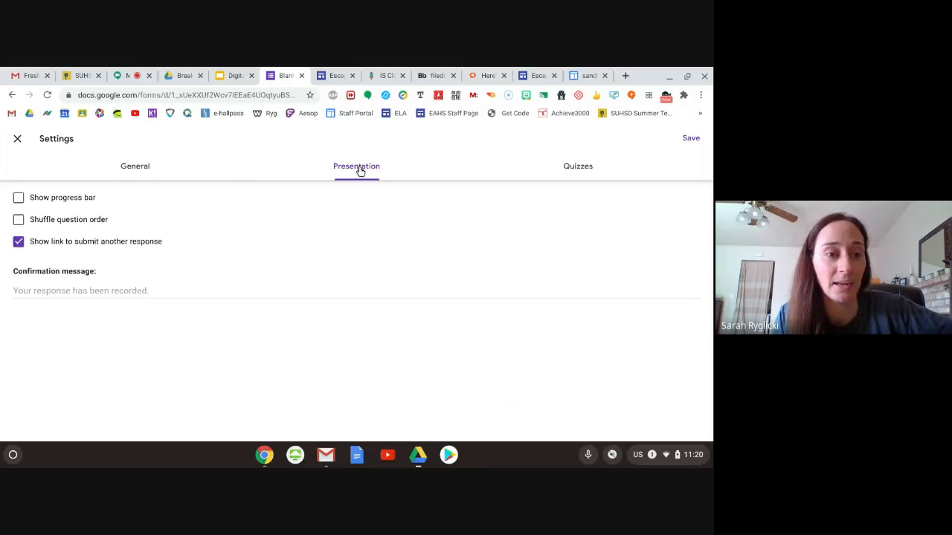
- Enter "Congrats! You win! Text gamemaster" as the confirmation message
left_click(72, 292)
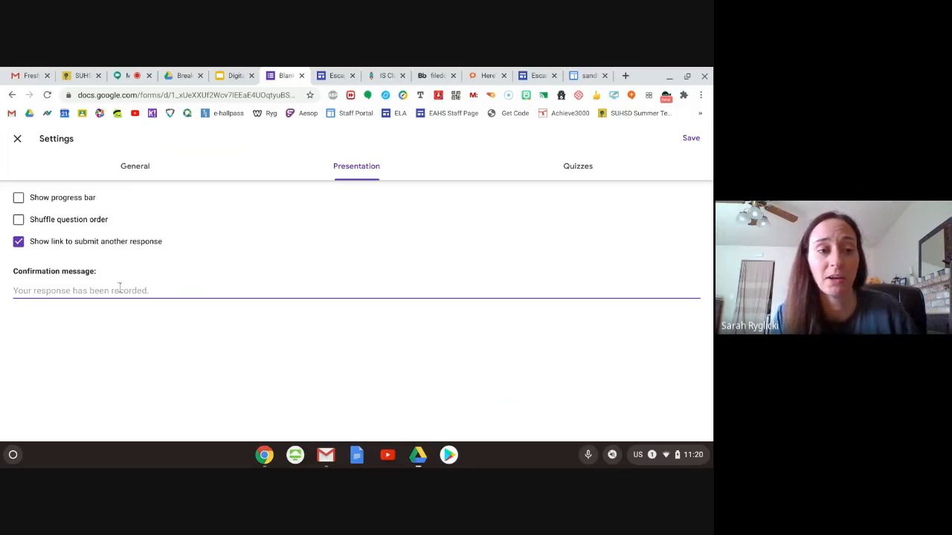
type("Cong")
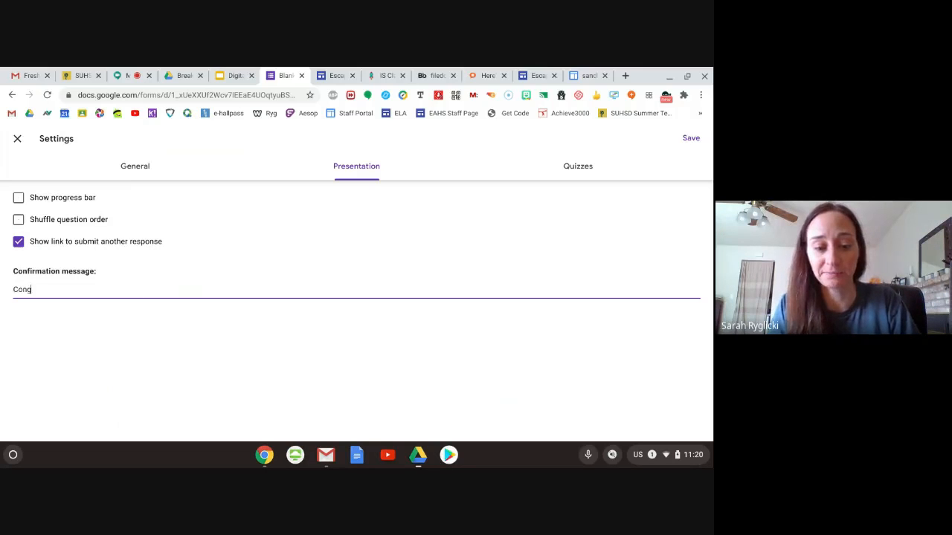
type("rats! You win")
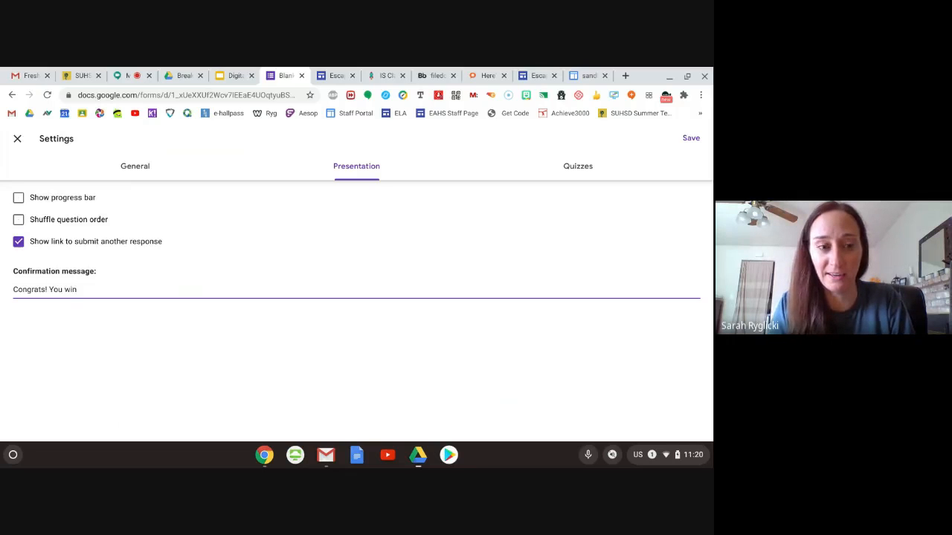
type("! Tell")
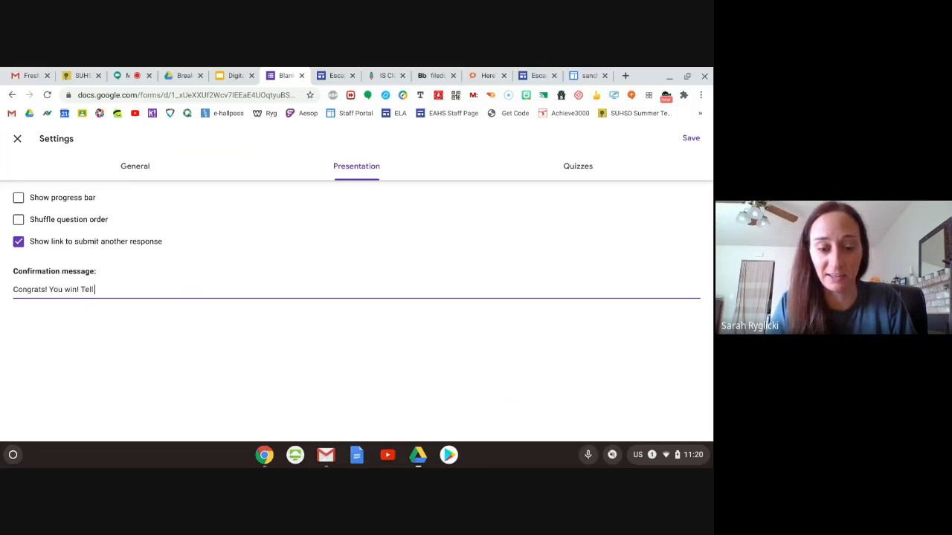
type(" Gam")
key("BackSpace")
key("BackSpace")
key("BackSpace")
key("BackSpace")
type("xt gamemaster")
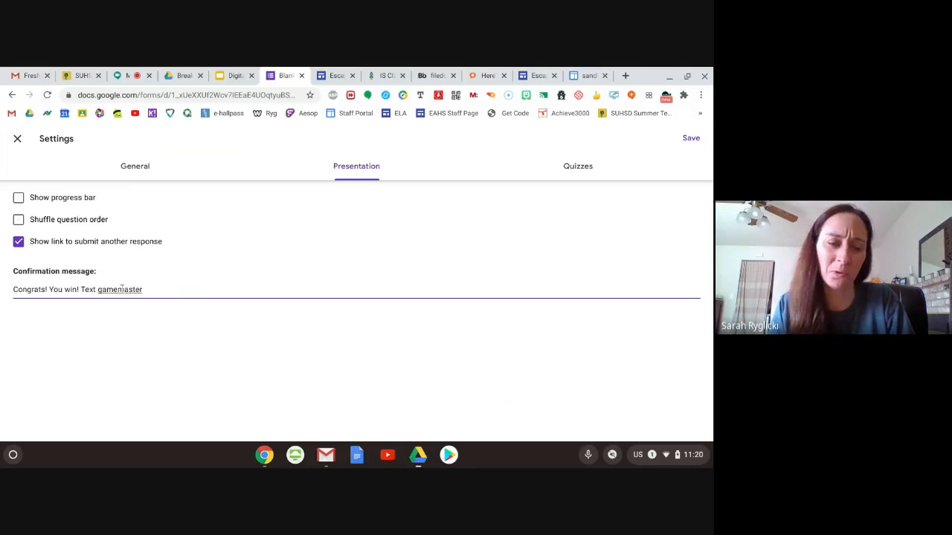
- Correct "gamemaster" to "game-master", complete the confirmation message with "the word "Fire"", and save the settings
right_click(122, 289)
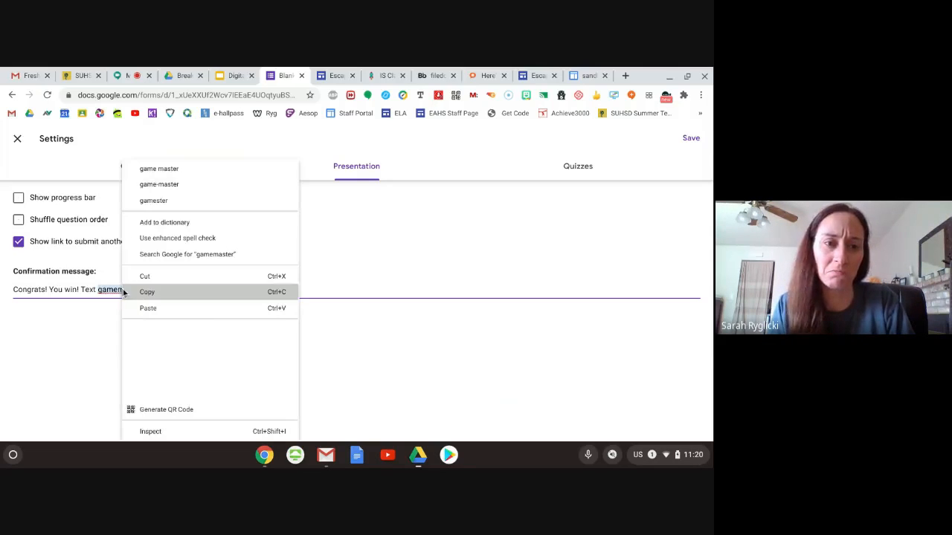
left_click(180, 190)
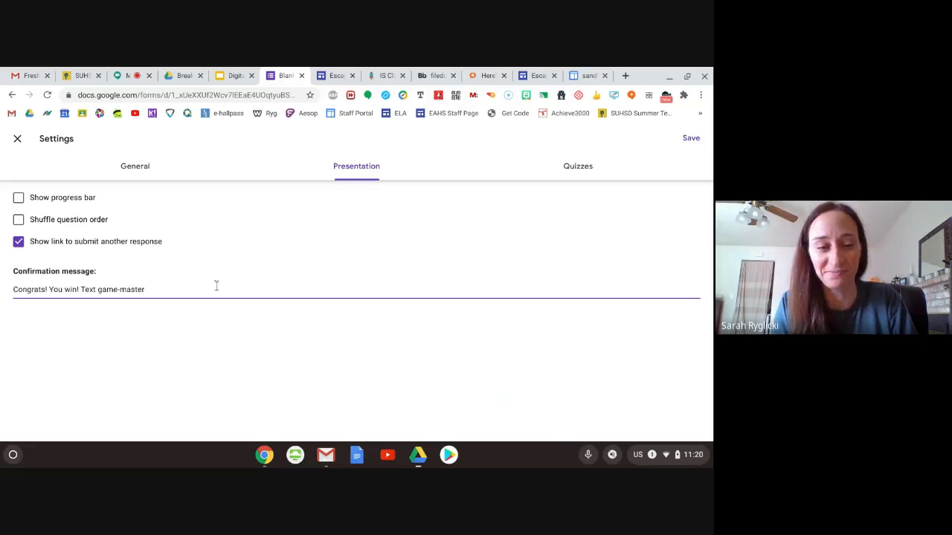
type("the wo")
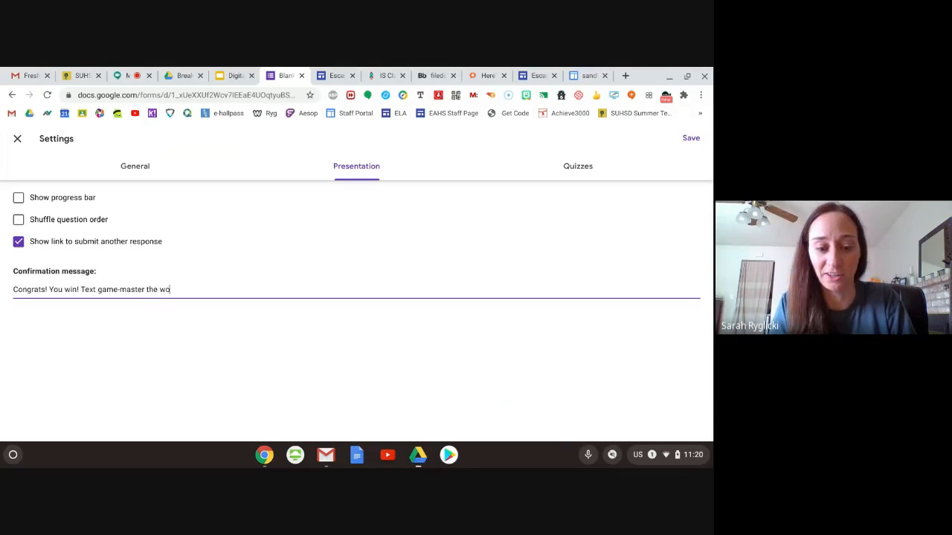
type("rd")
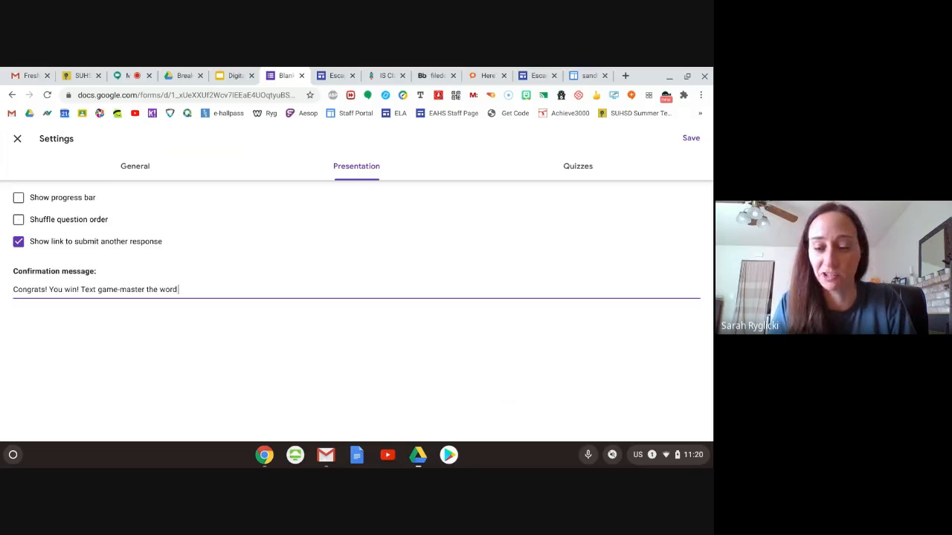
type(" \"")
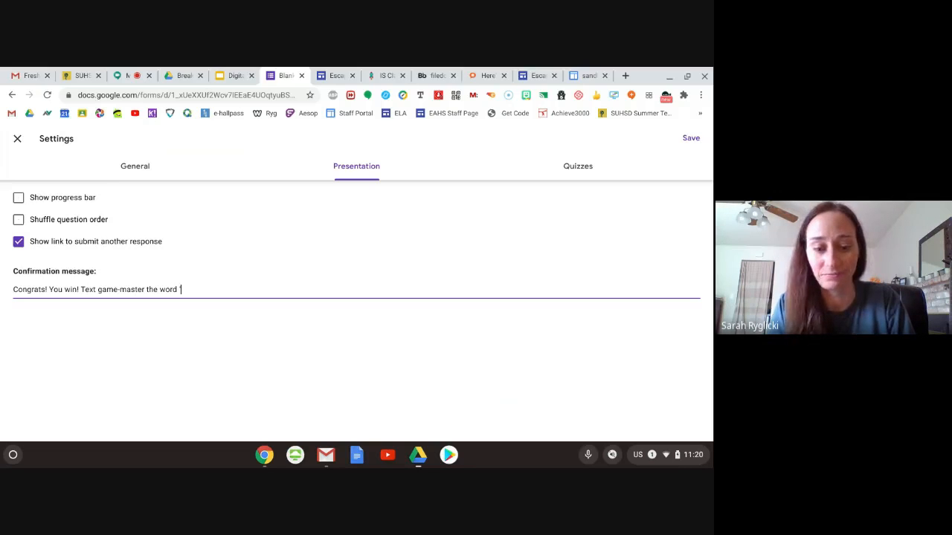
type("Fire\"")
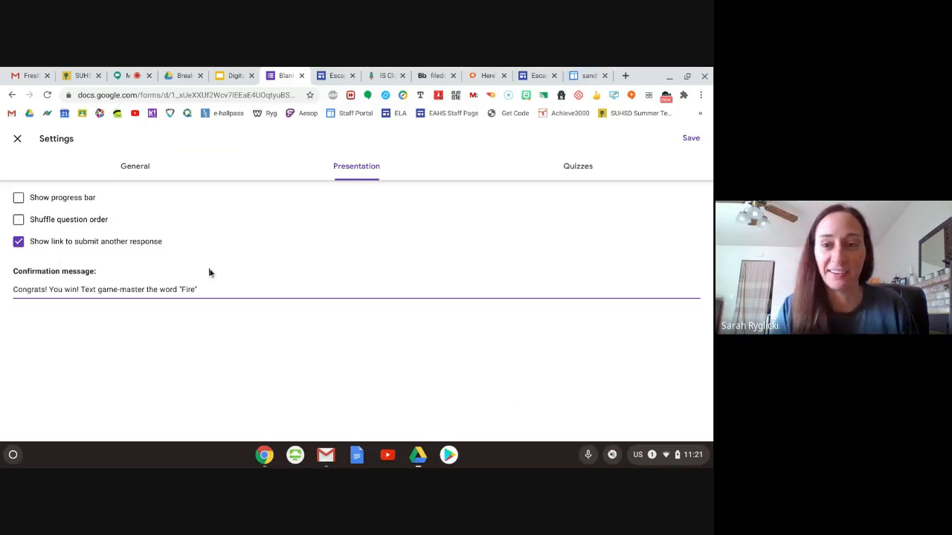
left_click(692, 139)
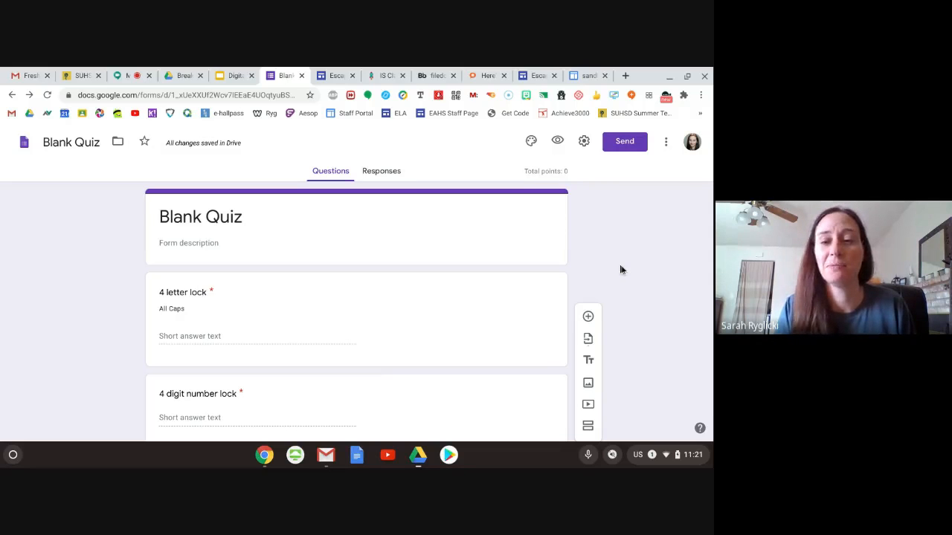
- Review the finished quiz questions and switch to the Digital Escape Room presentation in Google Slides
scroll(621, 272, "down", 4)
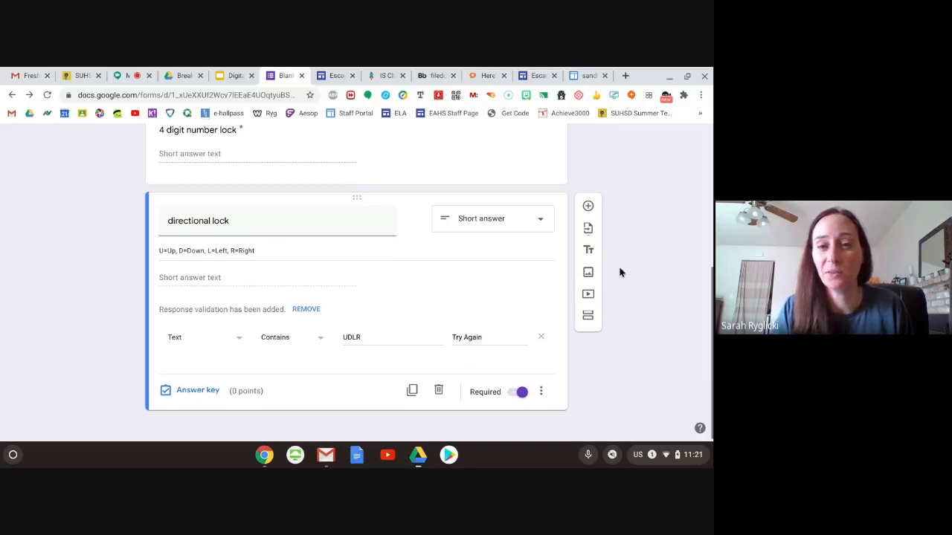
scroll(621, 272, "up", 4)
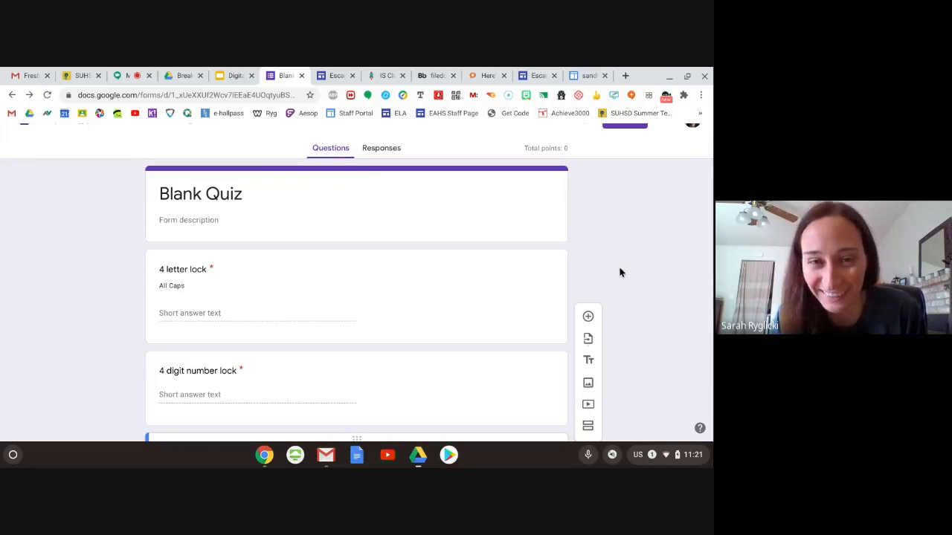
scroll(621, 272, "up", 1)
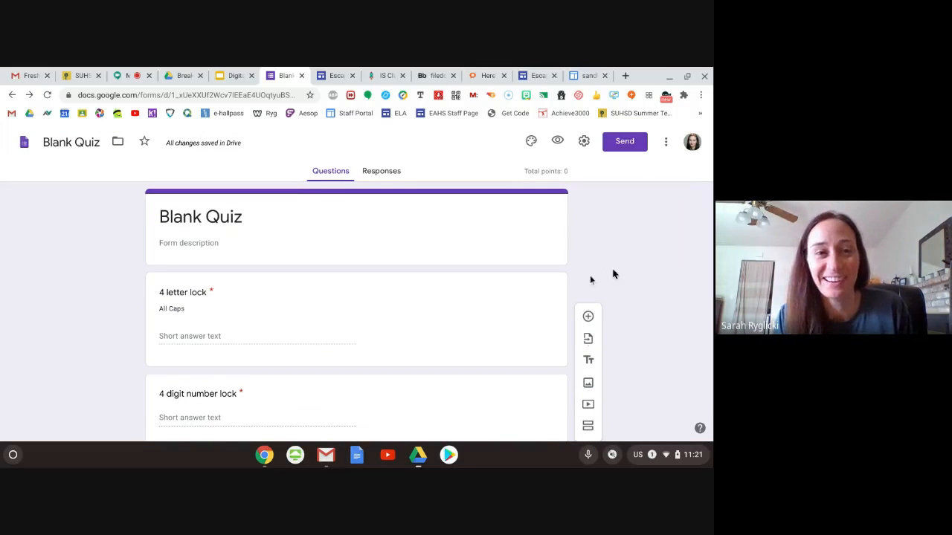
left_click(233, 77)
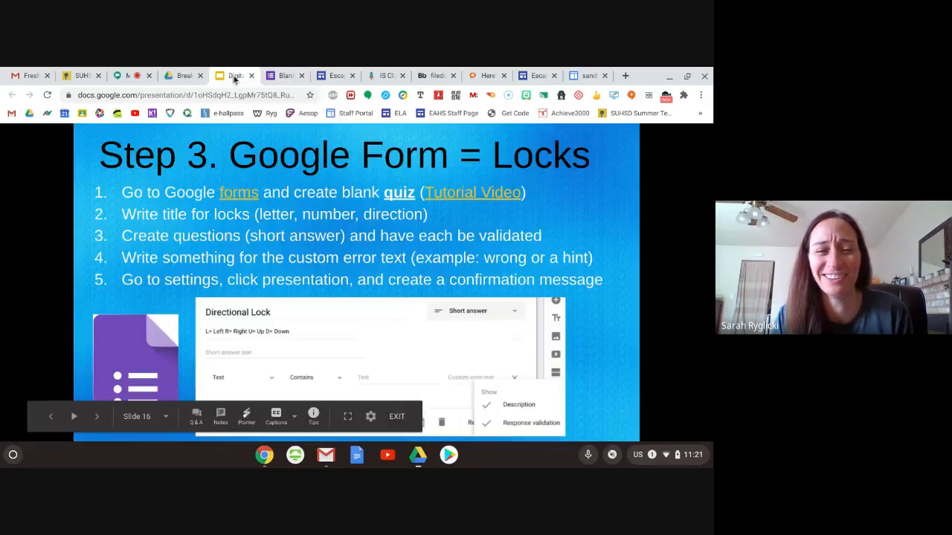
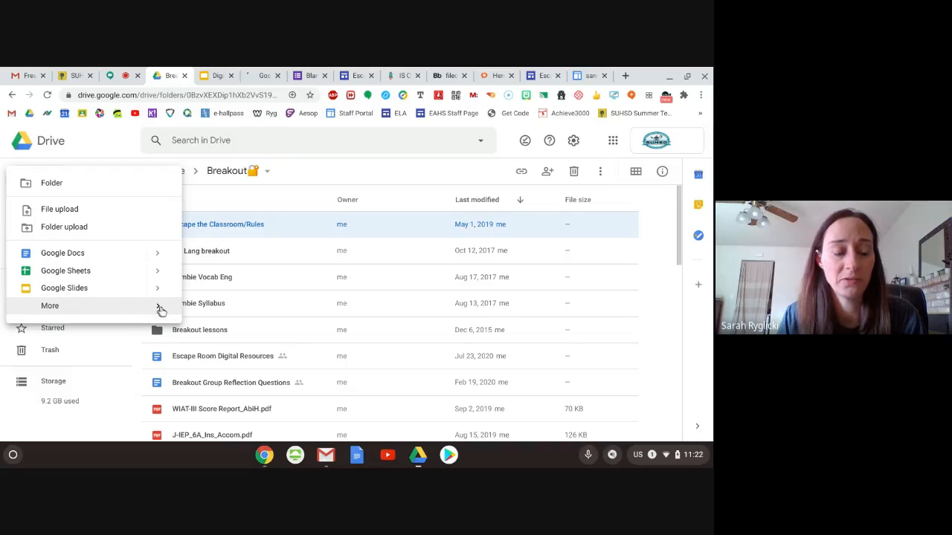
- Create a new blank Google Form in the Breakout folder
left_click(160, 311)
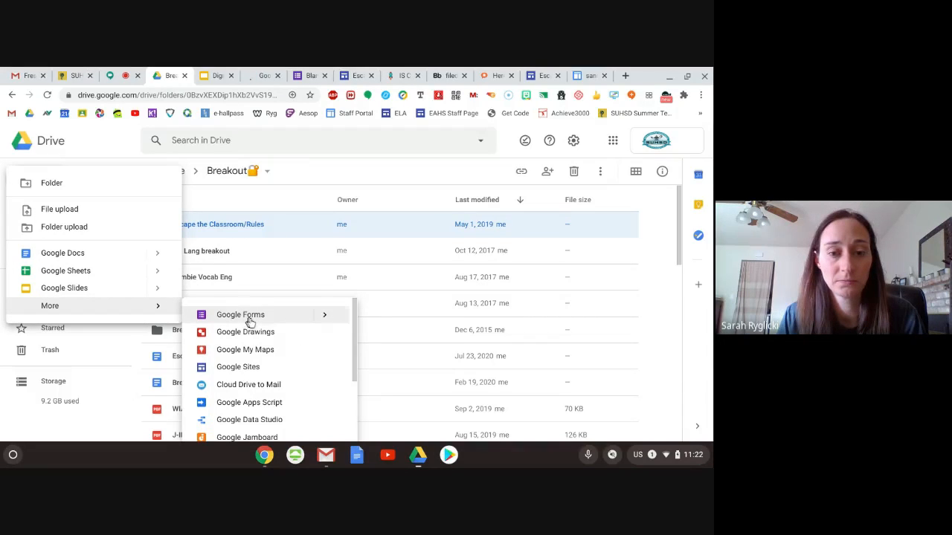
left_click(324, 316)
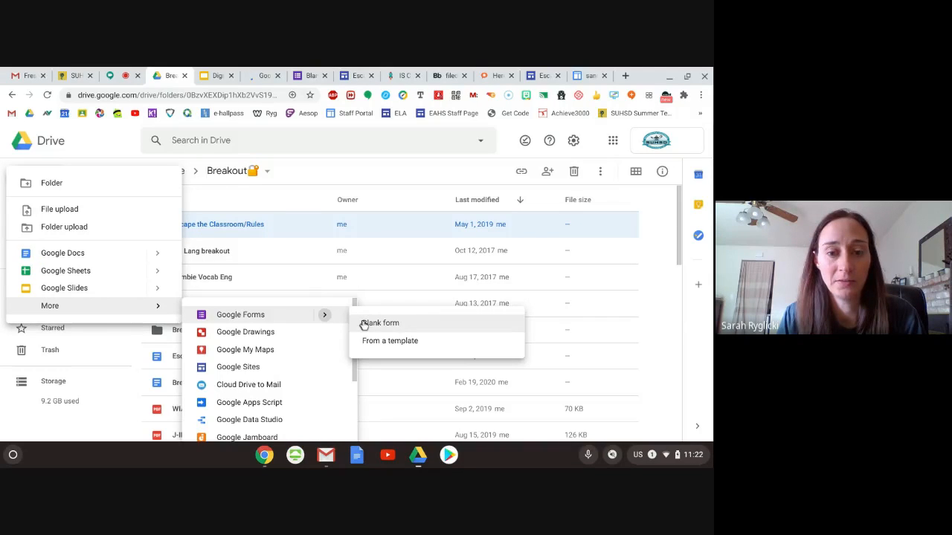
left_click(394, 325)
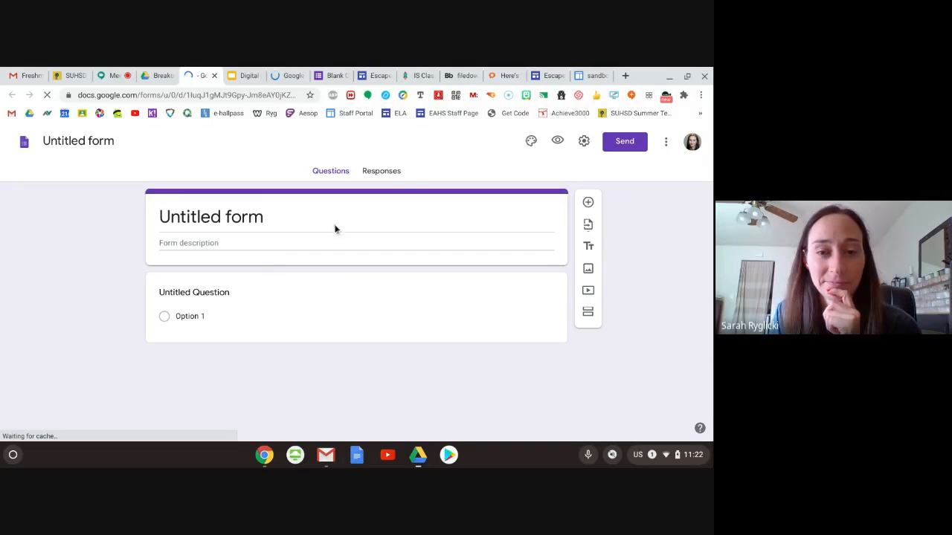
- Turn the form into a quiz, check the quiz and general settings, and save them
left_click(584, 142)
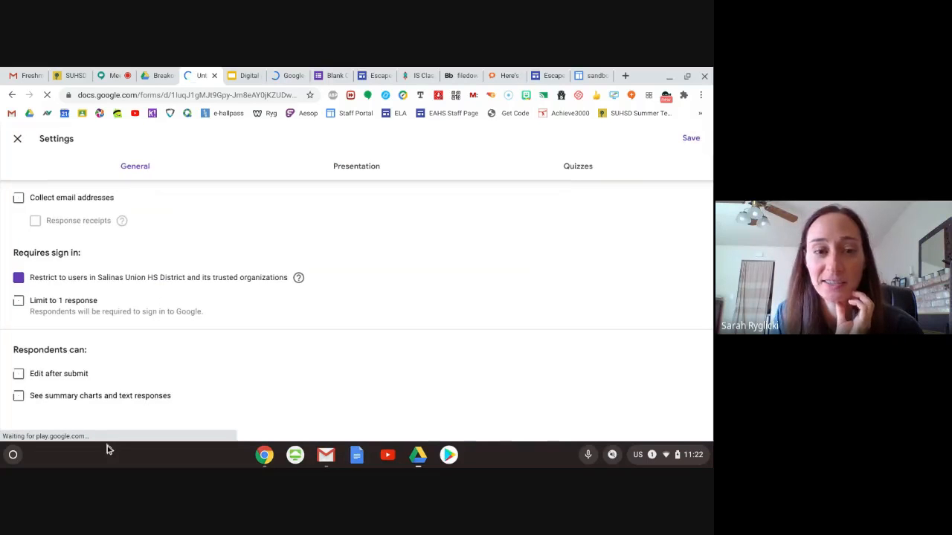
left_click(576, 170)
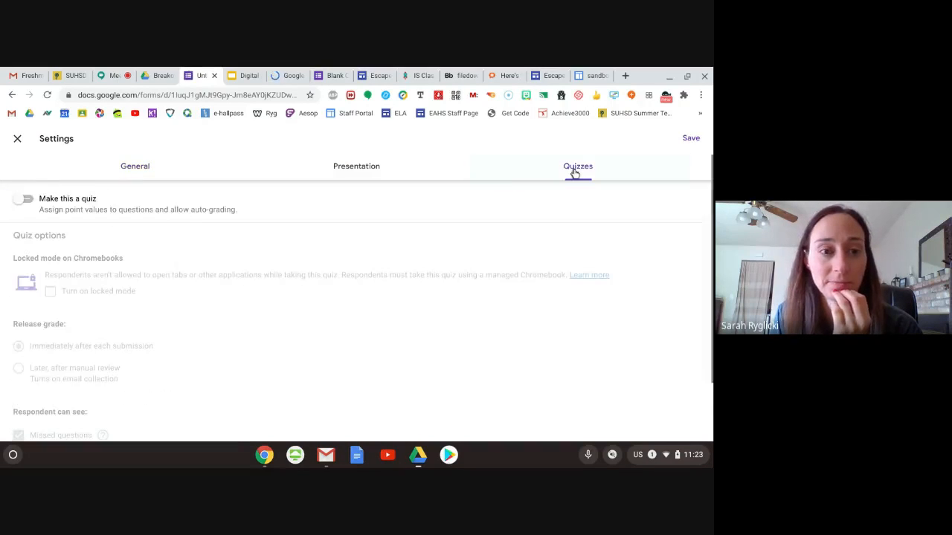
left_click(20, 201)
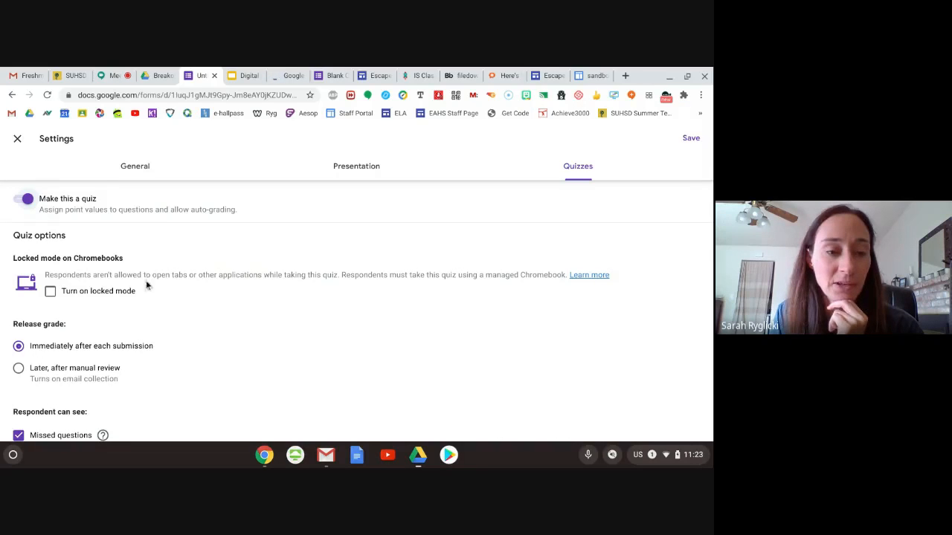
scroll(175, 300, "down", 2)
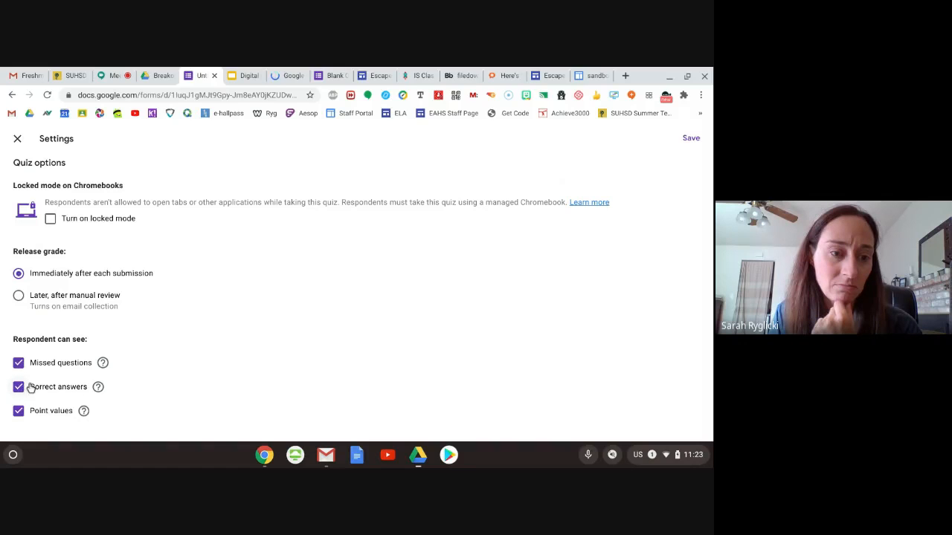
scroll(156, 373, "up", 2)
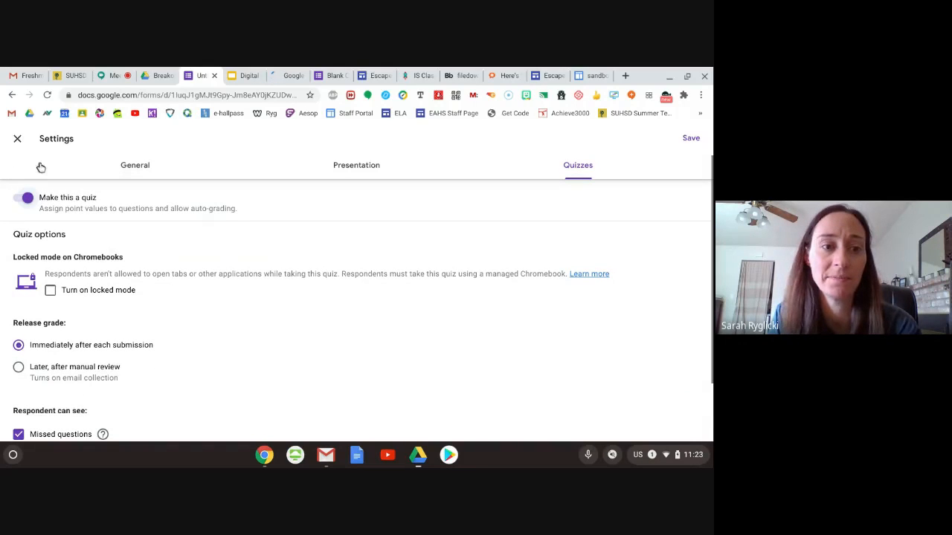
left_click(133, 166)
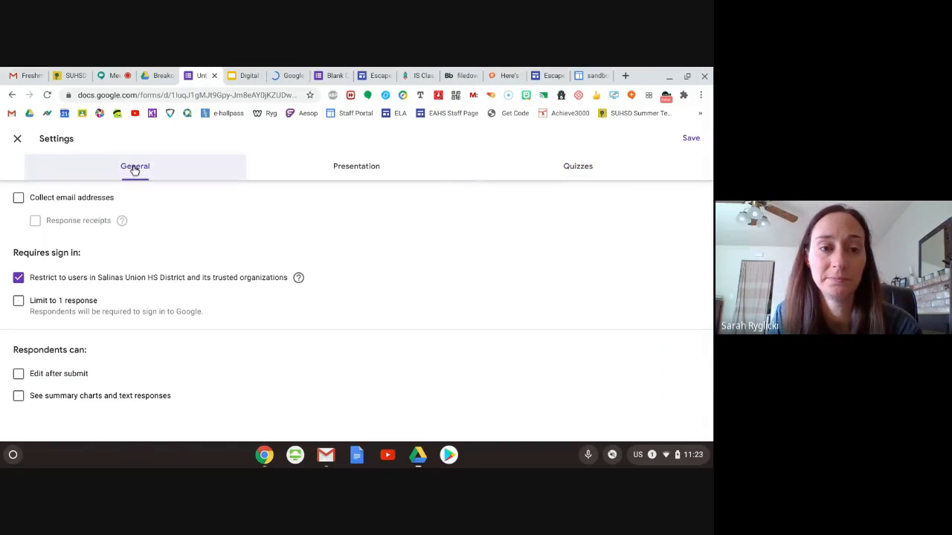
left_click(689, 140)
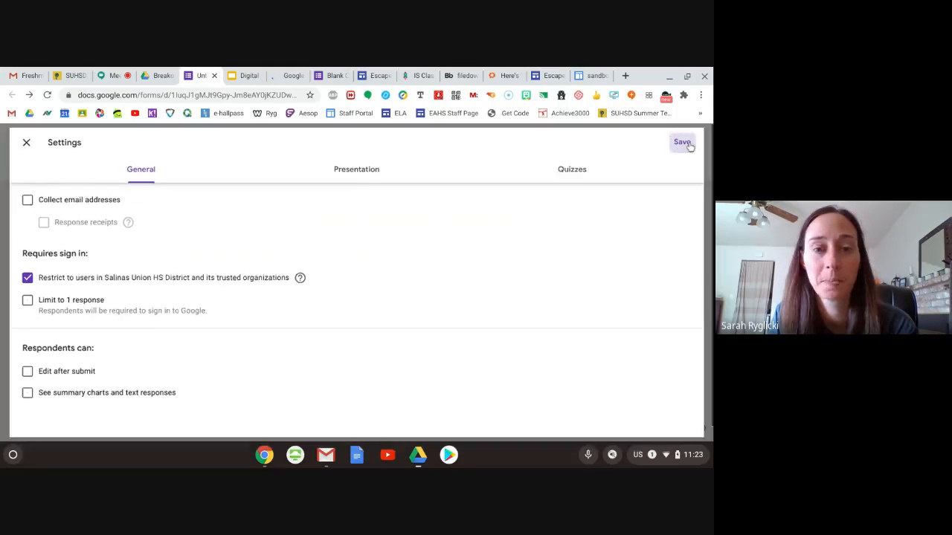
- Title the form "Locks"
scroll(112, 304, "down", 1)
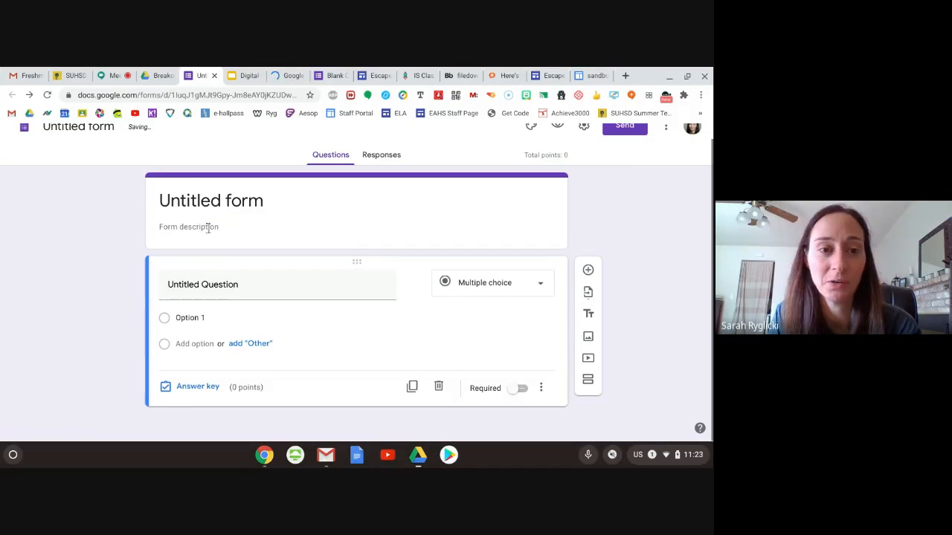
left_click(192, 195)
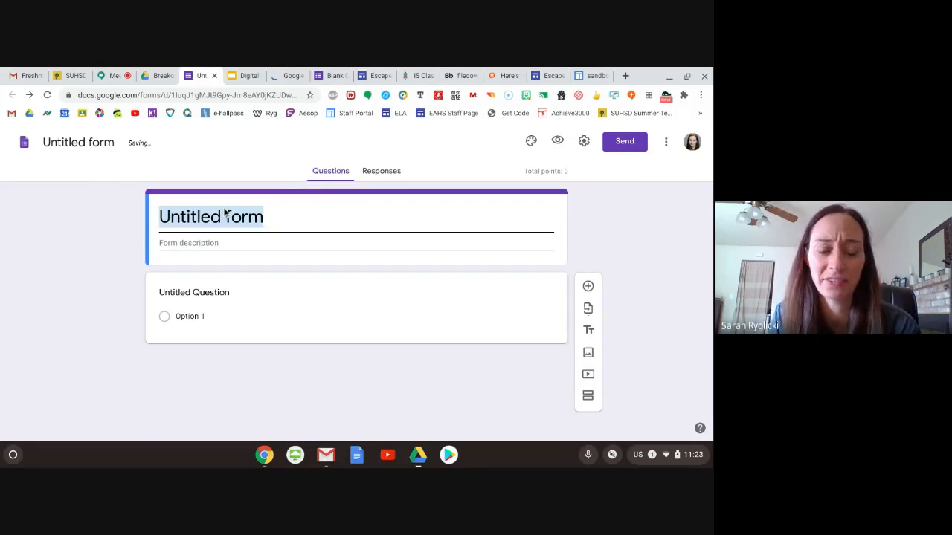
type("Locks")
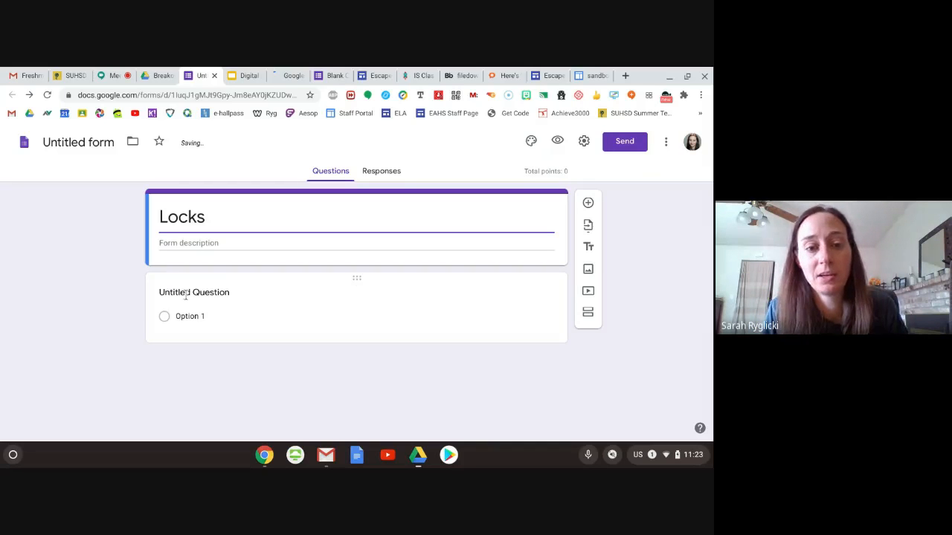
- Change the untitled multiple-choice question to a short answer question
left_click(186, 295)
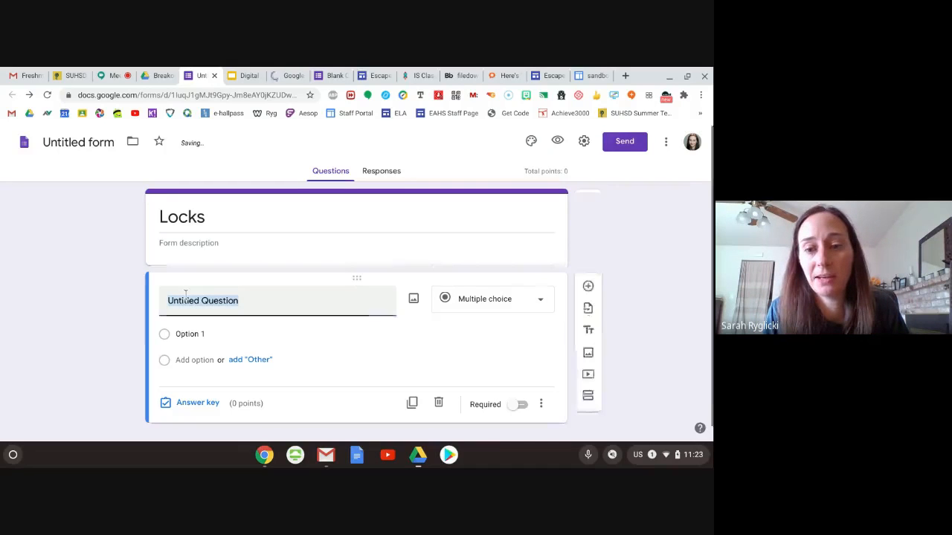
left_click(538, 300)
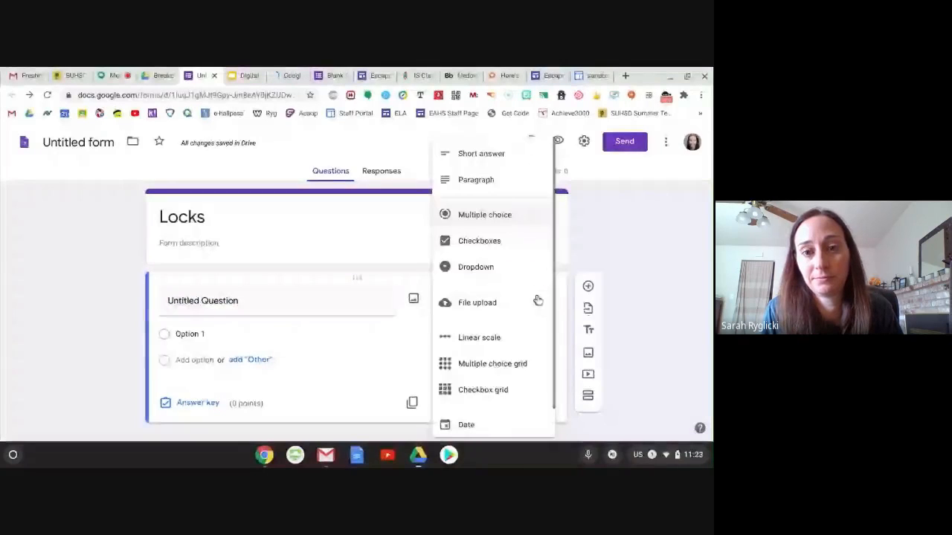
left_click(483, 159)
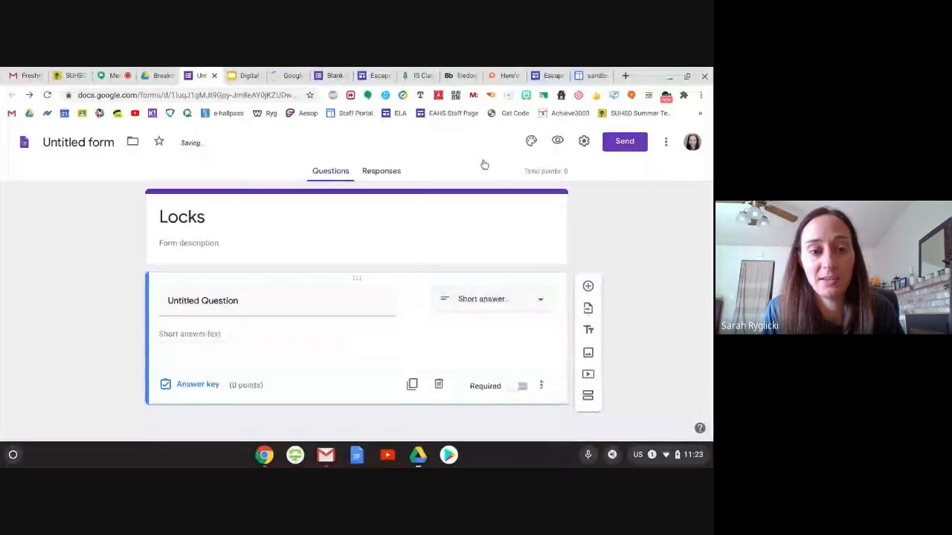
- Enter "3 letter lock" as the title of the short answer question
left_click(221, 307)
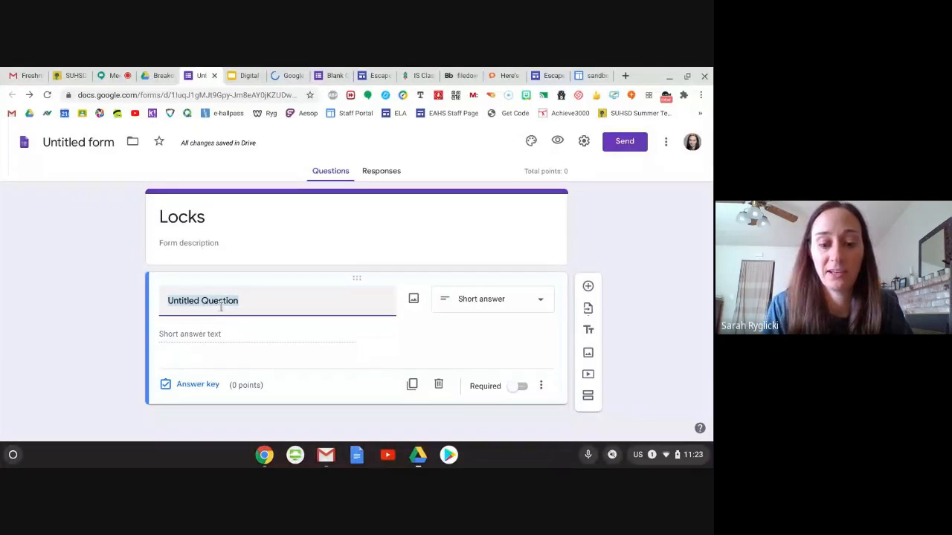
type("3 digit")
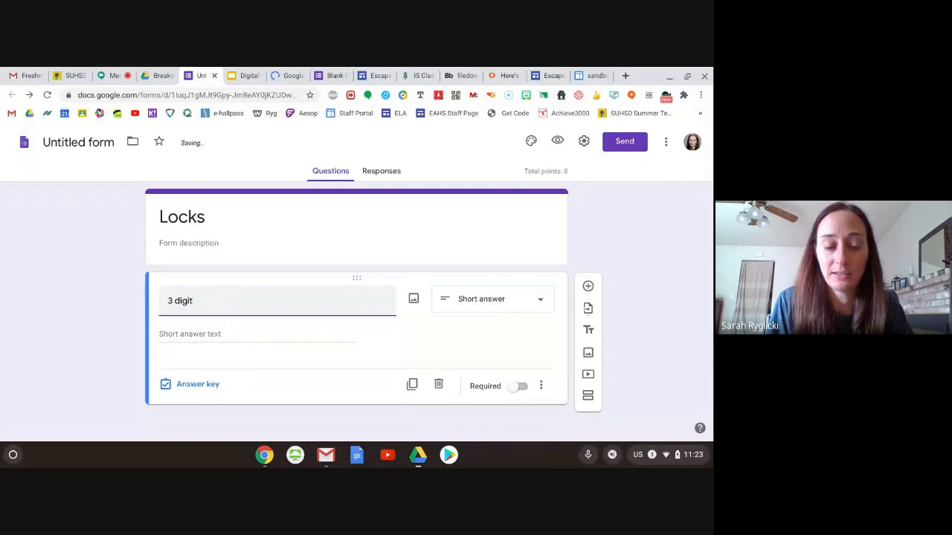
type(" lett")
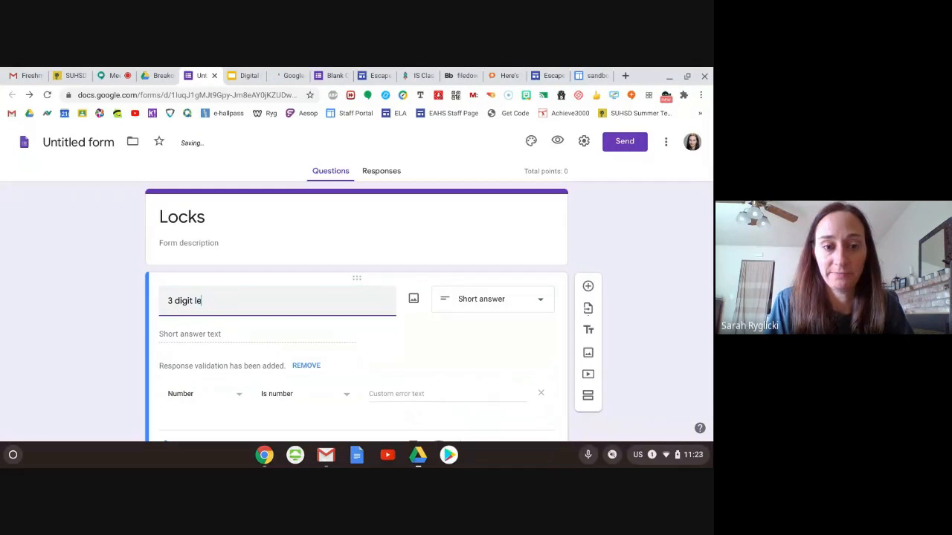
key("BackSpace")
key("BackSpace")
key("BackSpace")
key("BackSpace")
key("BackSpace")
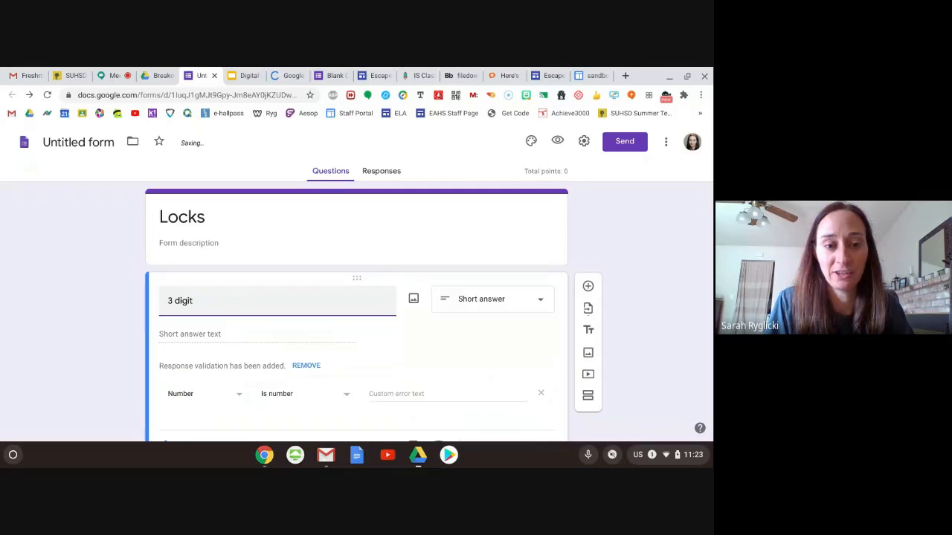
key("BackSpace")
key("BackSpace")
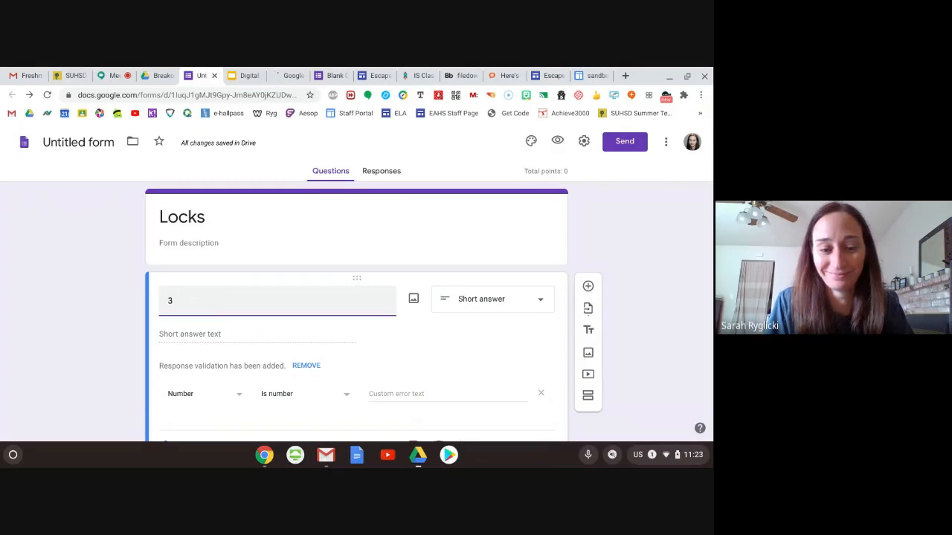
type("letter")
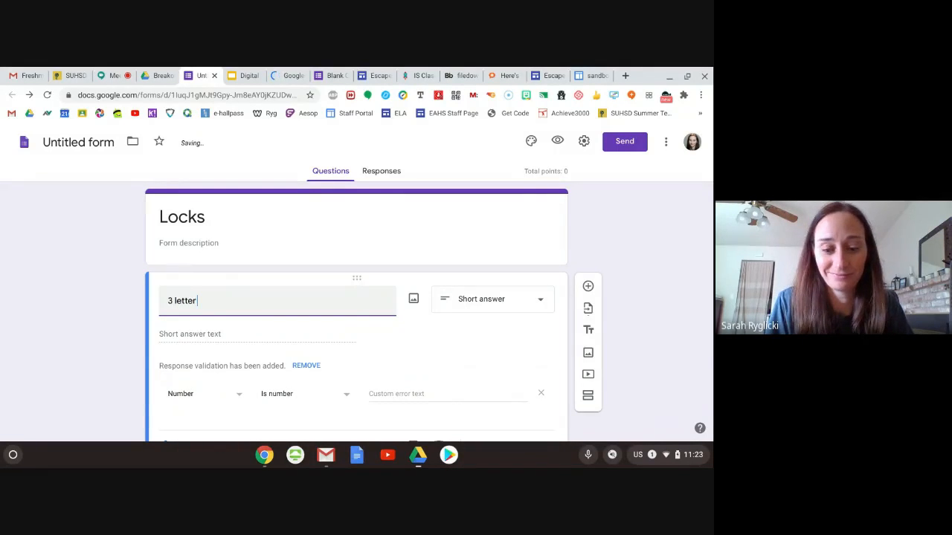
type(" lock")
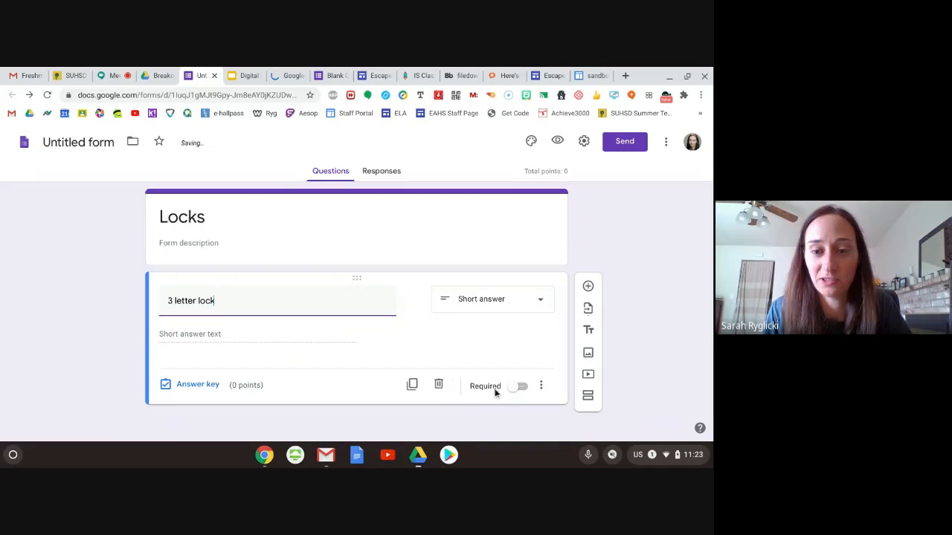
- Make the 3 letter lock question required and add response validation to it
left_click(513, 388)
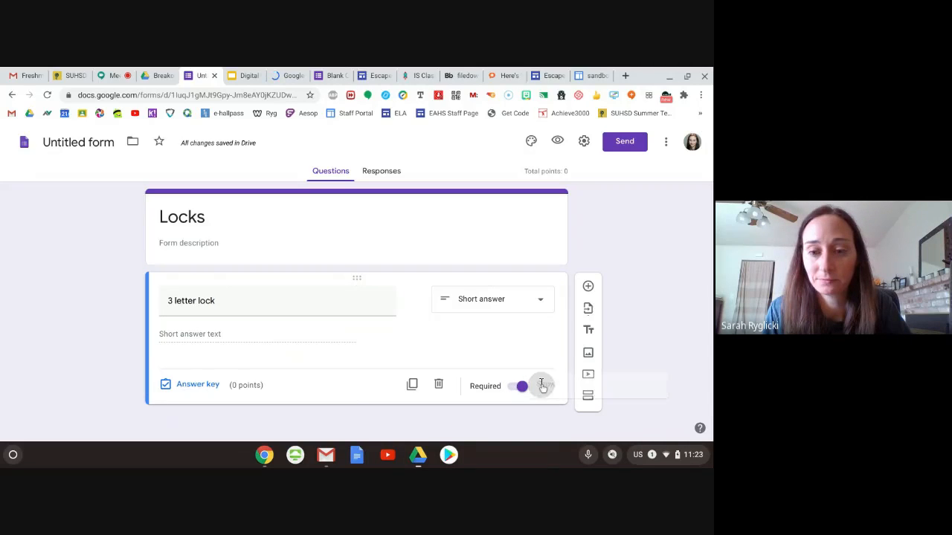
left_click(540, 385)
left_click(565, 416)
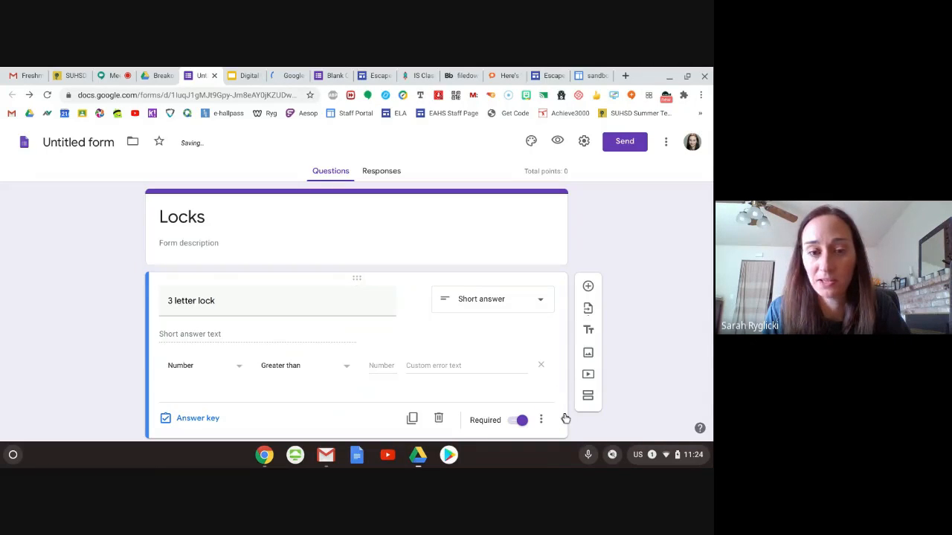
- Set the 3 letter lock's validation rule to text that contains "PIG" in capitals
left_click(231, 369)
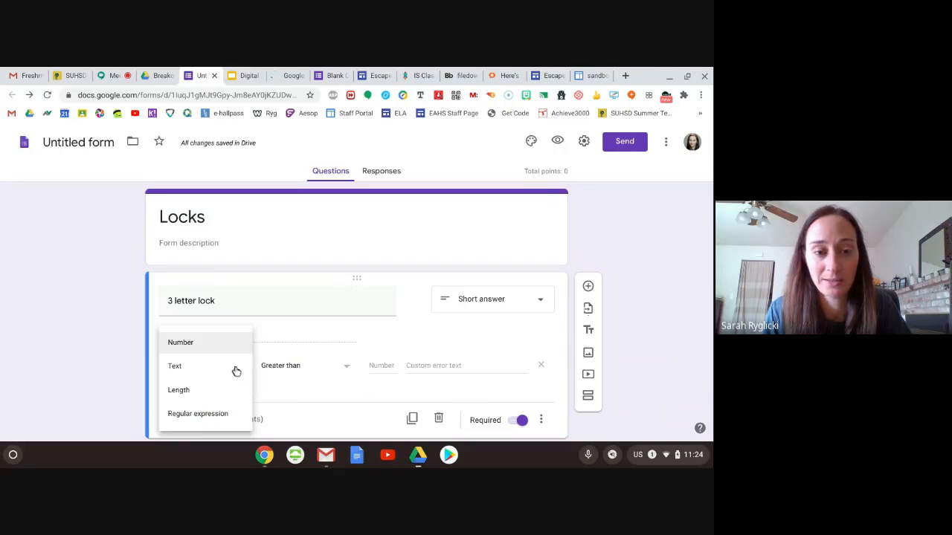
left_click(181, 369)
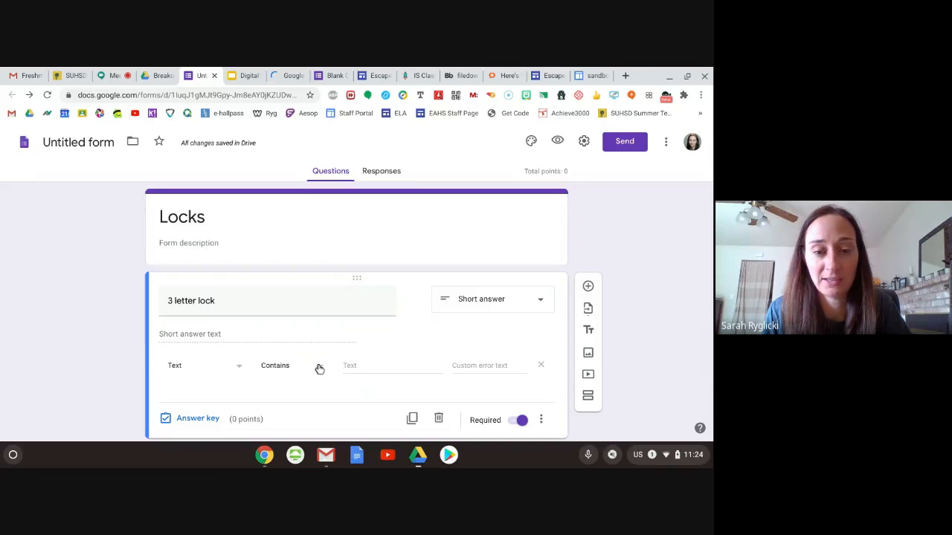
left_click(319, 369)
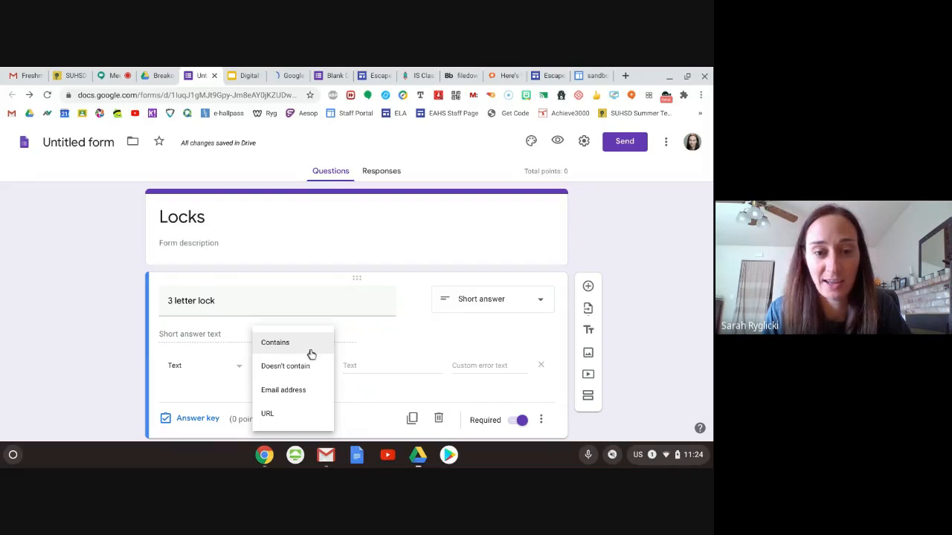
left_click(308, 347)
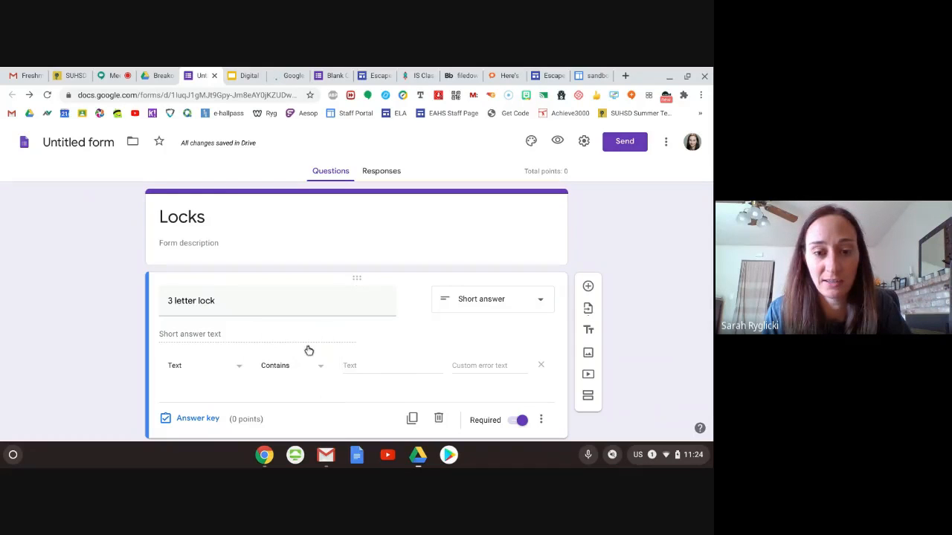
left_click(362, 365)
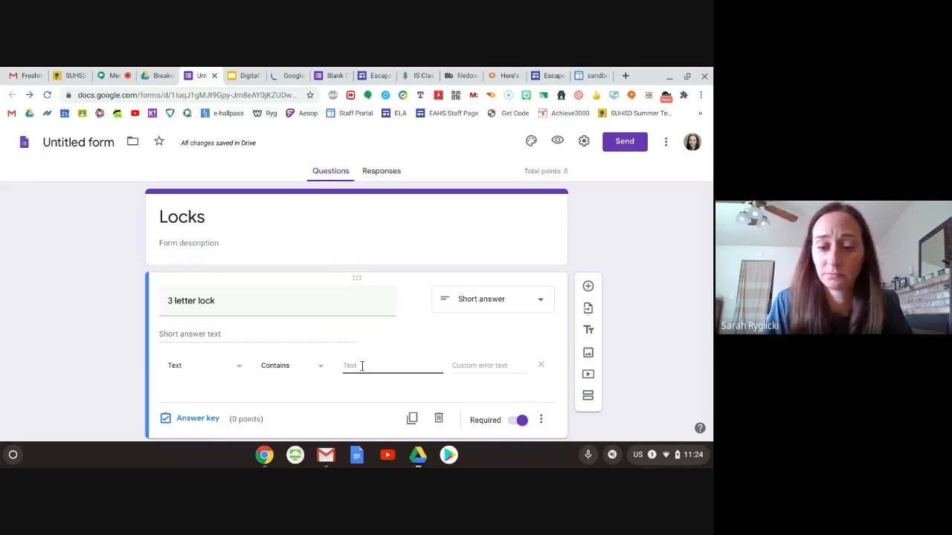
type("pig")
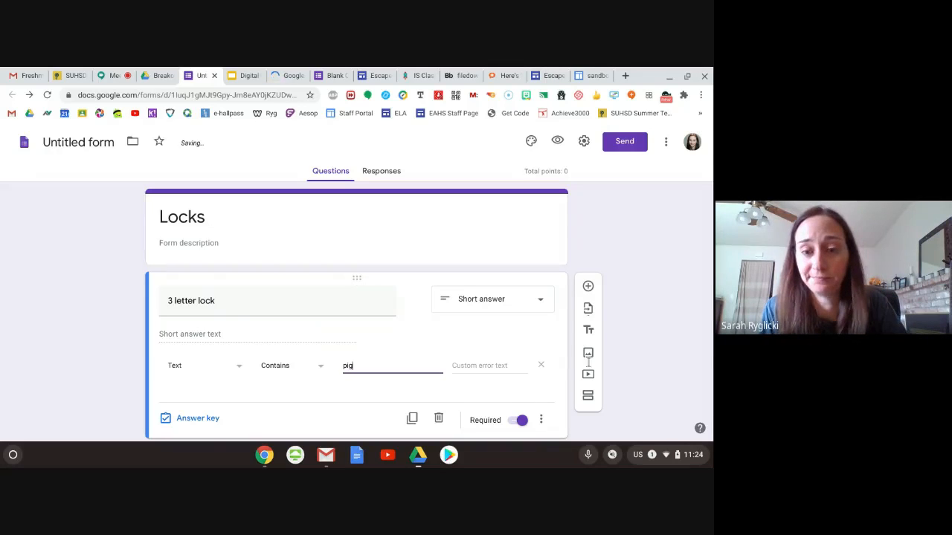
key("BackSpace")
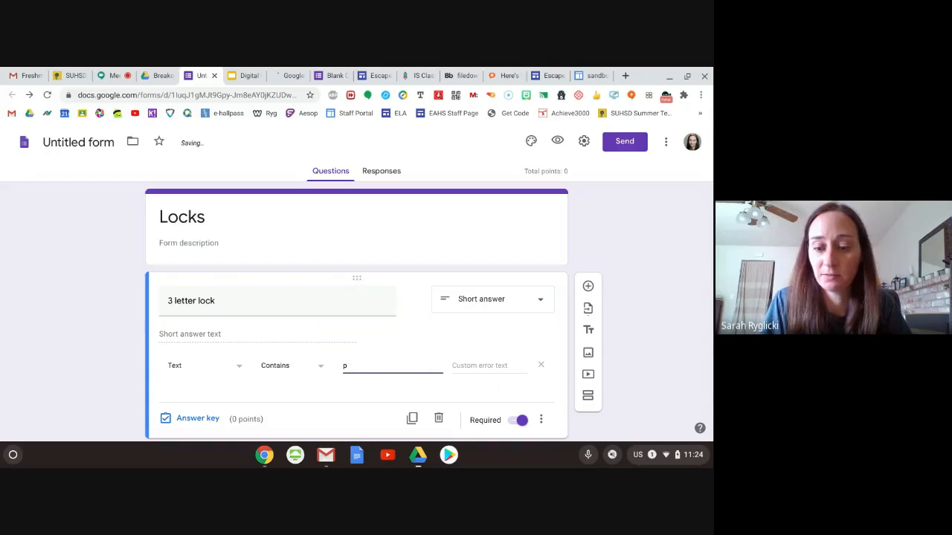
key("BackSpace")
type("PIG")
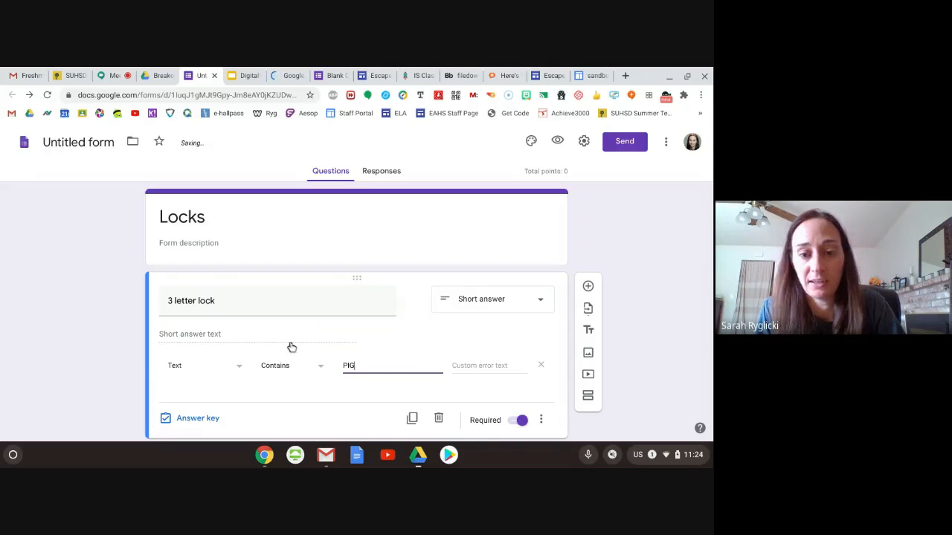
- Add a description reading "All Caps" to the 3 letter lock question
left_click(539, 421)
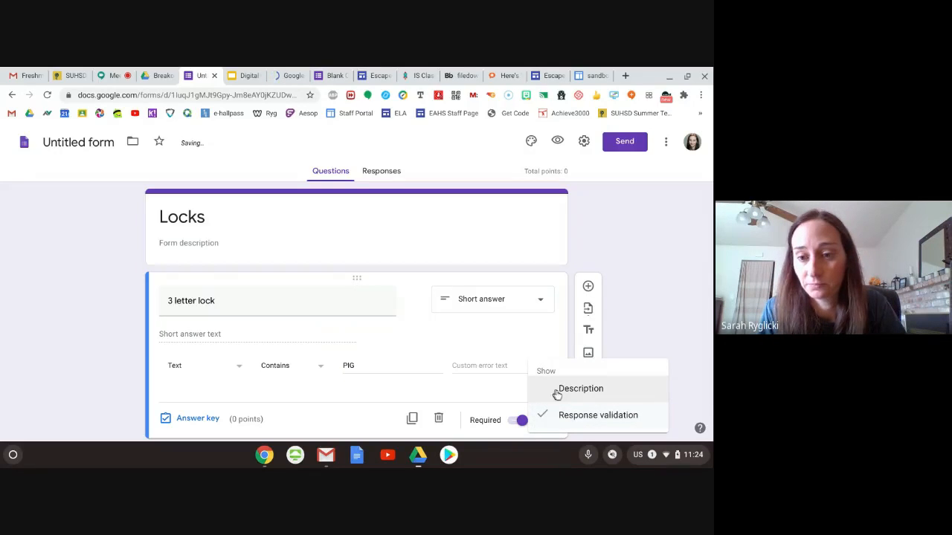
left_click(554, 392)
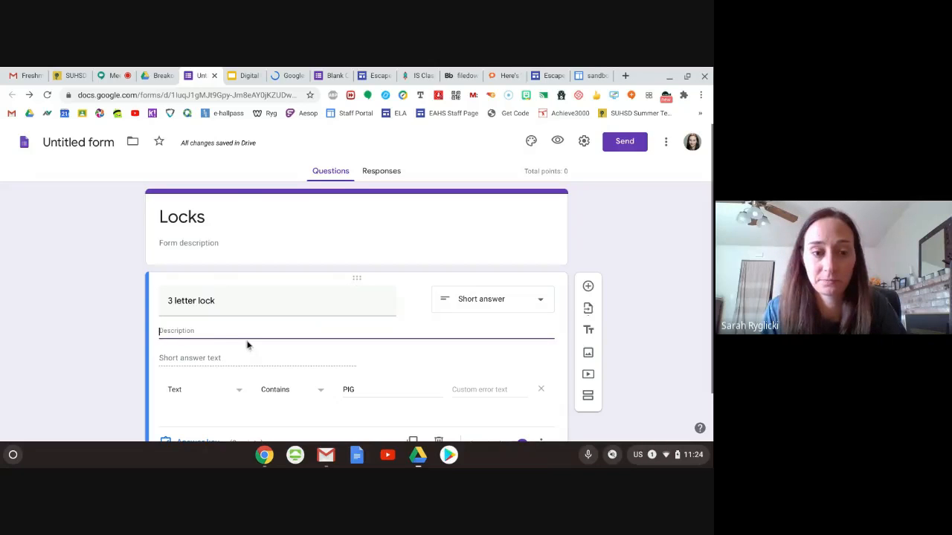
type("All")
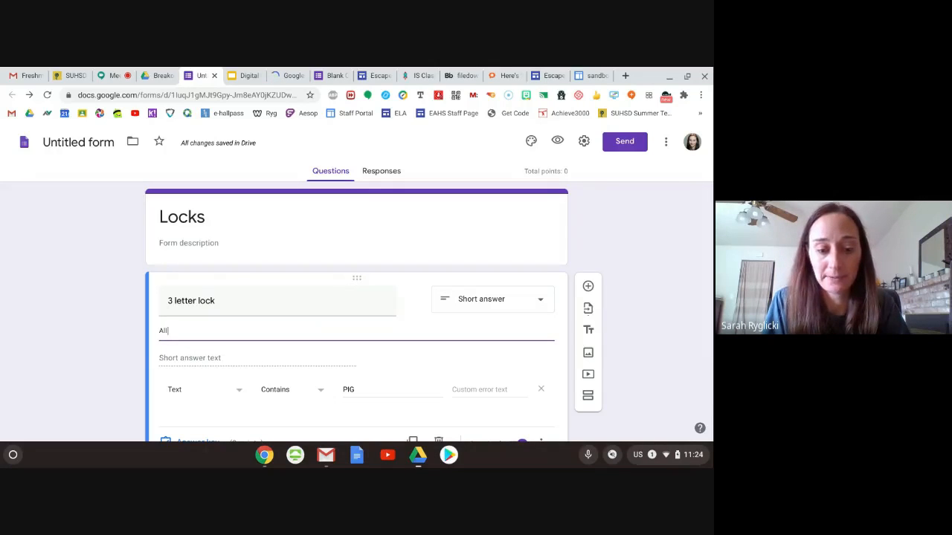
type(" Caps")
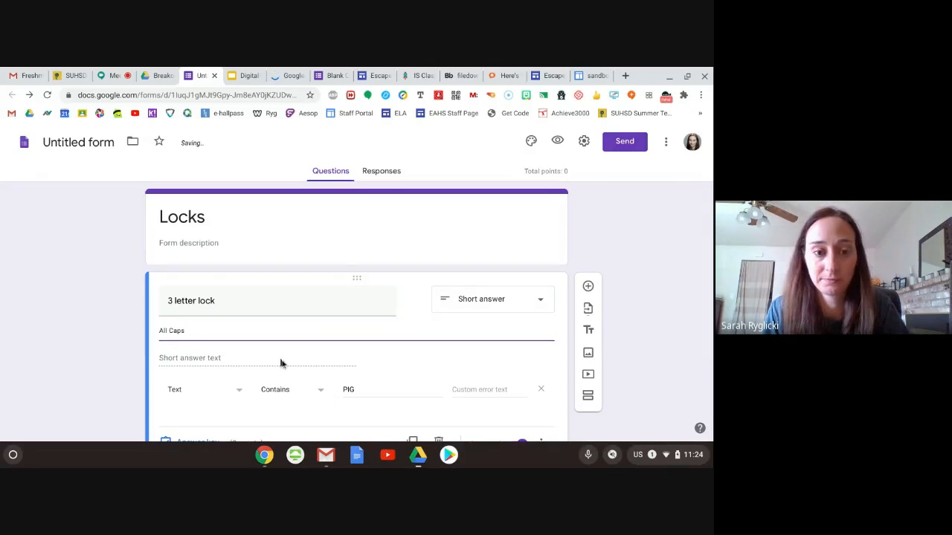
scroll(280, 361, "down", 1)
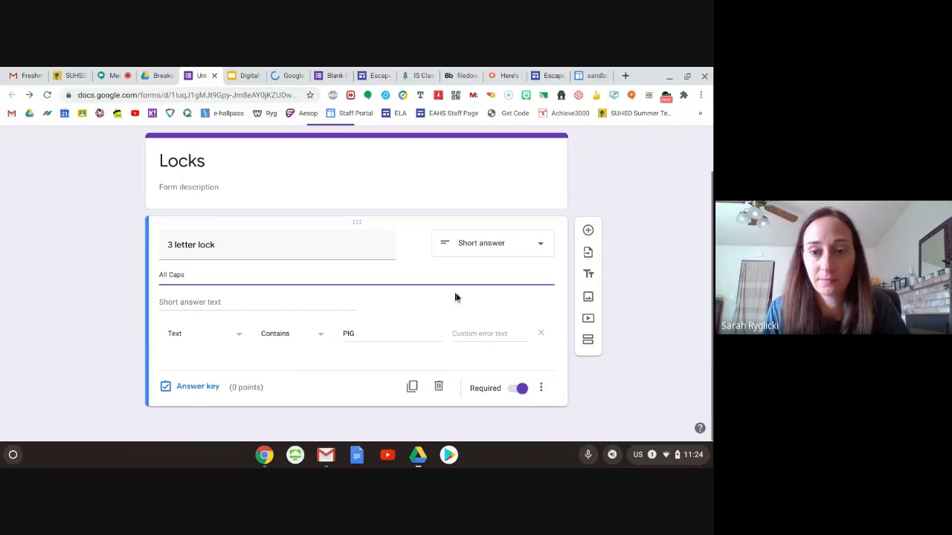
left_click(592, 197)
- Set the form's confirmation message to 'Tell teacher the word "watermelon"' and save the presentation settings
scroll(636, 252, "up", 1)
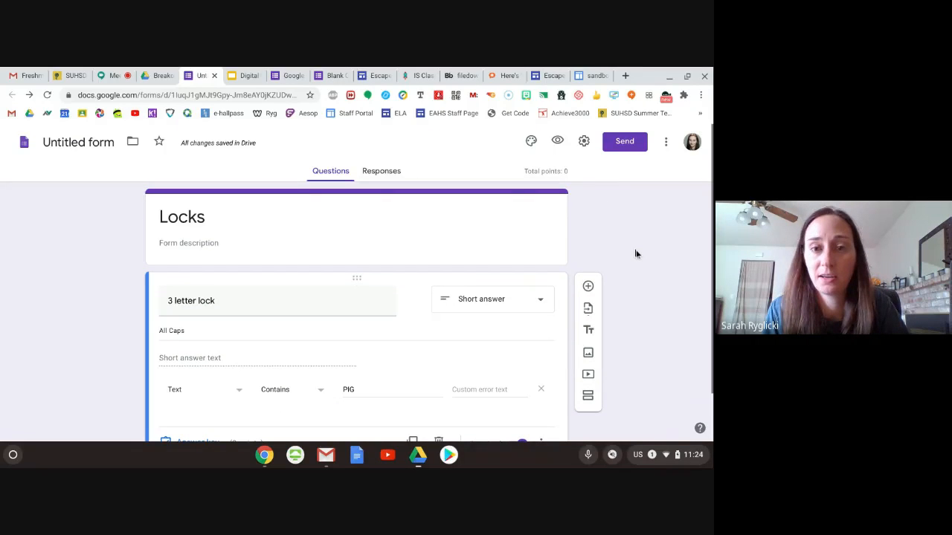
left_click(585, 141)
left_click(366, 170)
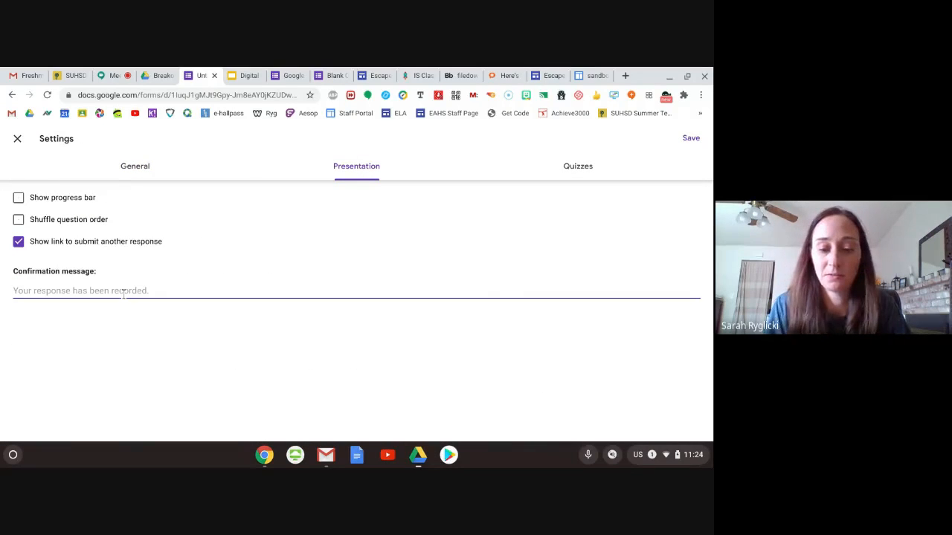
type("Te")
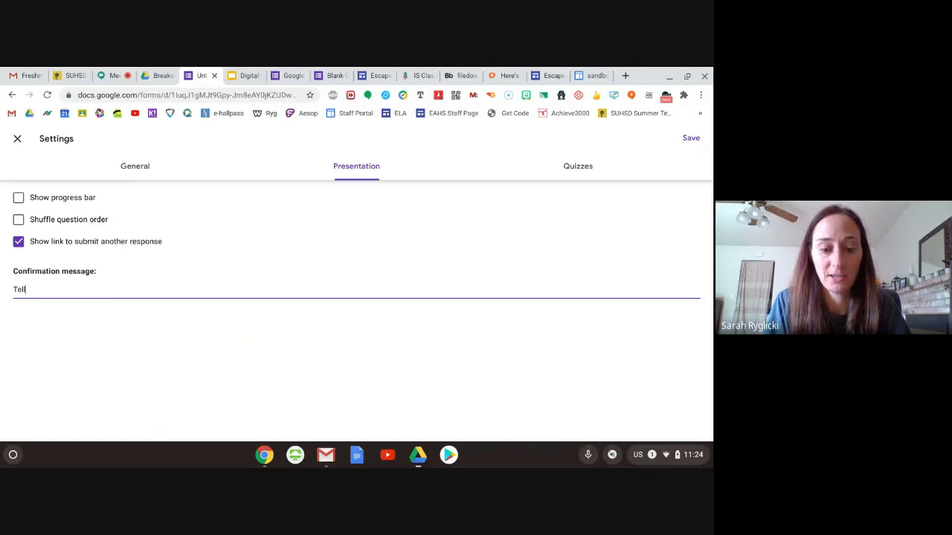
type("ll teacher")
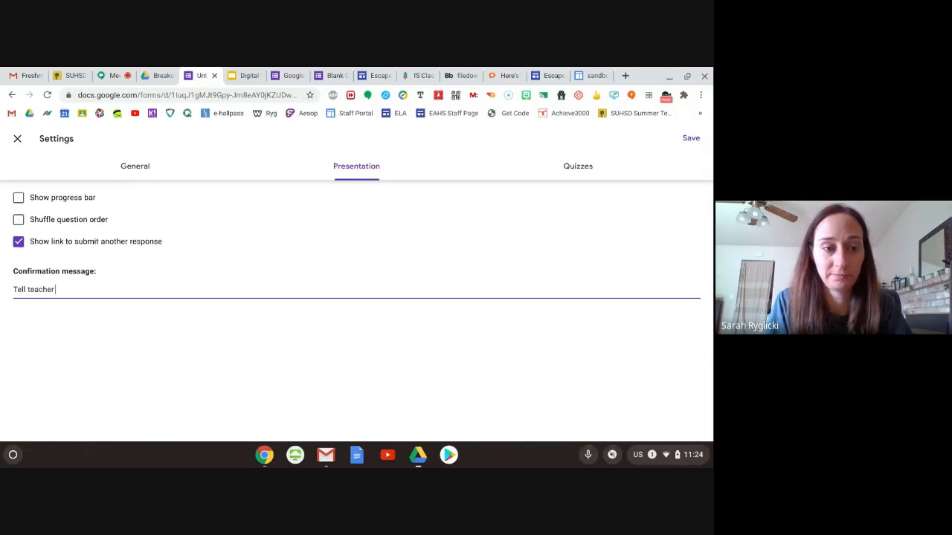
type(" the word")
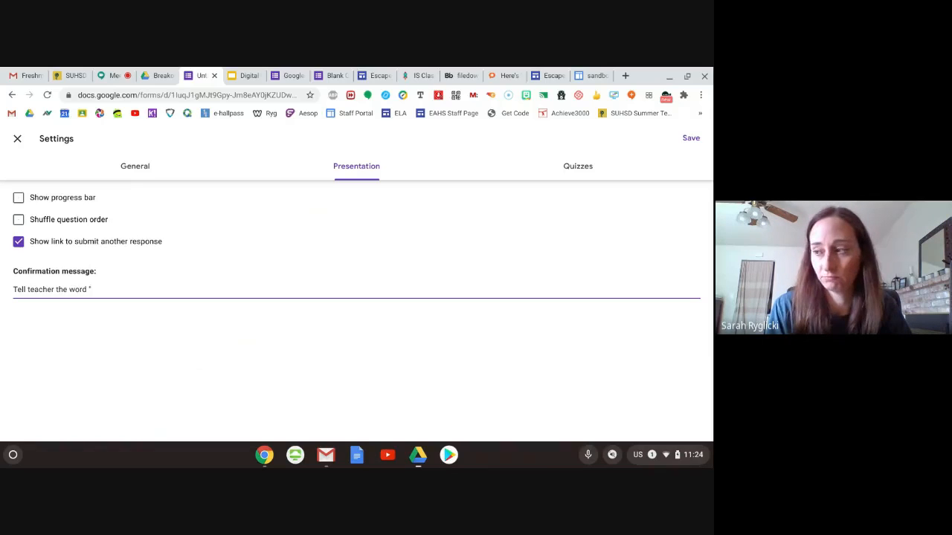
type("\"wate")
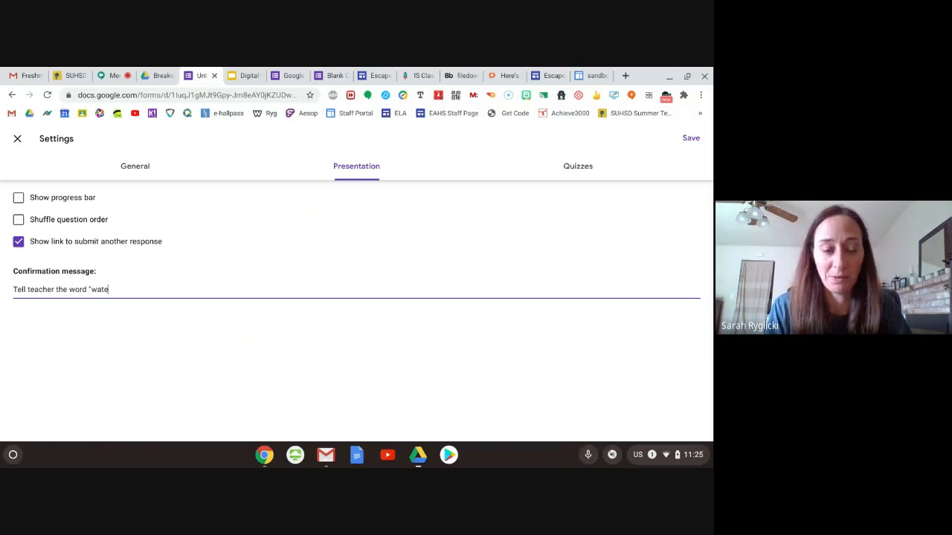
type("rmelon\"")
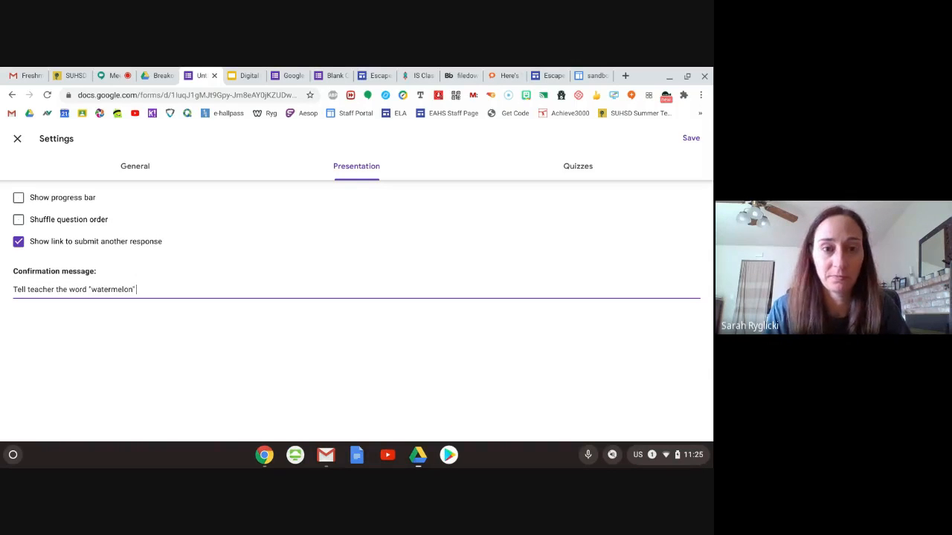
left_click(690, 139)
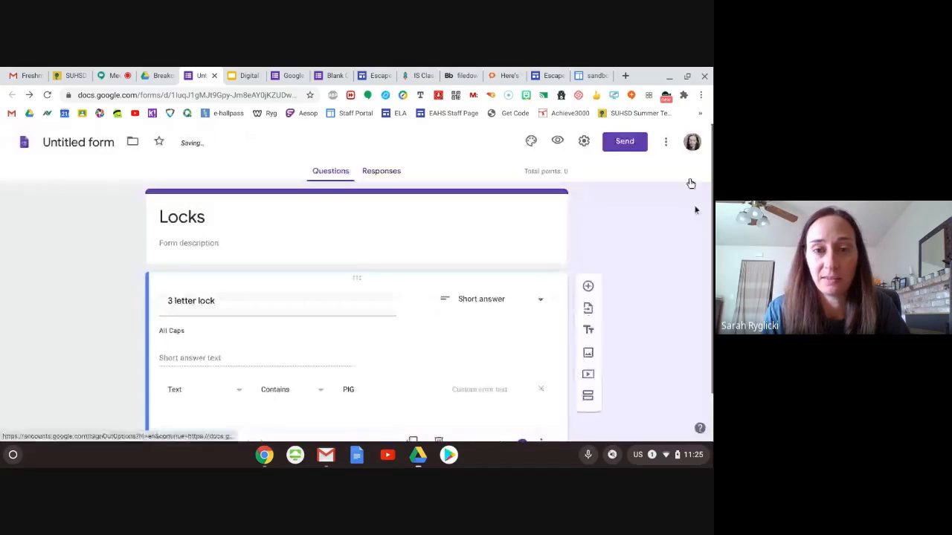
- Compare the Step 3 locks slide in the Google Slides presentation with the form, checking the text validation conditions offered for the 3 letter lock
scroll(665, 259, "down", 1)
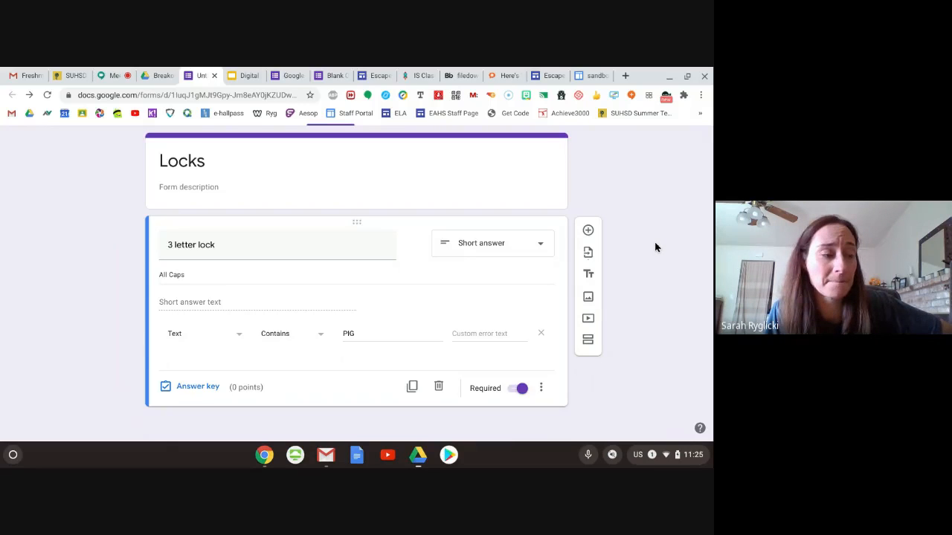
left_click(244, 76)
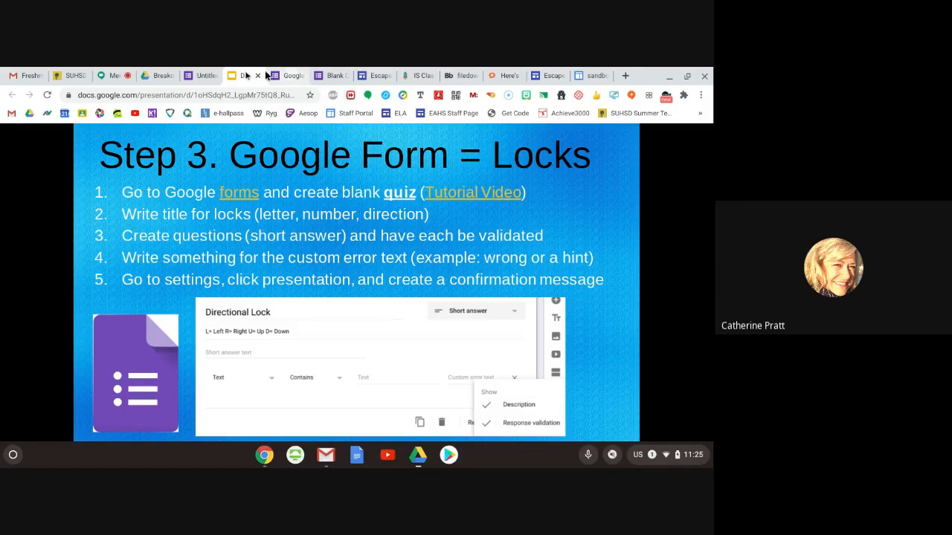
left_click(207, 75)
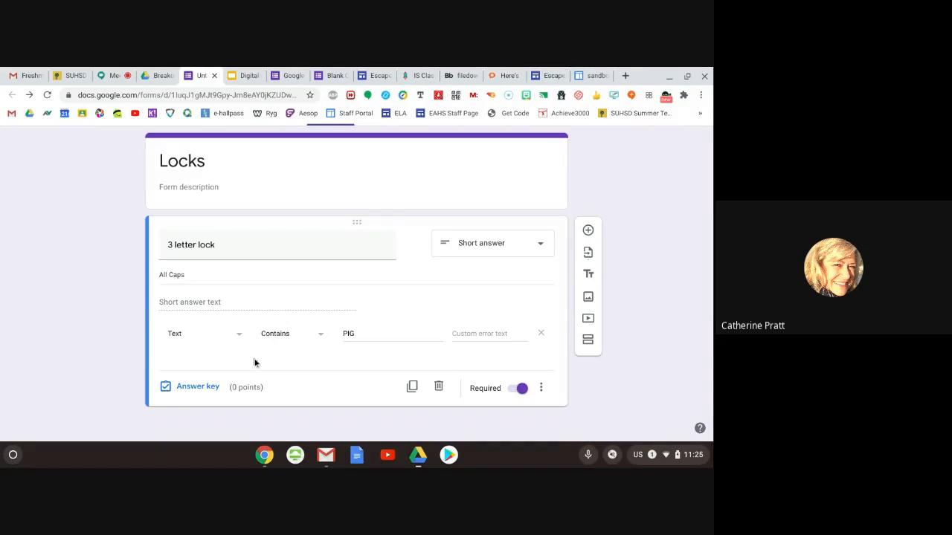
left_click(320, 340)
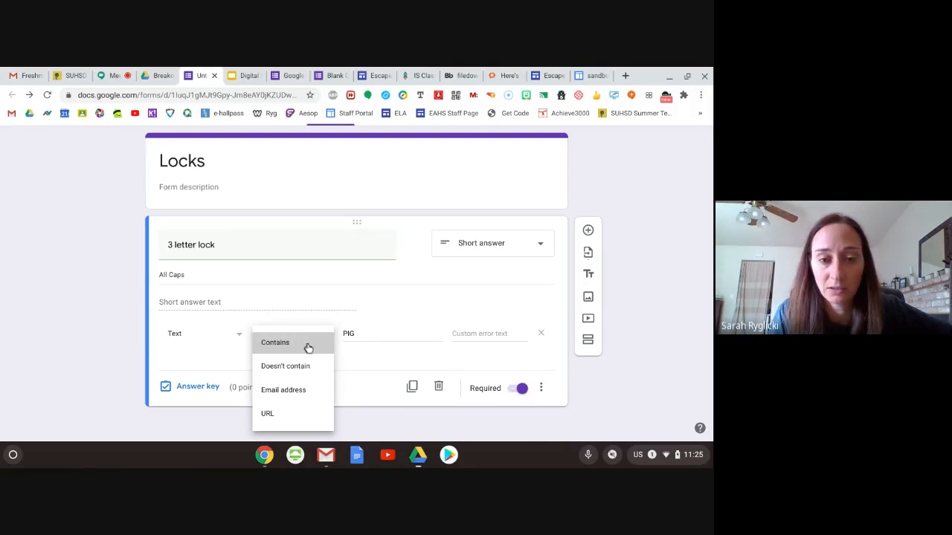
left_click(307, 345)
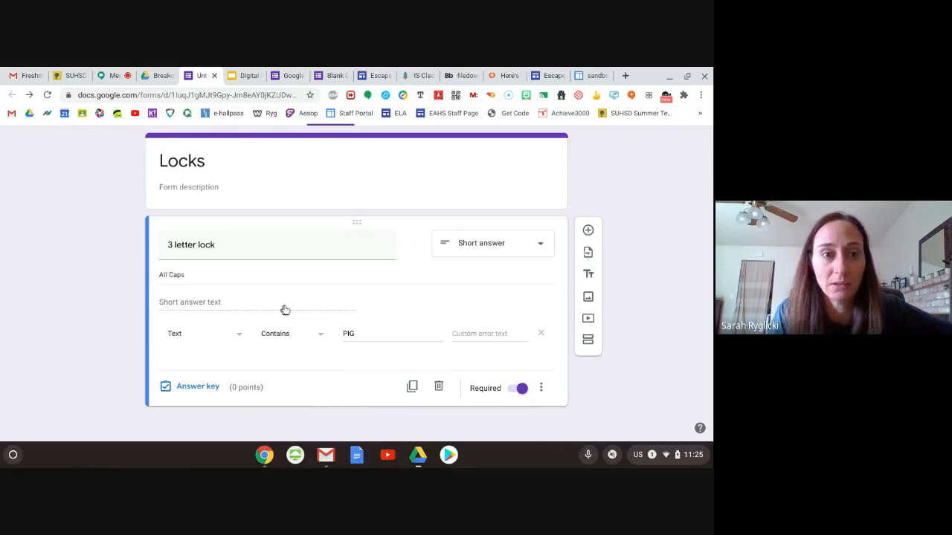
left_click(235, 79)
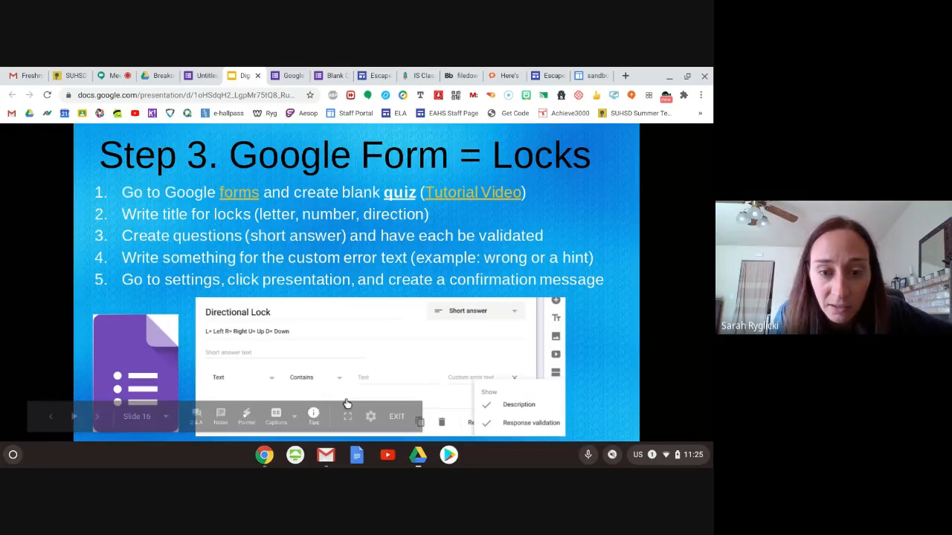
left_click(208, 77)
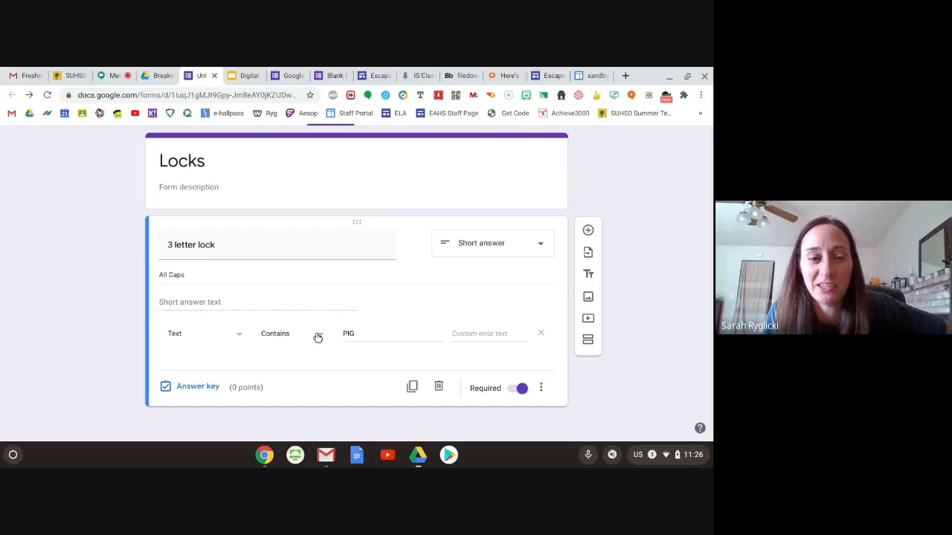
- Try a number validation rule with the "Is number" condition on the 3 letter lock question and switch the rule back to text
left_click(237, 335)
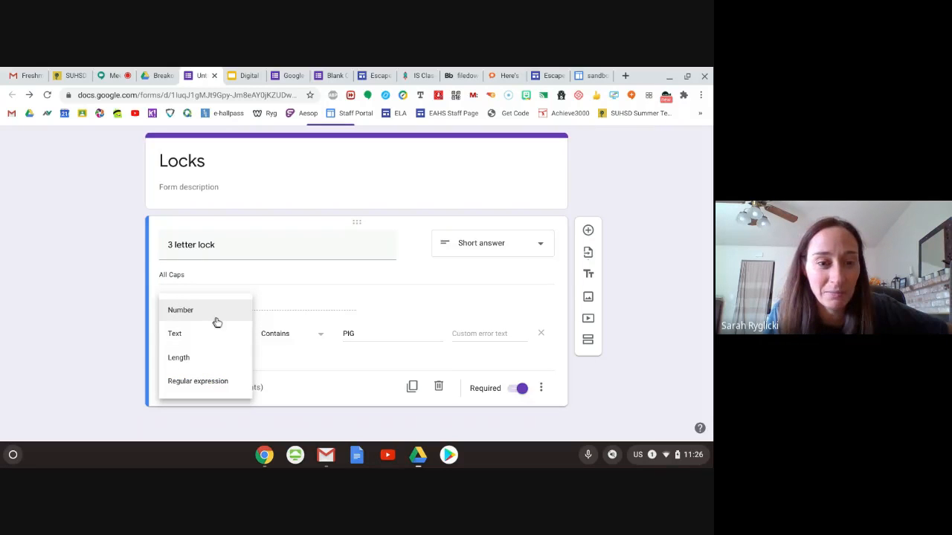
left_click(217, 319)
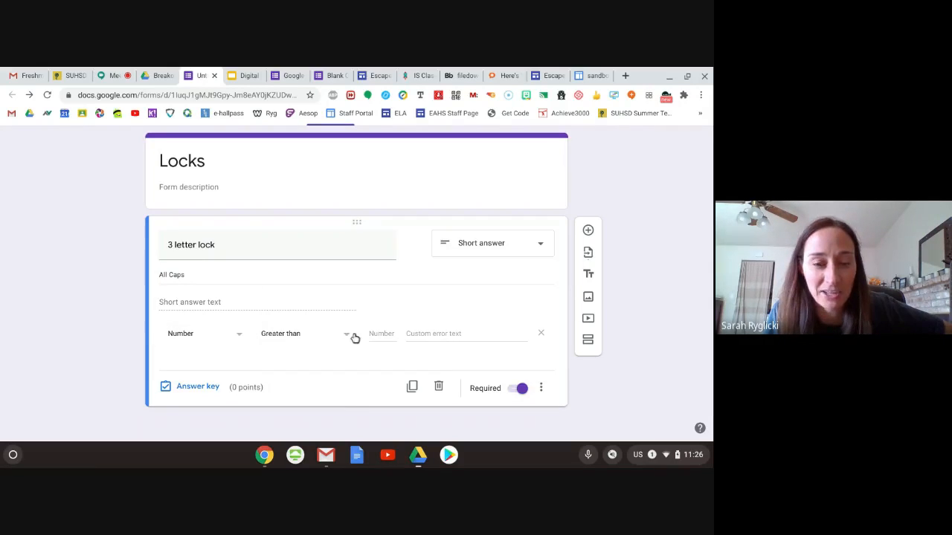
left_click(349, 336)
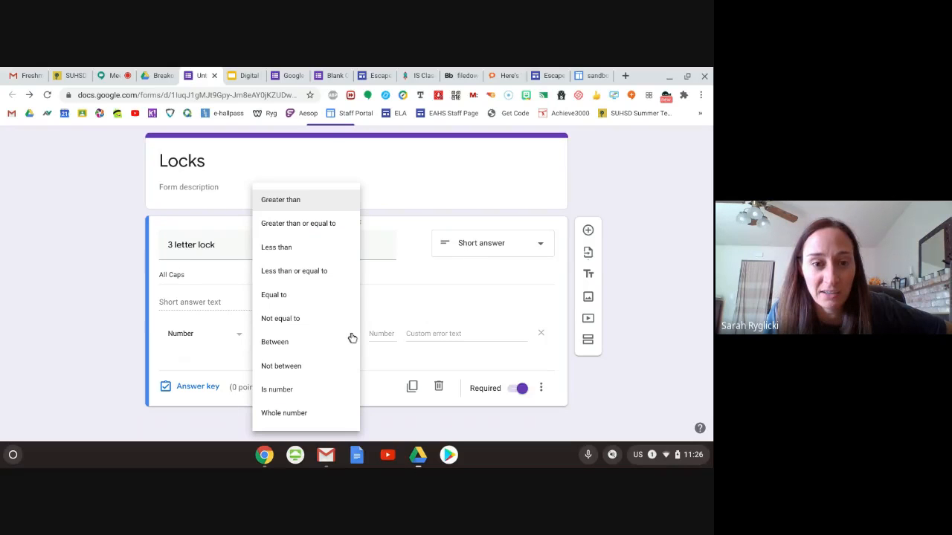
left_click(304, 389)
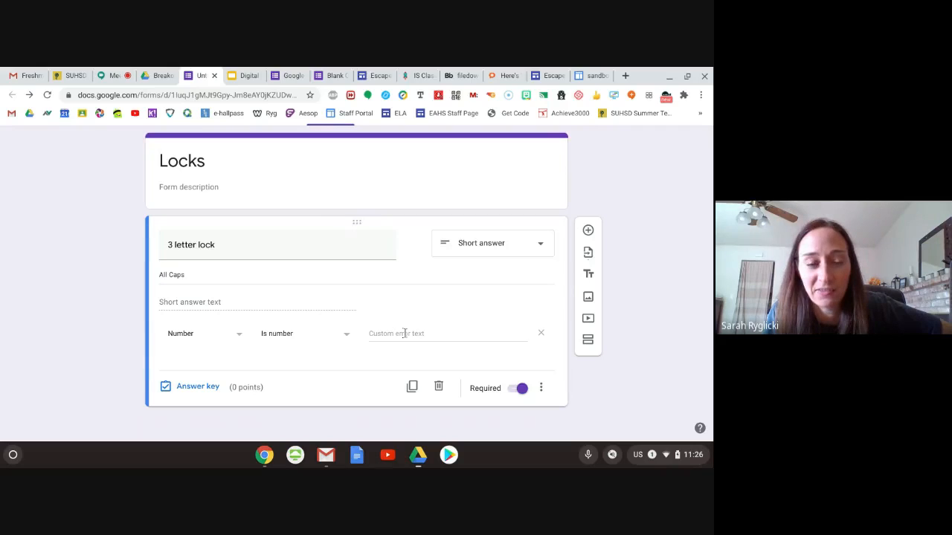
left_click(244, 334)
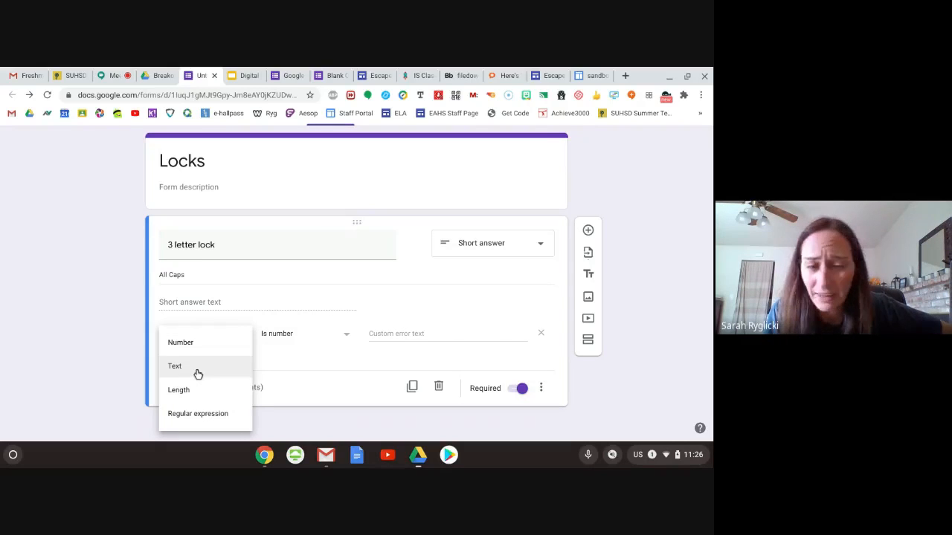
left_click(197, 372)
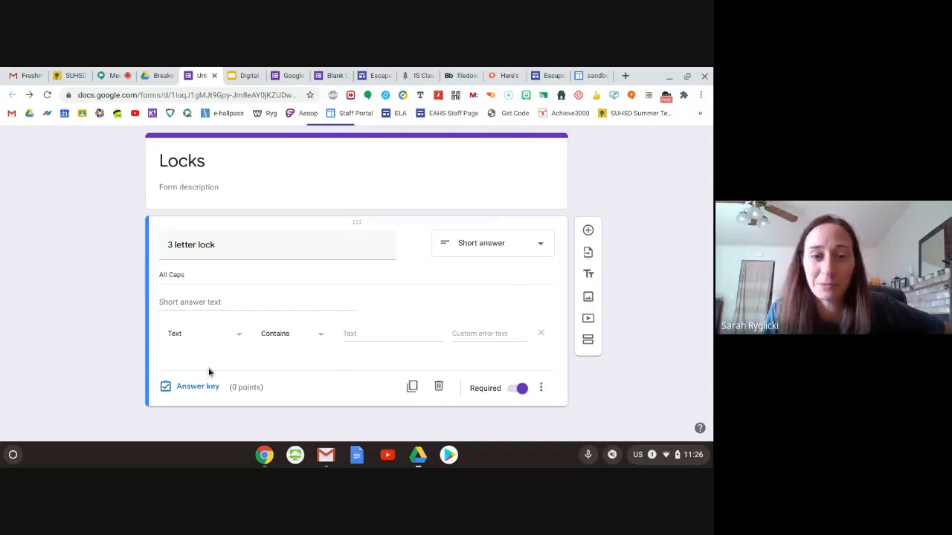
- Review the Step 3 instructions for the locks form in the Google Slides presentation alongside the form
left_click(241, 79)
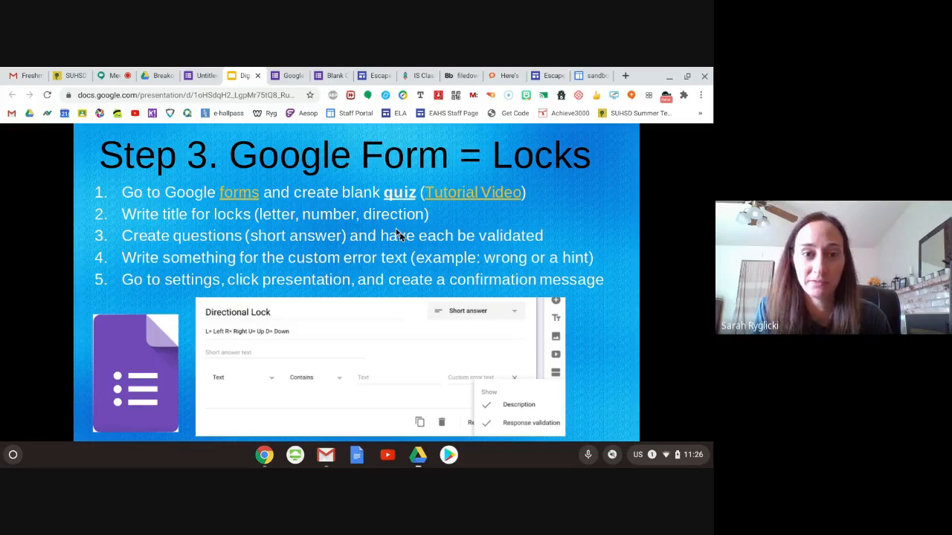
left_click(206, 76)
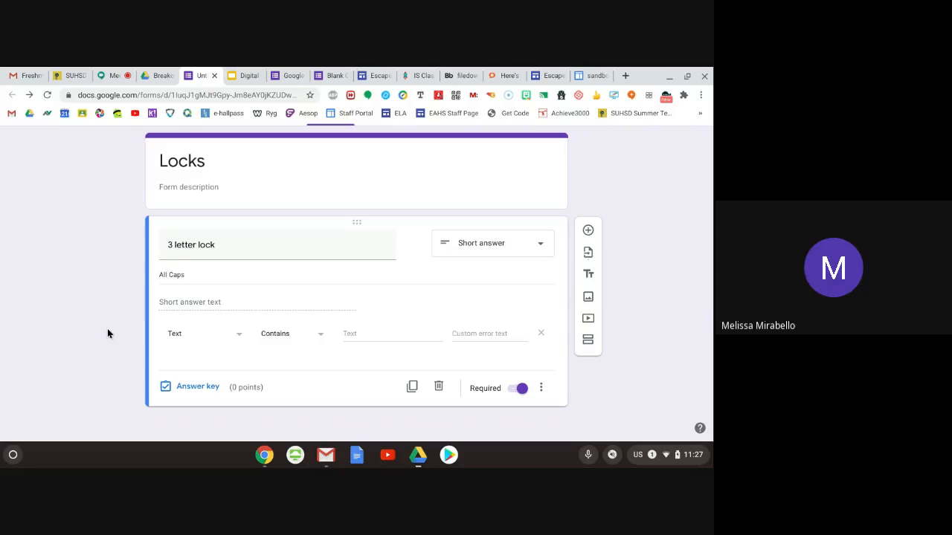
left_click(245, 76)
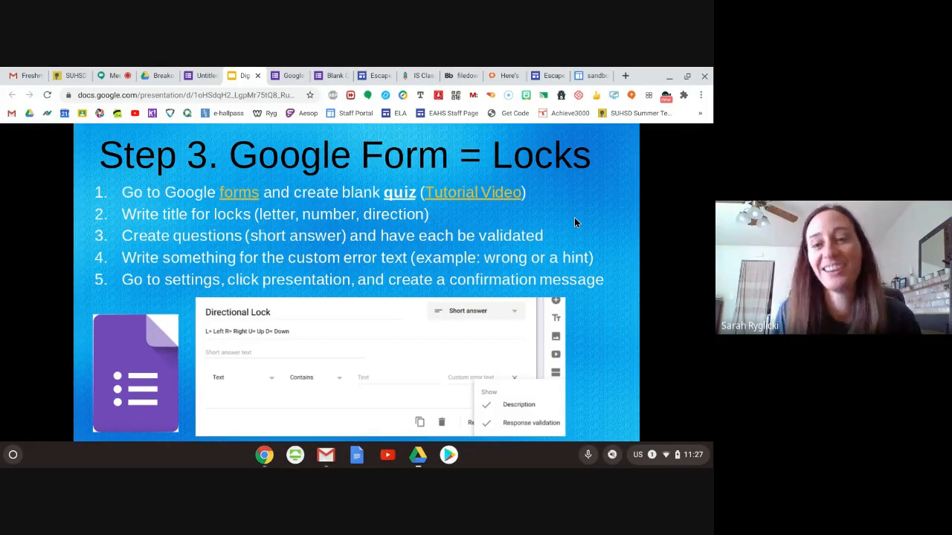
- Advance to the Step 4 slide, follow its Google Site link and create a blank site in new Google Sites
key("Right")
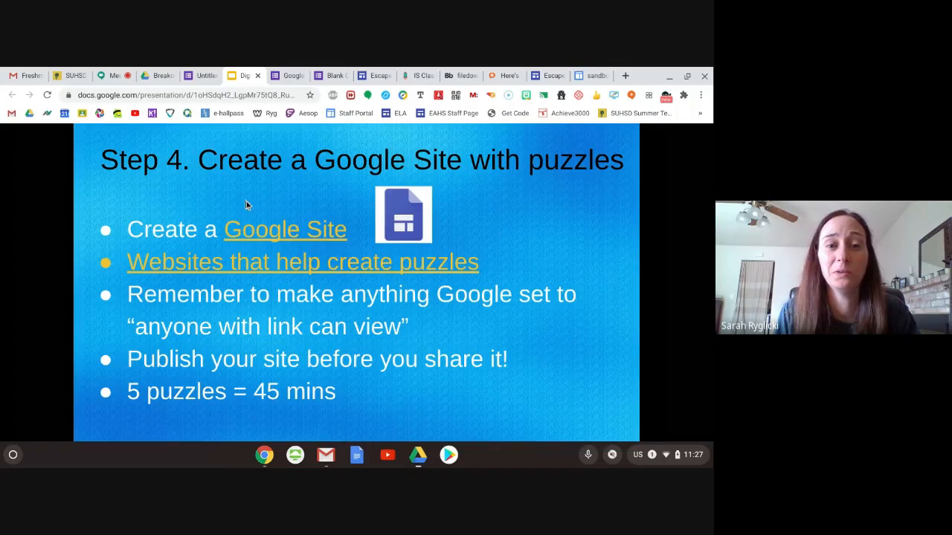
left_click(307, 230)
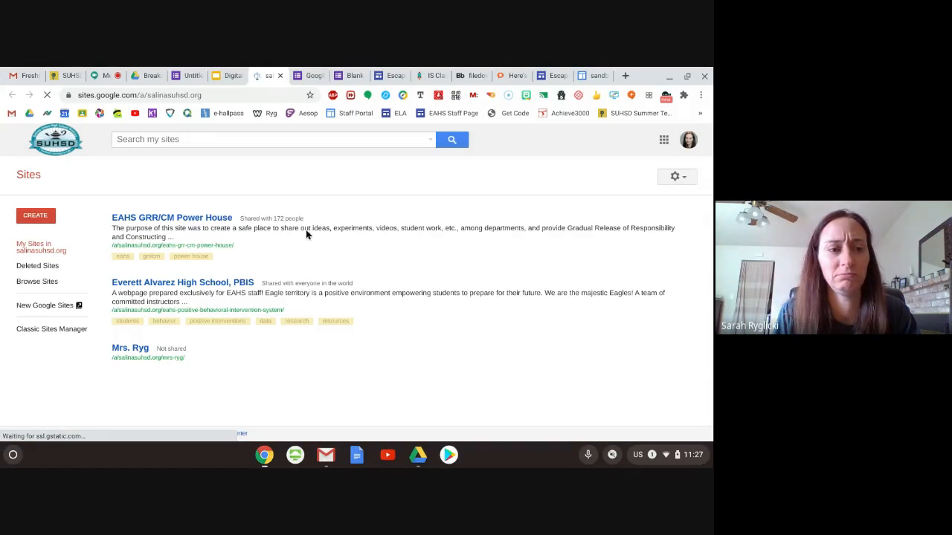
left_click(38, 217)
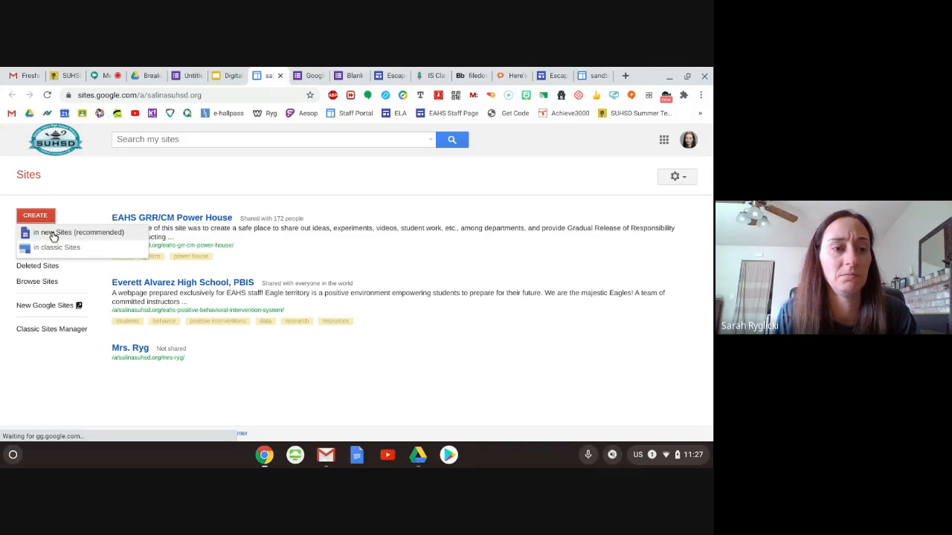
left_click(57, 233)
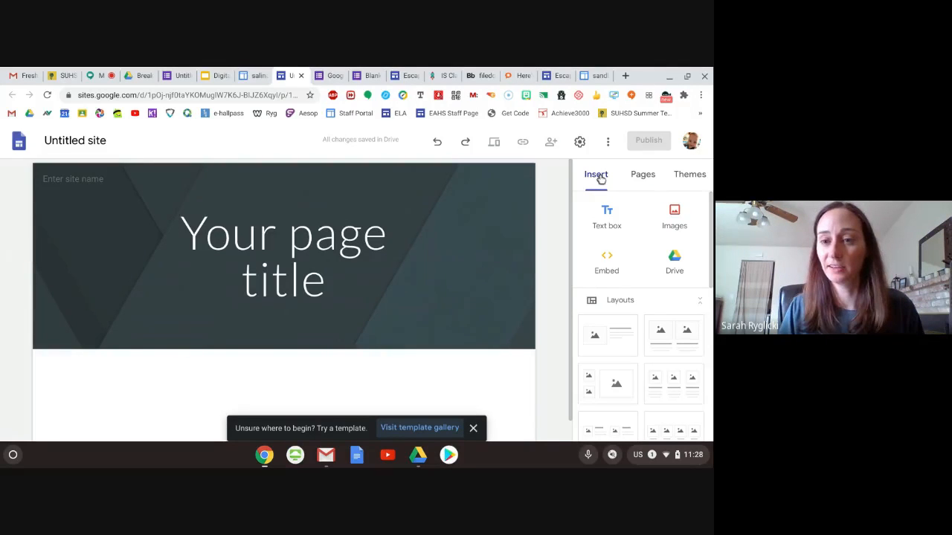
- Review the elements that can be inserted into the blank site and open the list of Google Forms to embed
scroll(612, 216, "down", 5)
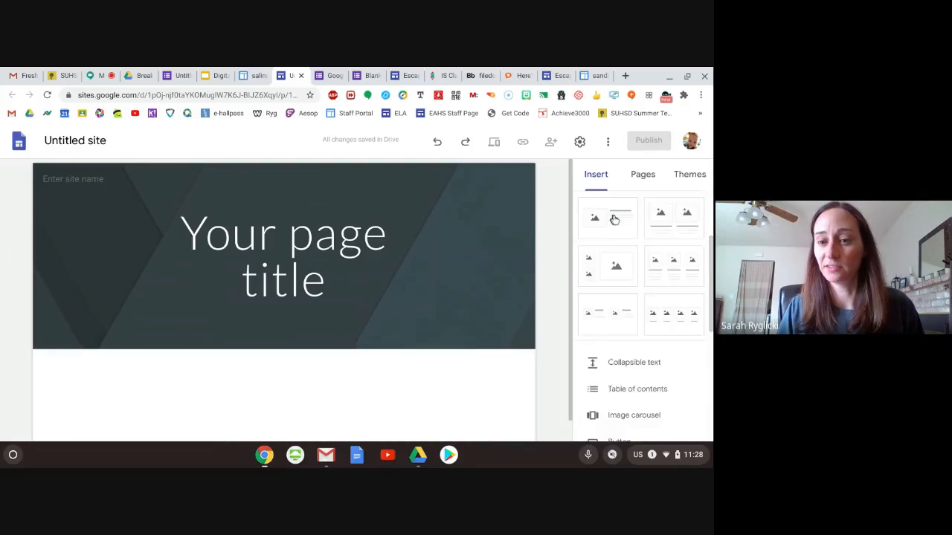
scroll(613, 219, "down", 3)
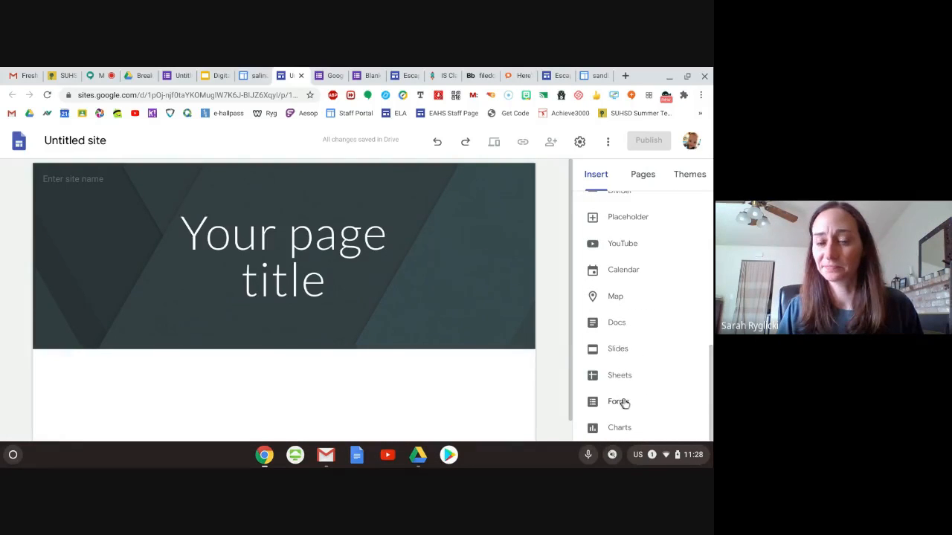
scroll(621, 394, "up", 10)
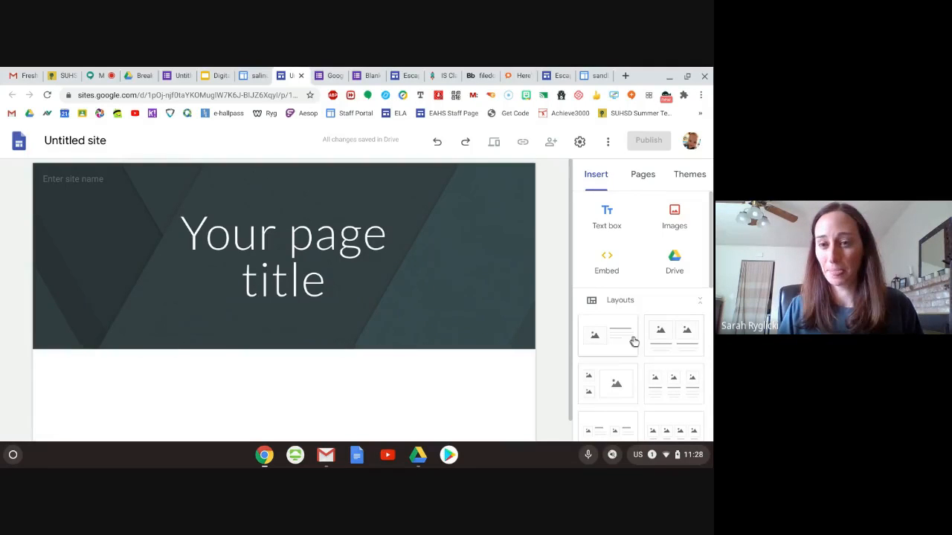
scroll(634, 327, "down", 1)
scroll(638, 286, "down", 8)
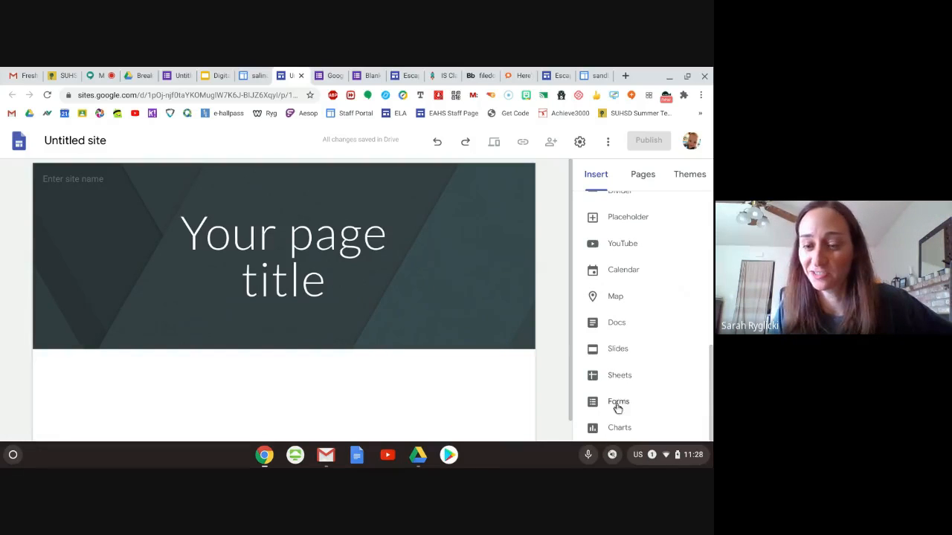
left_click(617, 408)
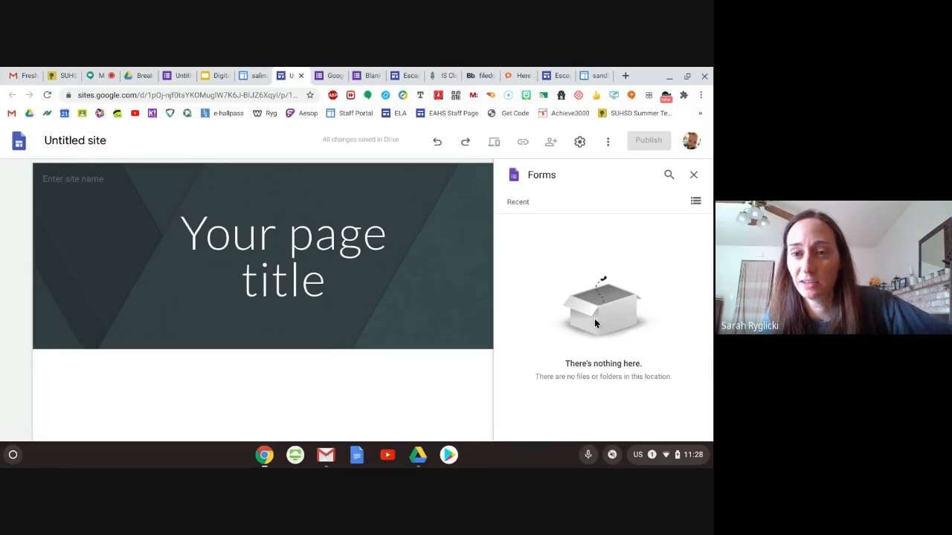
- Try twice to open the untitled site under the default Google account, closing the extra tab each time
left_click(690, 143)
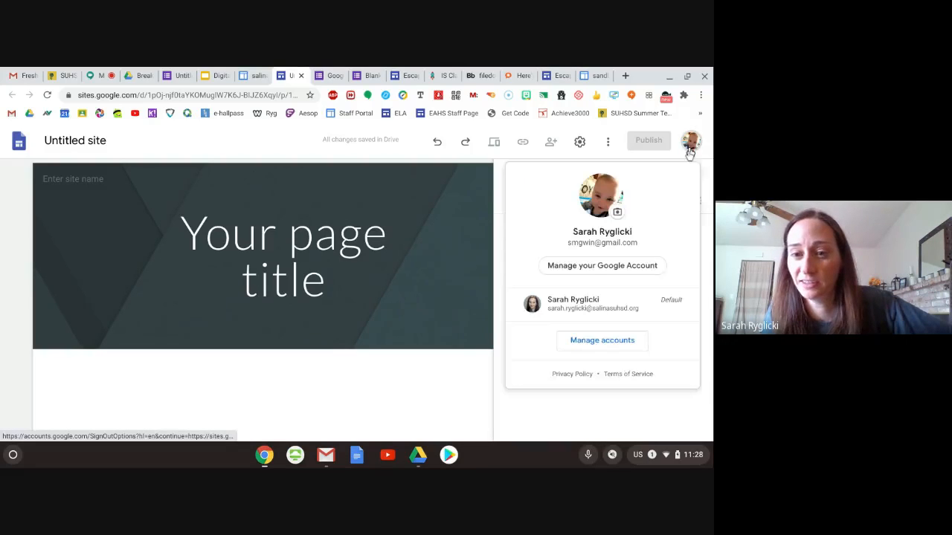
left_click(554, 305)
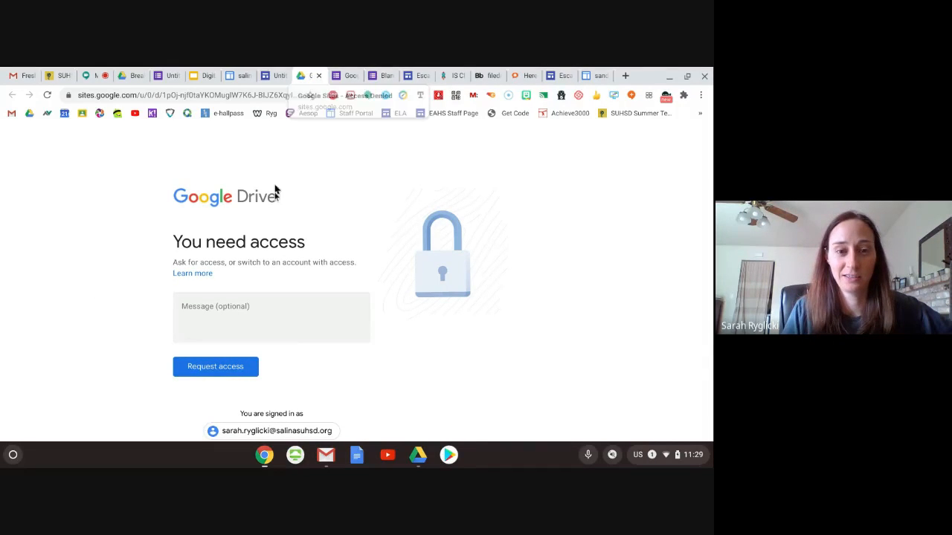
left_click(319, 76)
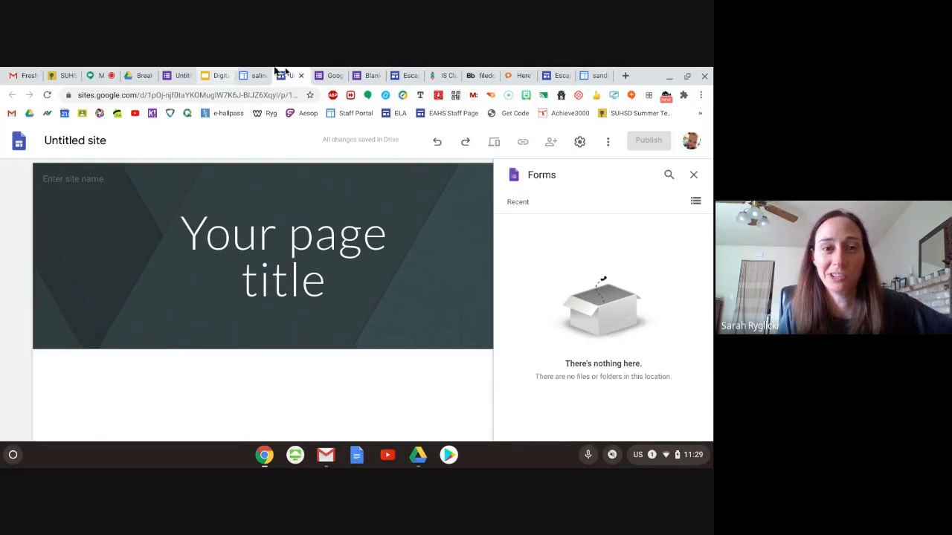
left_click(691, 143)
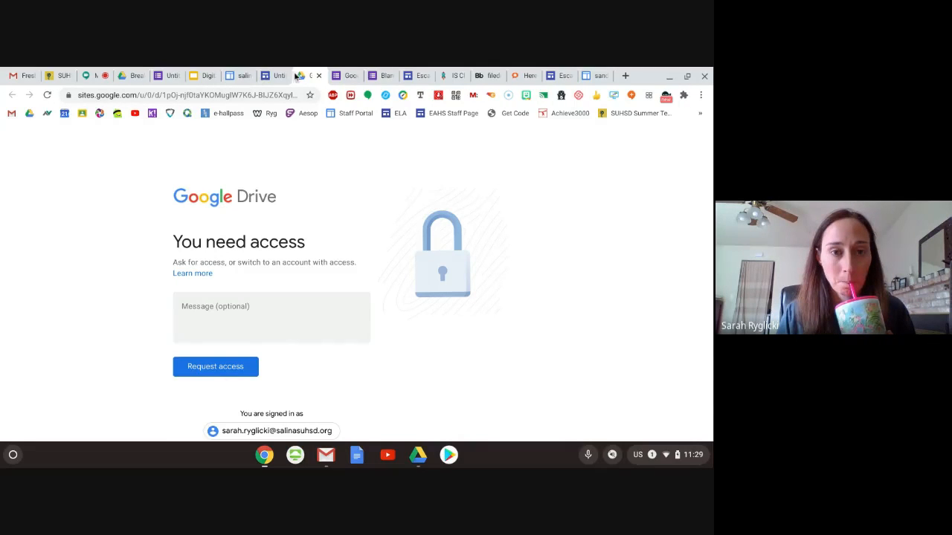
left_click(318, 75)
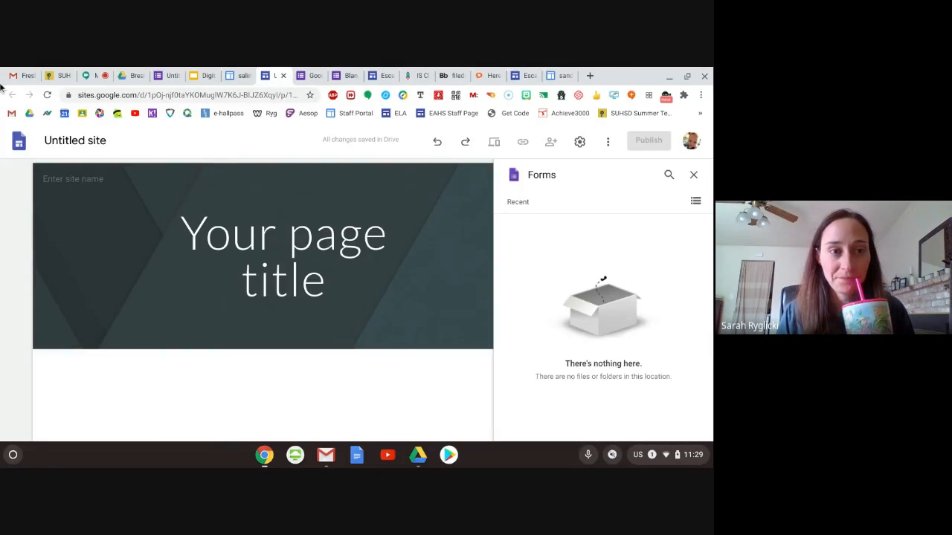
- Create a new Google Site from the Breakout folder in Google Drive
left_click(124, 75)
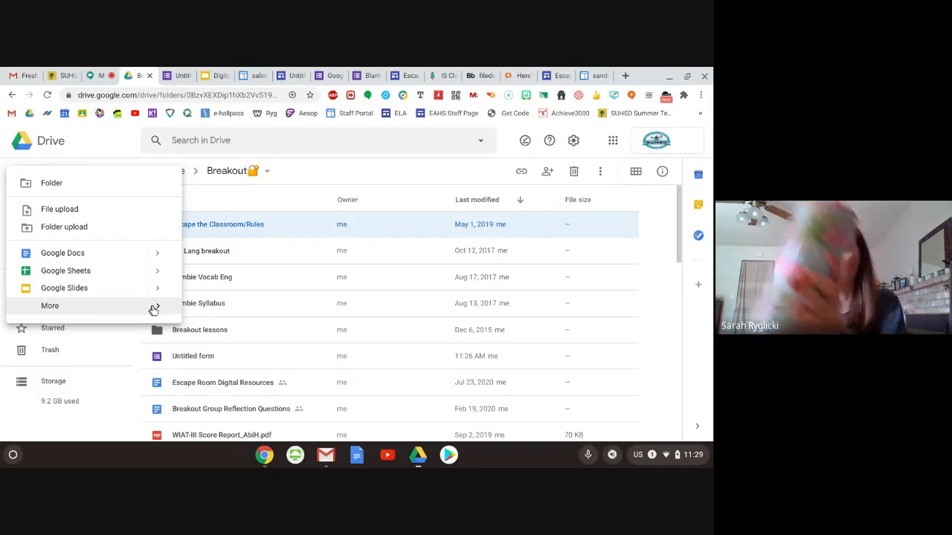
mouse_move(153, 308)
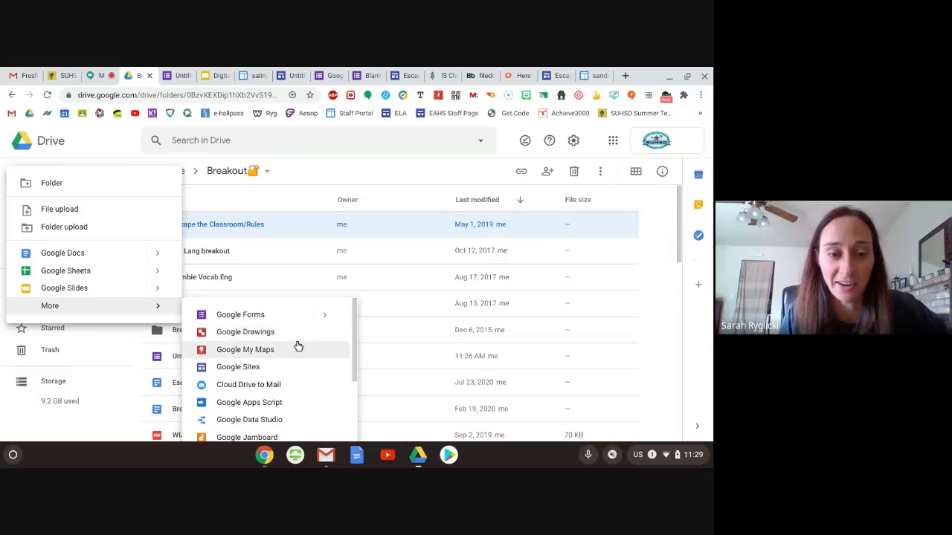
scroll(295, 345, "down", 3)
scroll(298, 346, "up", 3)
scroll(295, 345, "down", 2)
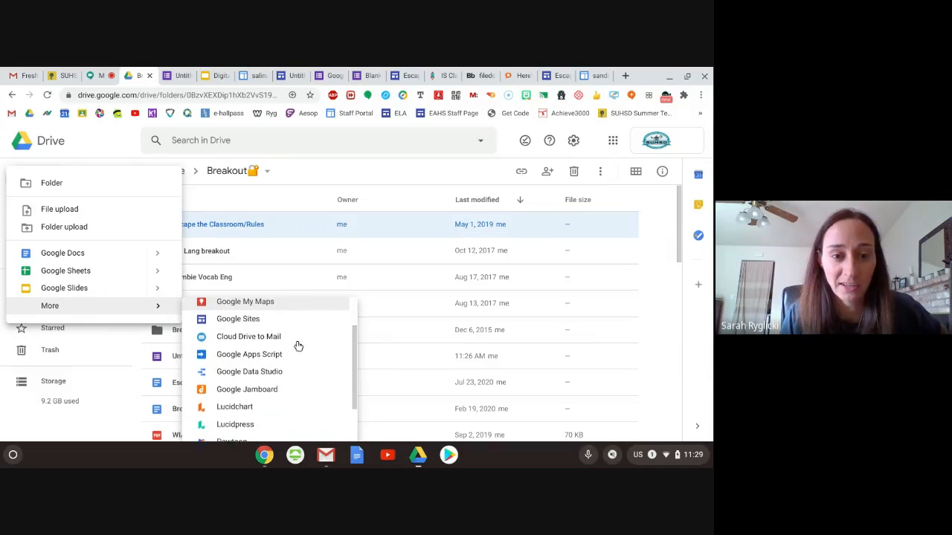
left_click(252, 322)
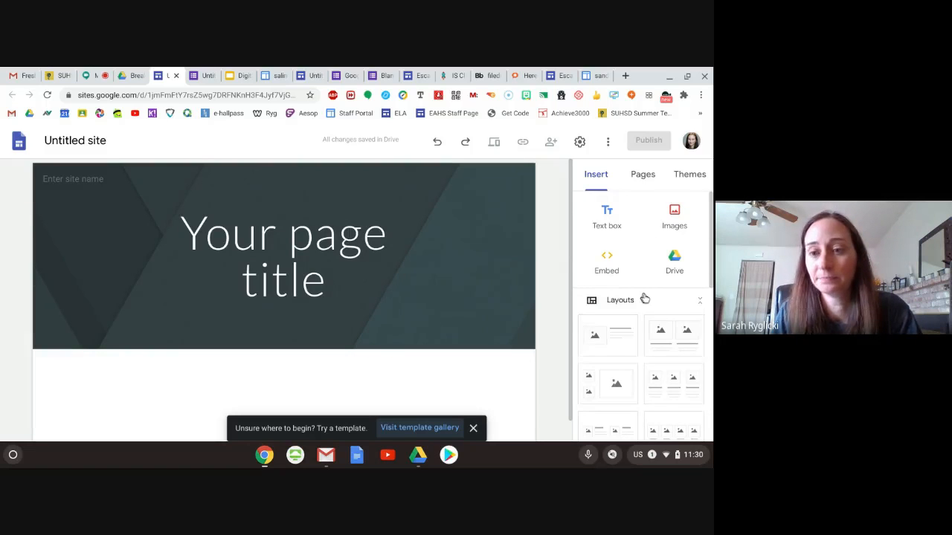
- Embed the Google Form named "Untitled form", containing the locks, in the new site's page
scroll(643, 298, "down", 3)
scroll(654, 305, "down", 3)
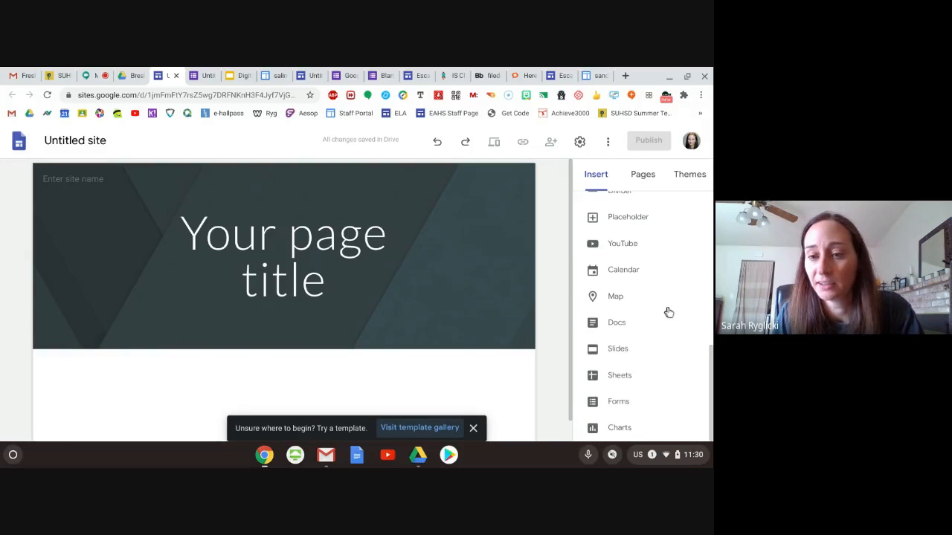
left_click(617, 402)
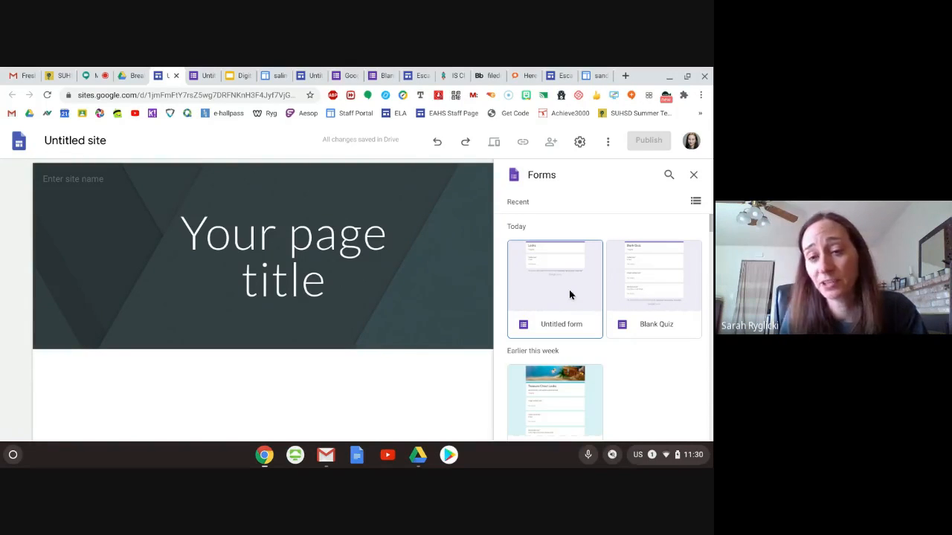
left_click(569, 297)
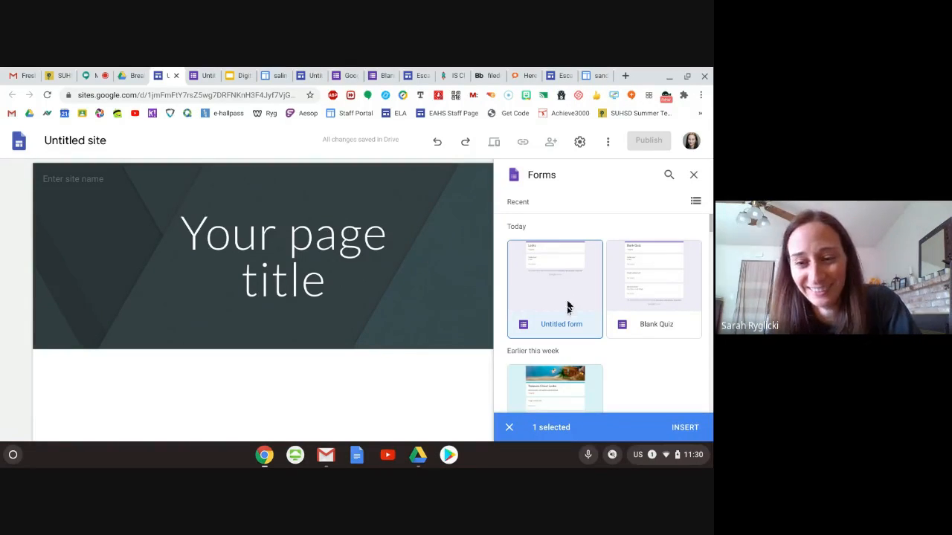
left_click(685, 429)
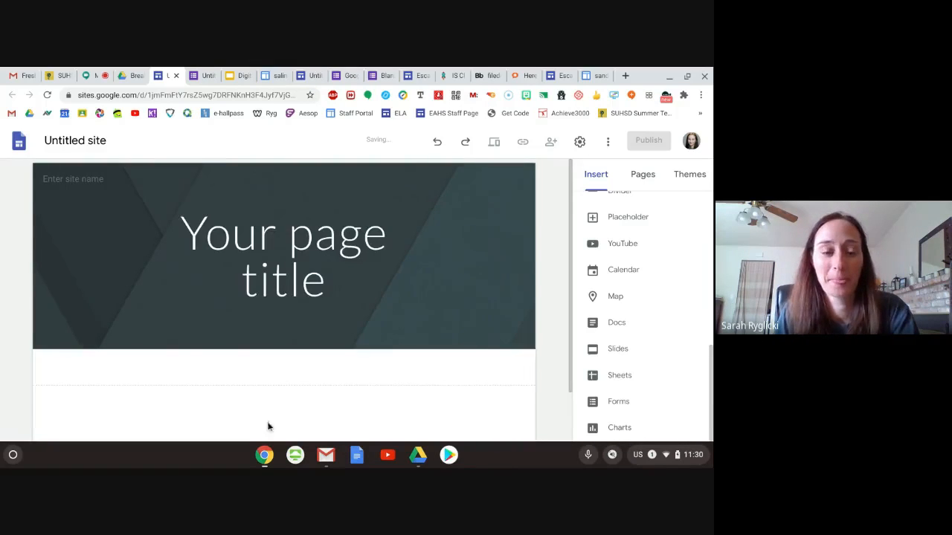
- Examine the embedded Locks form on the page and the other elements that can be inserted beside it
scroll(332, 337, "down", 2)
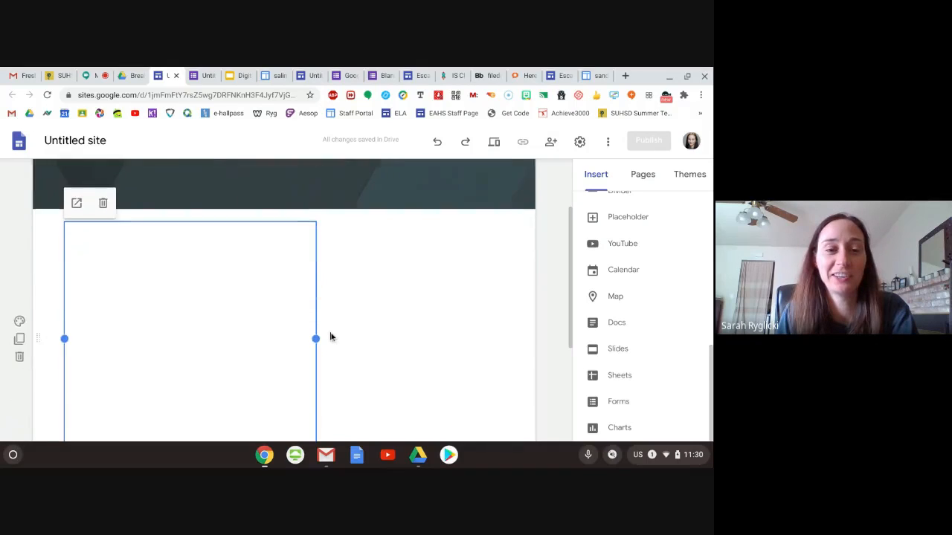
scroll(332, 337, "down", 1)
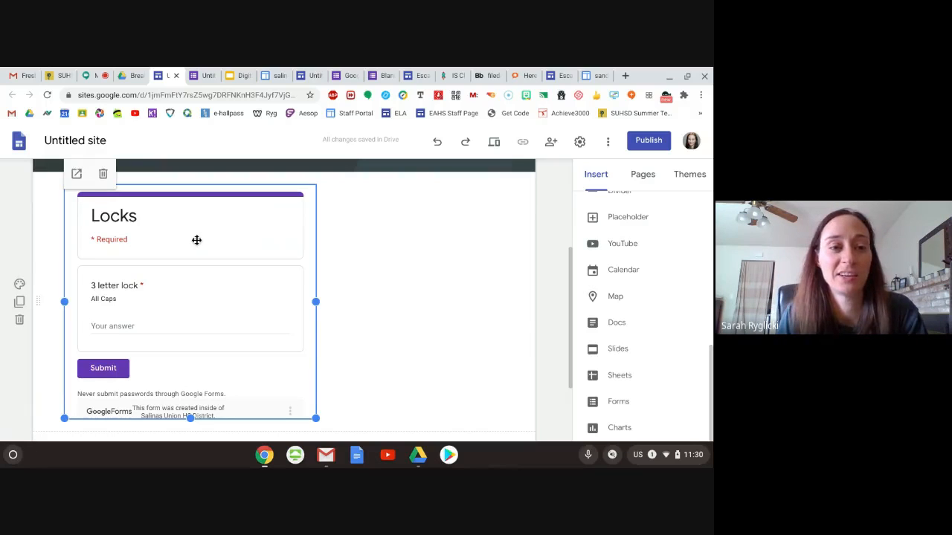
scroll(223, 256, "down", 2)
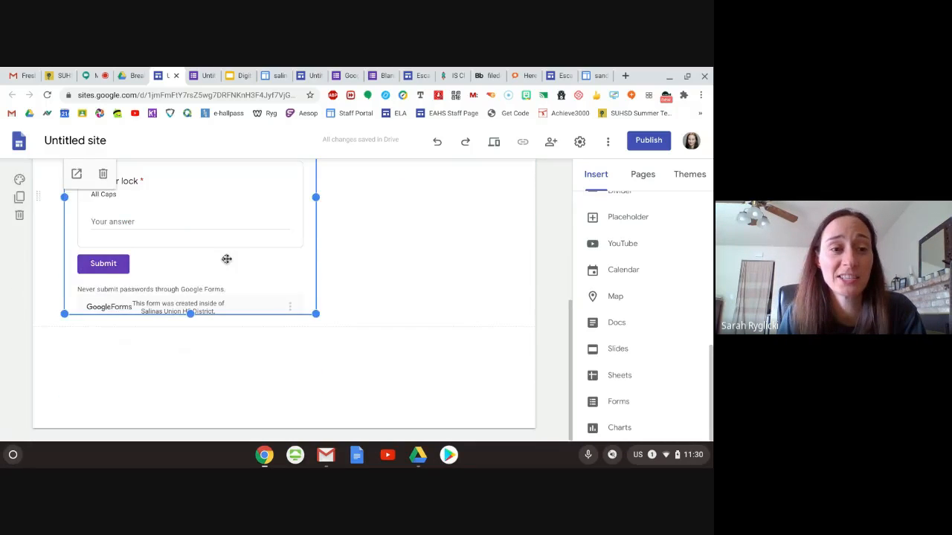
scroll(226, 259, "up", 1)
scroll(223, 260, "up", 1)
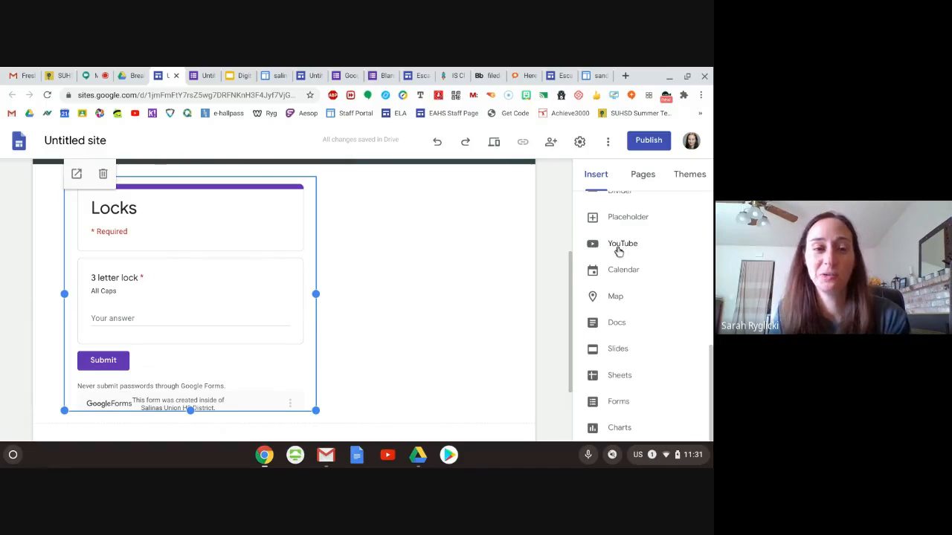
left_click(431, 278)
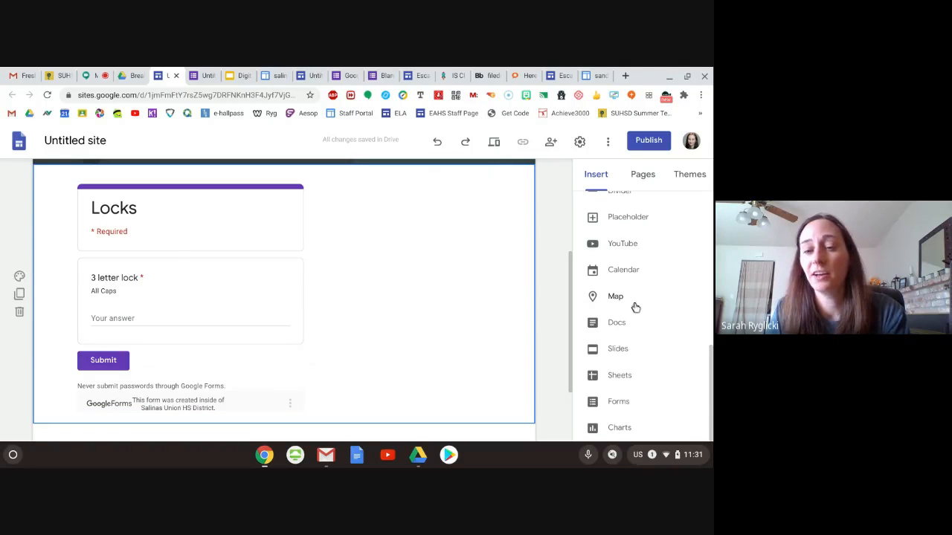
scroll(661, 295, "up", 4)
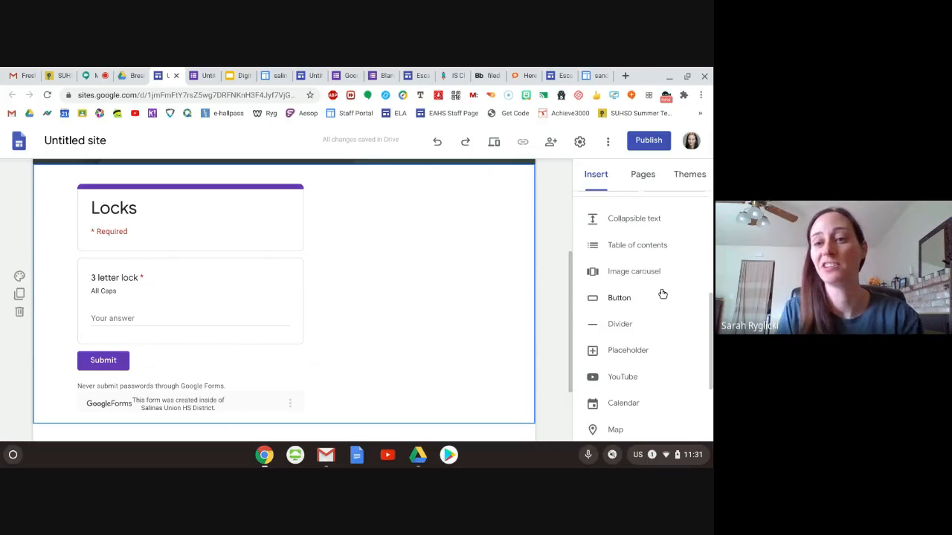
scroll(662, 295, "down", 3)
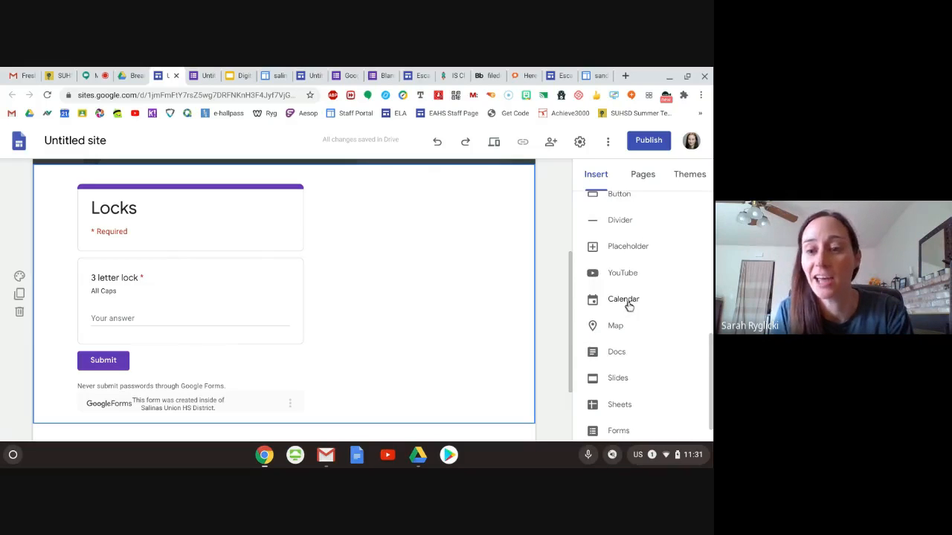
scroll(640, 305, "down", 1)
scroll(649, 394, "up", 5)
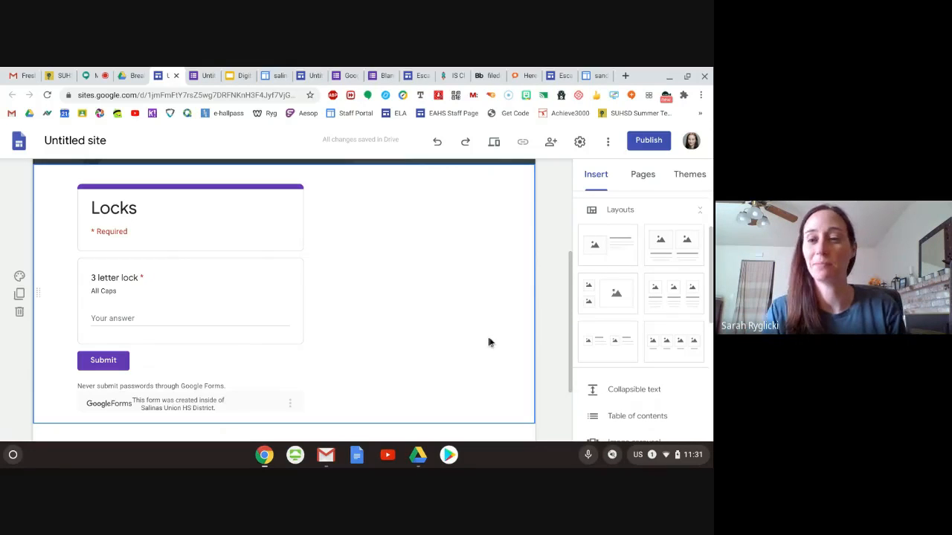
- Replace the placeholder page title in the header with "Save the Planet"
scroll(488, 342, "up", 5)
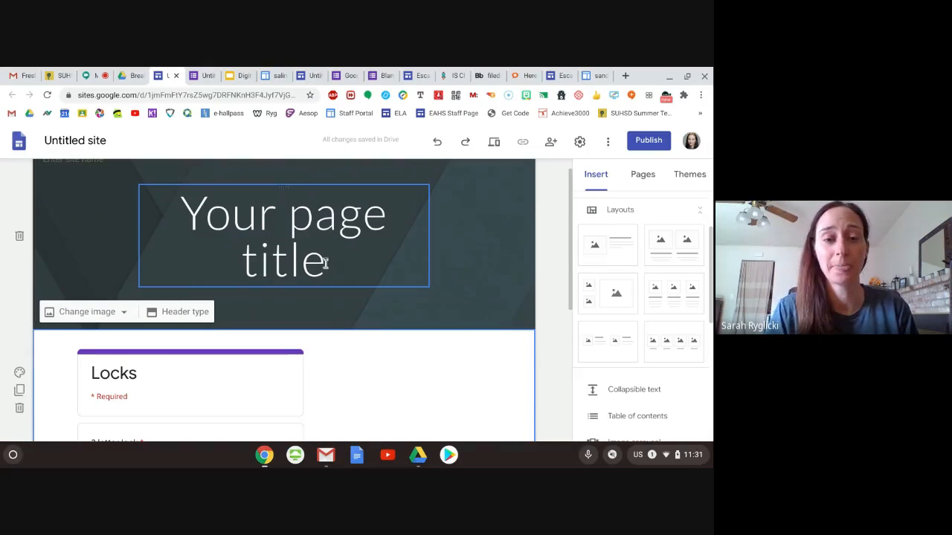
left_click(325, 263)
left_click_drag(325, 263, 182, 214)
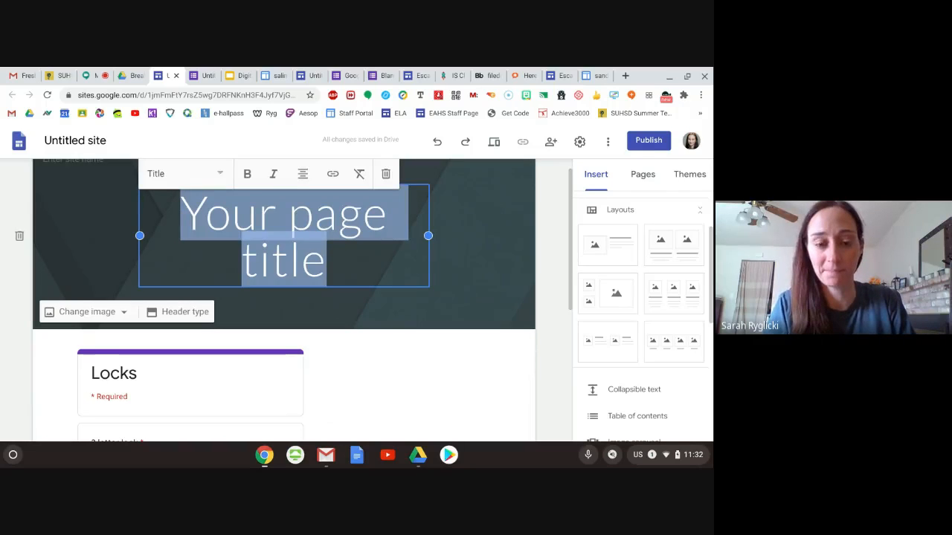
type("Save the Planet")
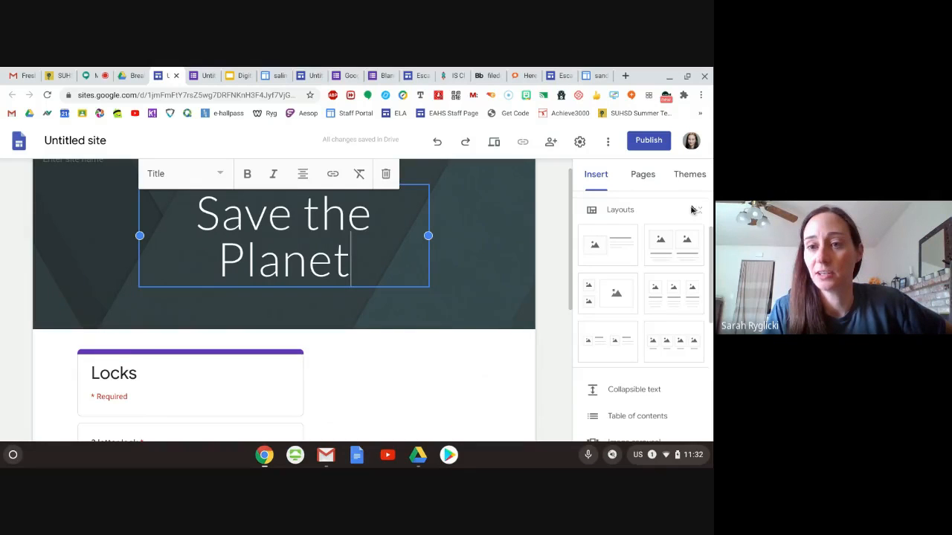
- Check the choices for inserting images and look over the page from the header to the embedded Locks form
scroll(636, 223, "up", 2)
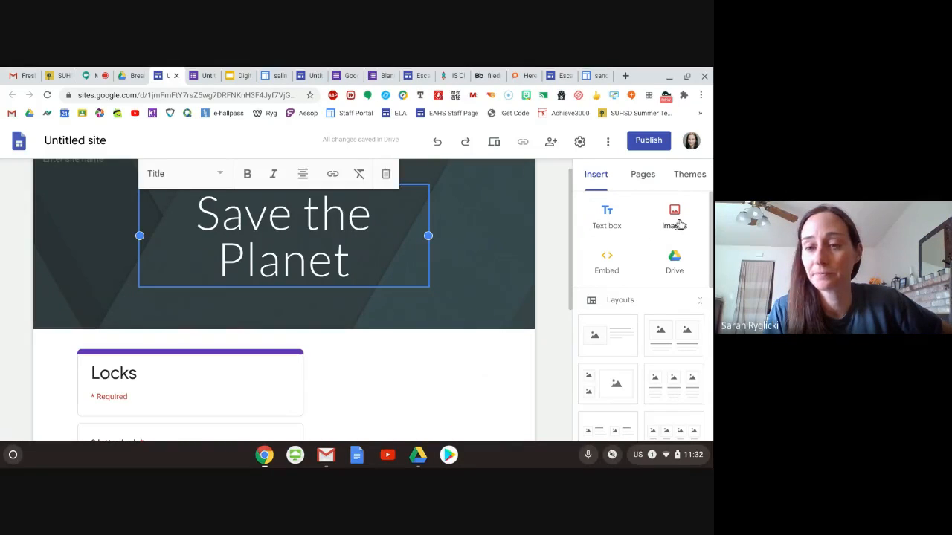
left_click(678, 220)
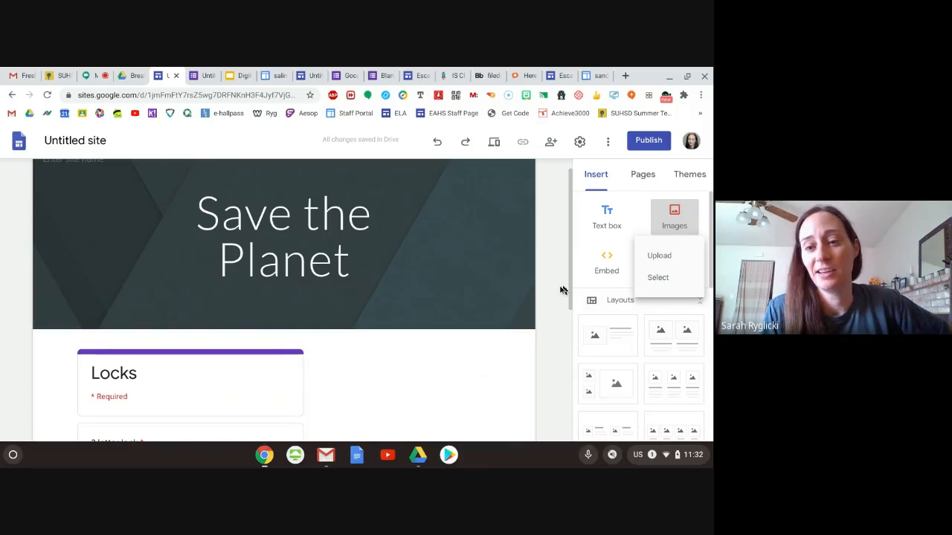
scroll(639, 349, "down", 2)
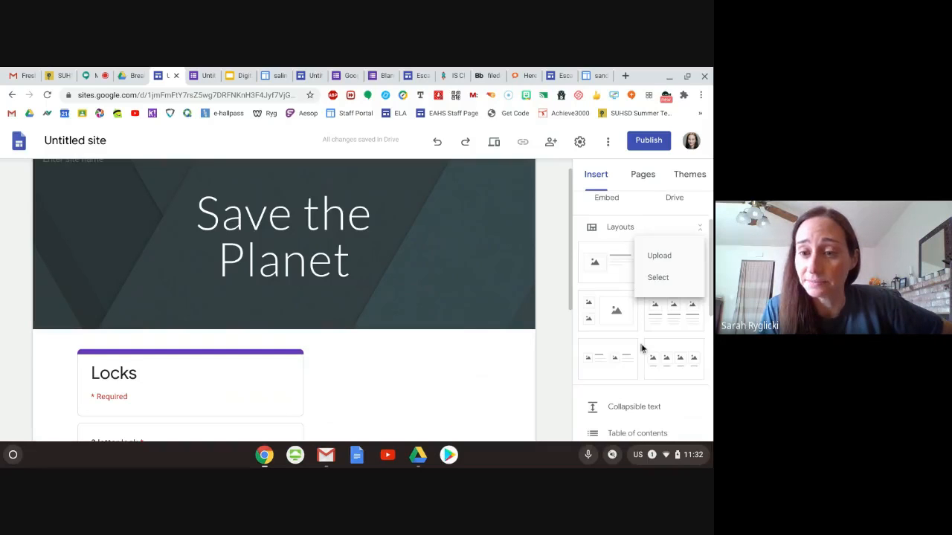
scroll(448, 362, "down", 4)
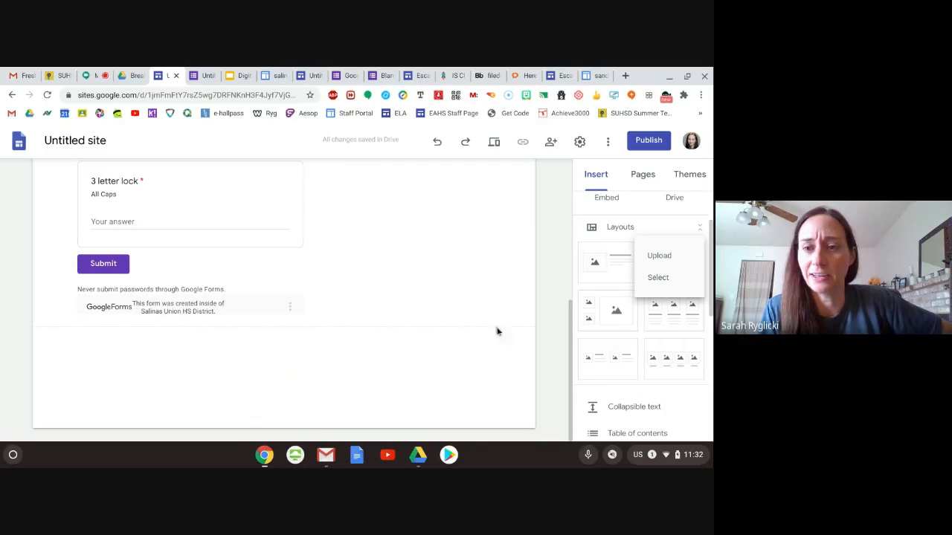
scroll(395, 355, "up", 3)
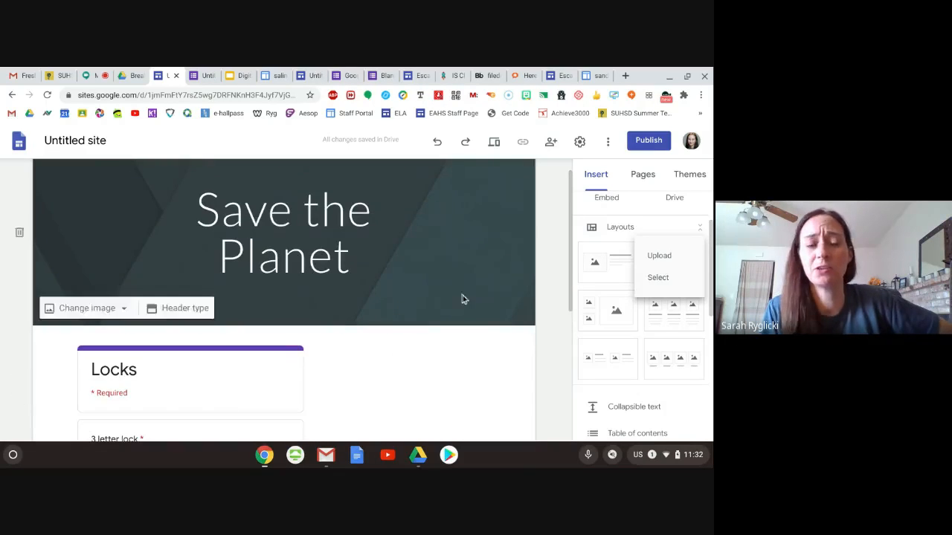
scroll(463, 297, "down", 2)
scroll(462, 299, "down", 1)
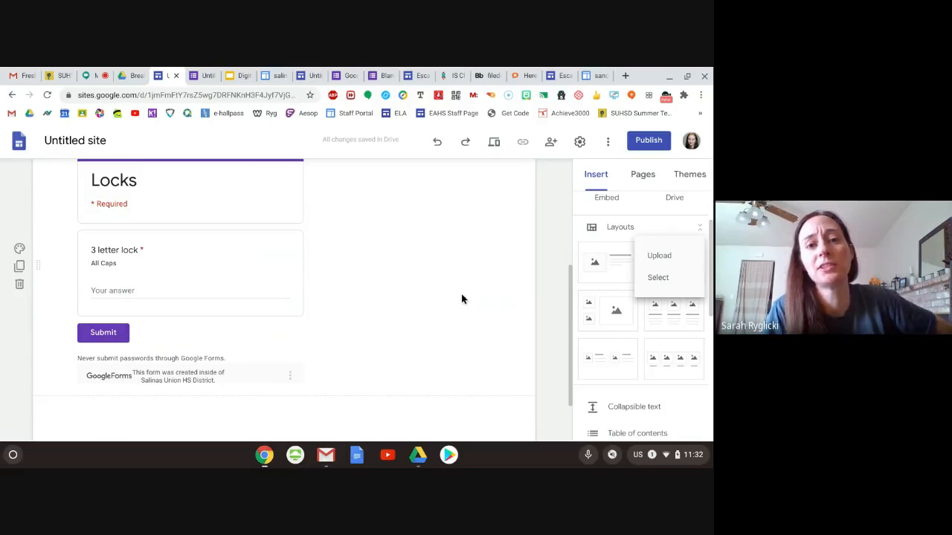
- Open the "Websites that help create puzzles" link from the presentation's Step 4 slide and look through the listed puzzle resources
left_click(233, 77)
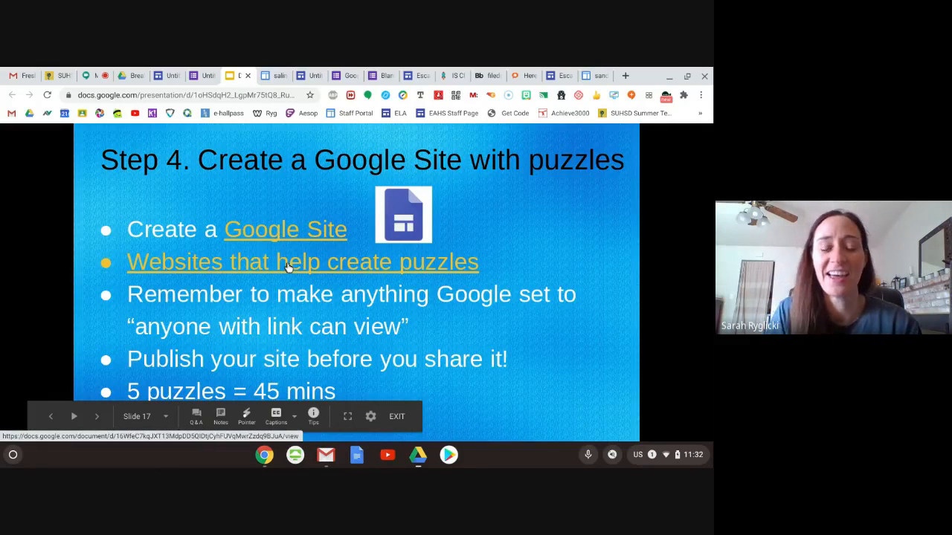
left_click(342, 268)
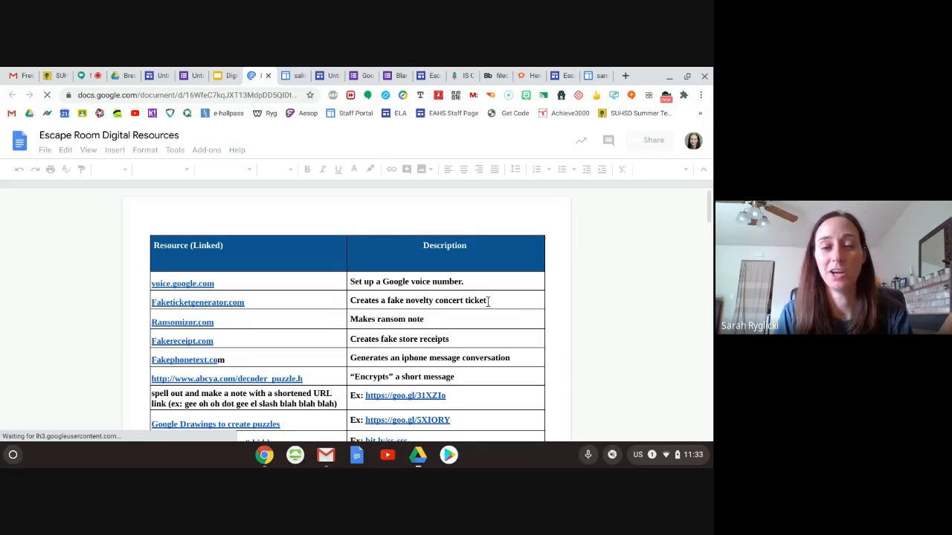
scroll(550, 311, "down", 3)
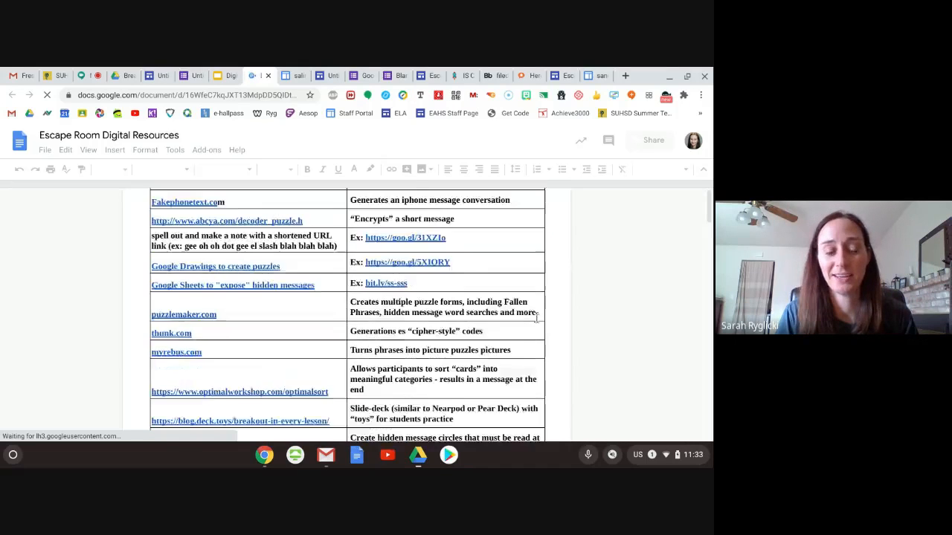
scroll(536, 317, "down", 6)
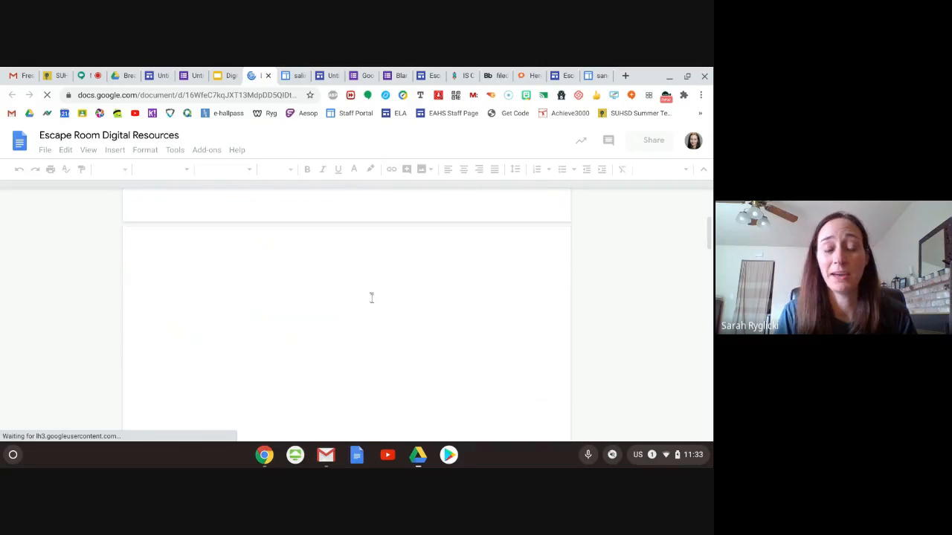
scroll(503, 258, "down", 8)
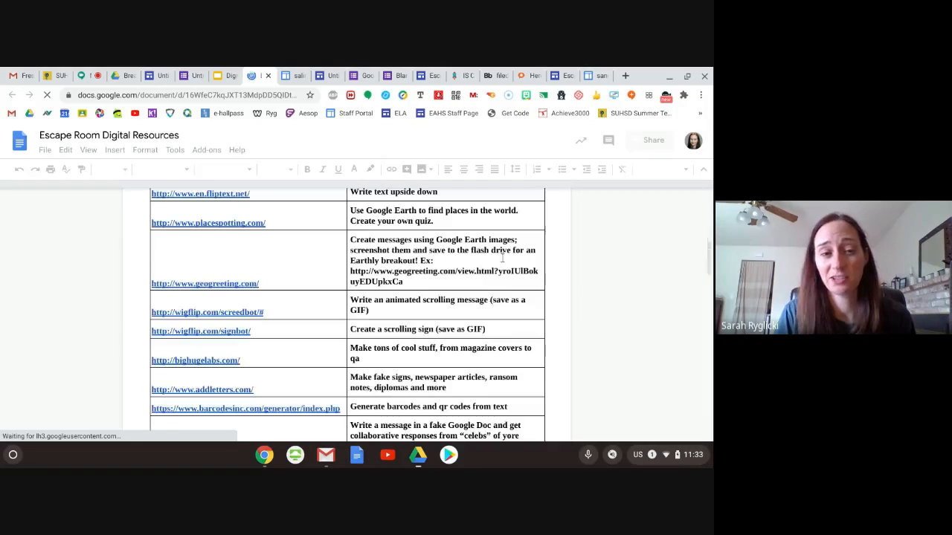
scroll(503, 258, "down", 5)
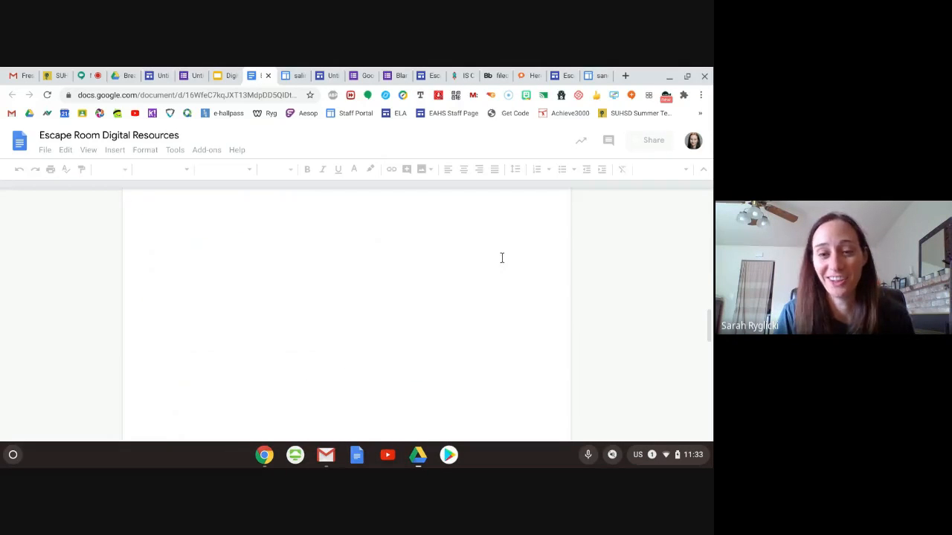
- Examine the Community-Sourced table in the Escape Room Digital Resources document, and return to the presentation's Step 4 slide
scroll(502, 262, "up", 4)
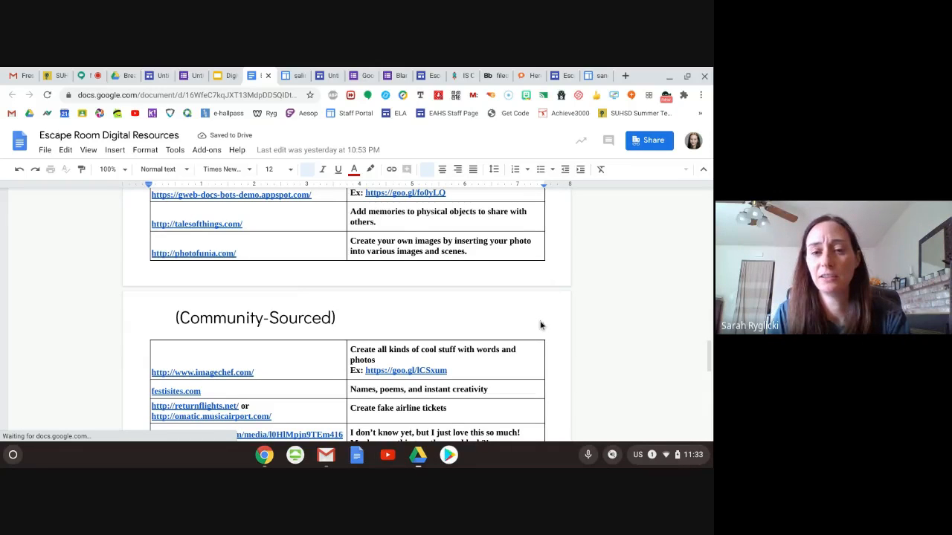
scroll(541, 325, "down", 3)
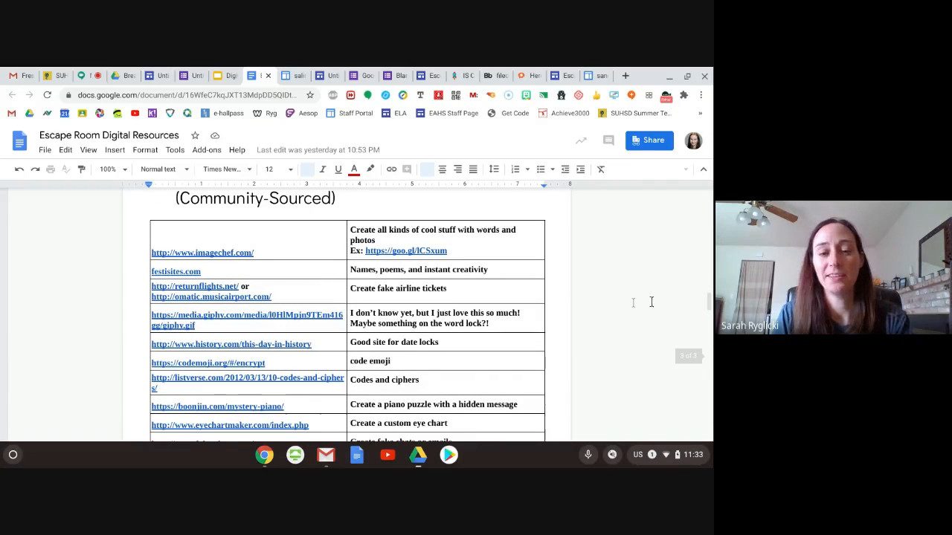
scroll(576, 285, "down", 1)
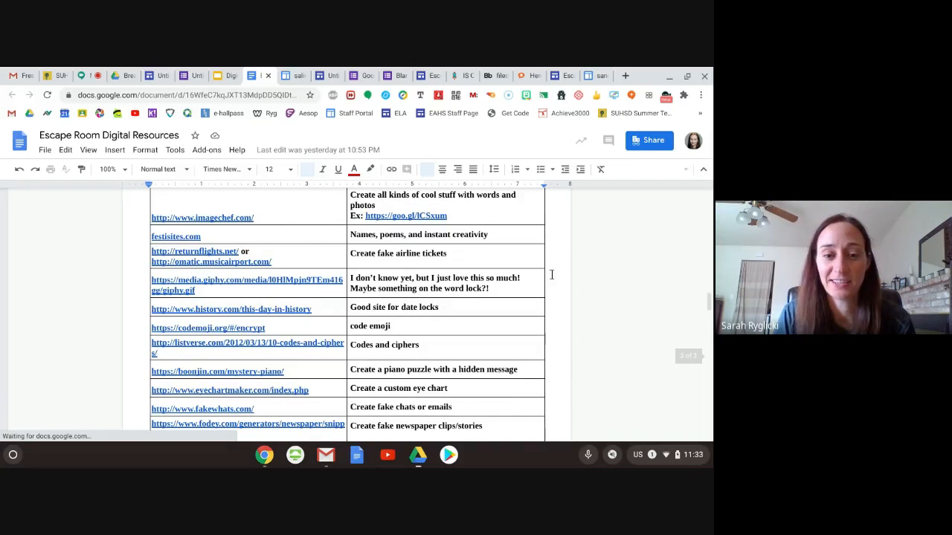
scroll(552, 275, "down", 4)
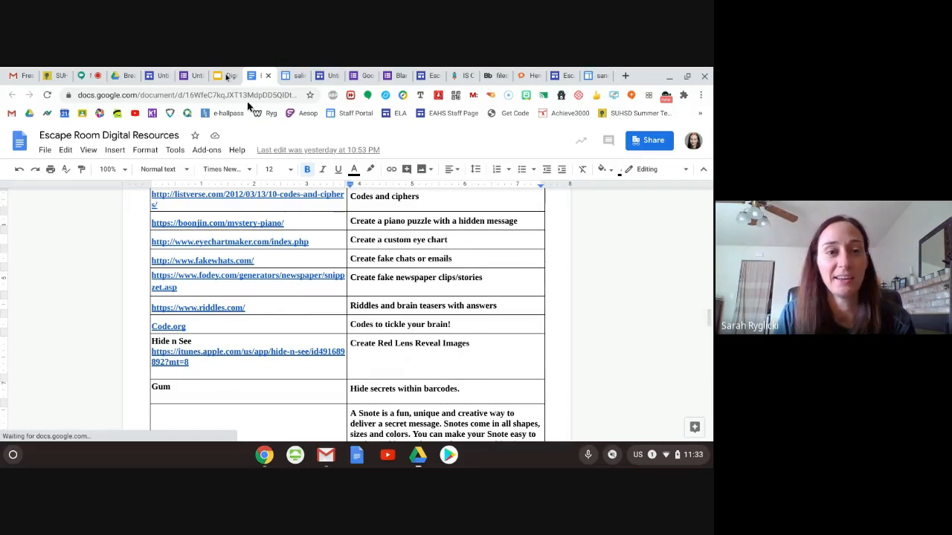
left_click(226, 77)
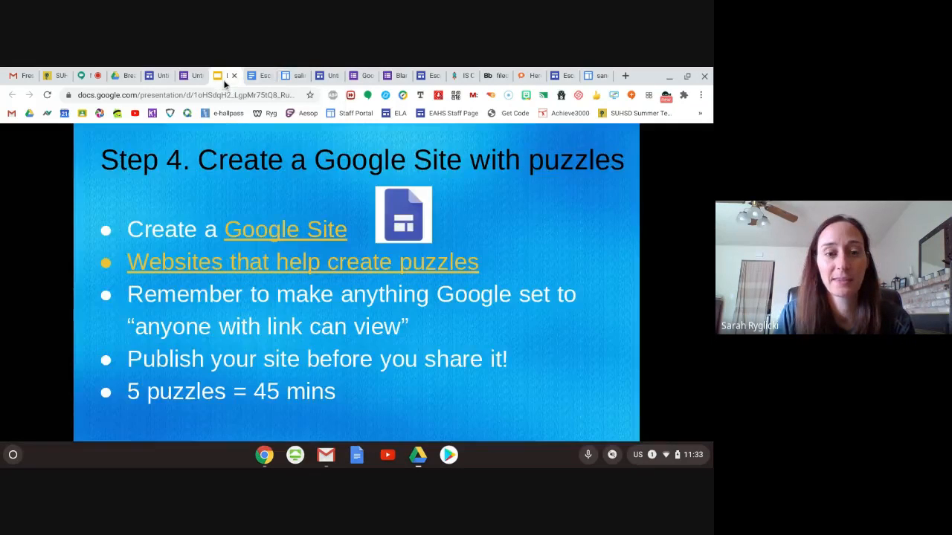
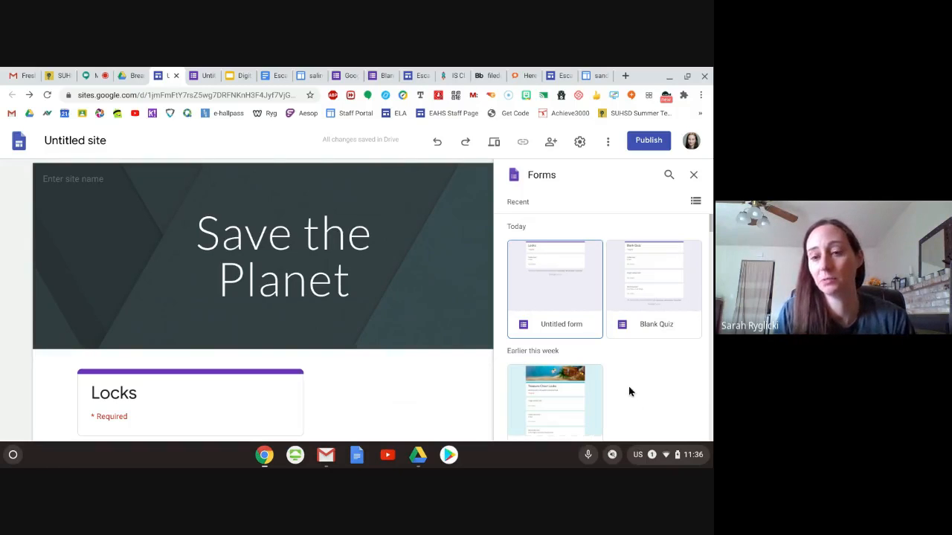
- Embed the Blank Quiz form in the site page and look over its lock questions down to the Submit button
scroll(623, 381, "down", 1)
scroll(623, 377, "up", 1)
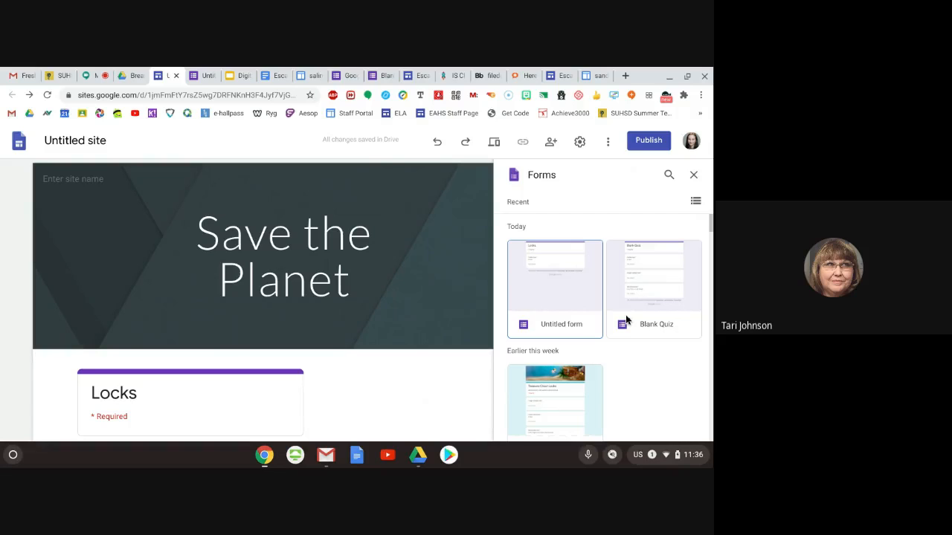
left_click(626, 319)
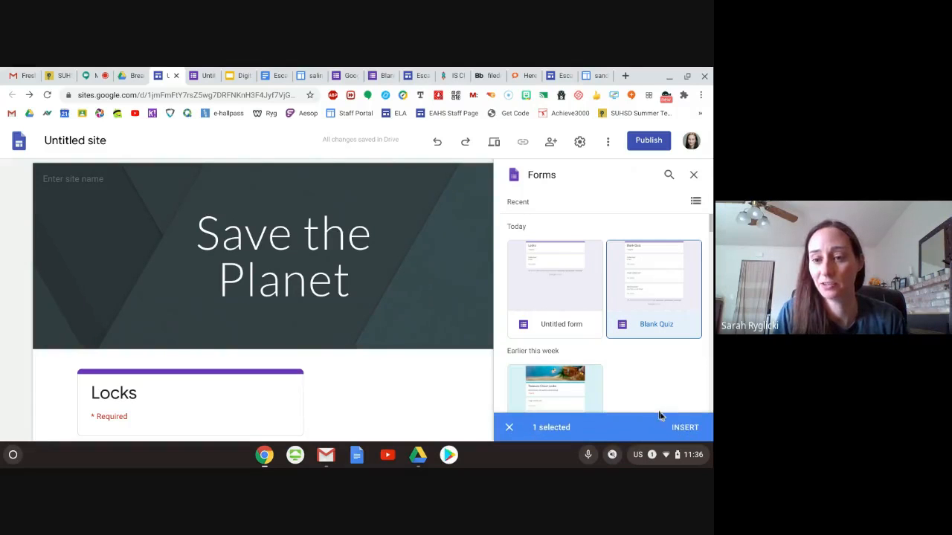
left_click(685, 428)
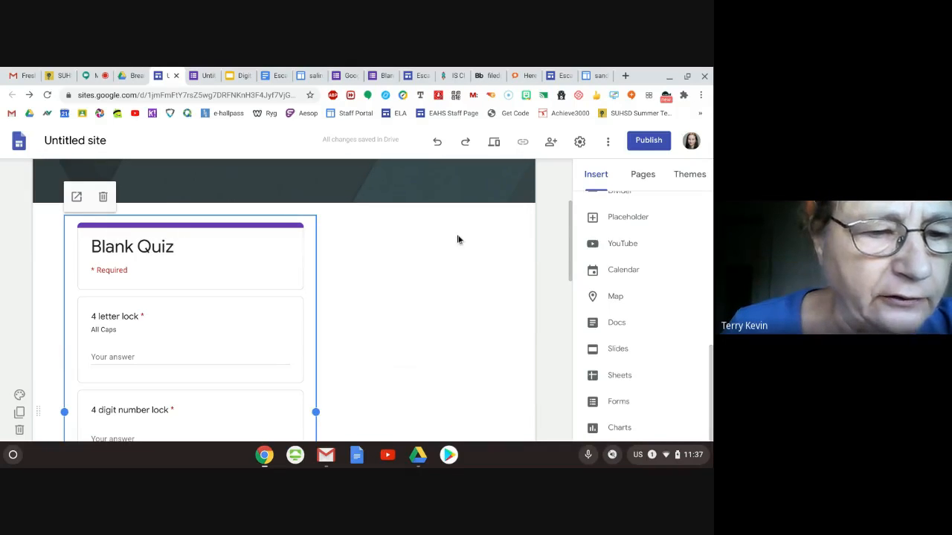
scroll(457, 239, "down", 1)
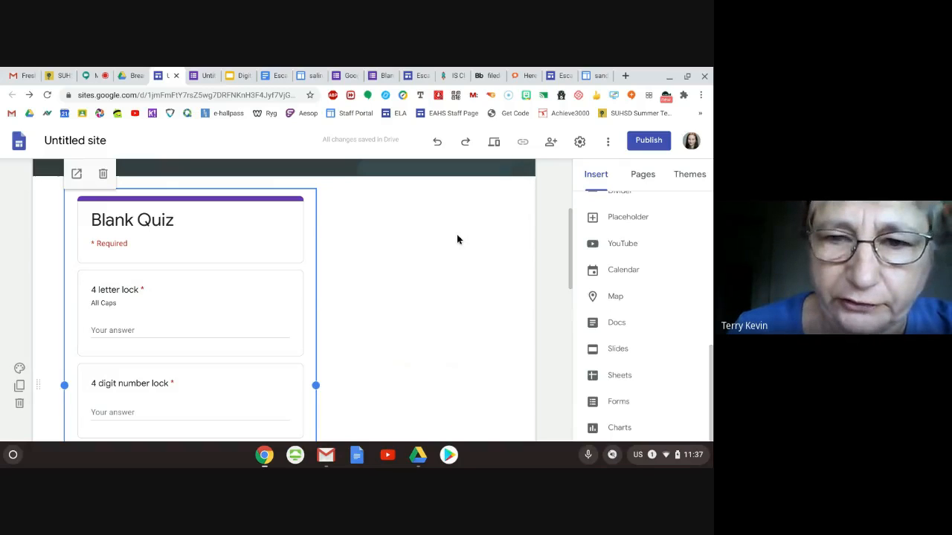
scroll(136, 310, "down", 2)
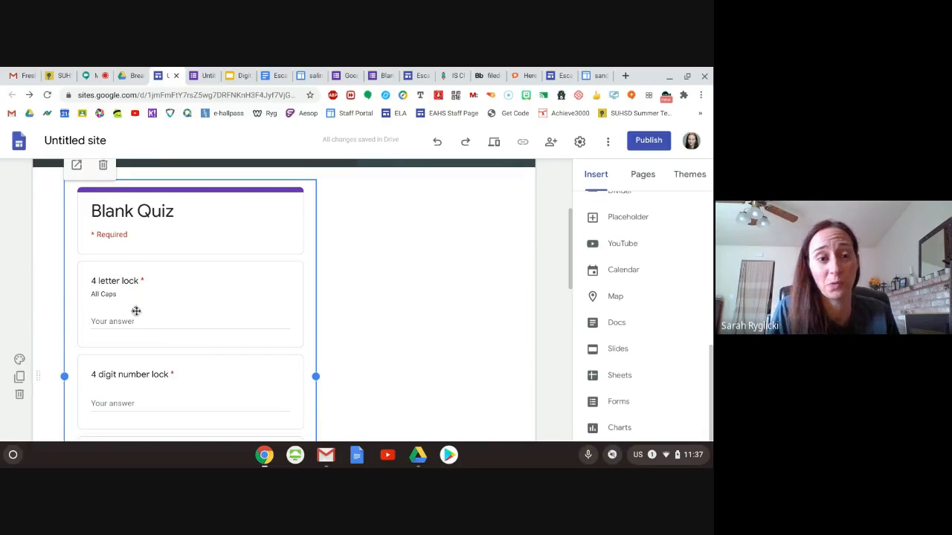
scroll(136, 310, "down", 1)
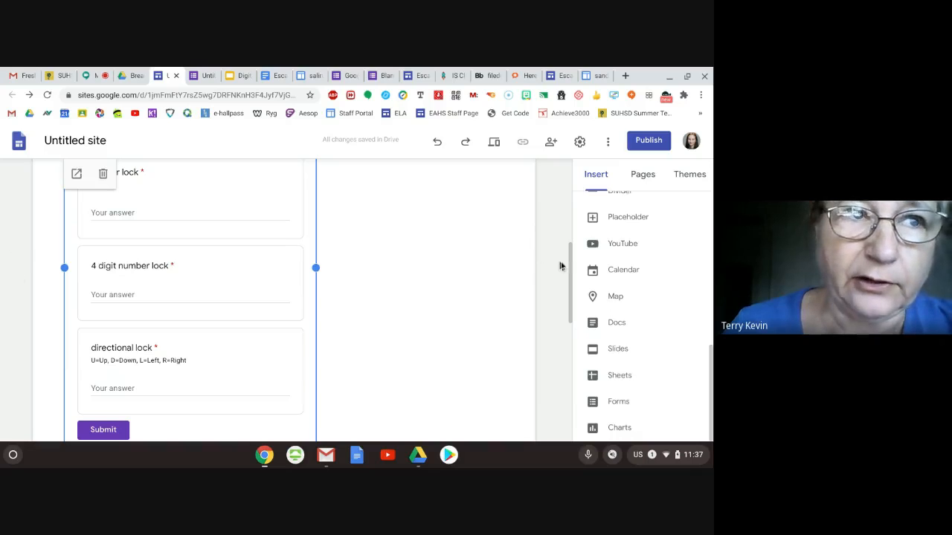
scroll(486, 306, "down", 3)
scroll(485, 306, "up", 5)
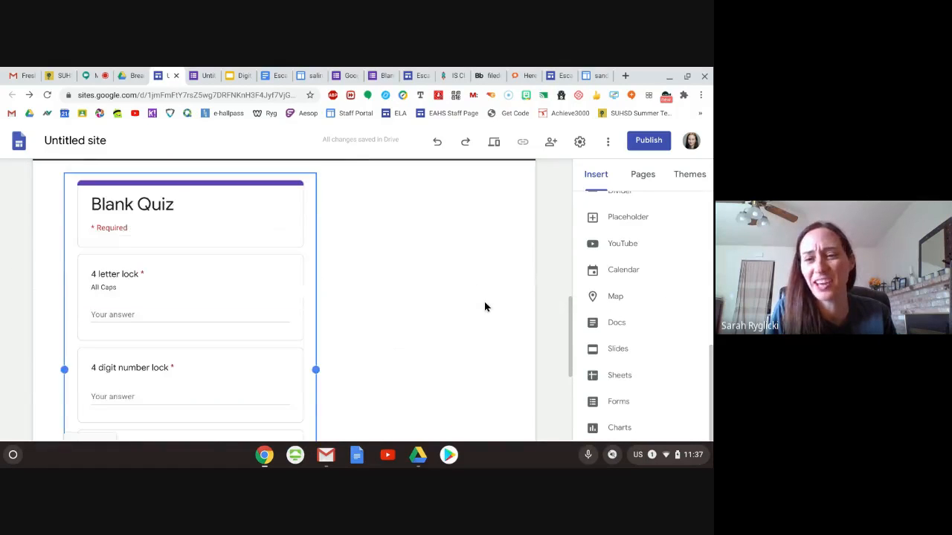
- Upload the image pirateflag.png from Downloads to the page and open the flag's link field without entering a link
scroll(680, 295, "up", 10)
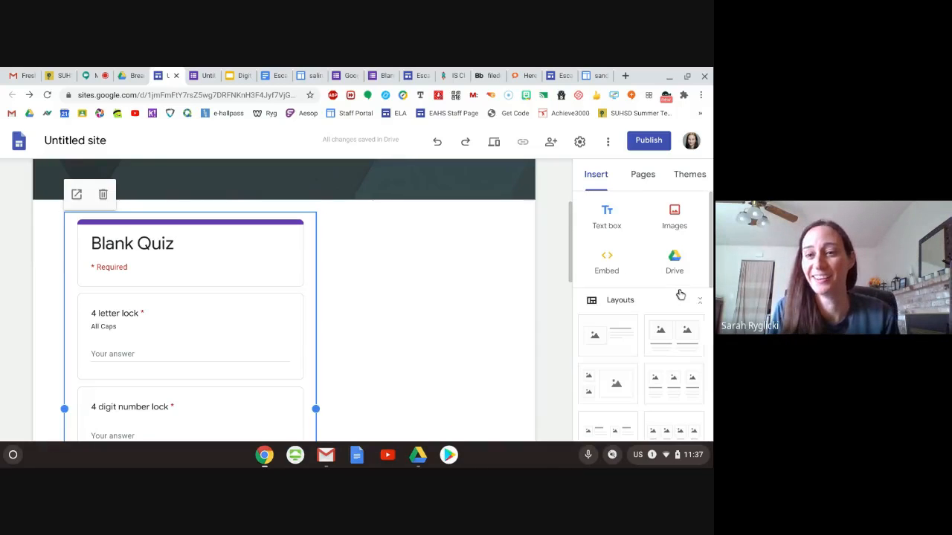
left_click(677, 213)
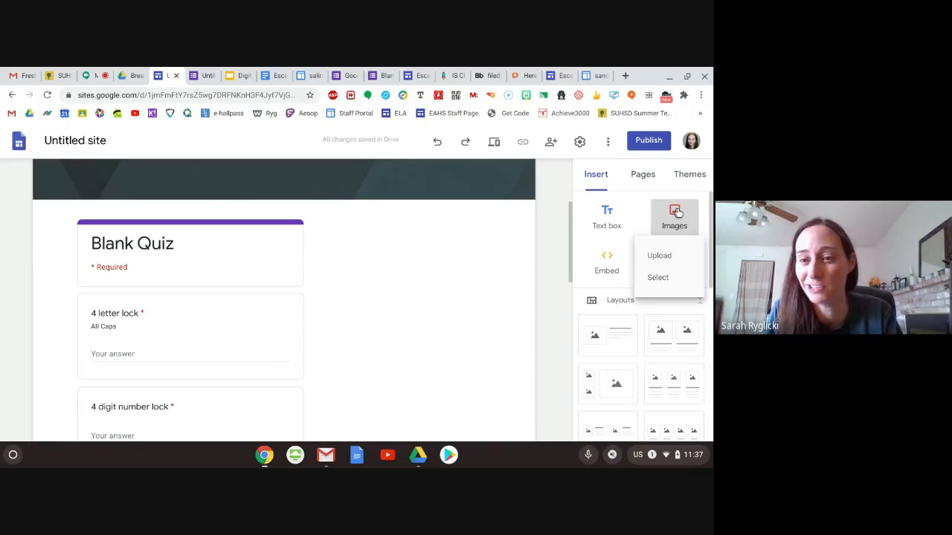
left_click(662, 255)
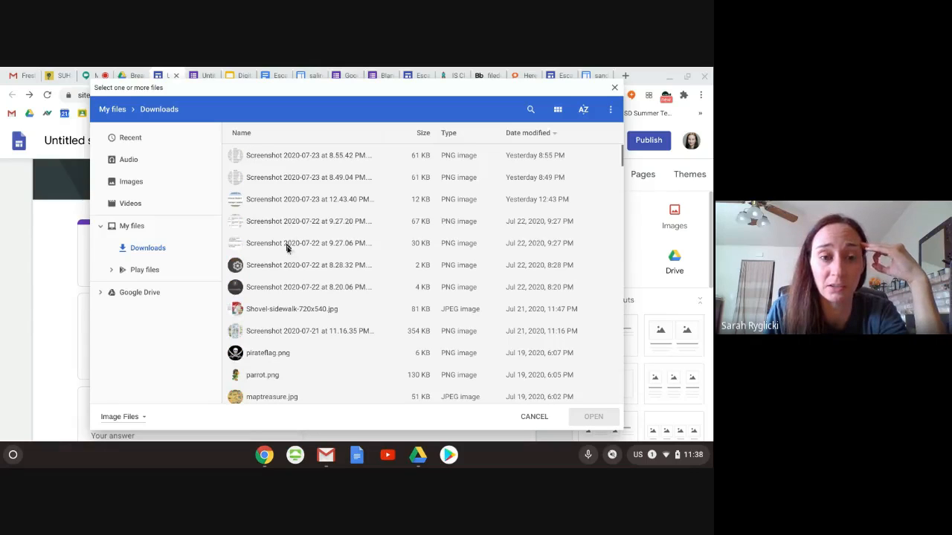
left_click(272, 355)
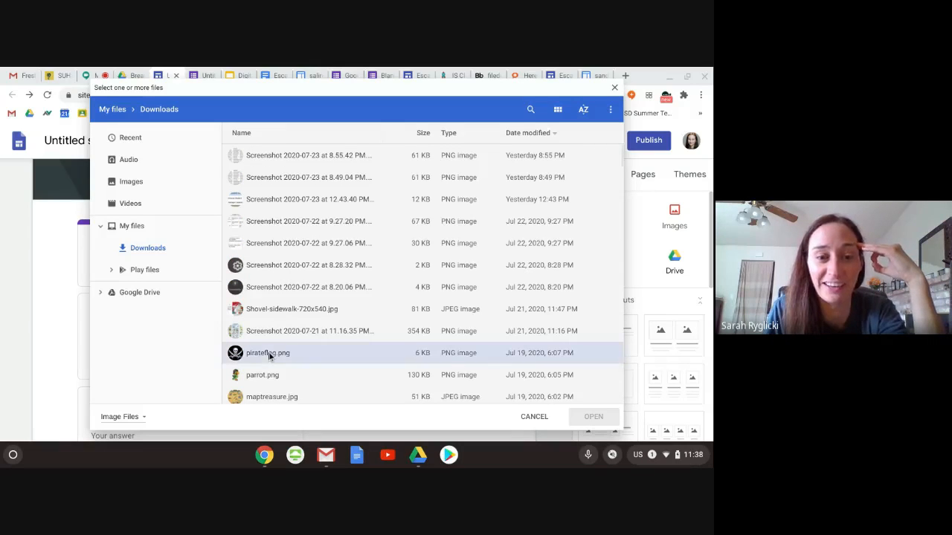
left_click(591, 418)
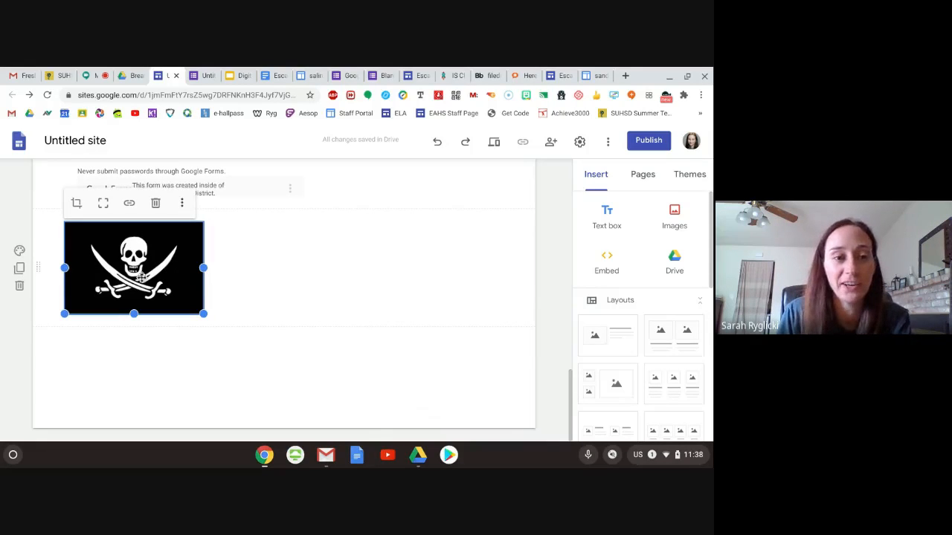
left_click(130, 205)
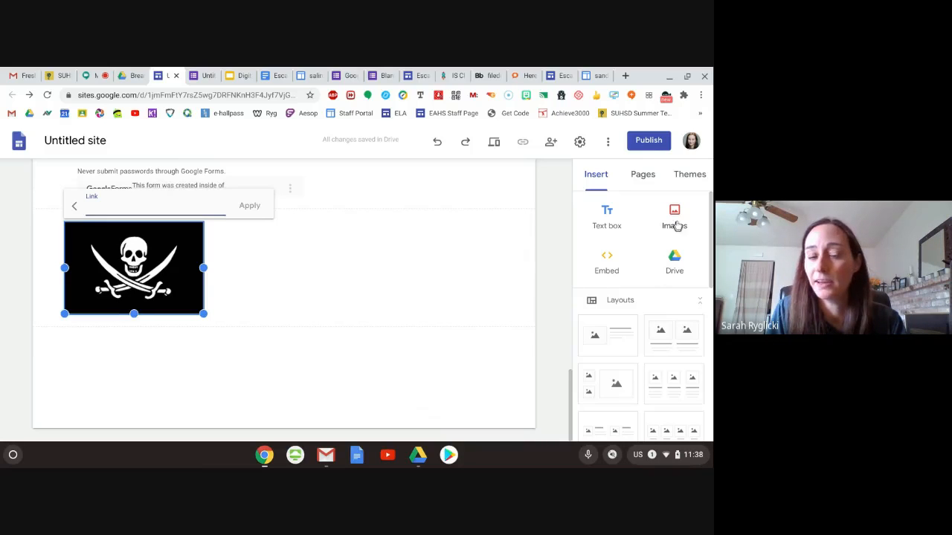
left_click(445, 259)
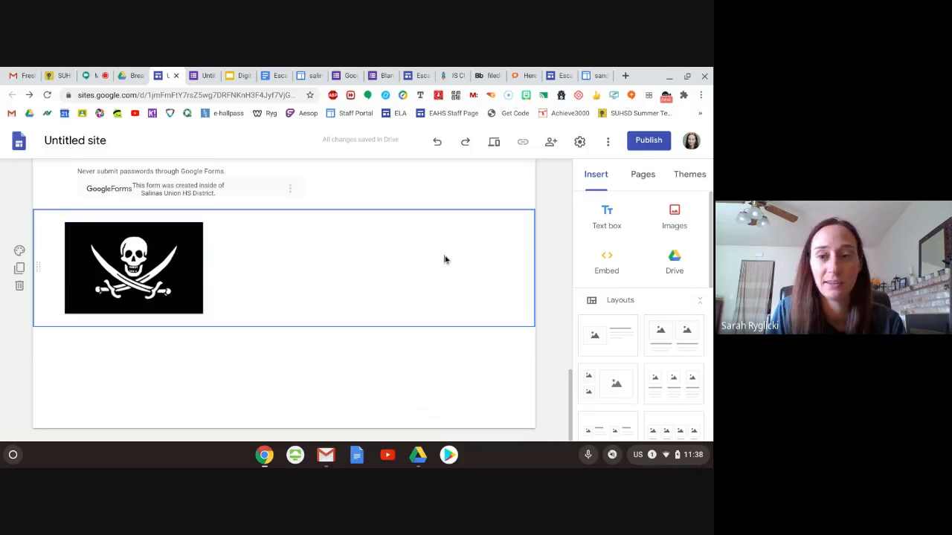
- Try to insert another image in the empty space beside the pirate flag, and reload the site editor
left_click(675, 216)
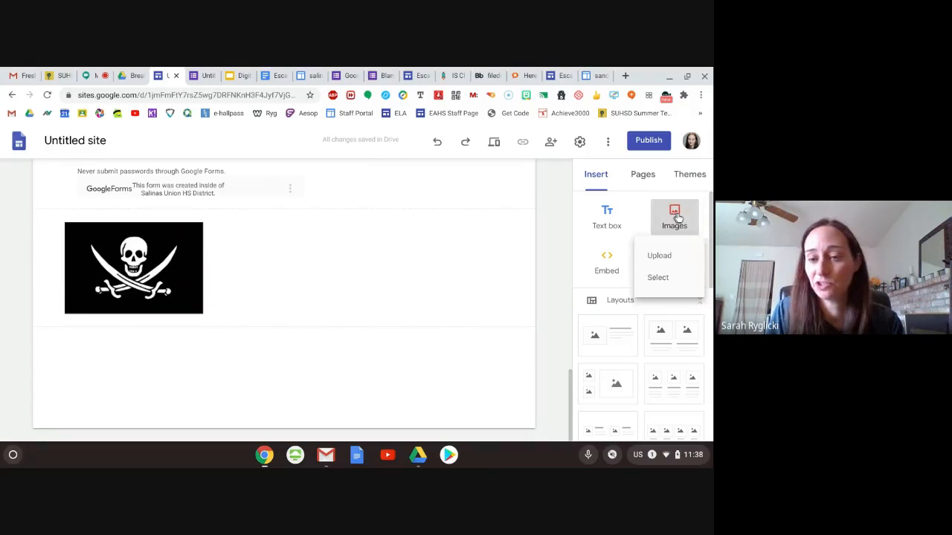
left_click(363, 289)
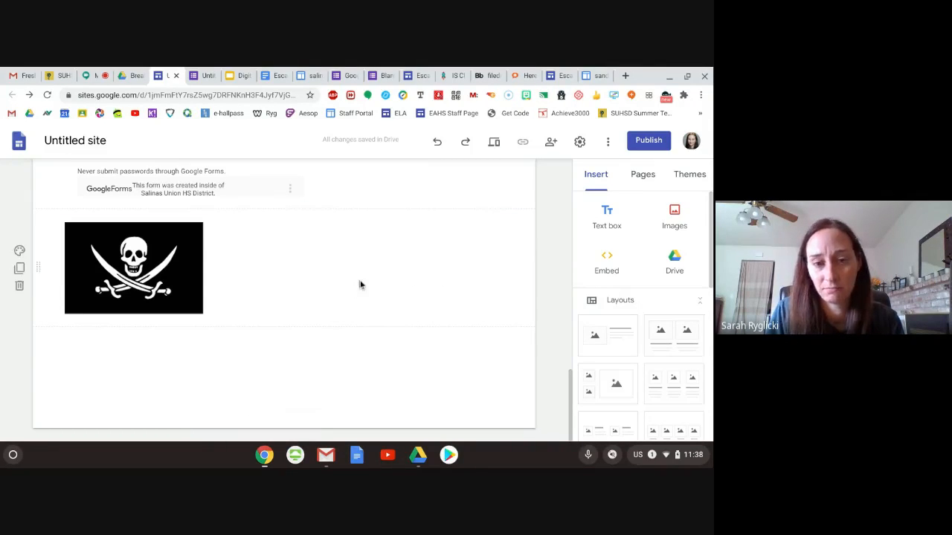
left_click(360, 284)
double_click(360, 284)
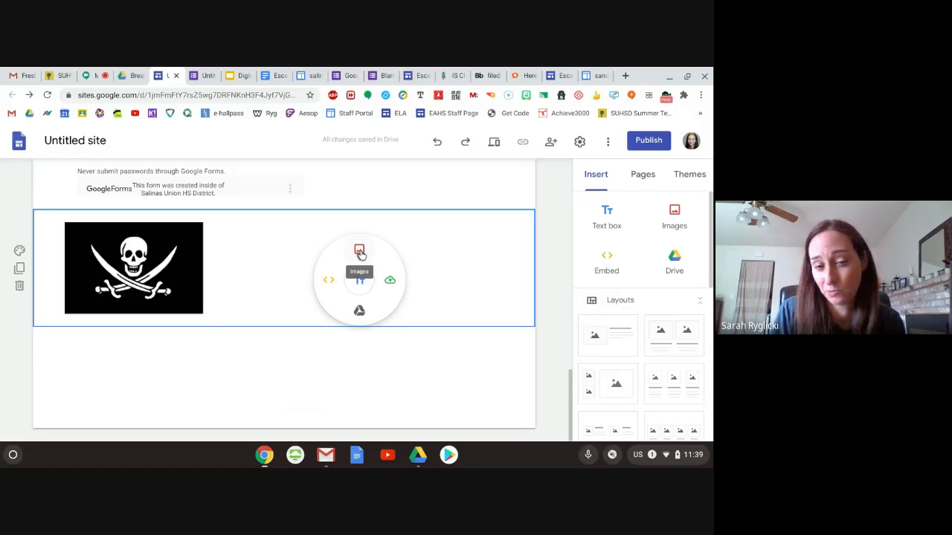
left_click(359, 252)
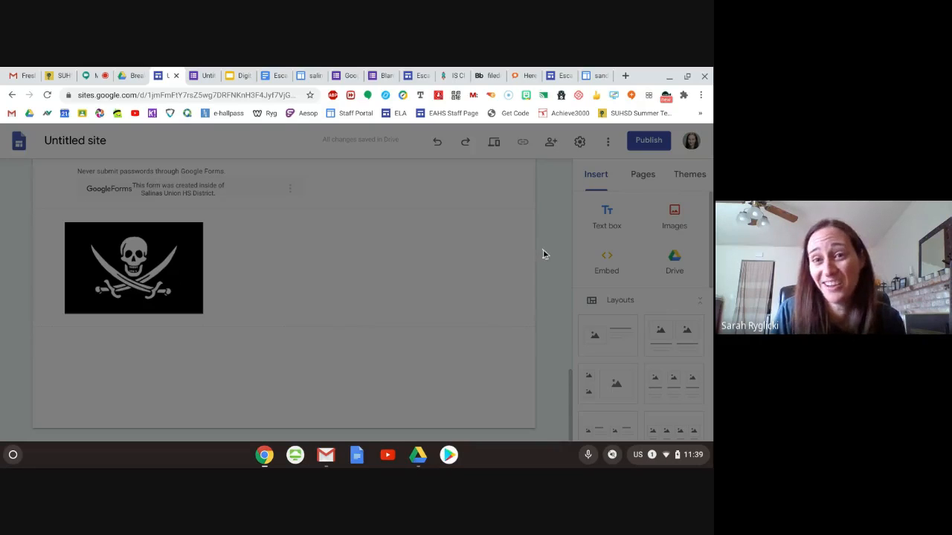
left_click(48, 95)
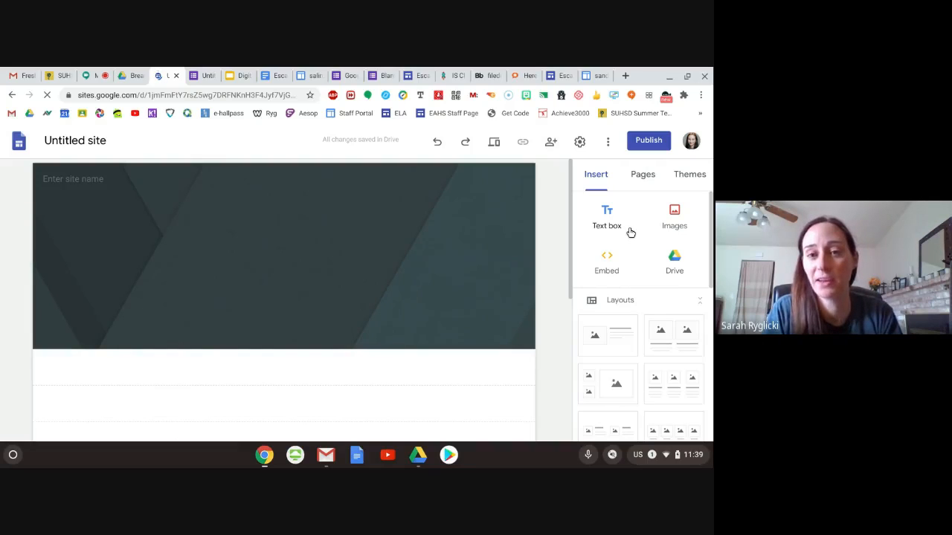
- Upload the image parrot.png from Downloads to the page and open the parrot's link field without entering a link
left_click(672, 216)
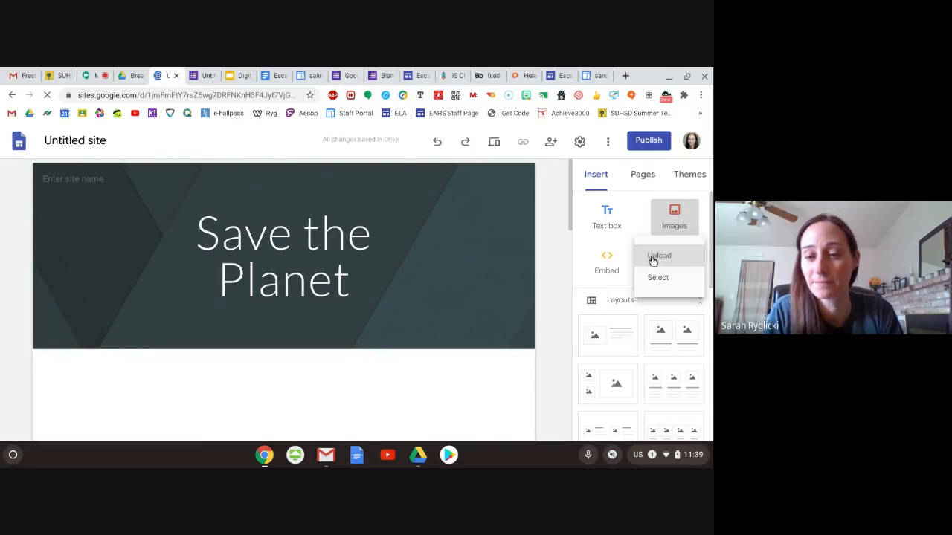
left_click(652, 256)
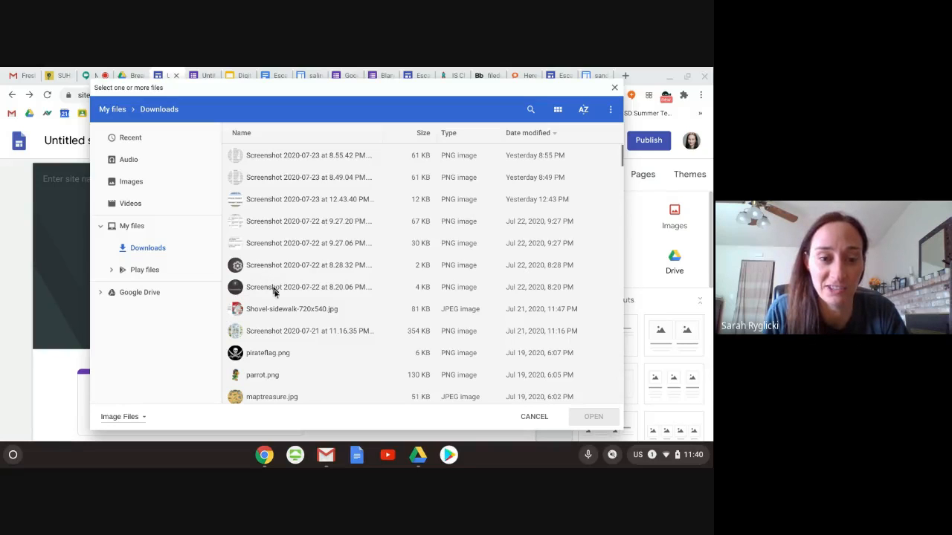
left_click(265, 376)
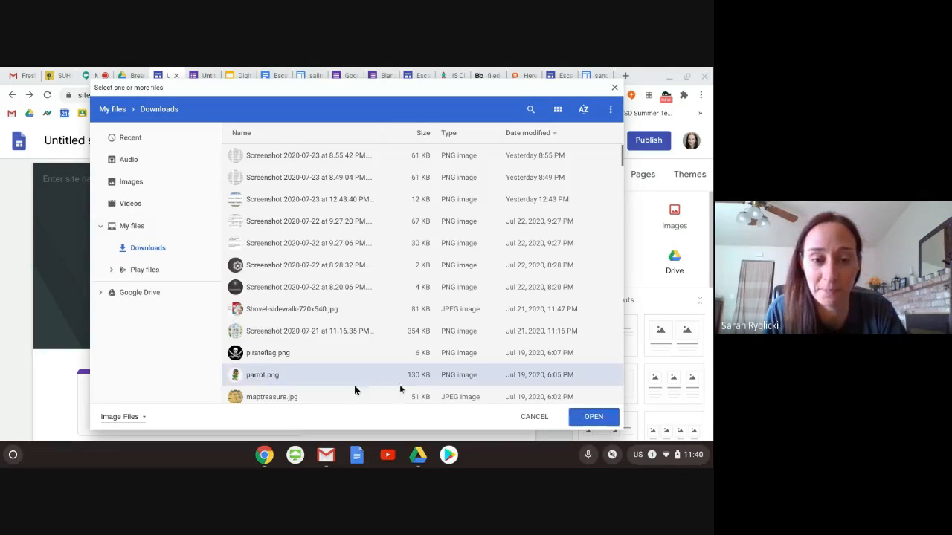
left_click(592, 417)
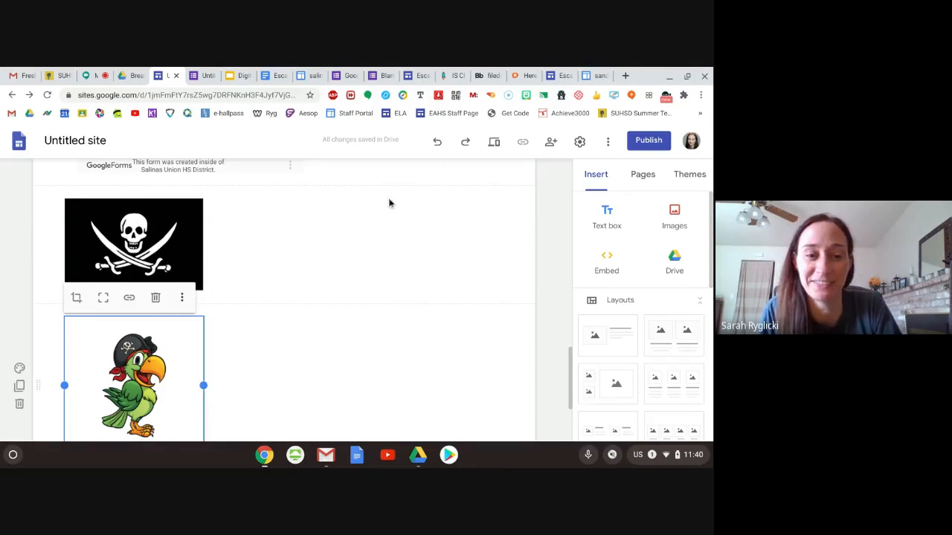
scroll(264, 300, "down", 1)
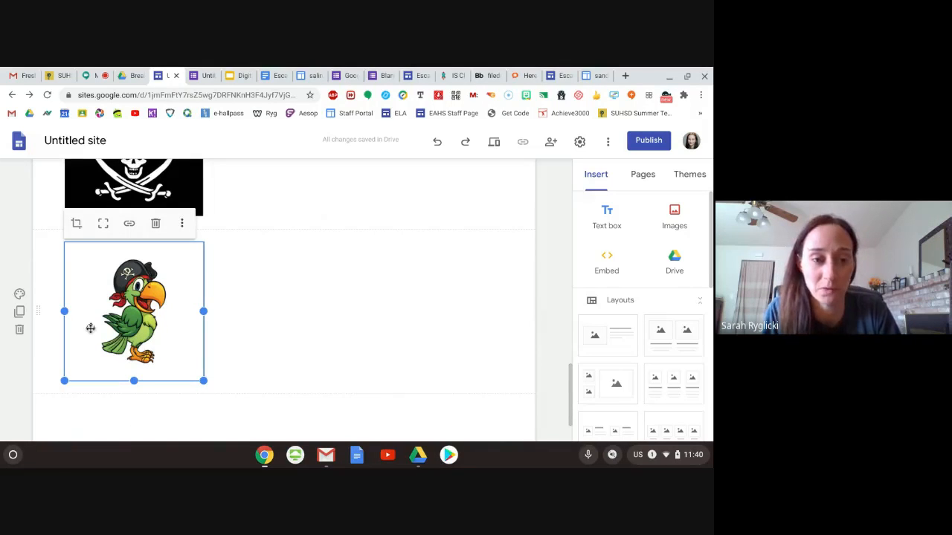
left_click(129, 225)
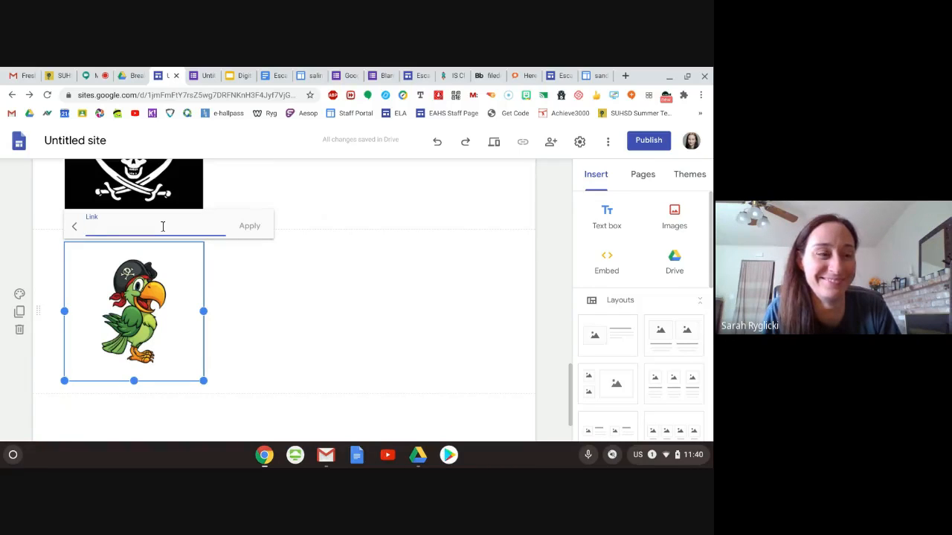
left_click(434, 306)
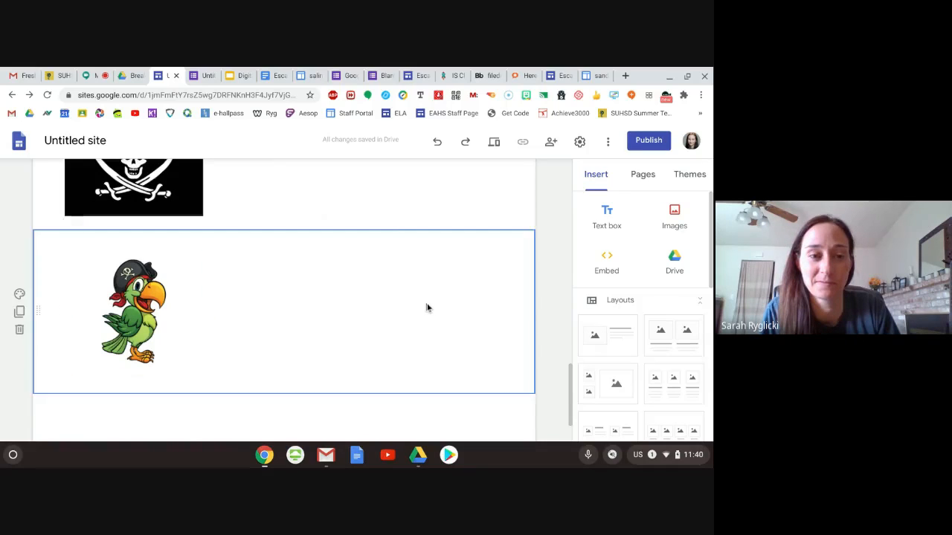
- Look over the pirate flag and parrot sections of the page, and switch to the presentation's Session Eval slide
scroll(350, 288, "down", 1)
scroll(350, 288, "up", 3)
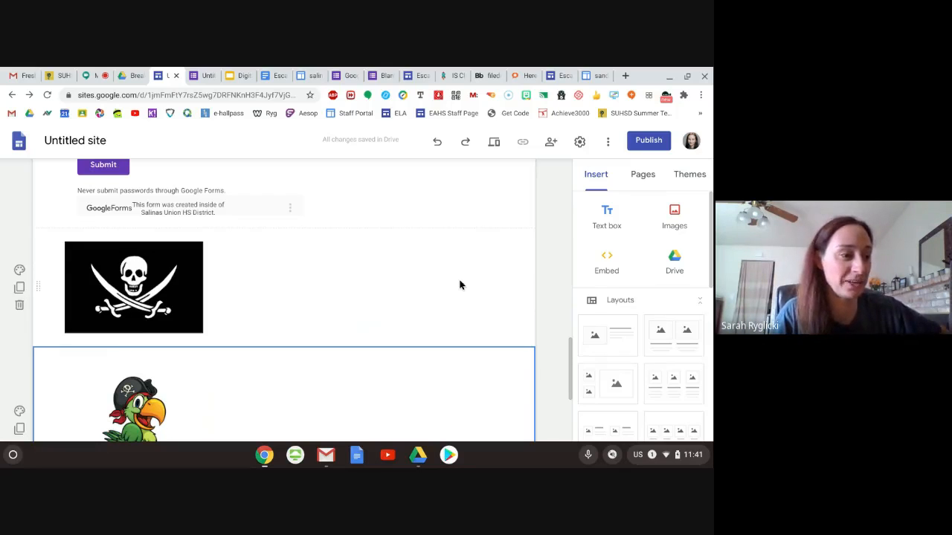
scroll(441, 285, "down", 3)
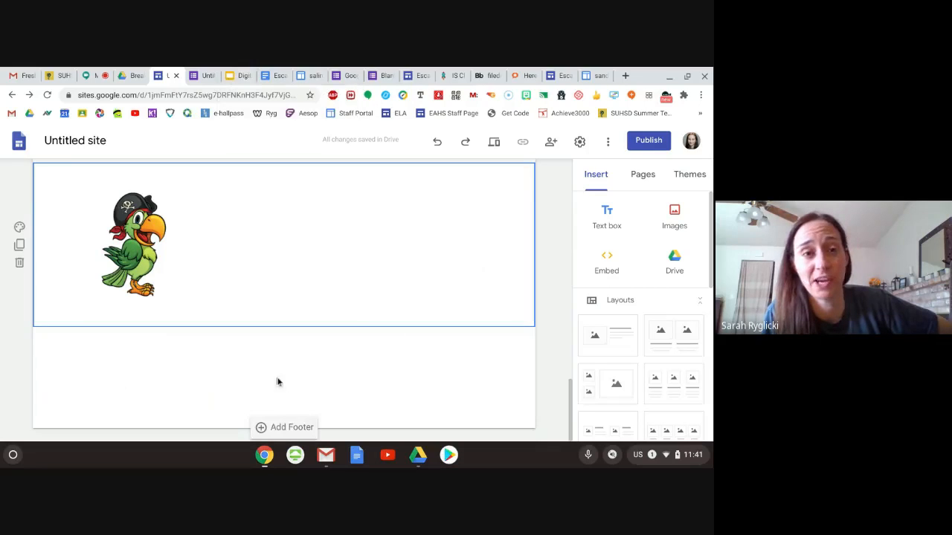
left_click(238, 75)
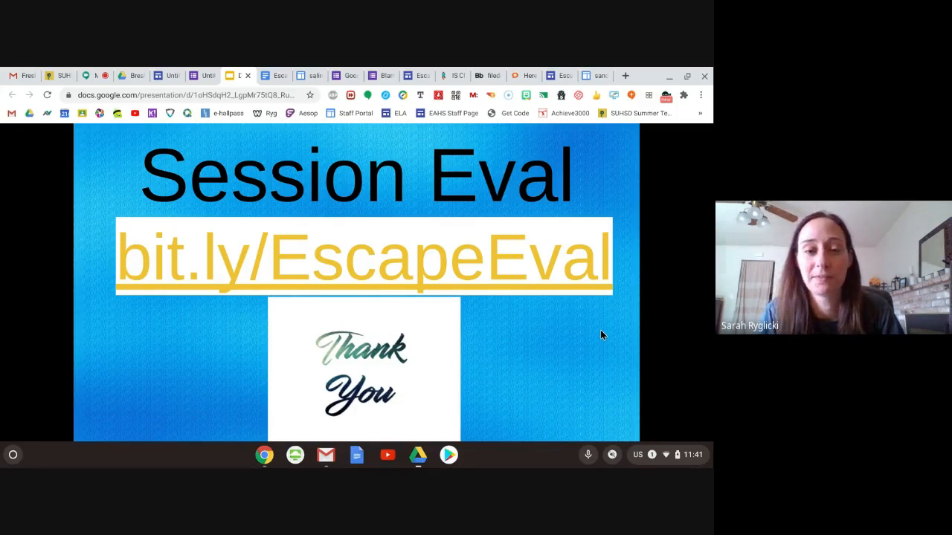
mouse_move(229, 370)
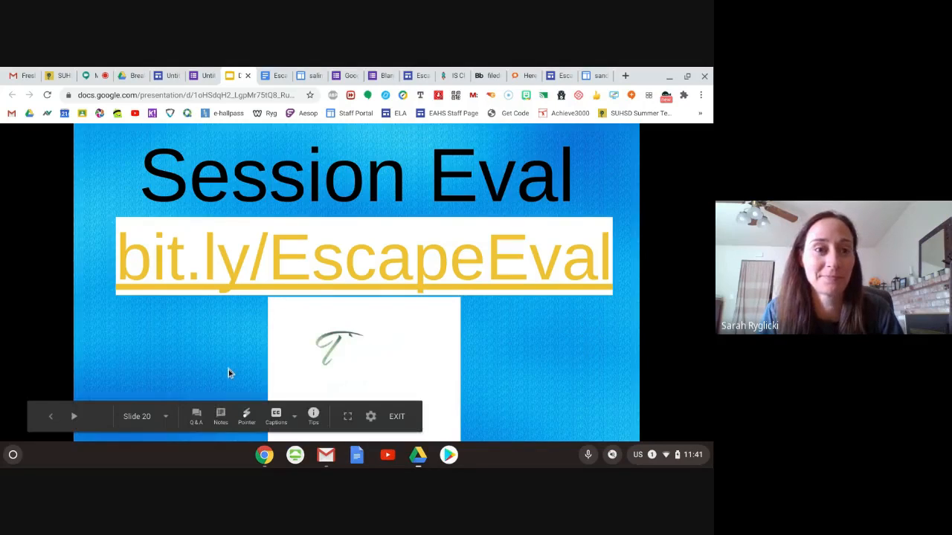